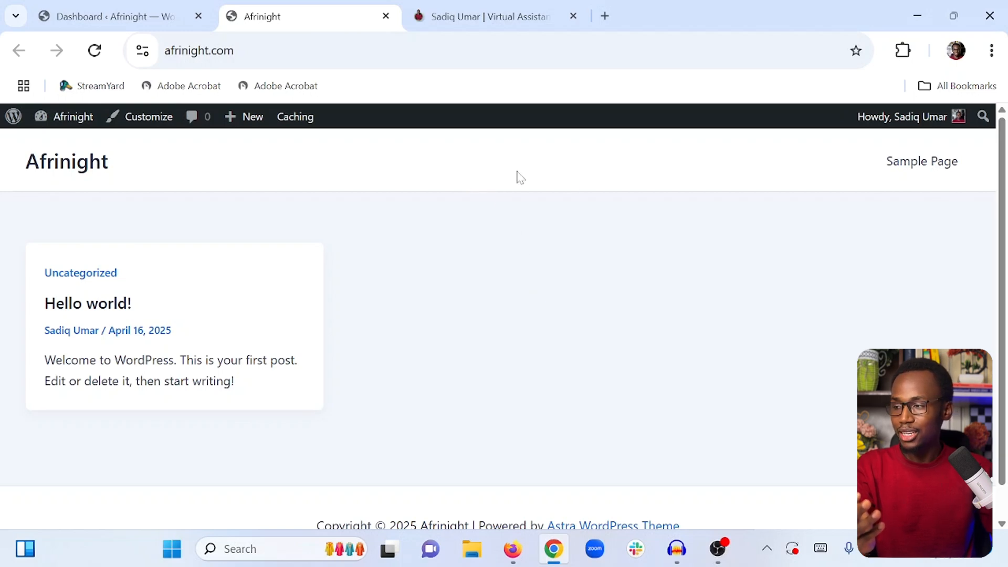
# Scroll through the Afrinight site and the sadiqumar.com homepage to compare their layouts
pyautogui.scroll(-1, 443, 170)
pyautogui.scroll(1, 441, 170)
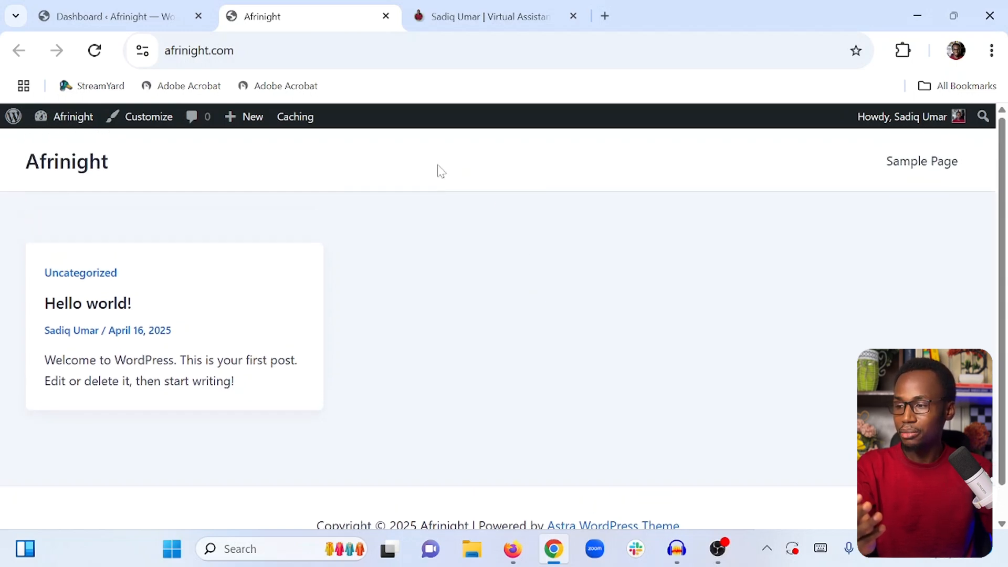
pyautogui.click(460, 27)
pyautogui.scroll(10, 484, 178)
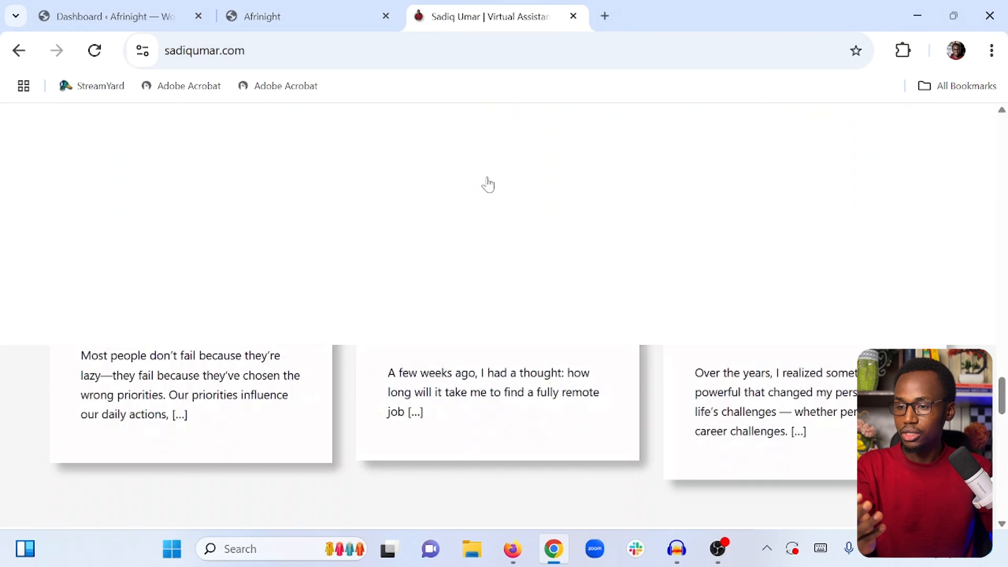
pyautogui.scroll(10, 867, 246)
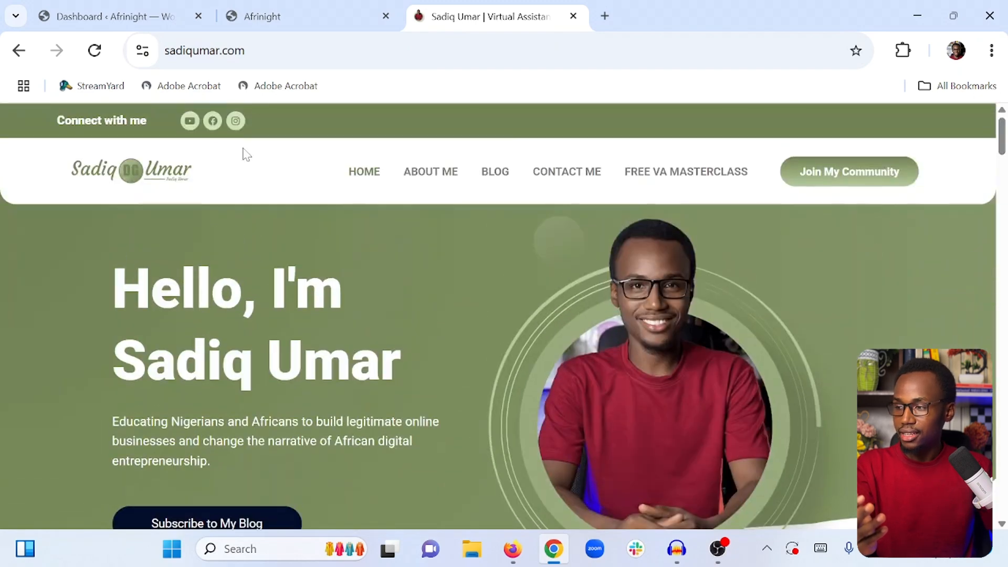
pyautogui.moveTo(64, 120); pyautogui.dragTo(922, 185)
pyautogui.click(911, 245)
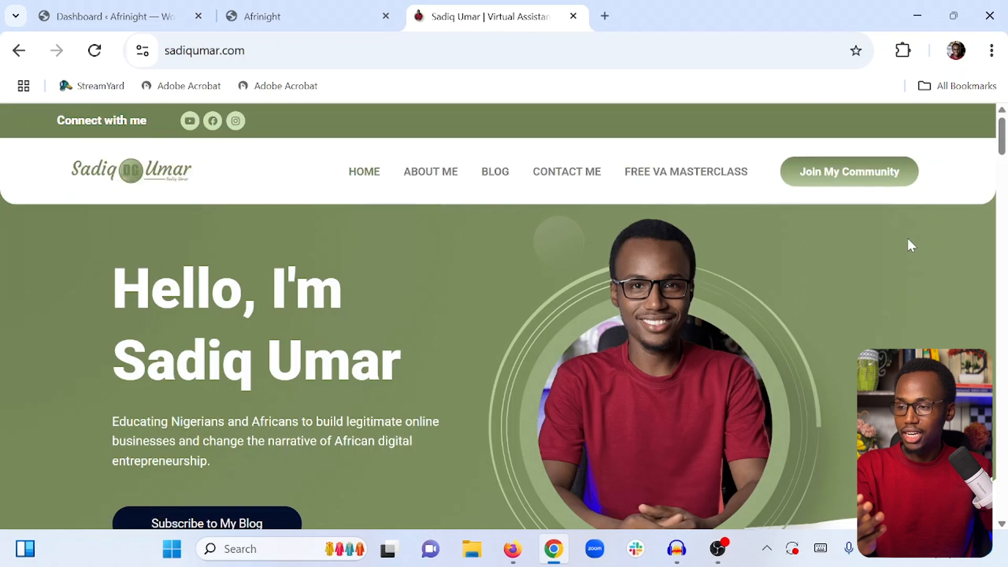
pyautogui.scroll(-20, 527, 133)
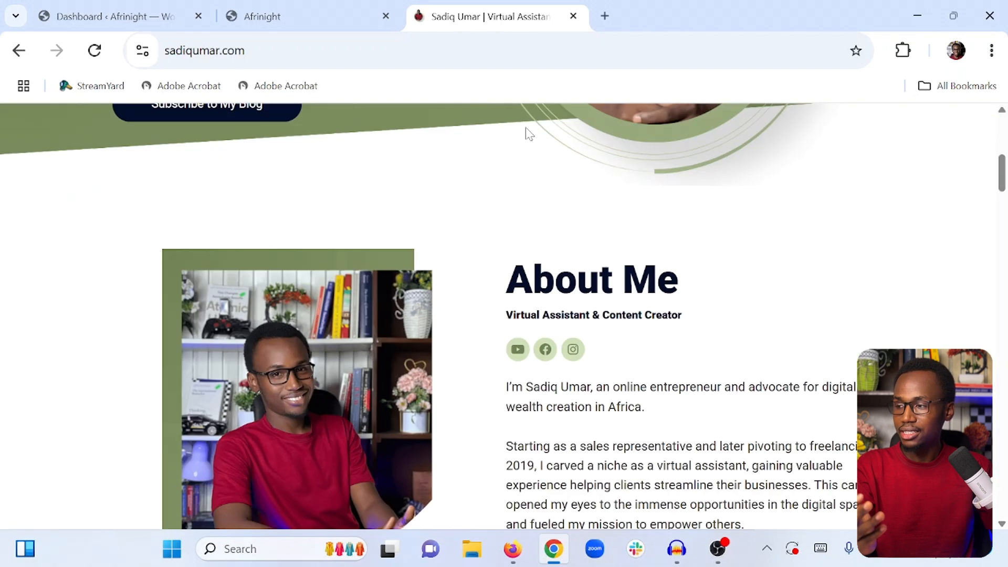
pyautogui.scroll(-10, 528, 135)
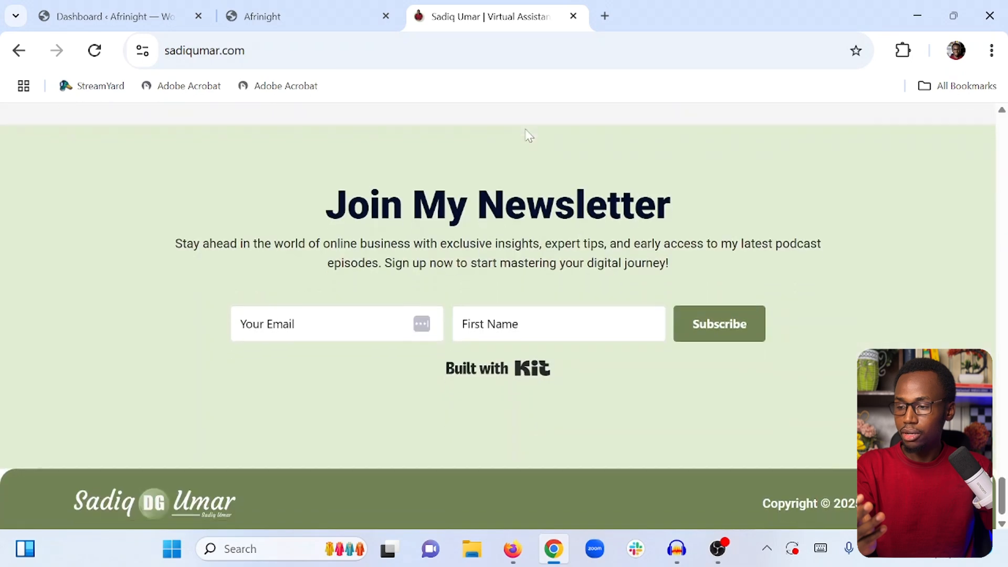
pyautogui.scroll(20, 324, 404)
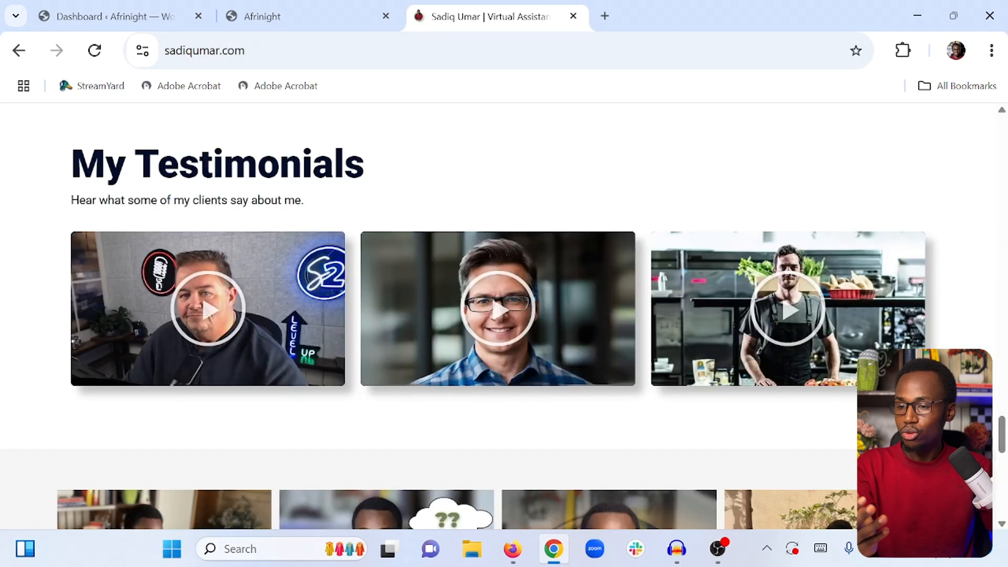
pyautogui.scroll(10, 499, 315)
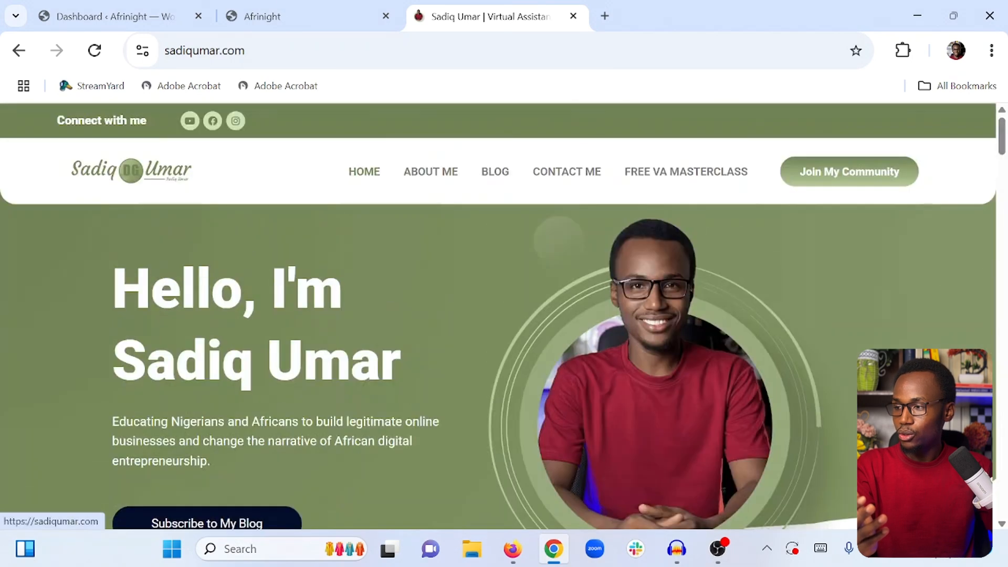
# Return to the WordPress dashboard and open the Add Plugins page
pyautogui.click(288, 15)
pyautogui.click(149, 7)
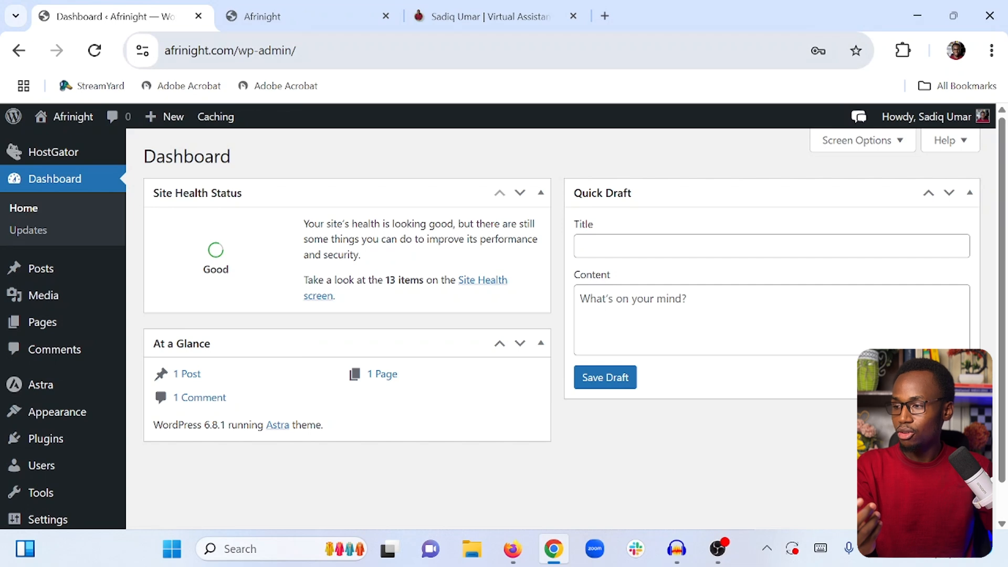
pyautogui.moveTo(240, 51); pyautogui.dragTo(302, 59)
pyautogui.click(339, 135)
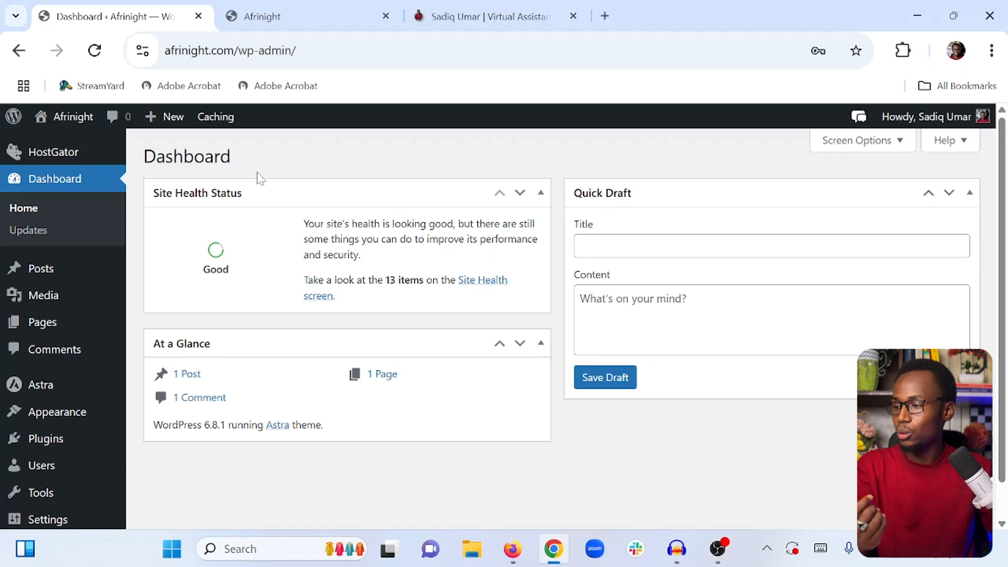
pyautogui.moveTo(70, 443)
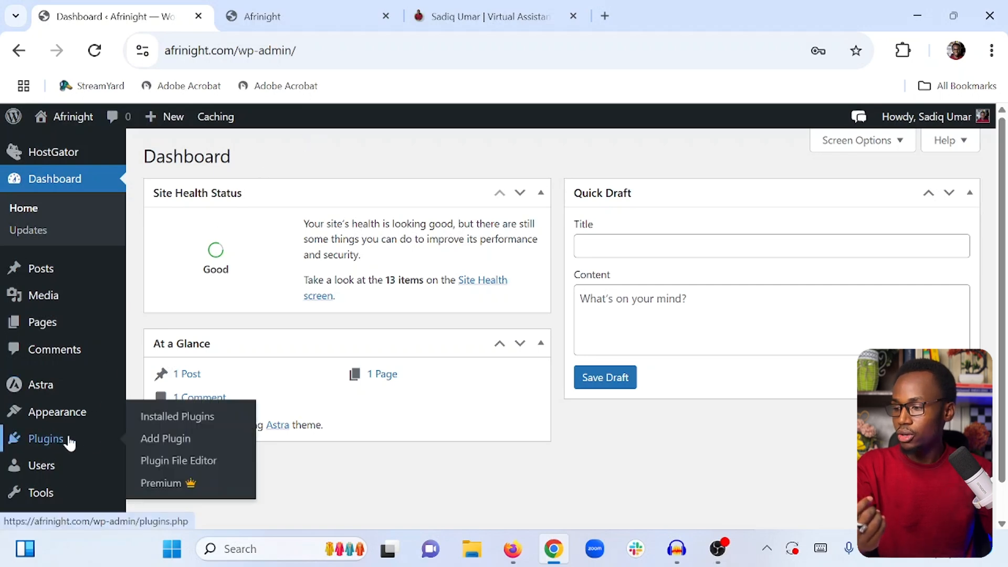
pyautogui.click(158, 443)
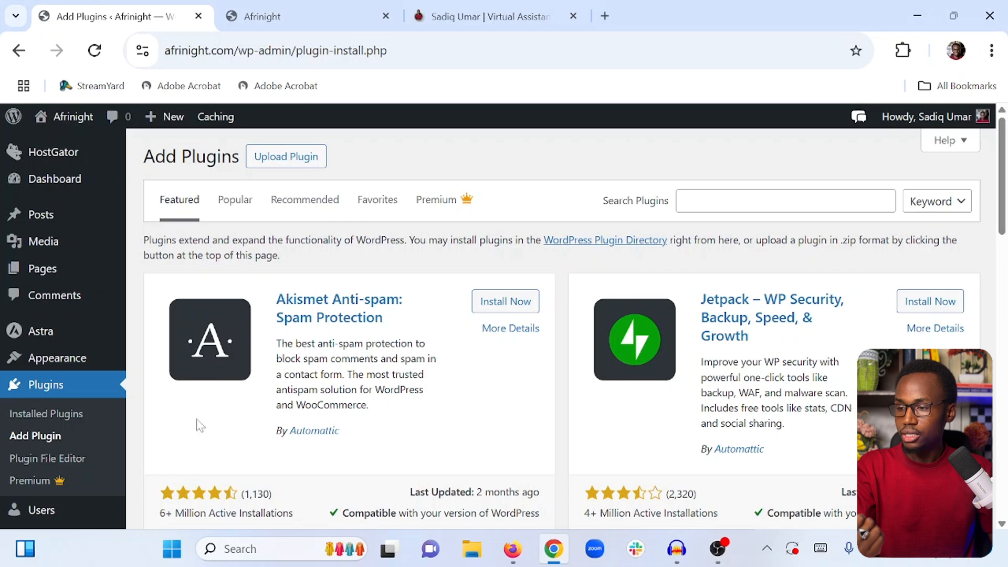
# Search plugins for Elementor and install the Elementor Website Builder plugin
pyautogui.click(680, 211)
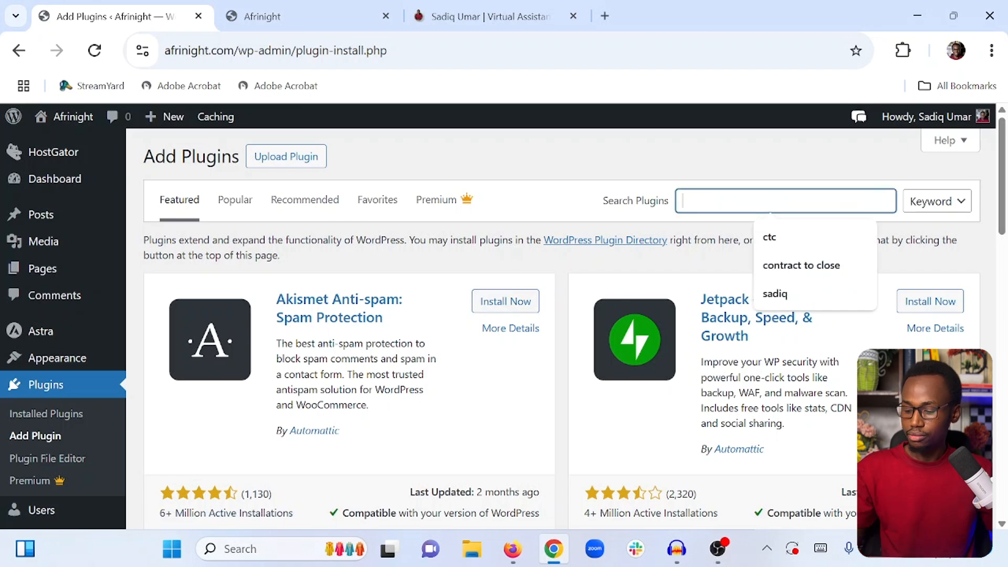
pyautogui.write('Element')
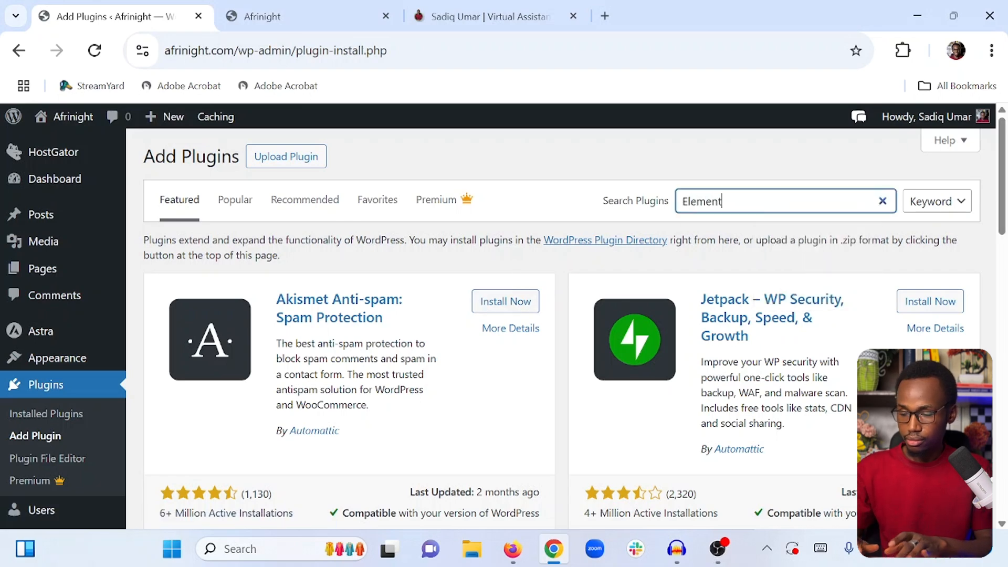
pyautogui.write('or')
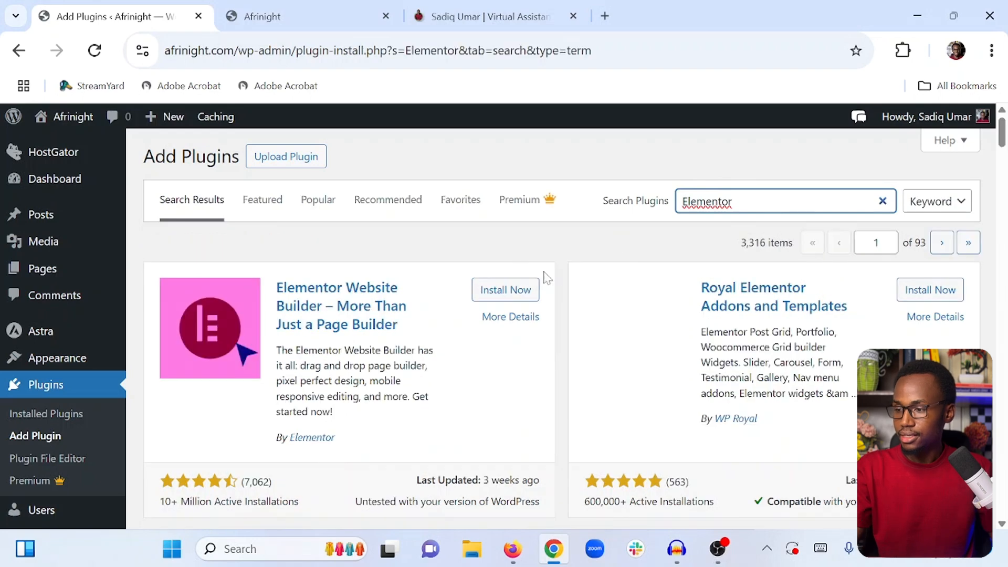
pyautogui.click(506, 292)
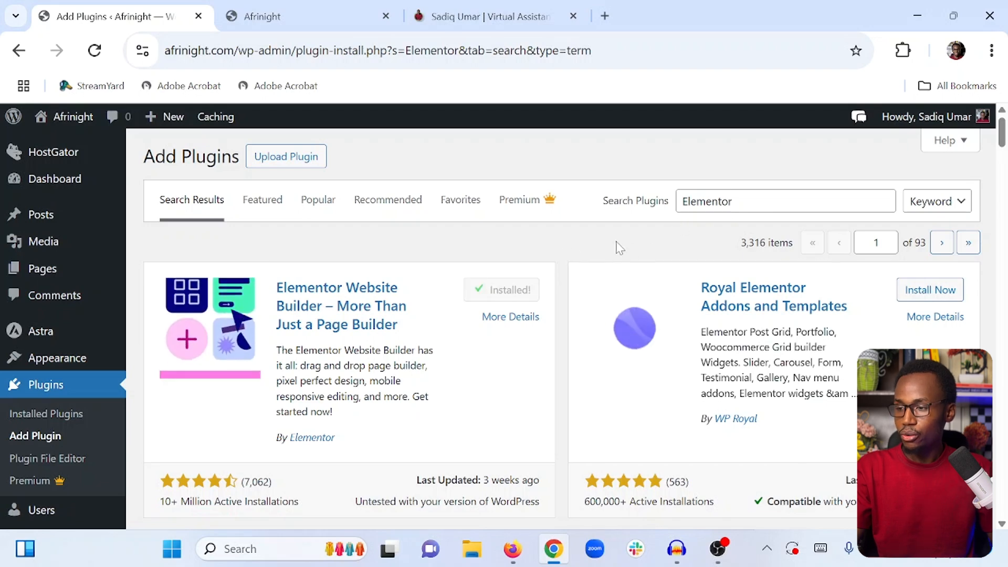
# Search plugins for Ultimate Addon Elementor and install Ultimate Addons for Elementor
pyautogui.doubleClick(708, 201)
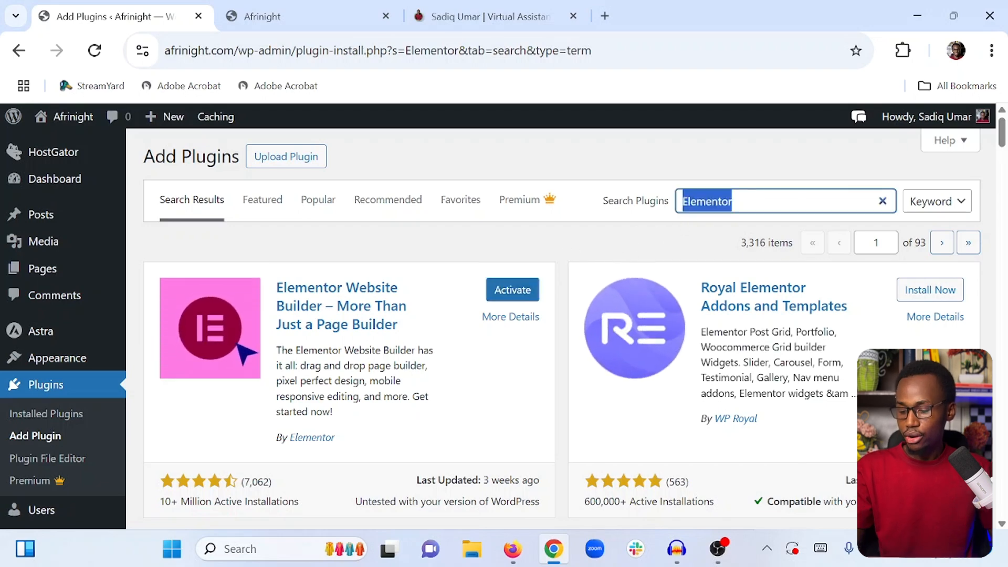
pyautogui.write('Ultim')
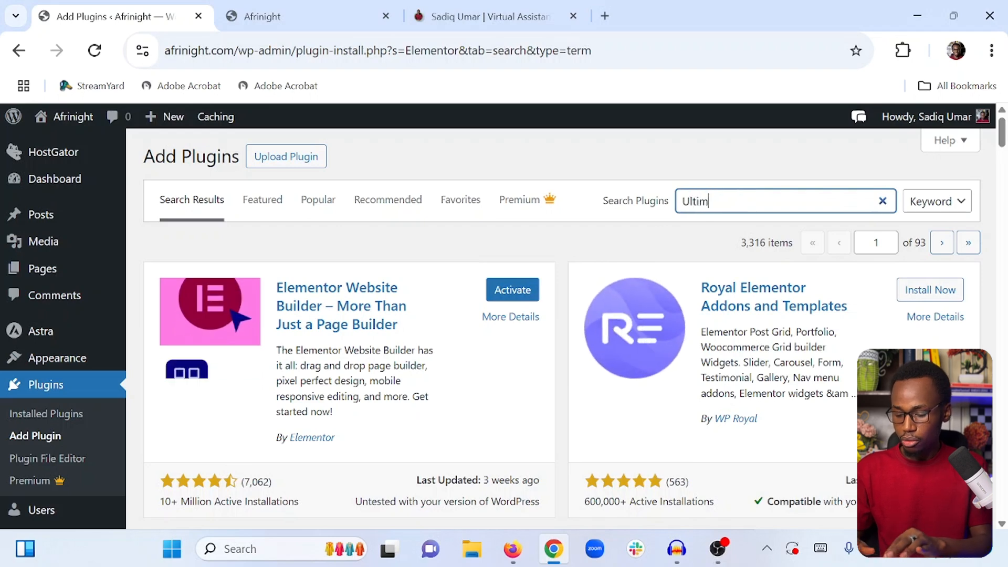
pyautogui.write('ate Ad')
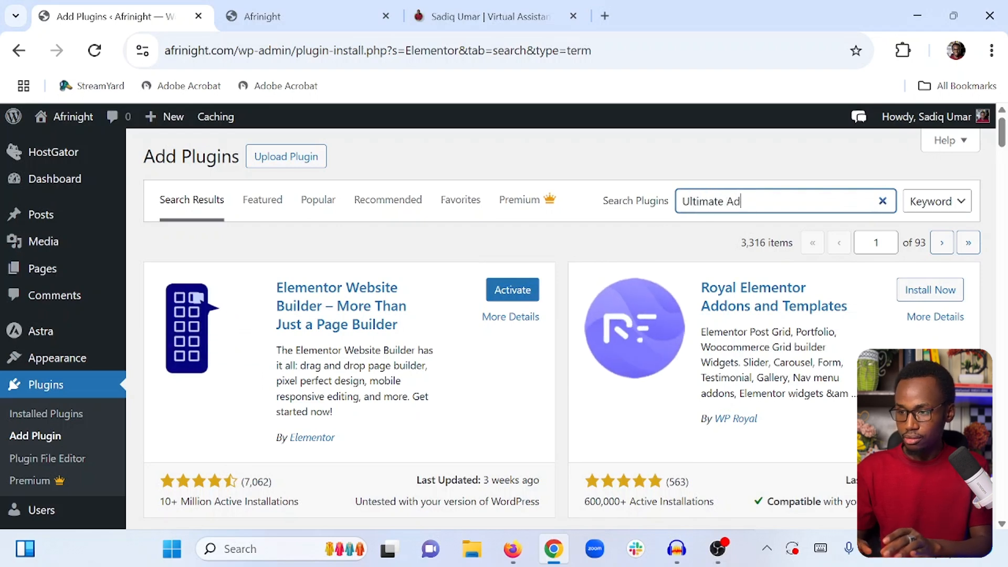
pyautogui.write('don Elementor')
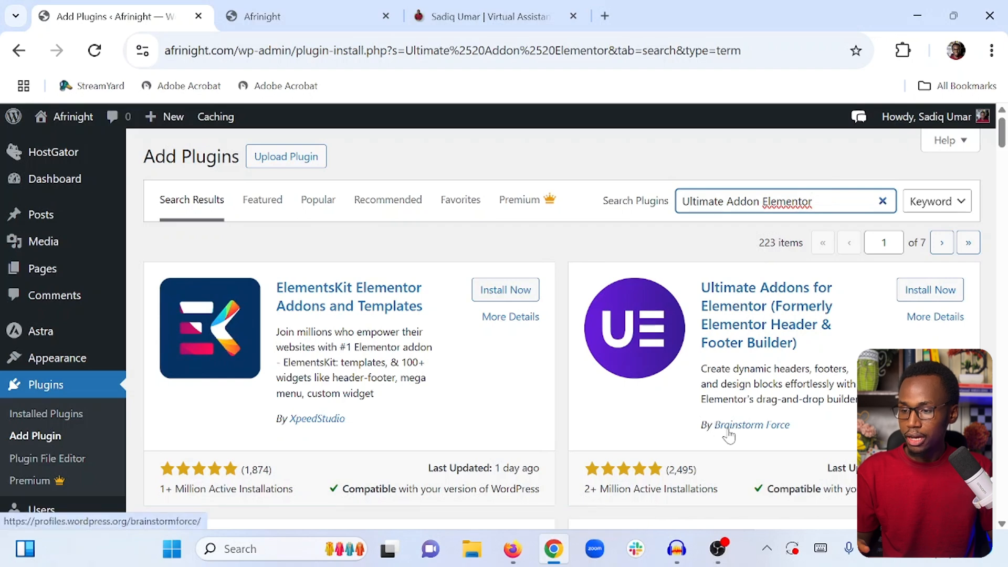
pyautogui.click(914, 293)
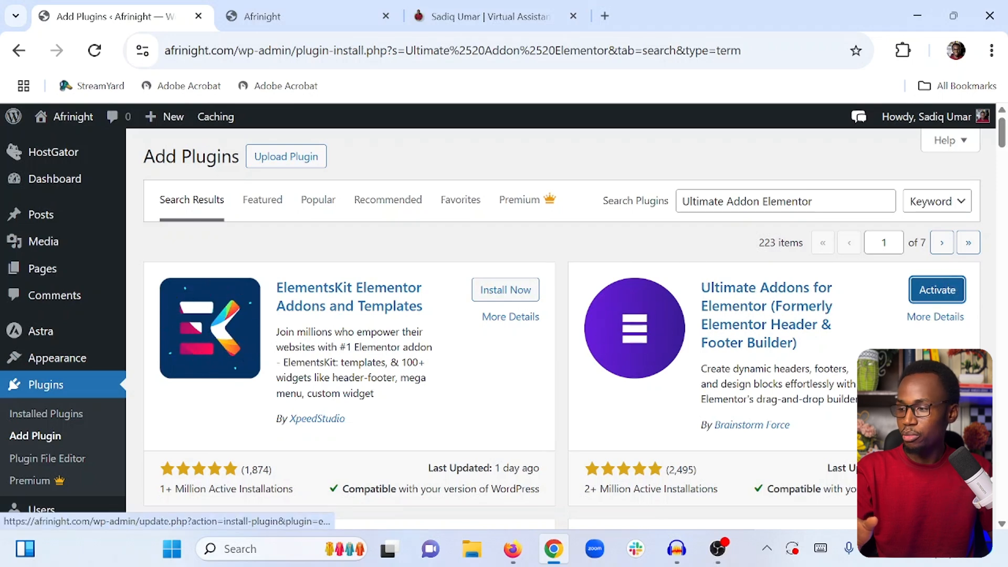
# Bulk-activate the Elementor and Ultimate Addons for Elementor Lite plugins in the installed plugins list
pyautogui.click(69, 420)
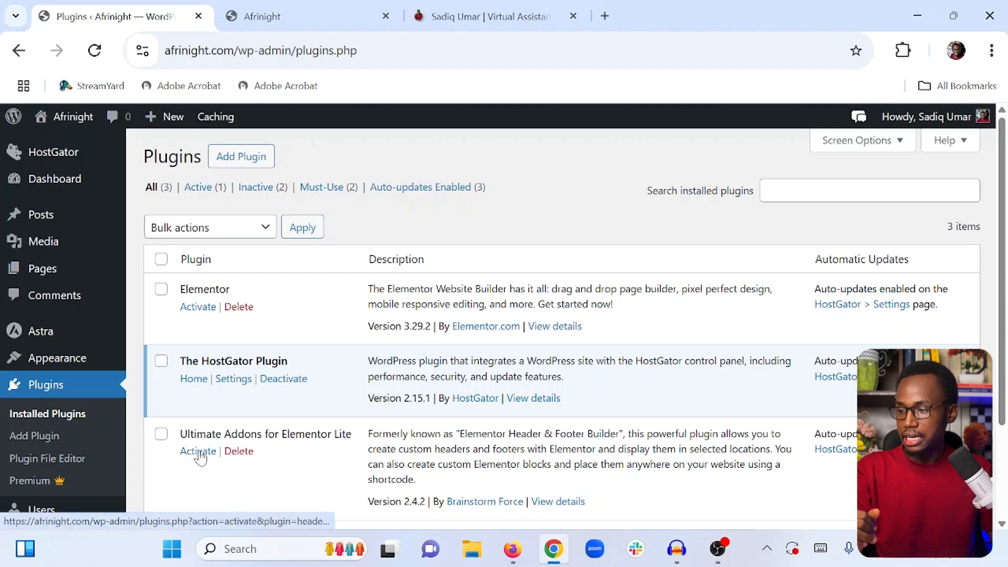
pyautogui.click(161, 434)
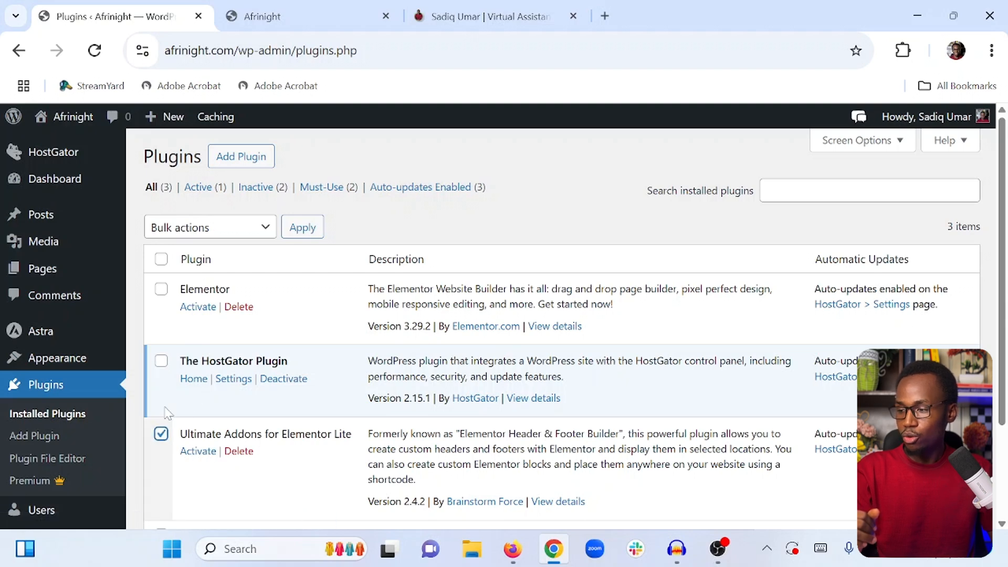
pyautogui.click(161, 288)
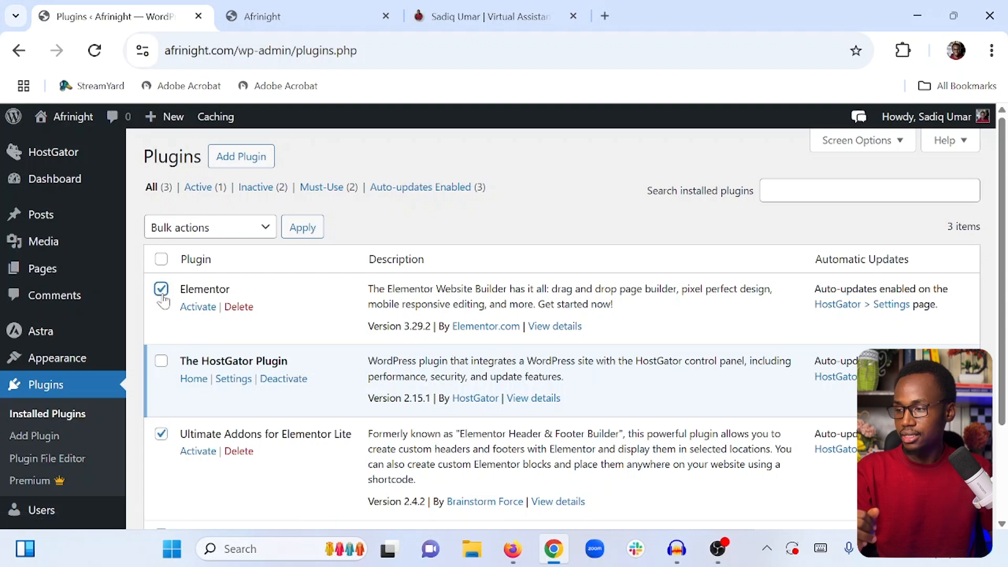
pyautogui.click(225, 229)
pyautogui.click(202, 269)
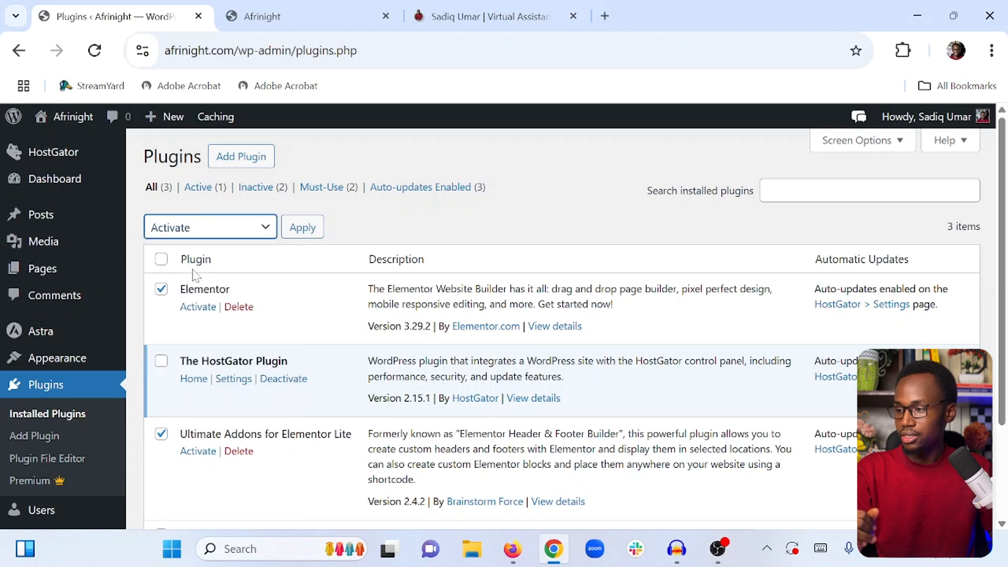
pyautogui.click(302, 227)
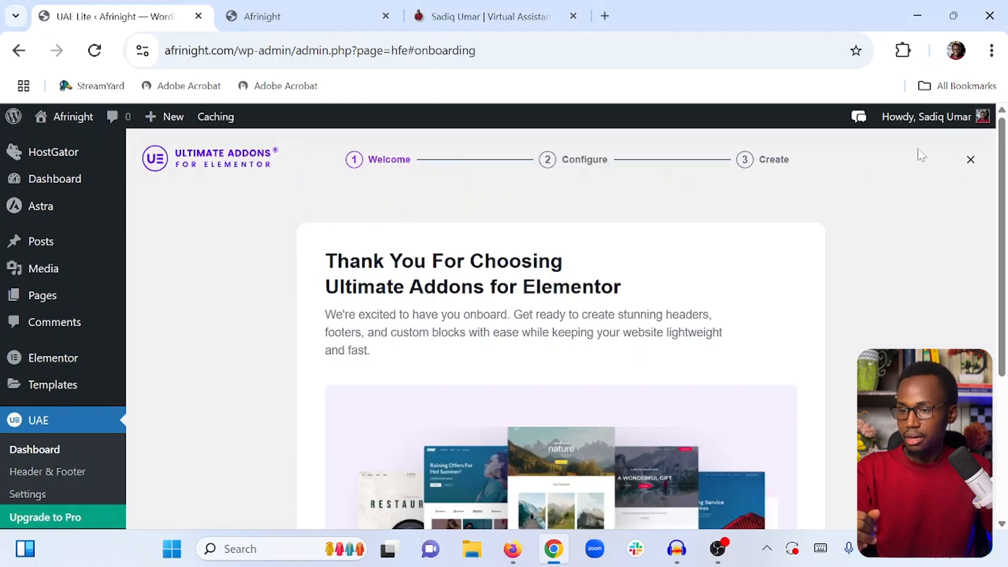
# Close the Ultimate Addons onboarding wizard and briefly check the reference site's navigation menu
pyautogui.click(970, 160)
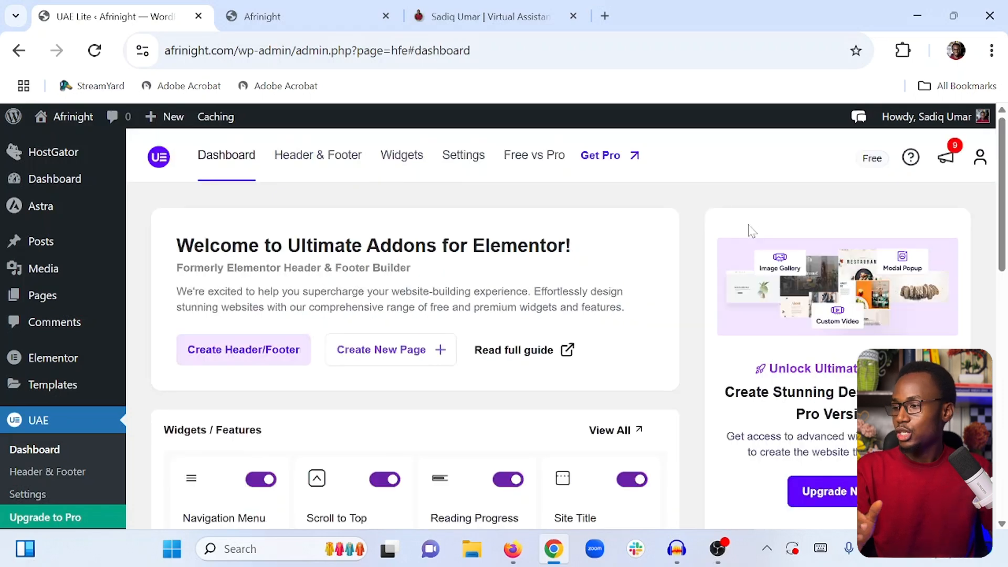
pyautogui.click(529, 21)
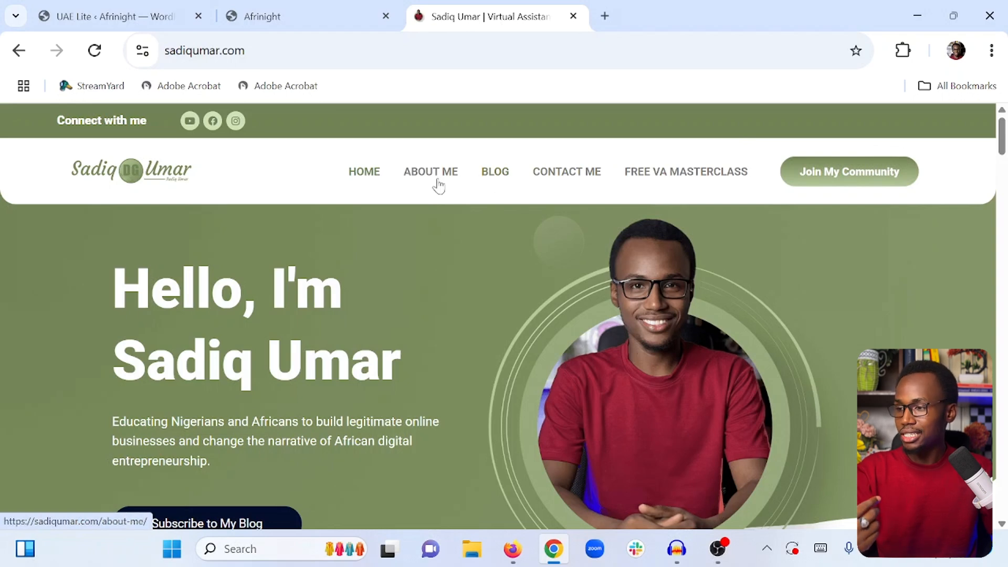
pyautogui.click(126, 16)
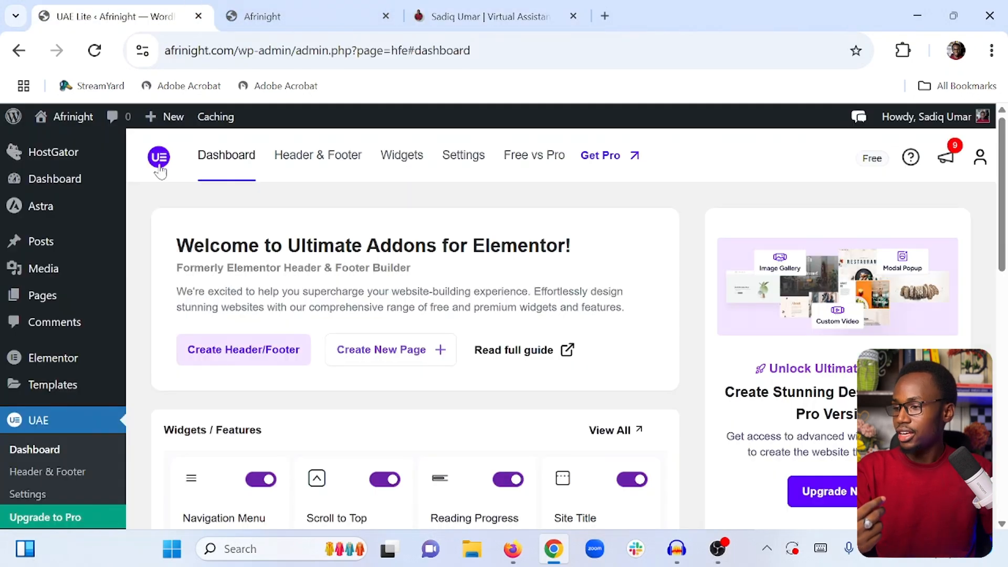
# Open the Menus page and create a new menu named Main menu
pyautogui.scroll(-5, 99, 347)
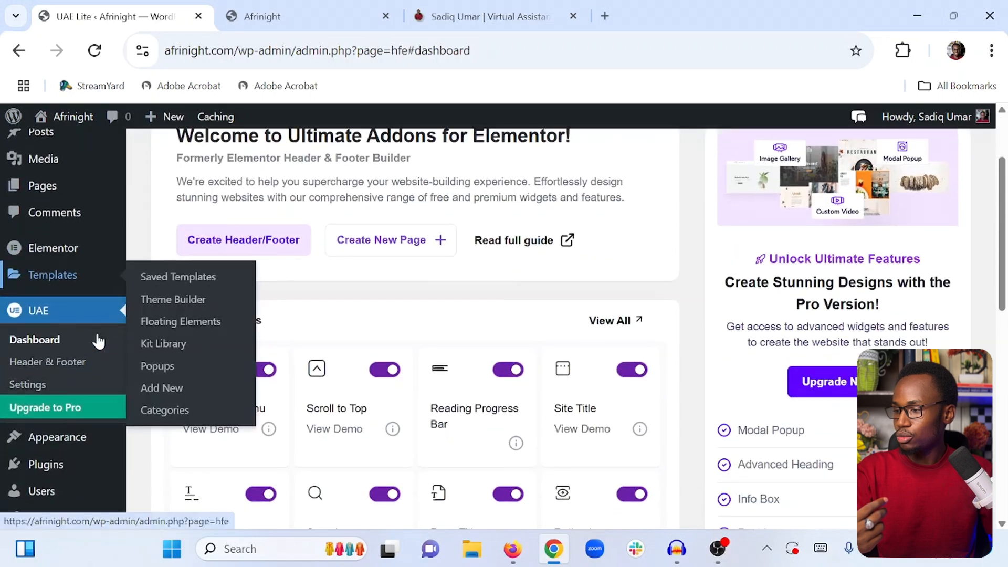
pyautogui.moveTo(66, 244)
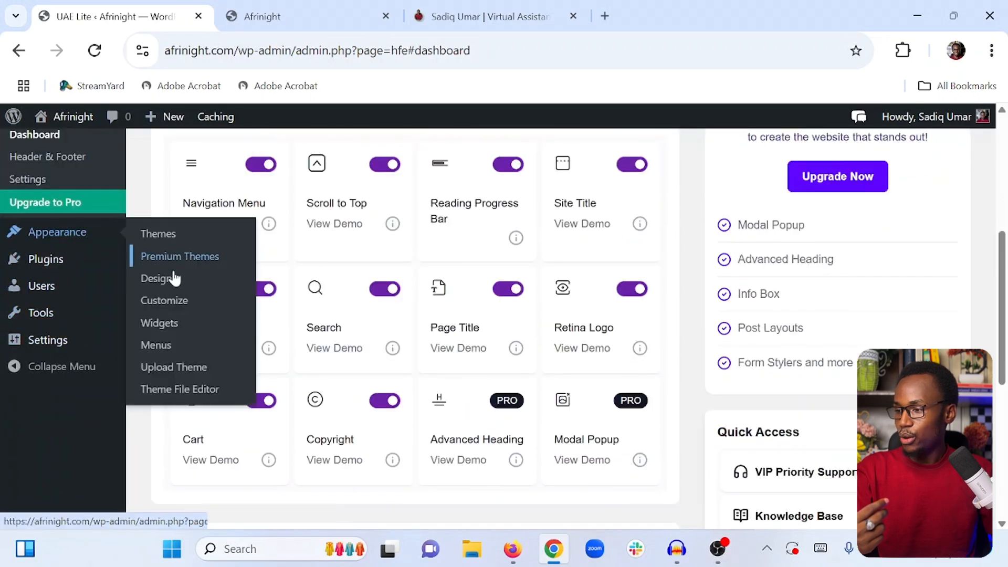
pyautogui.click(156, 345)
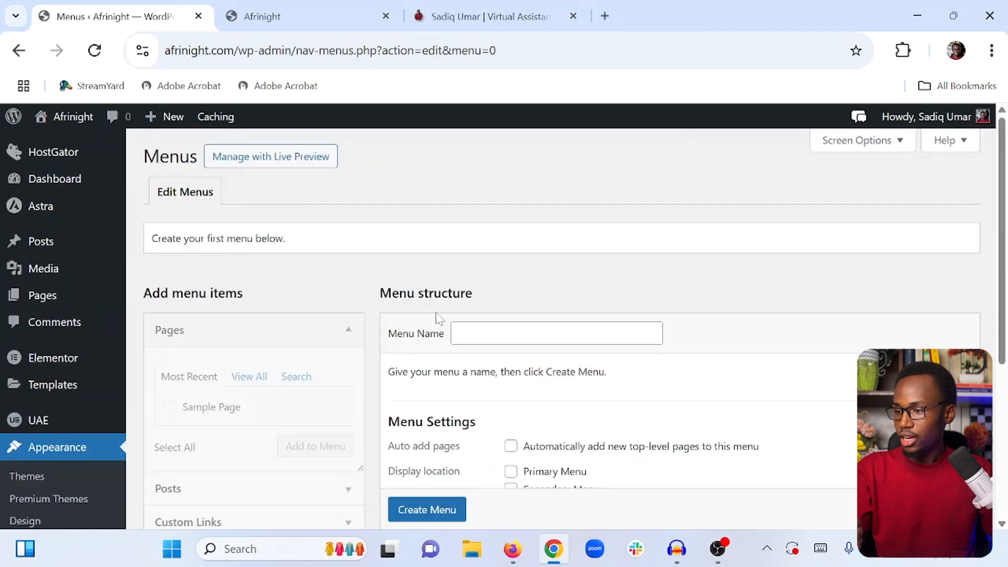
pyautogui.click(494, 334)
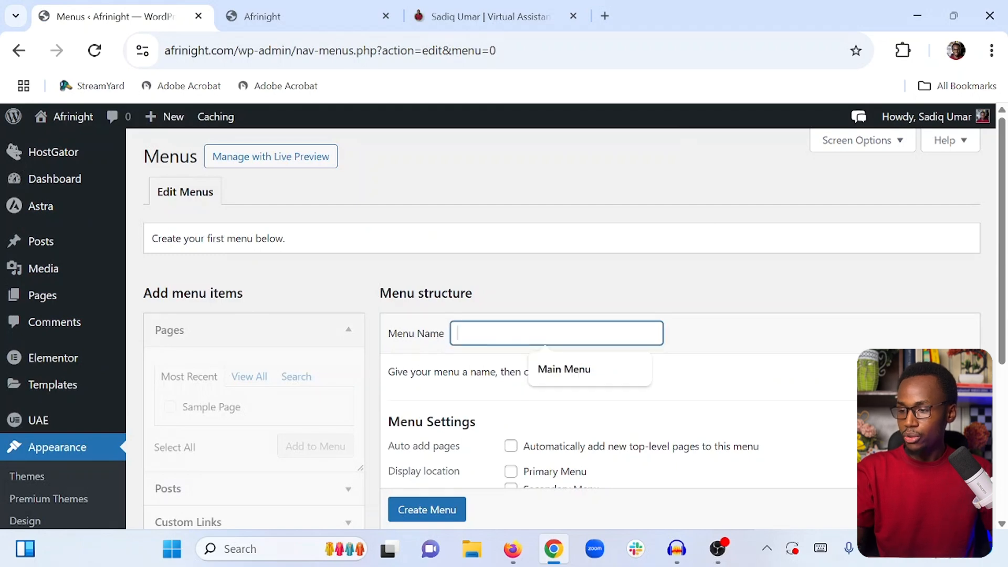
pyautogui.write('Main menu')
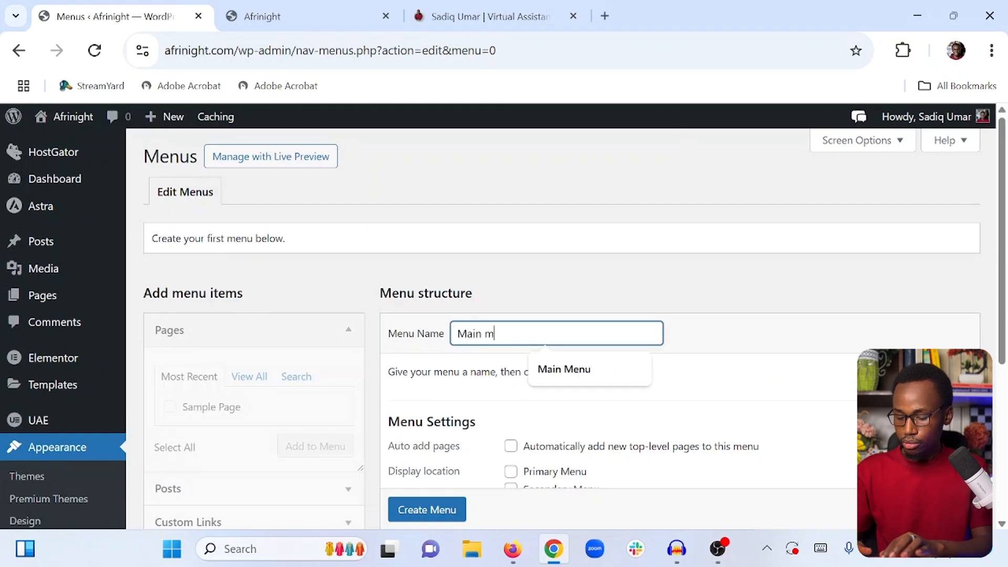
pyautogui.click(749, 279)
pyautogui.scroll(-2, 688, 299)
pyautogui.scroll(-2, 663, 299)
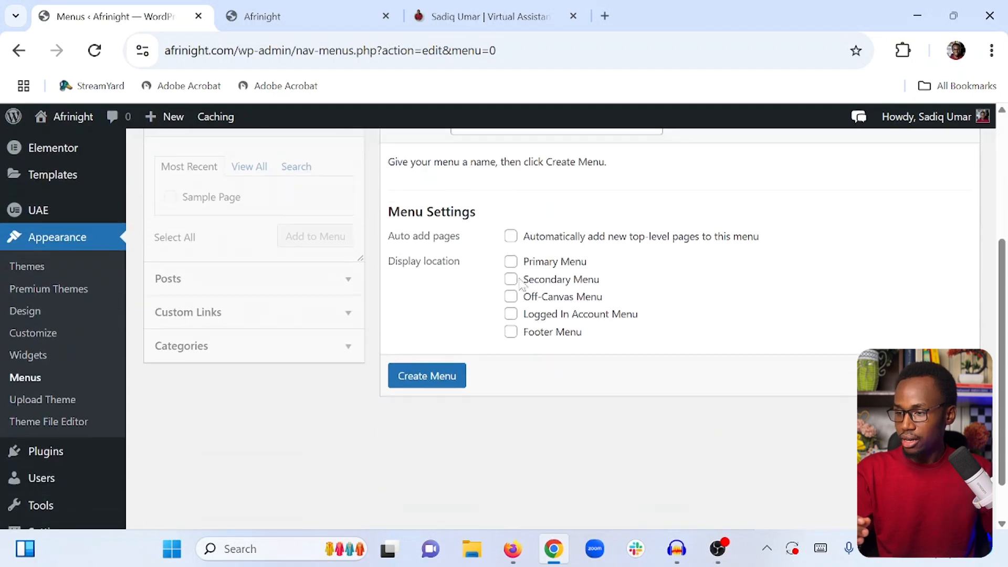
pyautogui.click(441, 376)
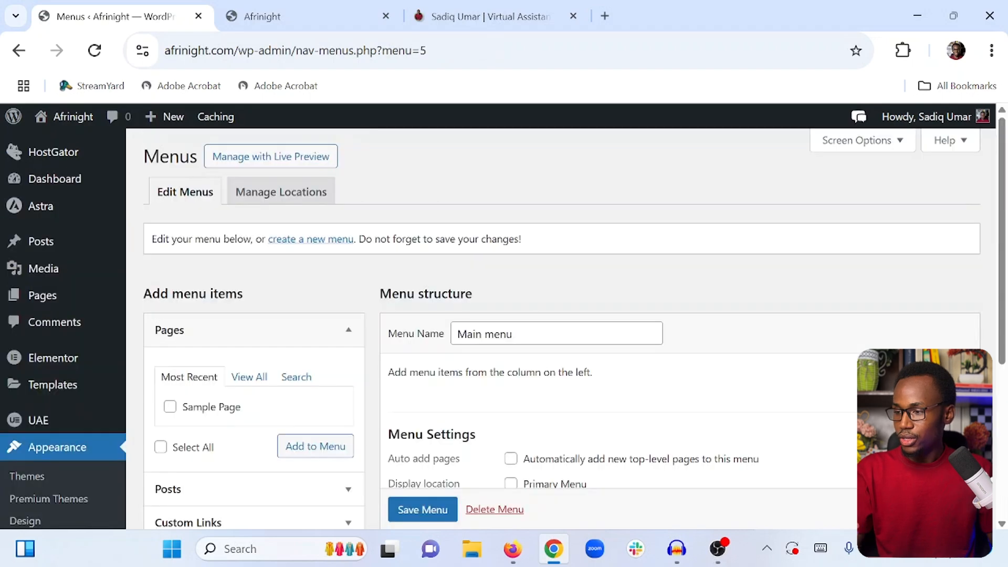
pyautogui.scroll(2, 502, 286)
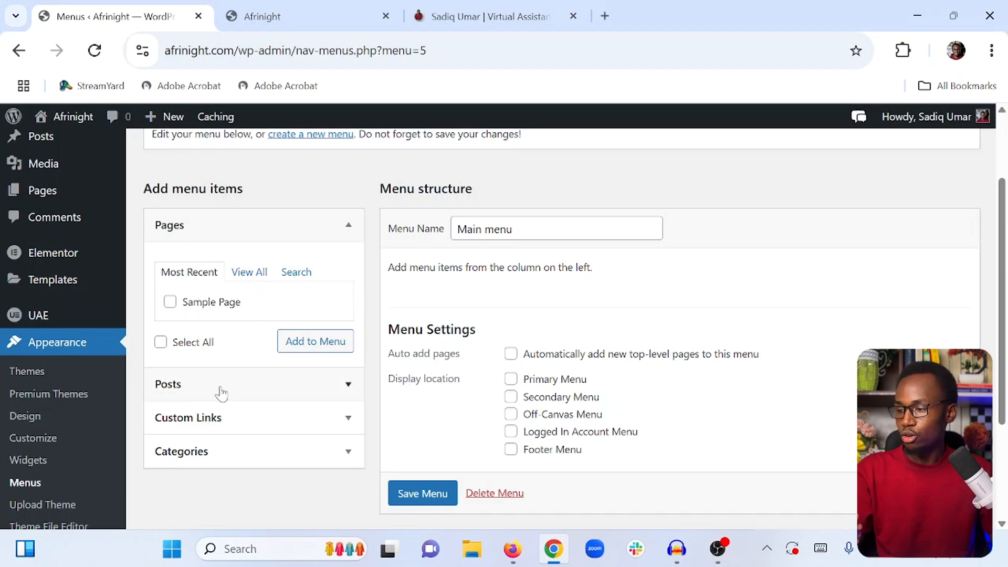
pyautogui.click(207, 417)
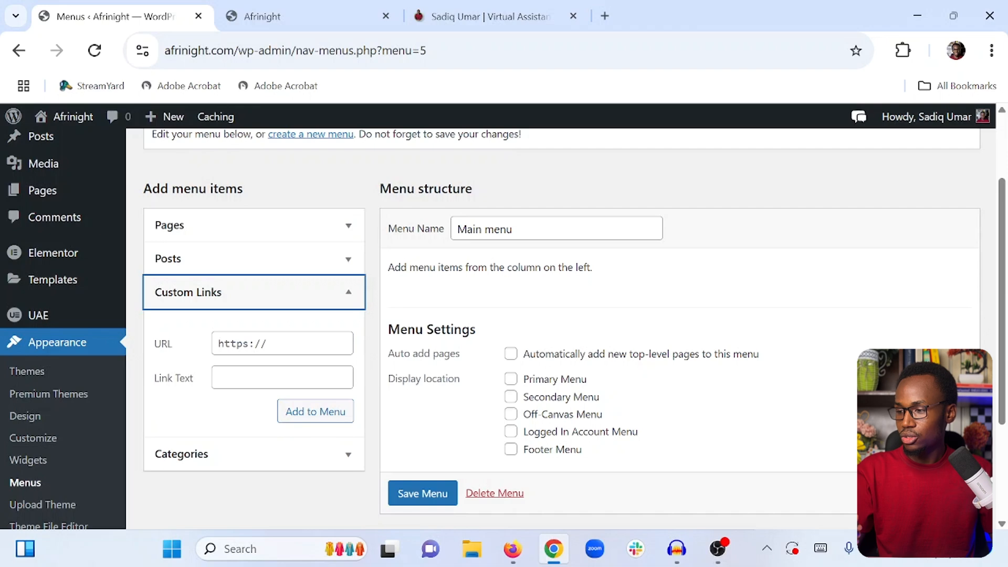
pyautogui.click(283, 343)
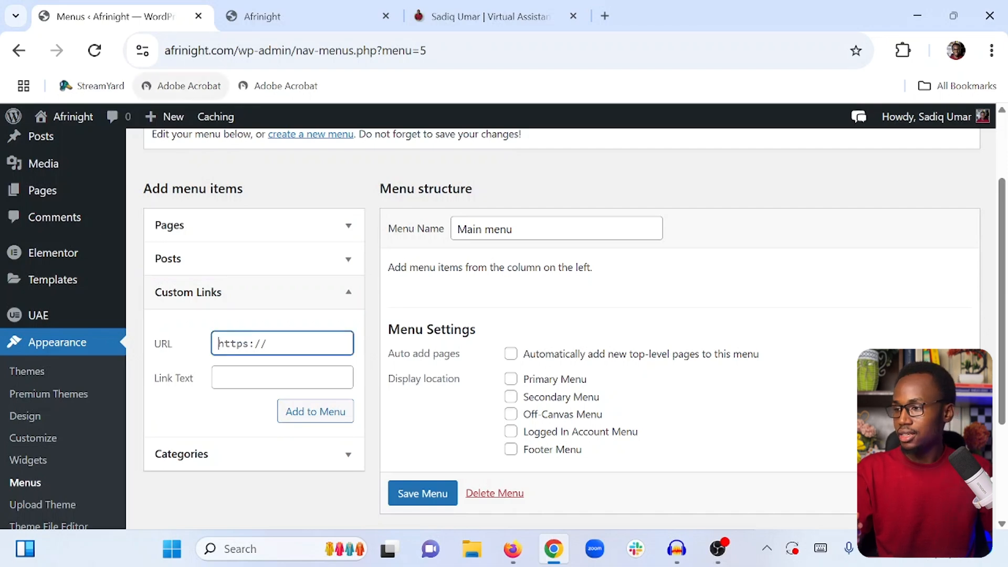
pyautogui.click(239, 50)
pyautogui.moveTo(239, 51); pyautogui.dragTo(152, 65)
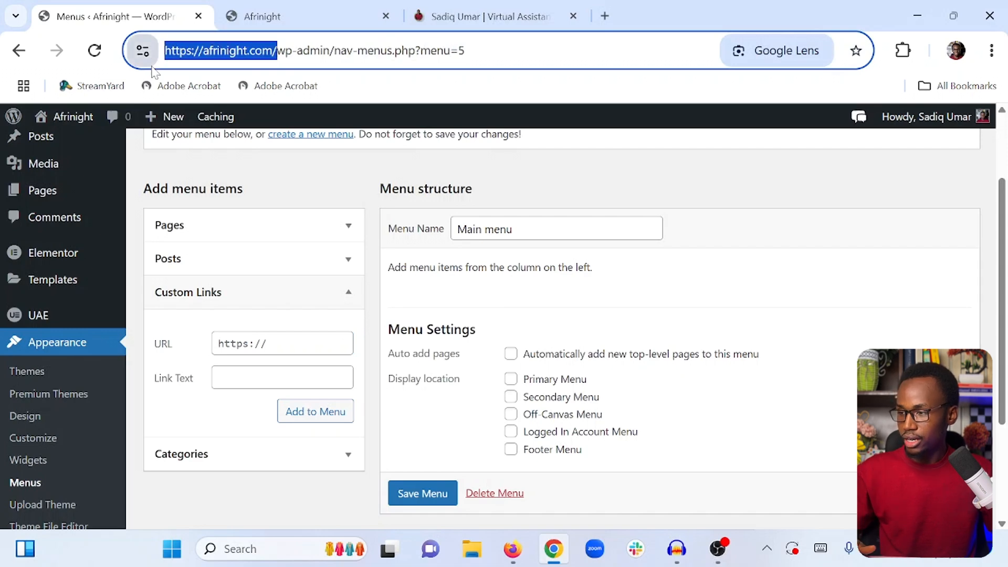
pyautogui.click(284, 344)
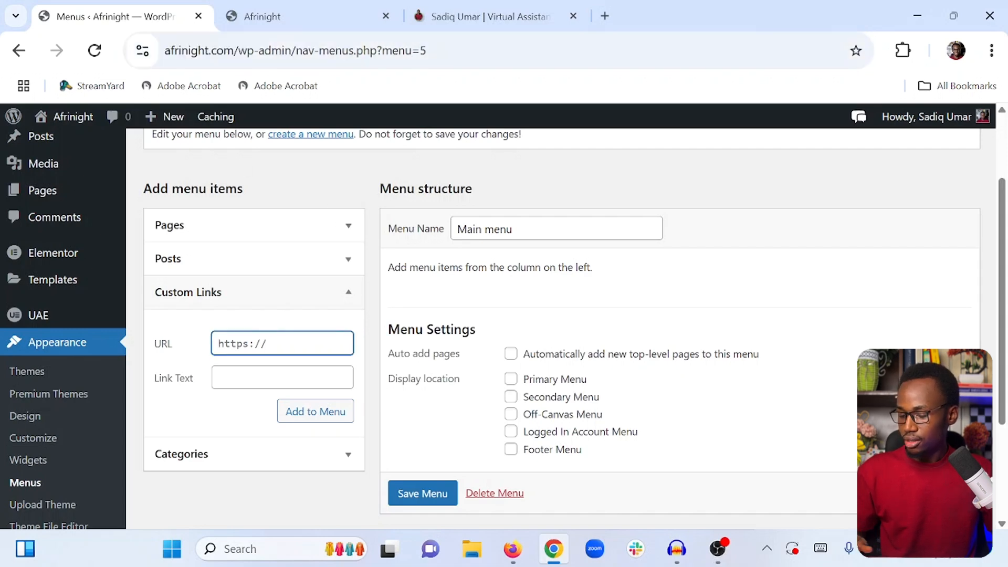
pyautogui.hotkey('ctrl', 'v')
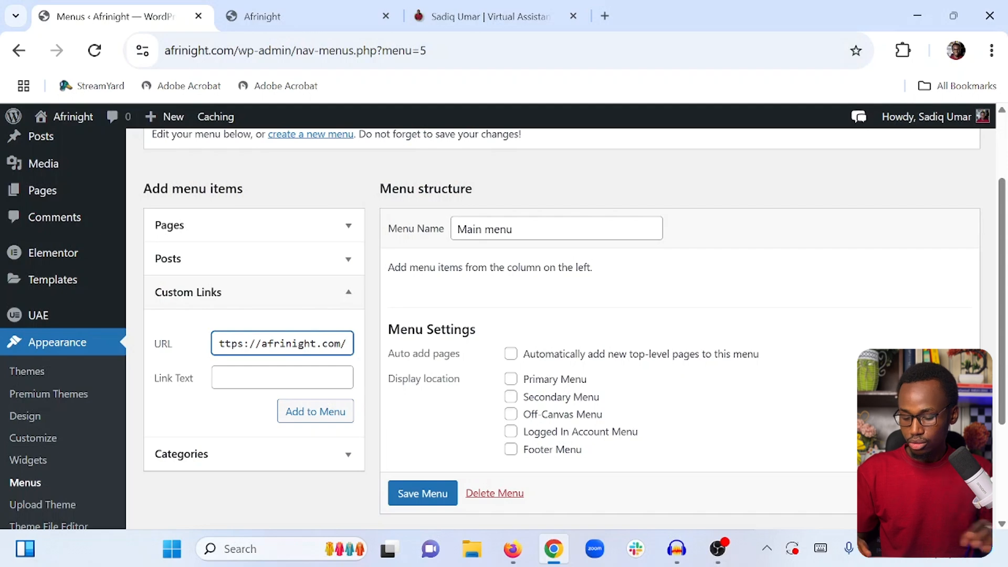
pyautogui.write('cont')
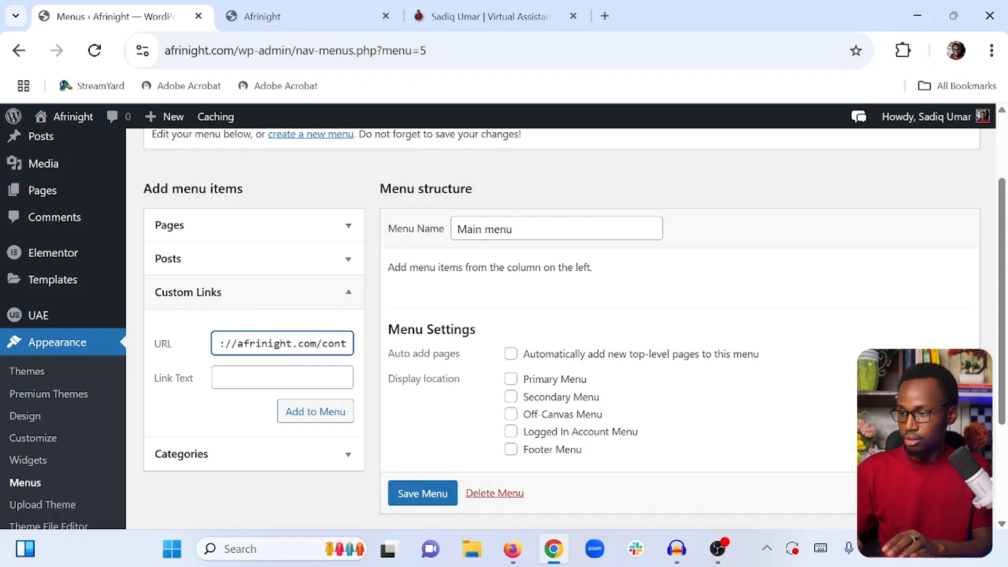
pyautogui.write('act')
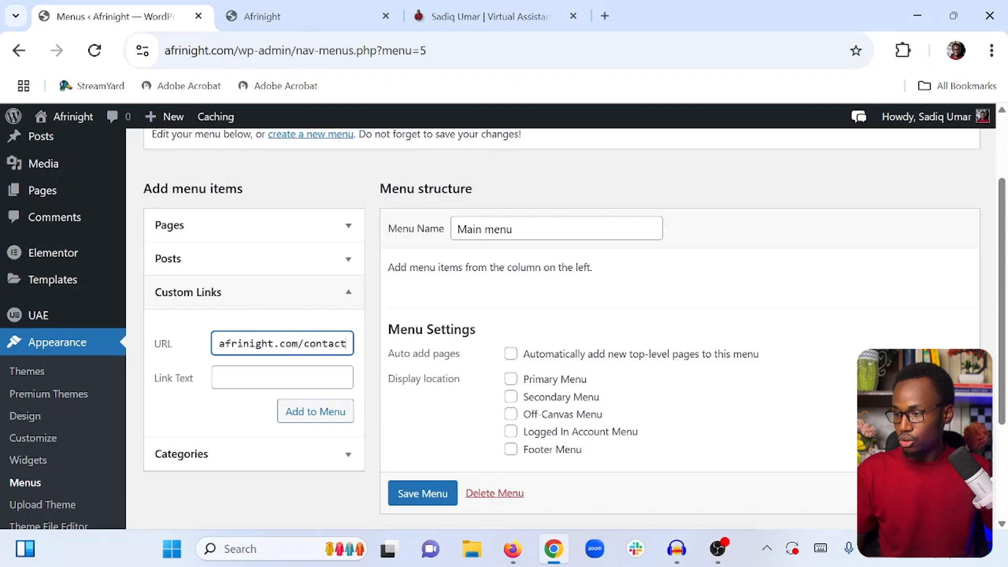
pyautogui.tripleClick(299, 344)
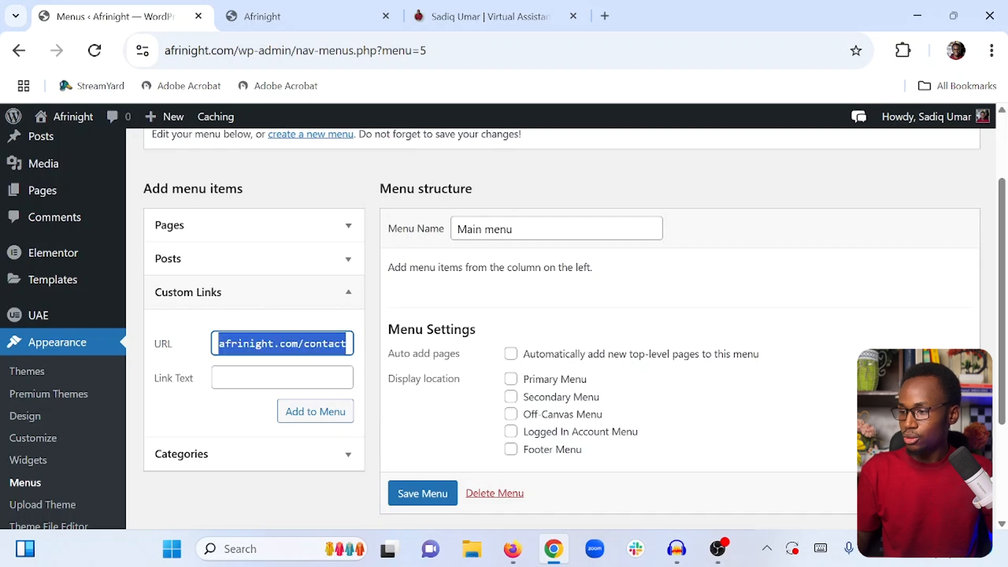
pyautogui.click(299, 343)
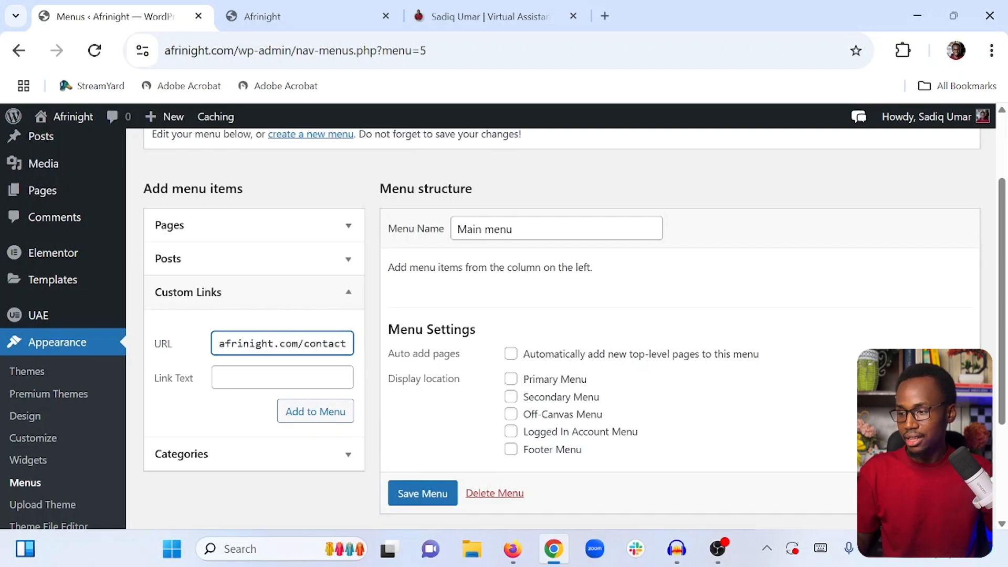
pyautogui.click(222, 378)
pyautogui.write('C')
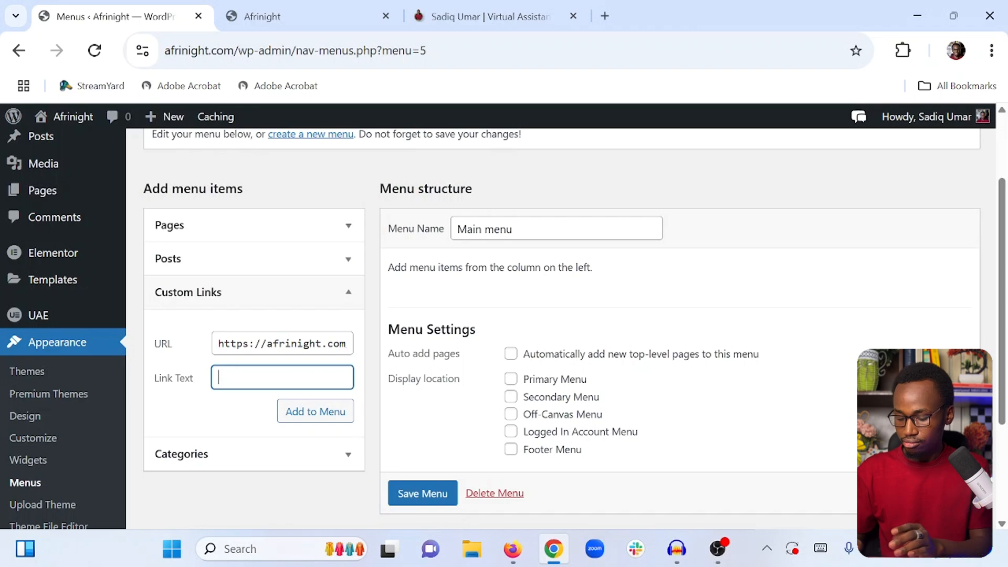
pyautogui.write('ontact ')
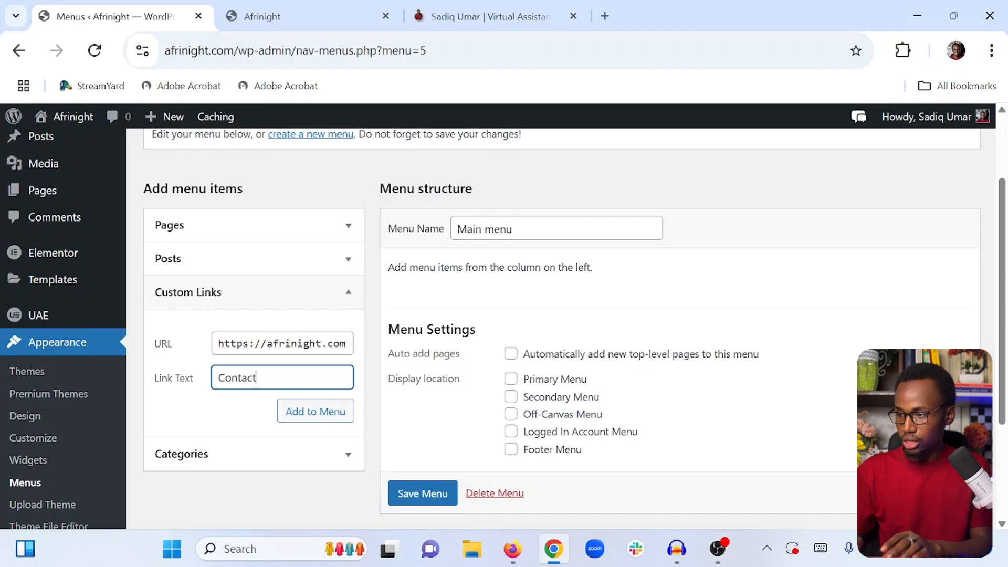
pyautogui.write('Us')
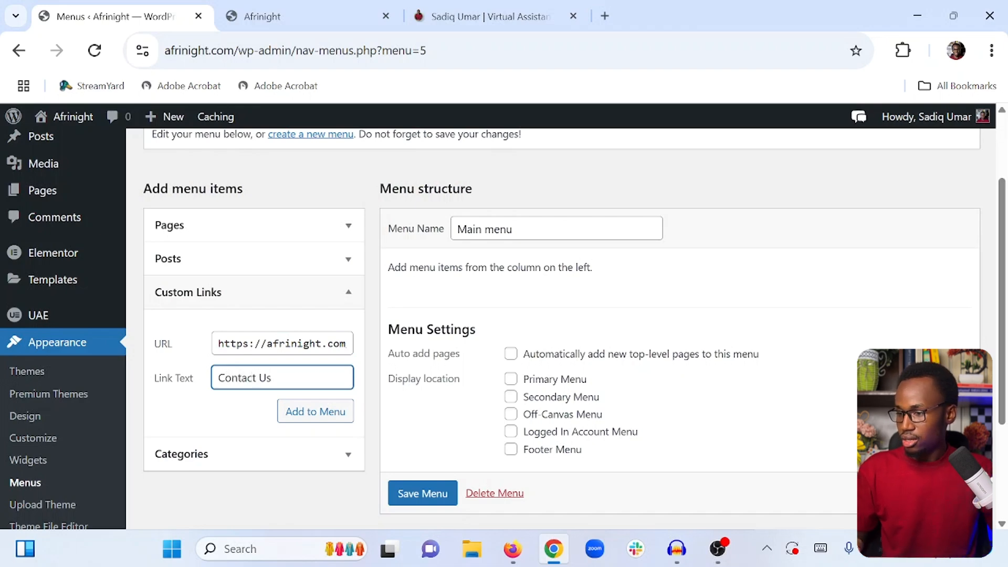
pyautogui.click(316, 413)
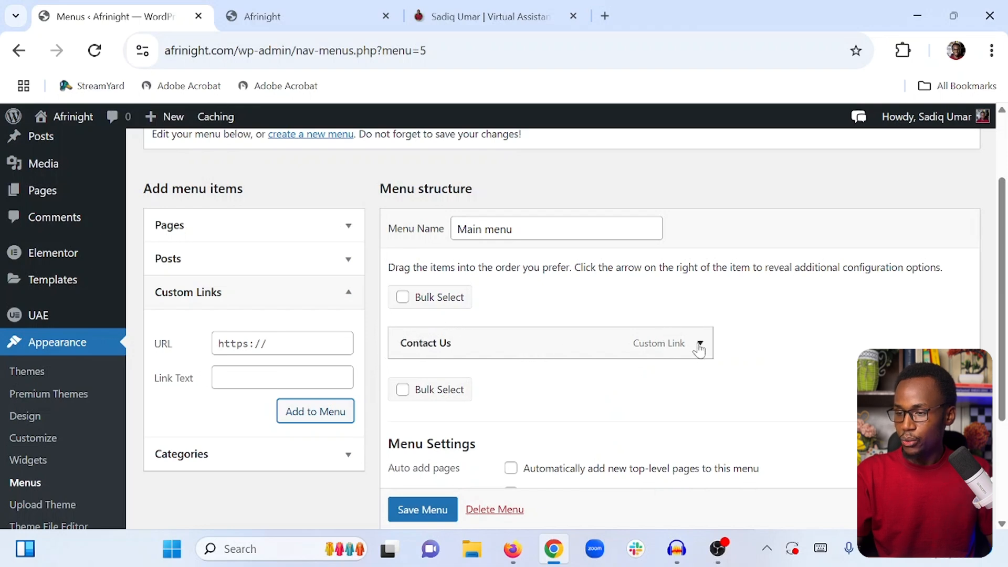
# Expand the Contact Us menu item to review its URL and navigation label against the reference site's menu
pyautogui.click(699, 345)
pyautogui.scroll(-2, 693, 341)
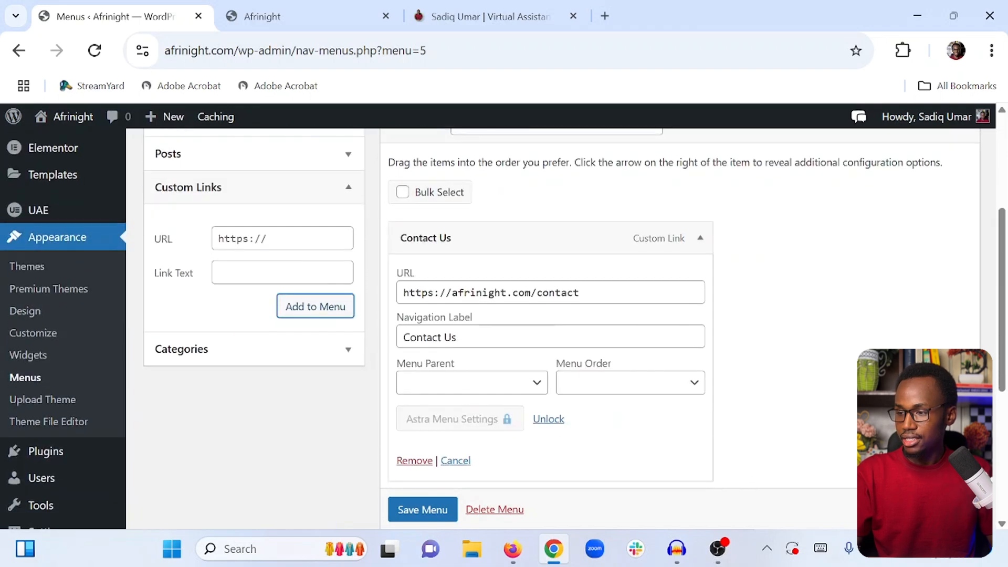
pyautogui.click(482, 293)
pyautogui.doubleClick(479, 293)
pyautogui.click(482, 293)
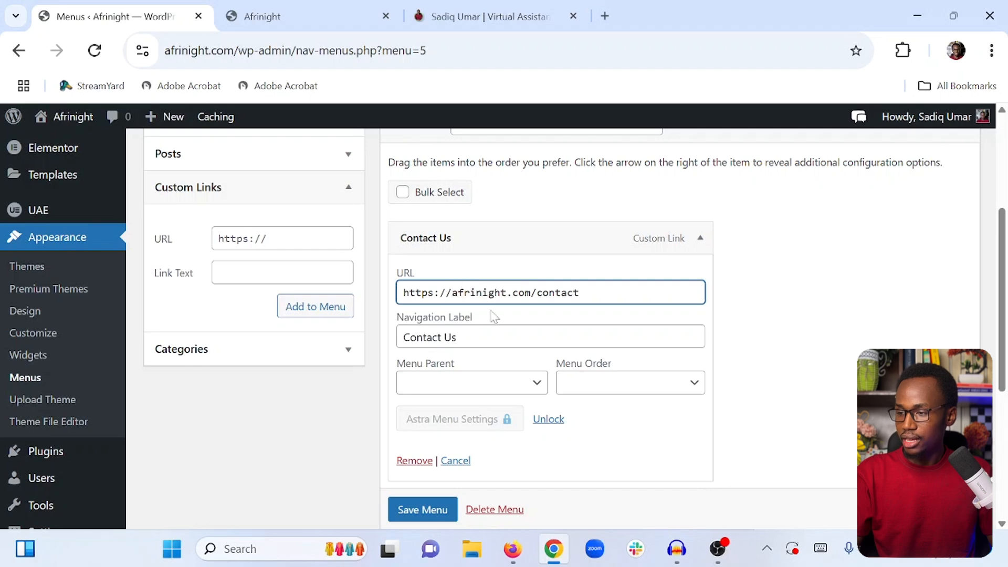
pyautogui.click(457, 337)
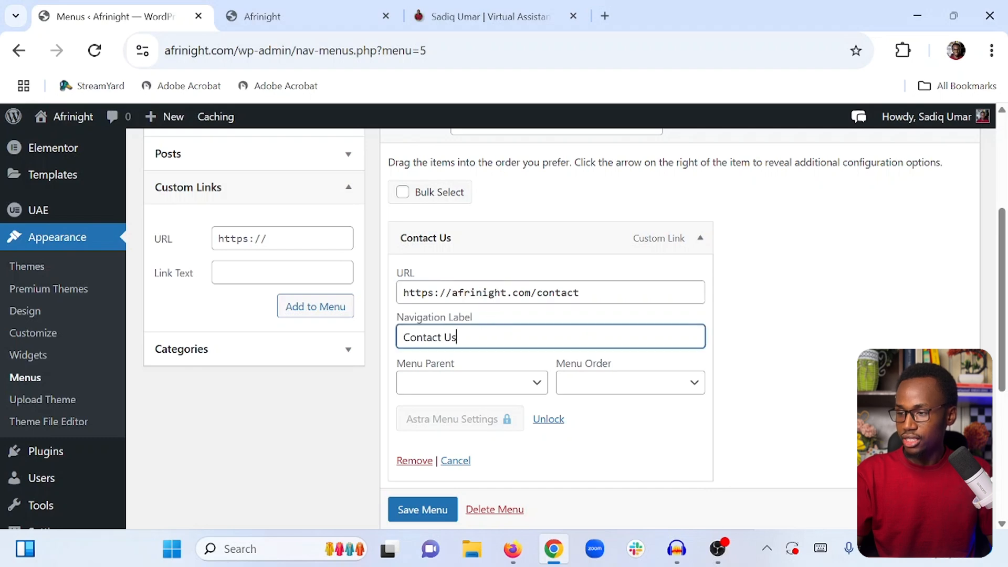
pyautogui.click(436, 336)
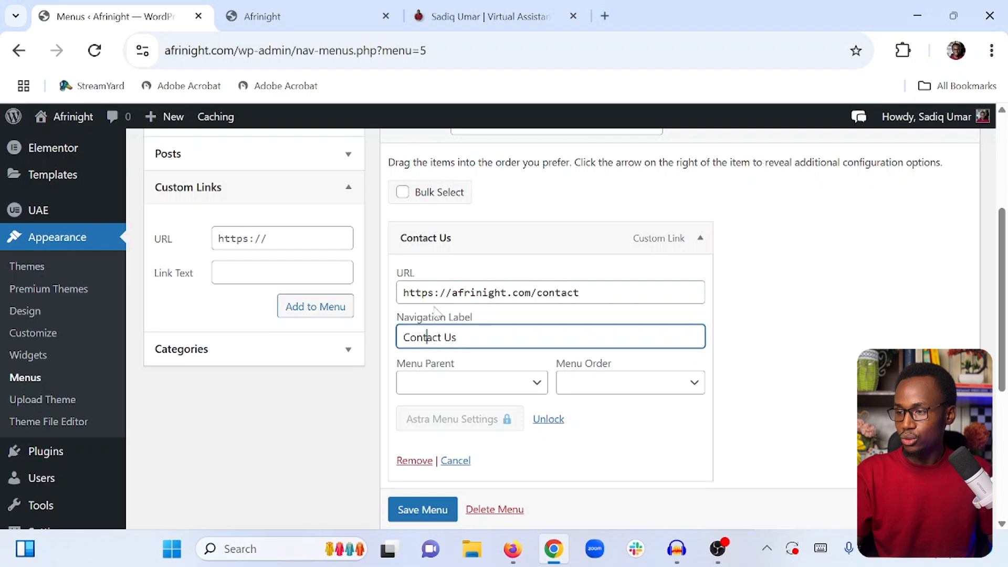
pyautogui.click(488, 16)
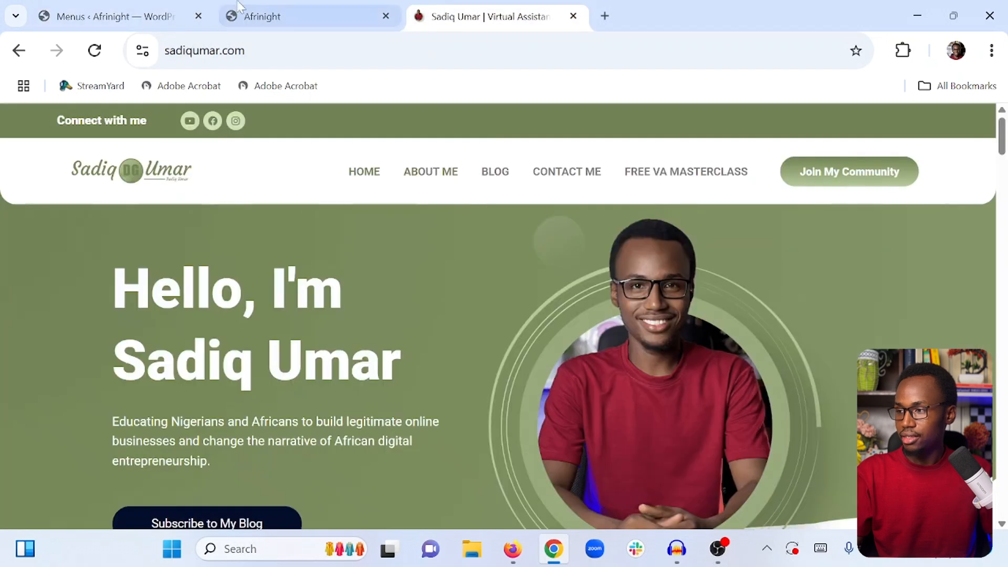
pyautogui.click(110, 16)
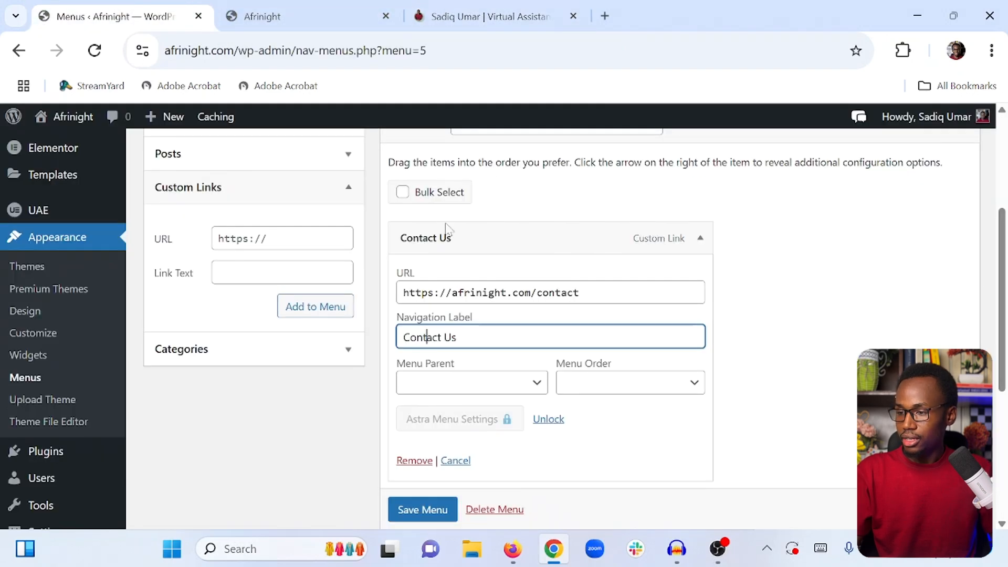
pyautogui.click(699, 240)
pyautogui.scroll(4, 428, 275)
pyautogui.scroll(-2, 411, 284)
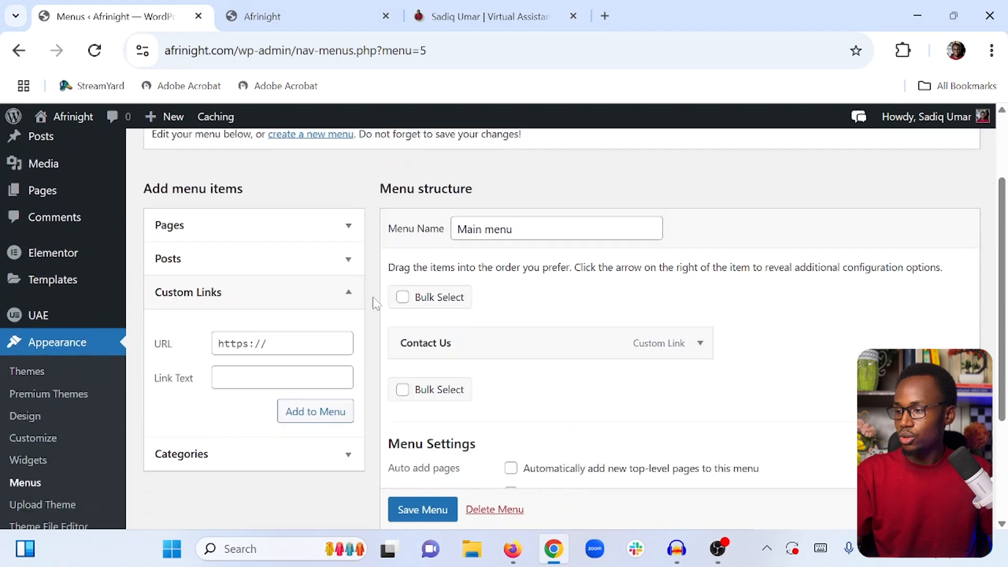
# Add custom links labelled About Us, Get Started and Home to the menu
pyautogui.click(349, 227)
pyautogui.click(349, 229)
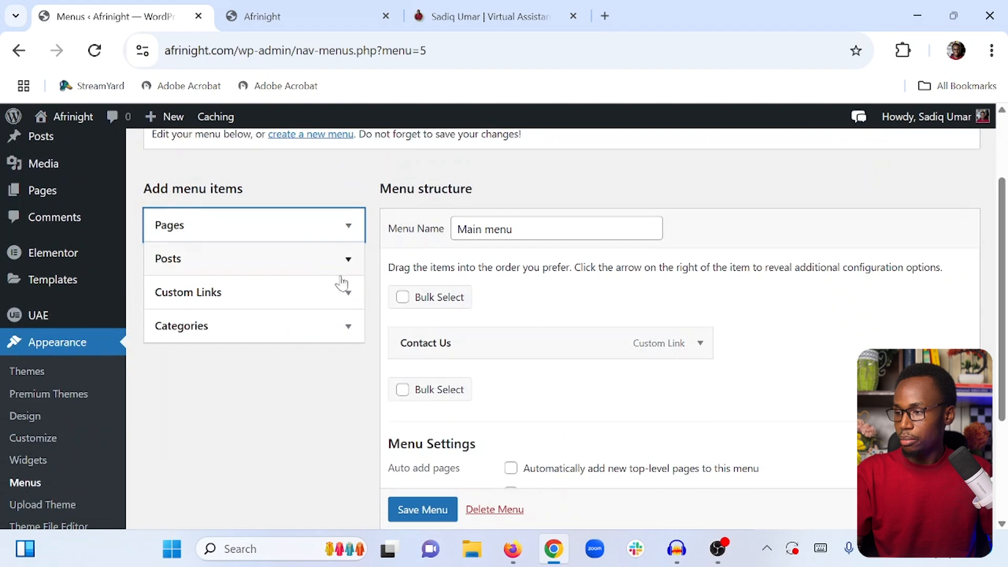
pyautogui.click(351, 293)
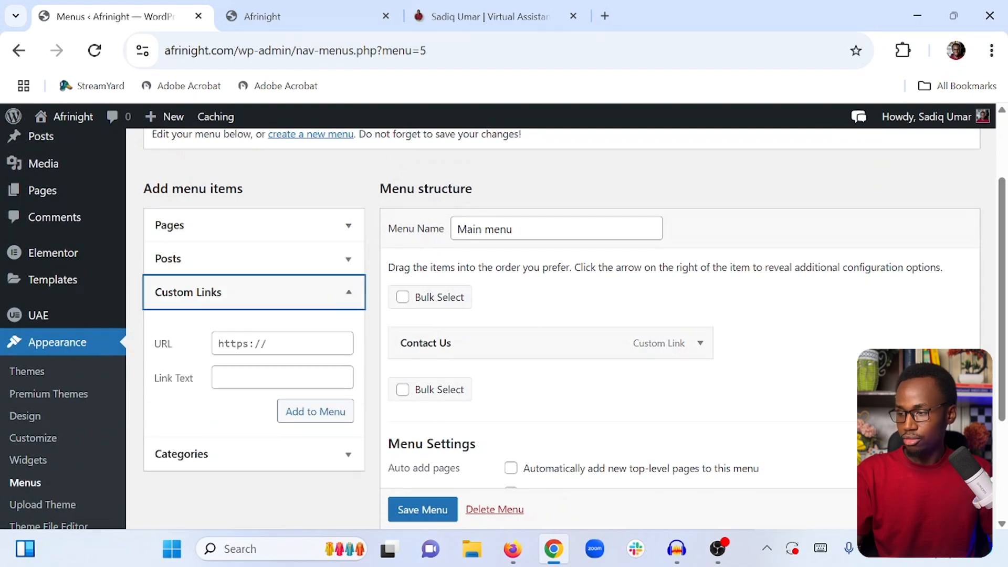
pyautogui.press('Tab')
pyautogui.write('$')
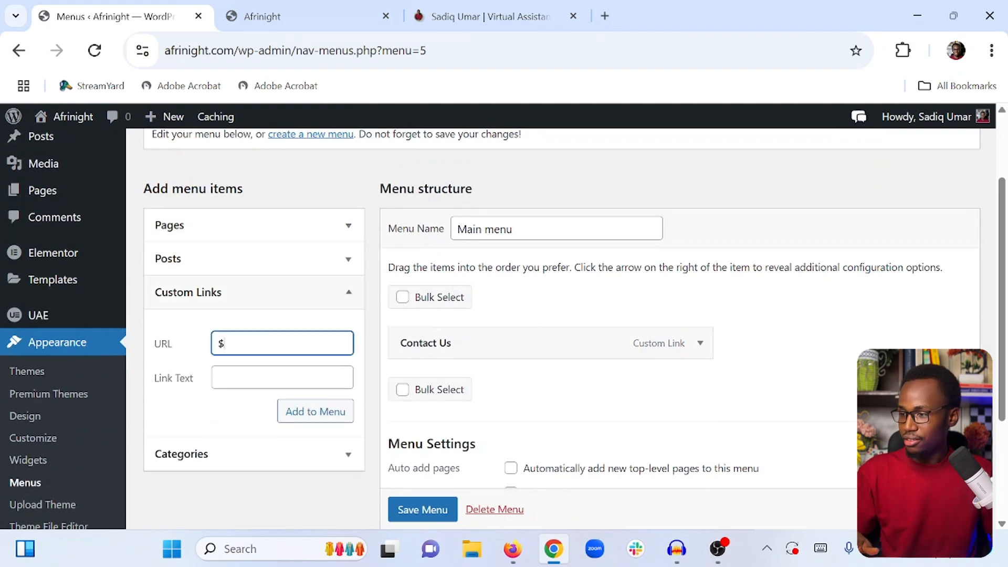
pyautogui.hotkey('ctrl', 'z')
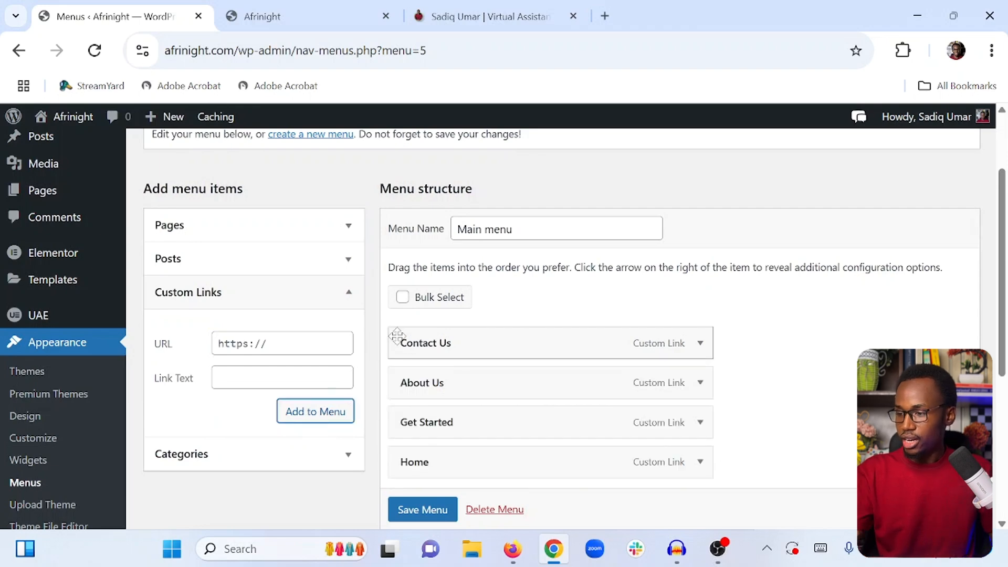
# Compare the menu items with the reference site's navigation bar
pyautogui.scroll(-2, 398, 336)
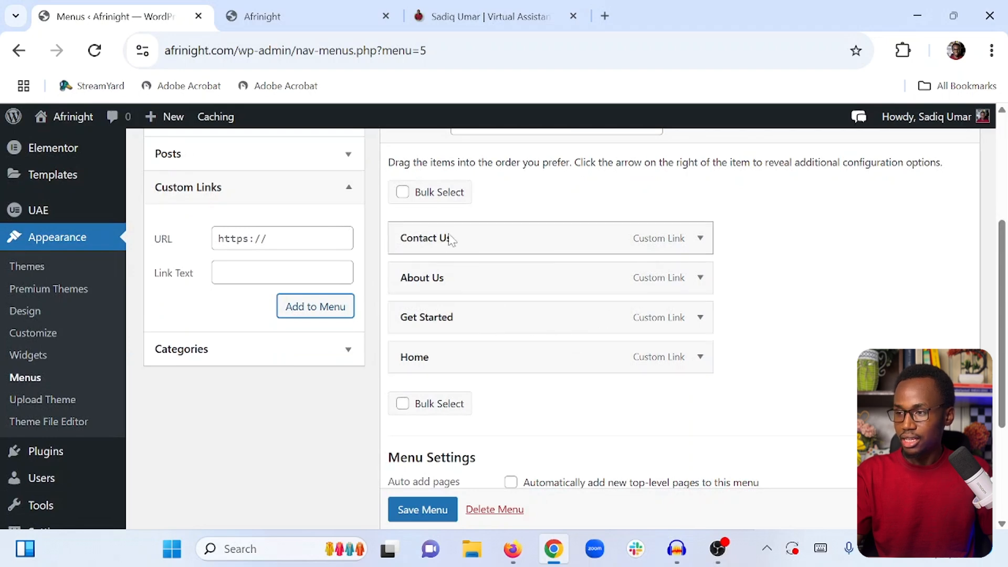
pyautogui.click(428, 18)
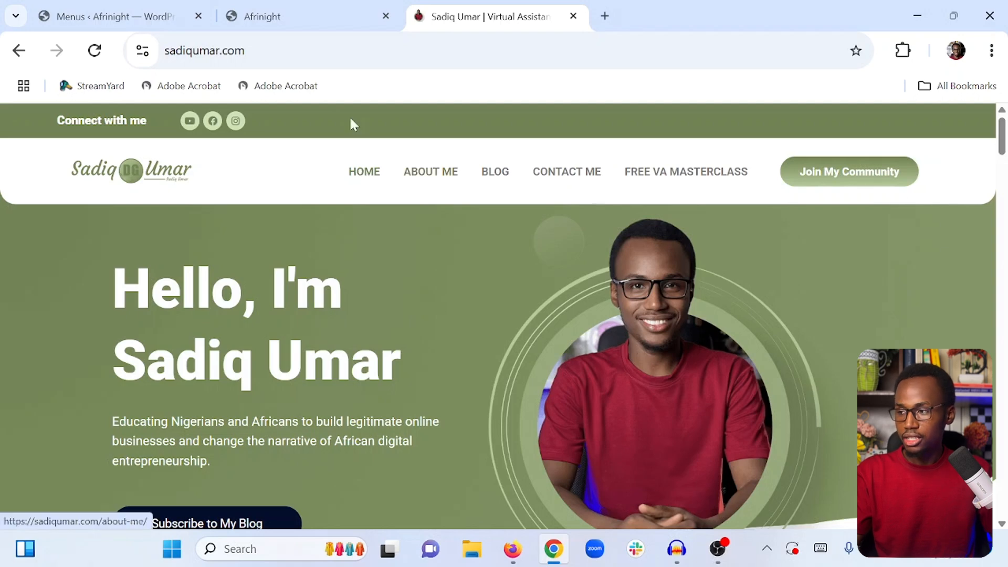
pyautogui.click(115, 16)
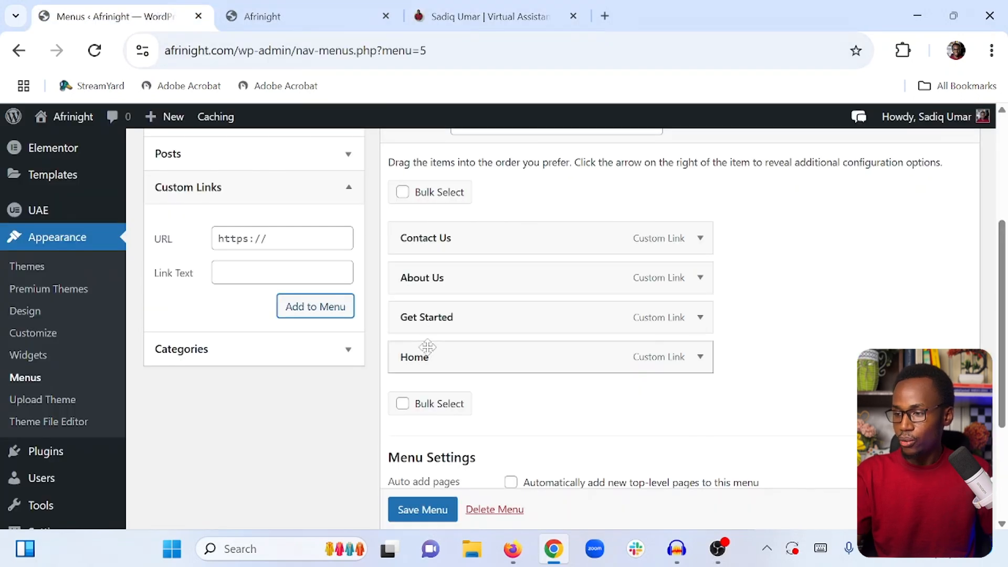
# Move the Home item to the top of the menu and save the menu
pyautogui.moveTo(415, 359); pyautogui.dragTo(412, 225)
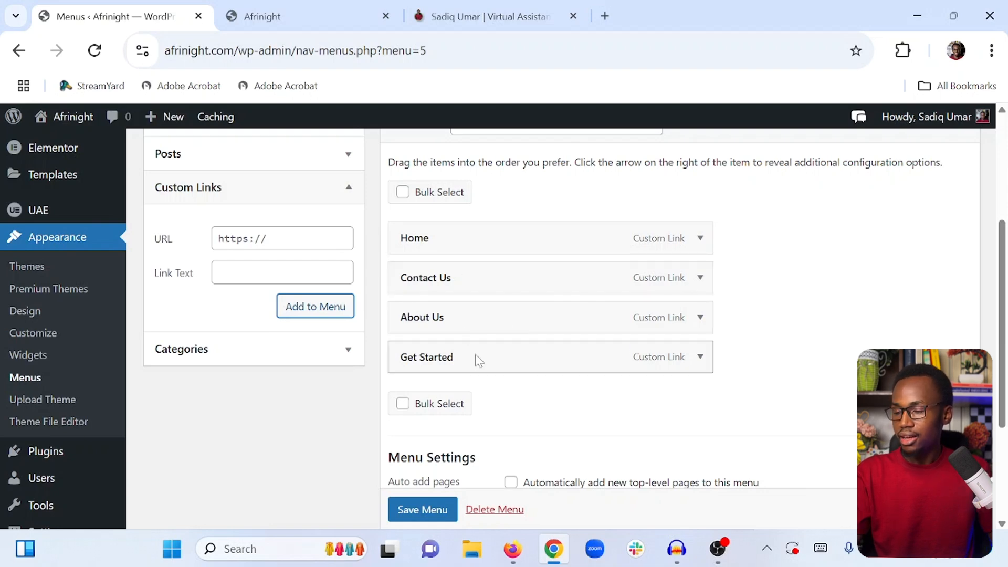
pyautogui.scroll(-1, 421, 509)
pyautogui.click(415, 509)
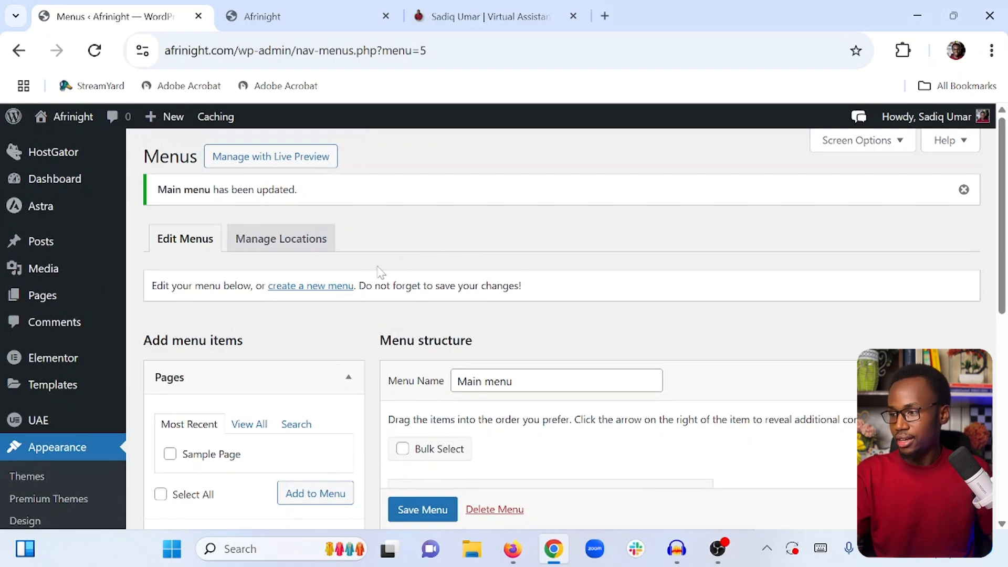
# Create a new Elementor Header & Footer template titled General header
pyautogui.scroll(-2, 96, 339)
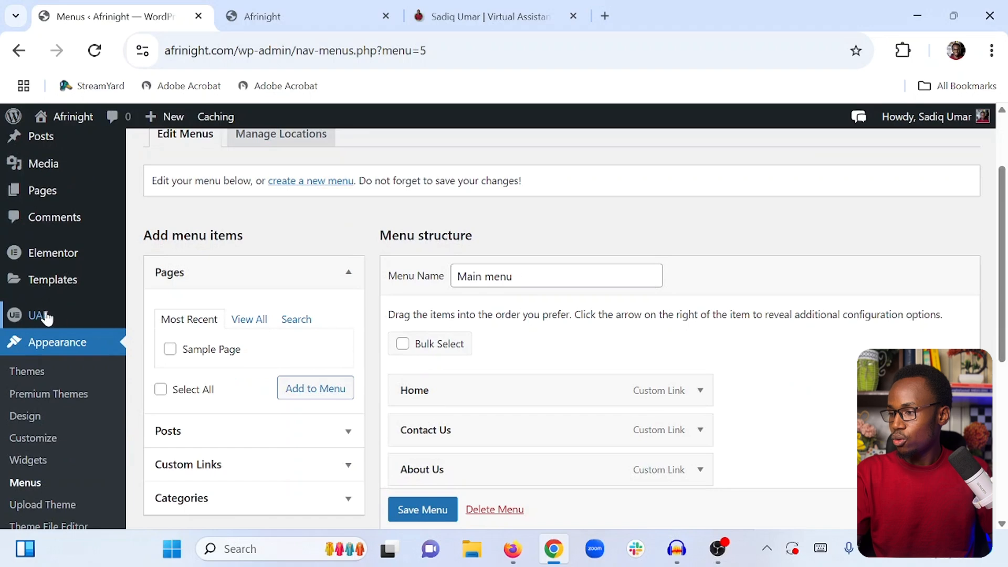
pyautogui.moveTo(45, 320)
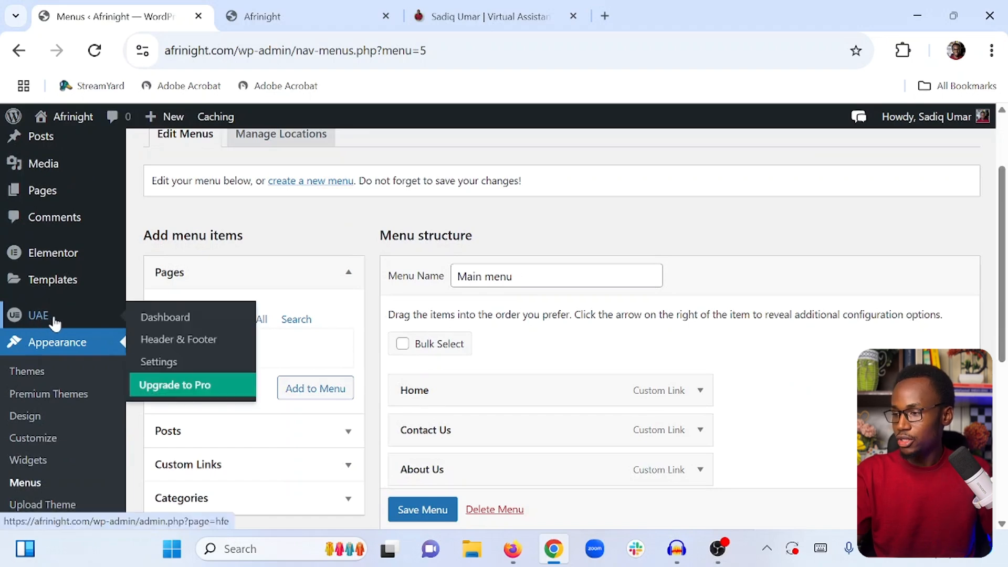
pyautogui.click(186, 341)
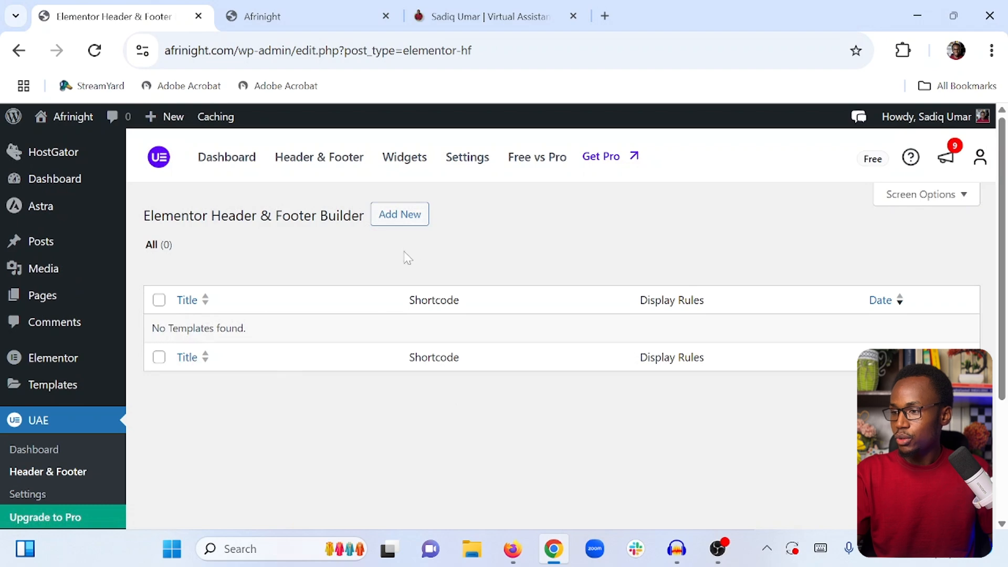
pyautogui.click(399, 224)
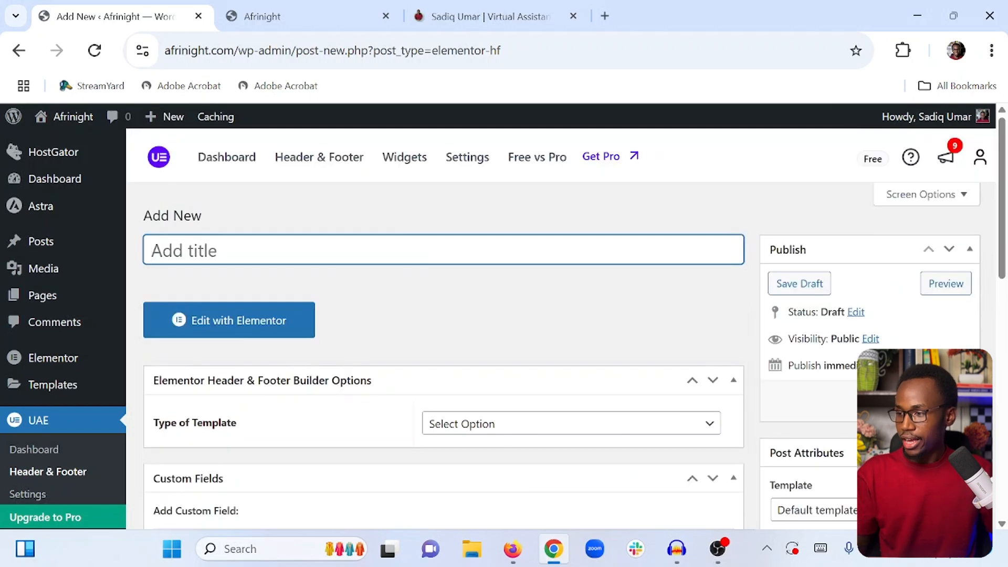
pyautogui.write('Gen')
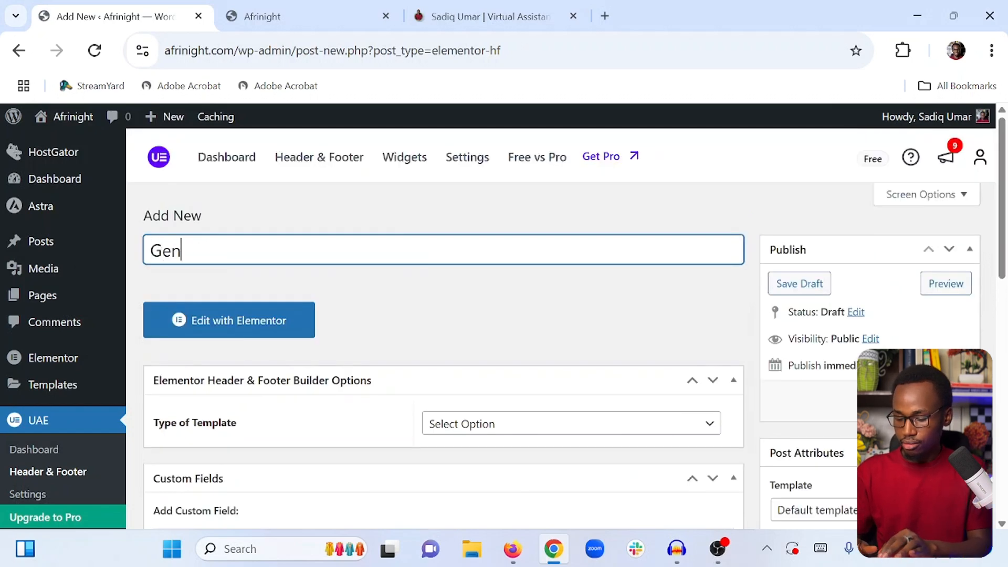
pyautogui.write('eral header')
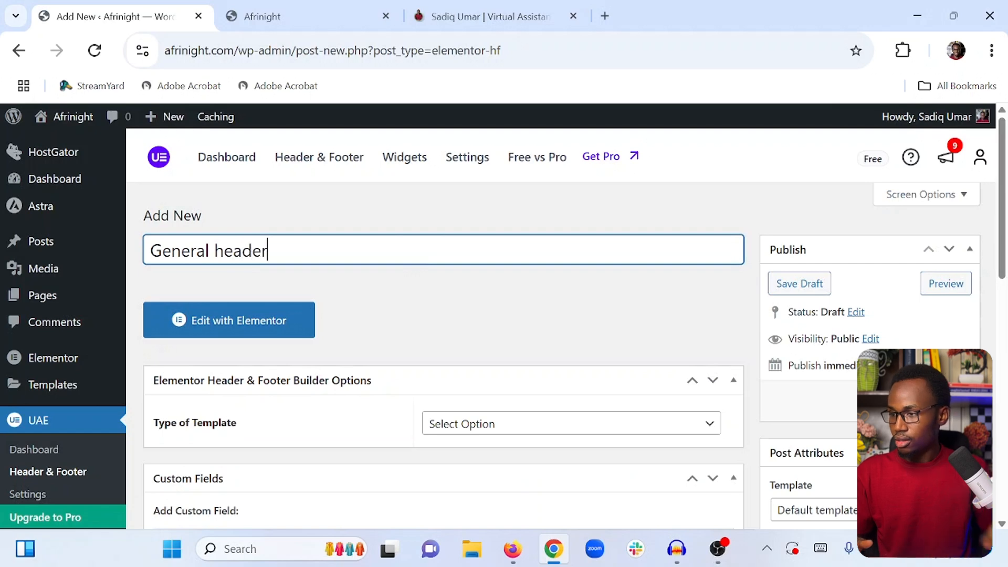
pyautogui.click(415, 275)
# Review the template options and save the General header template
pyautogui.scroll(-1, 428, 286)
pyautogui.scroll(-4, 431, 286)
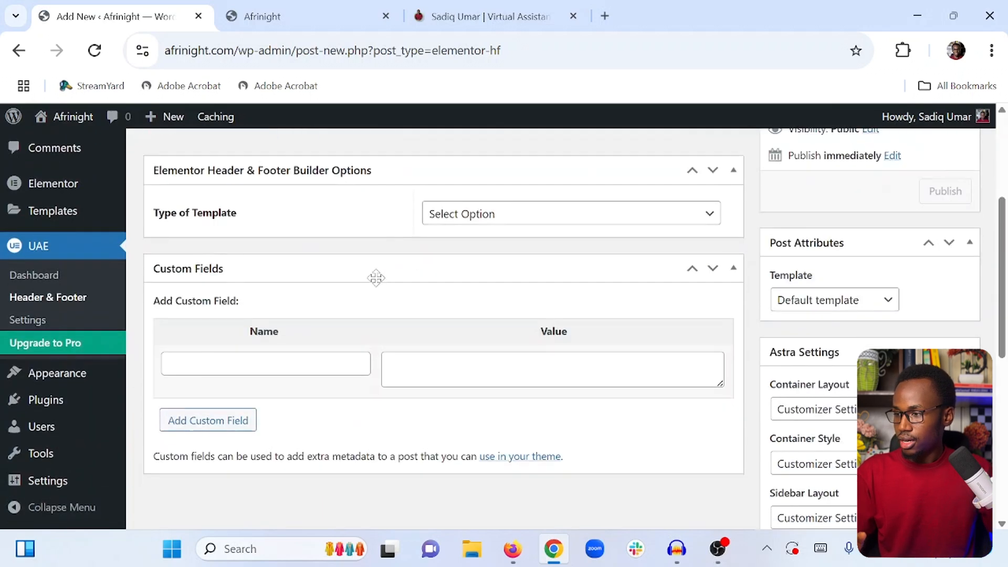
pyautogui.scroll(2, 373, 263)
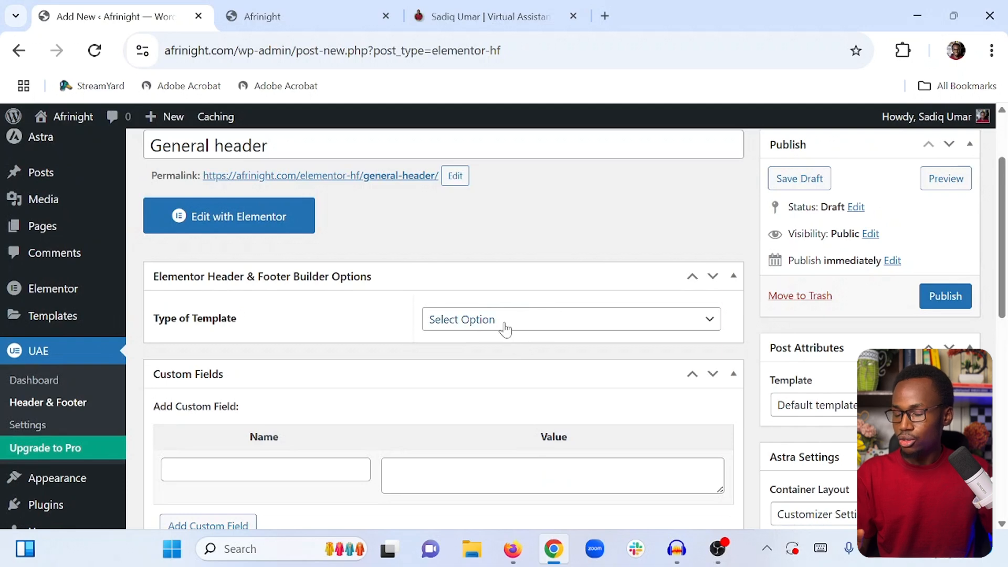
pyautogui.scroll(2, 494, 321)
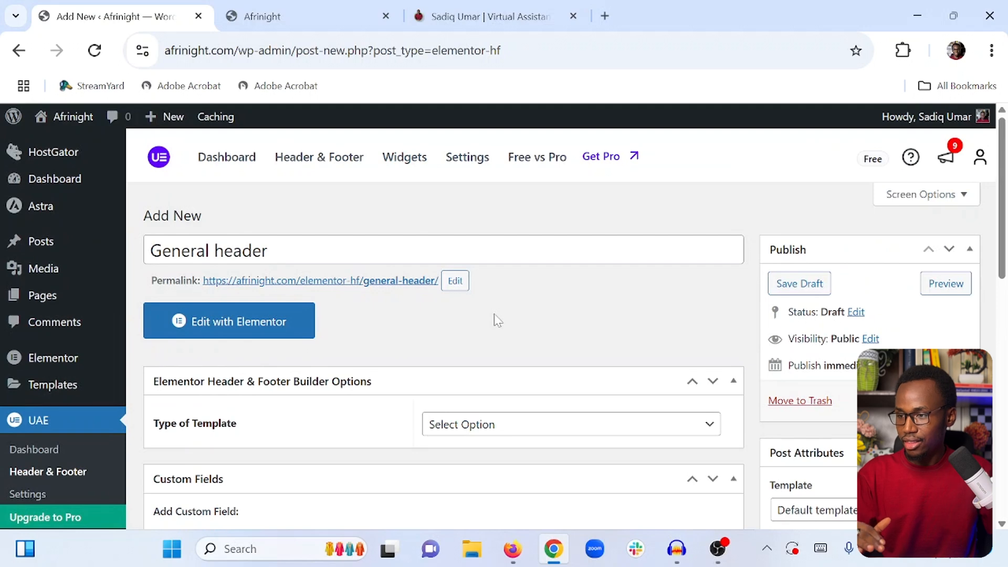
pyautogui.scroll(-3, 507, 420)
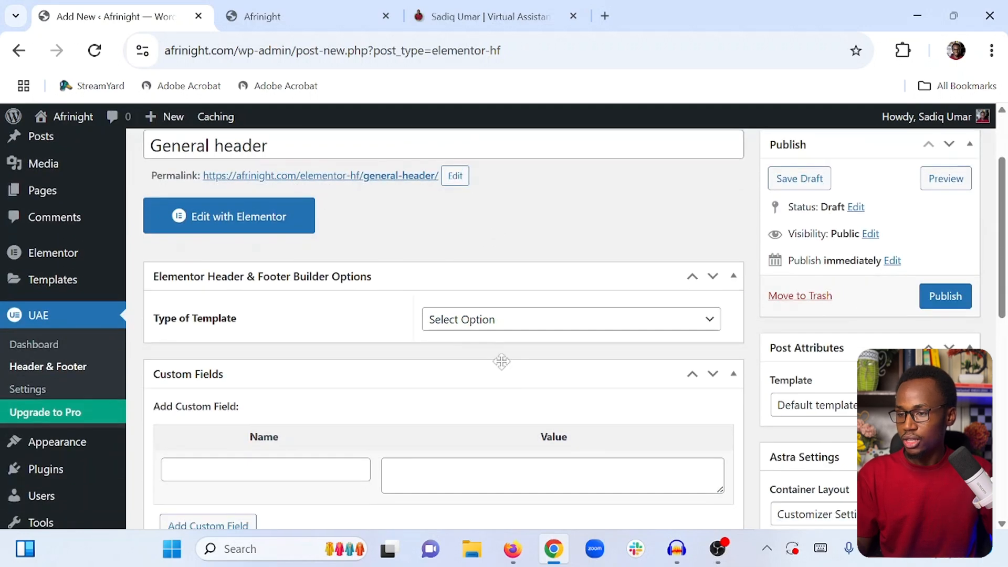
pyautogui.scroll(3, 552, 336)
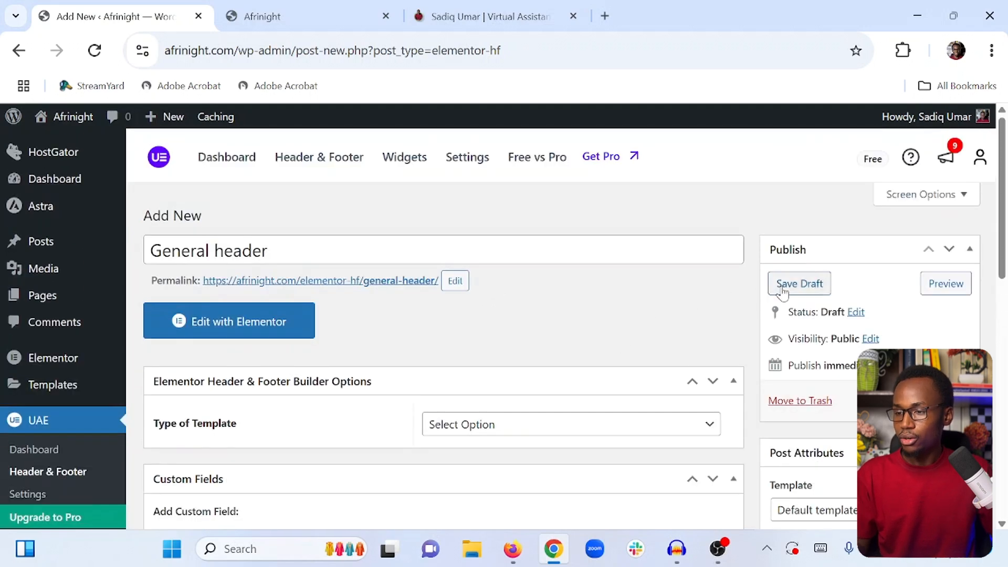
pyautogui.click(798, 283)
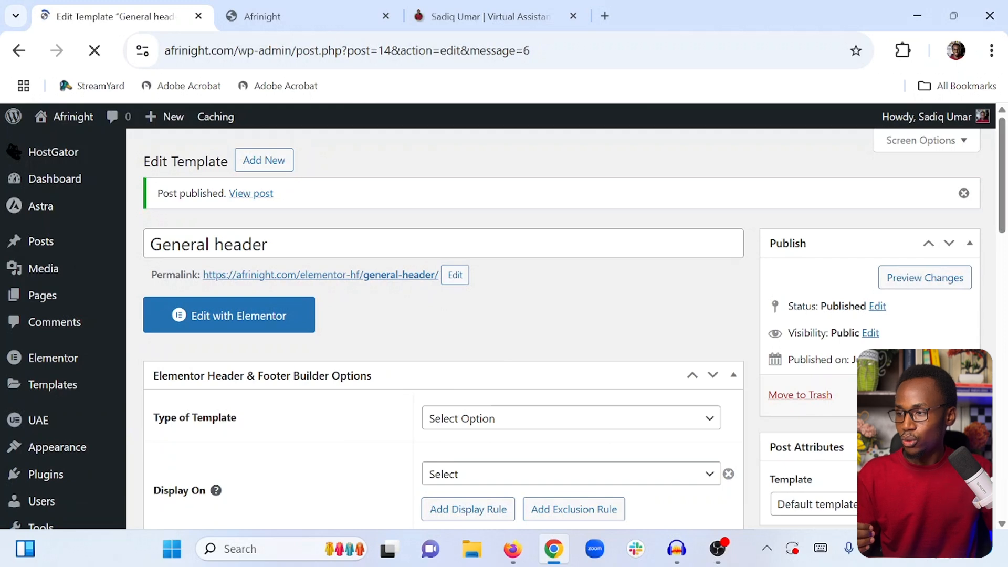
# Set the template type to Header and update the General header template
pyautogui.click(306, 21)
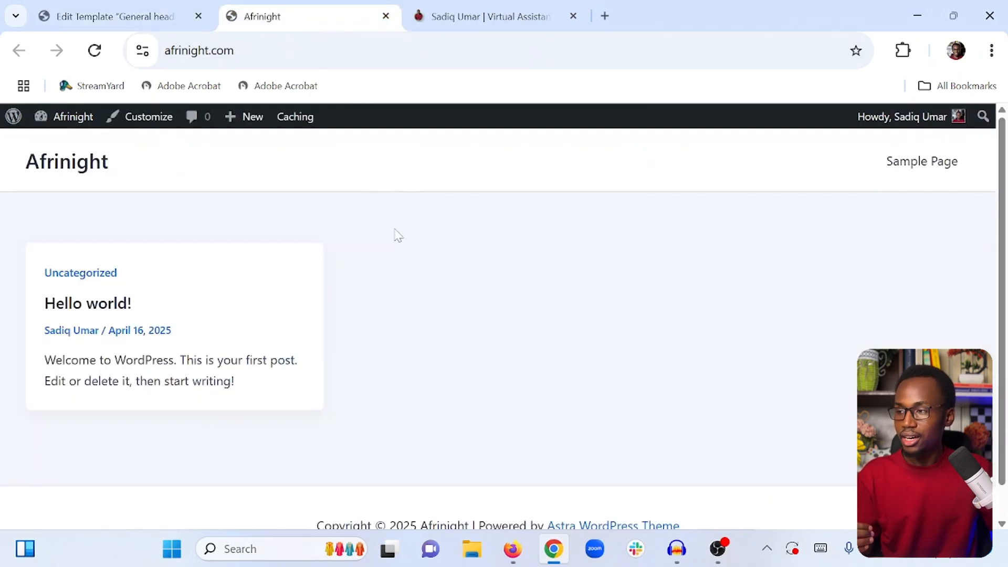
pyautogui.click(127, 15)
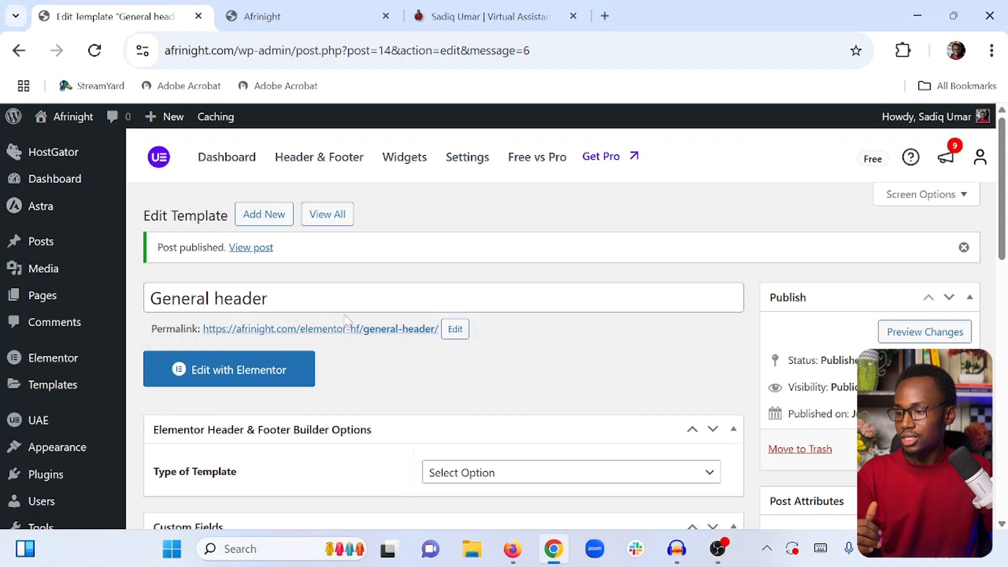
pyautogui.scroll(-4, 381, 360)
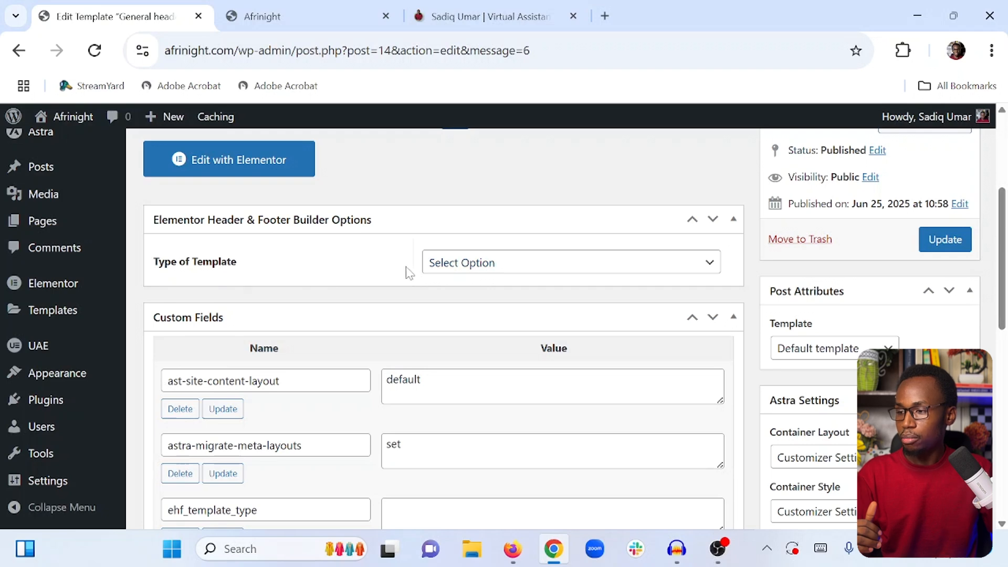
pyautogui.click(439, 265)
pyautogui.click(459, 308)
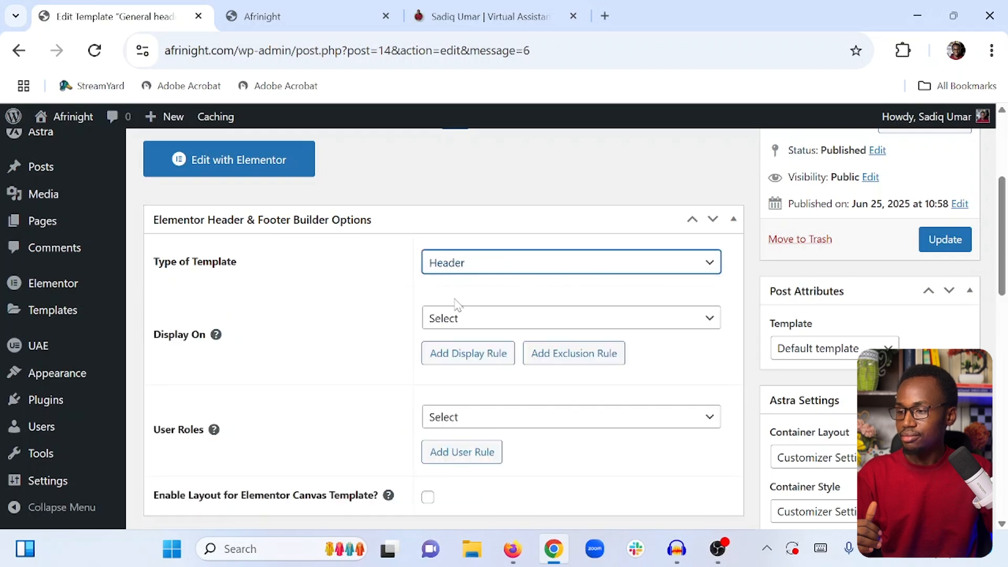
pyautogui.scroll(-2, 494, 352)
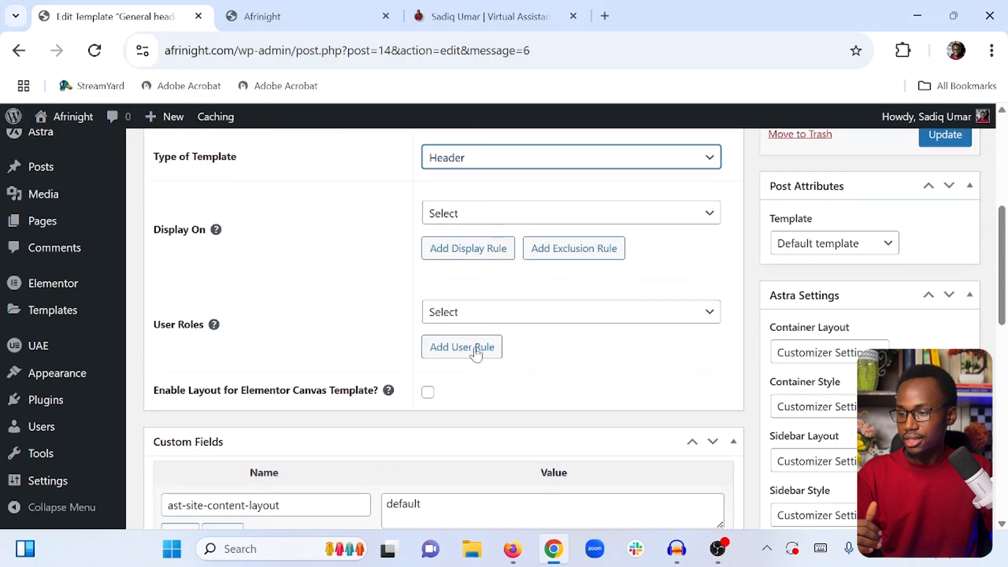
pyautogui.scroll(4, 340, 258)
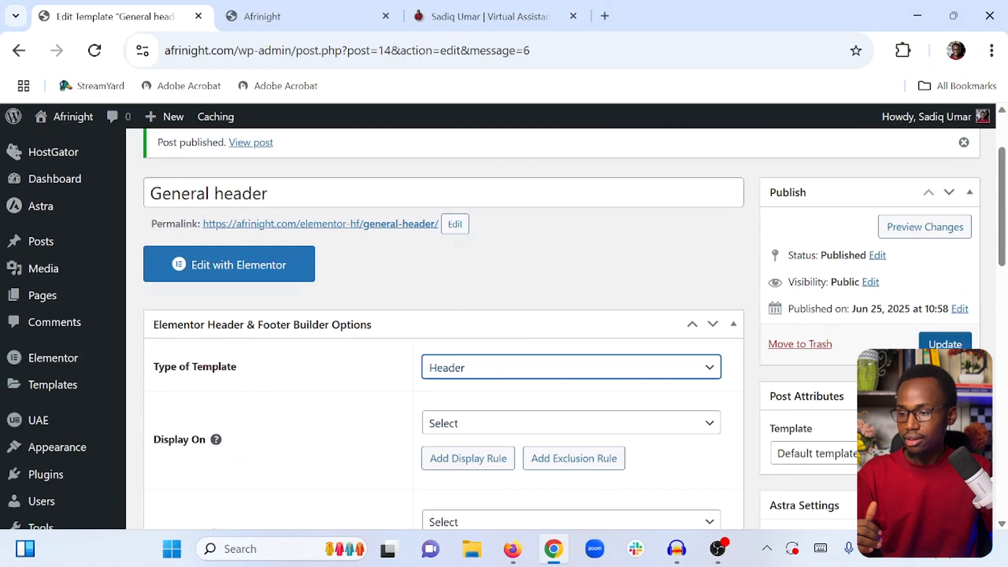
pyautogui.click(943, 341)
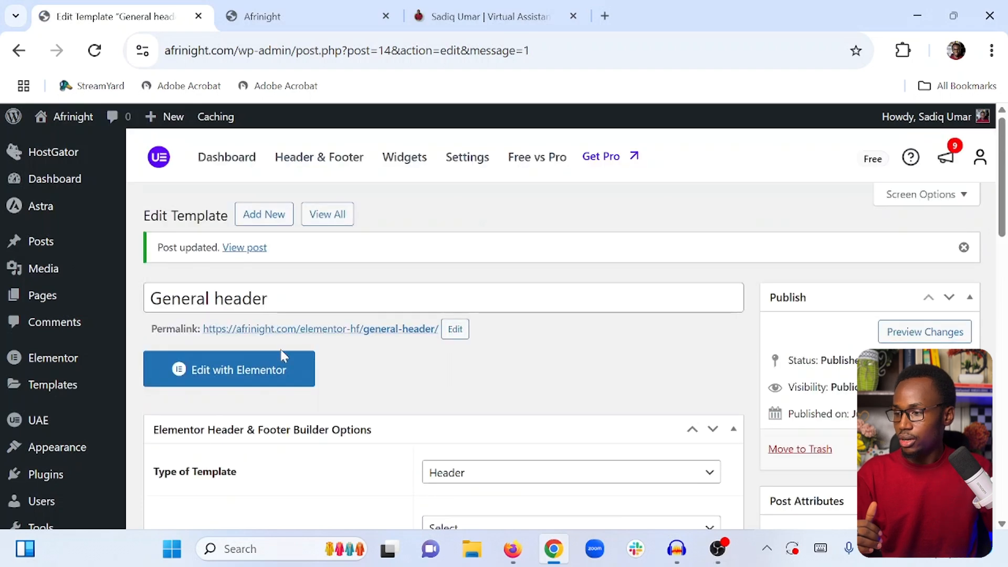
# Open the template in Elementor and add a single-column Flexbox container
pyautogui.click(266, 374)
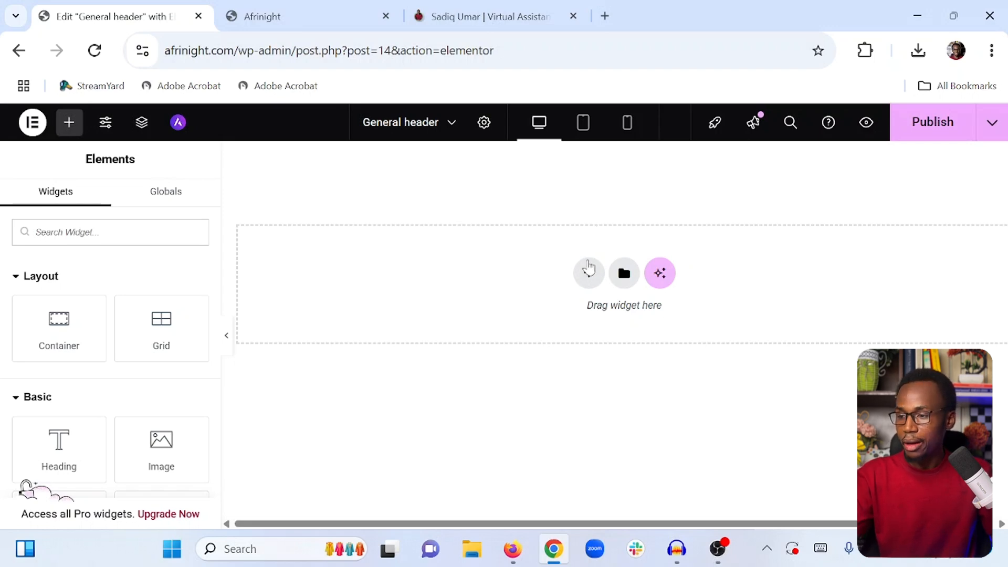
pyautogui.click(589, 268)
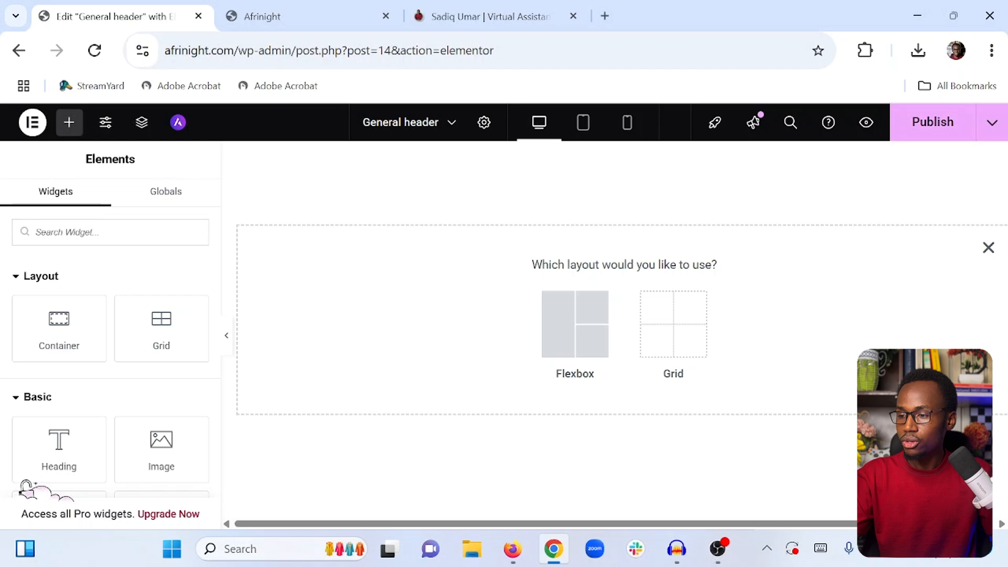
pyautogui.click(559, 323)
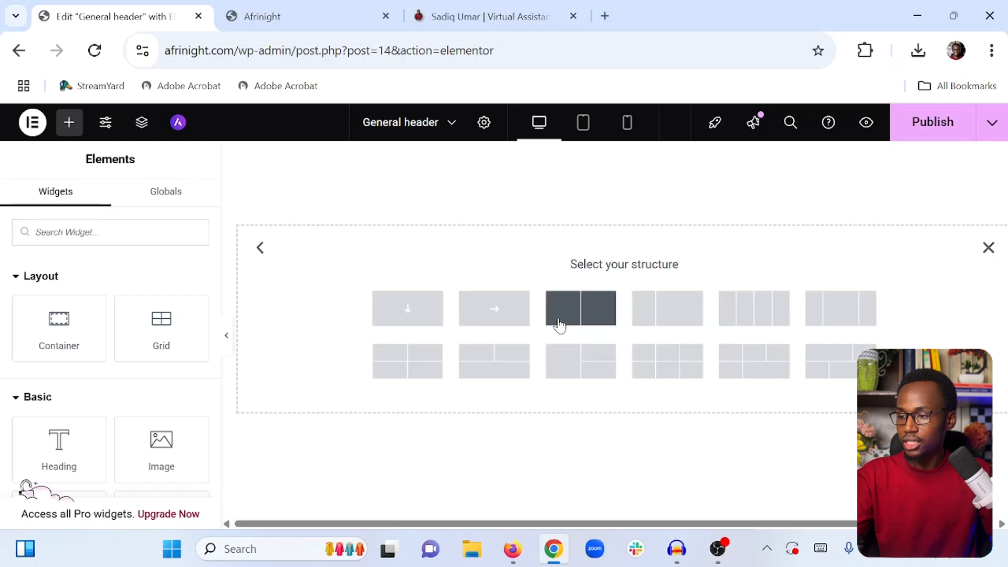
pyautogui.click(405, 310)
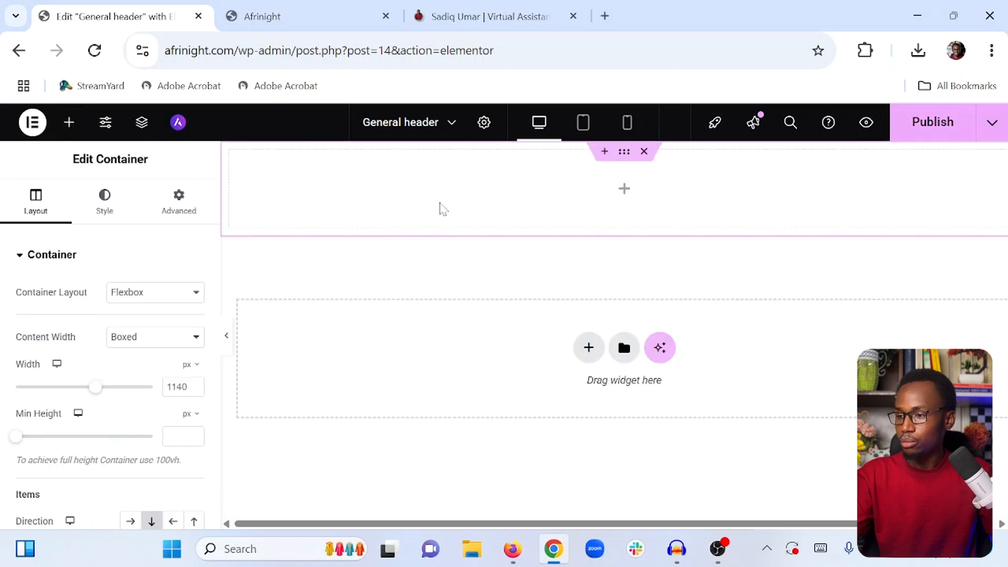
# Give the container a classic background color of #718355, matching the reference site's green bar
pyautogui.click(457, 6)
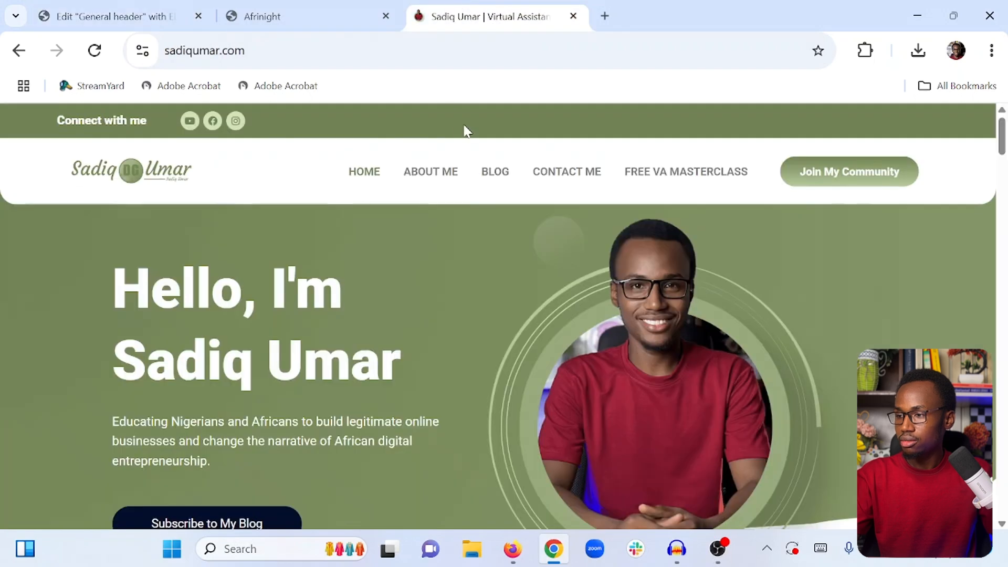
pyautogui.click(115, 16)
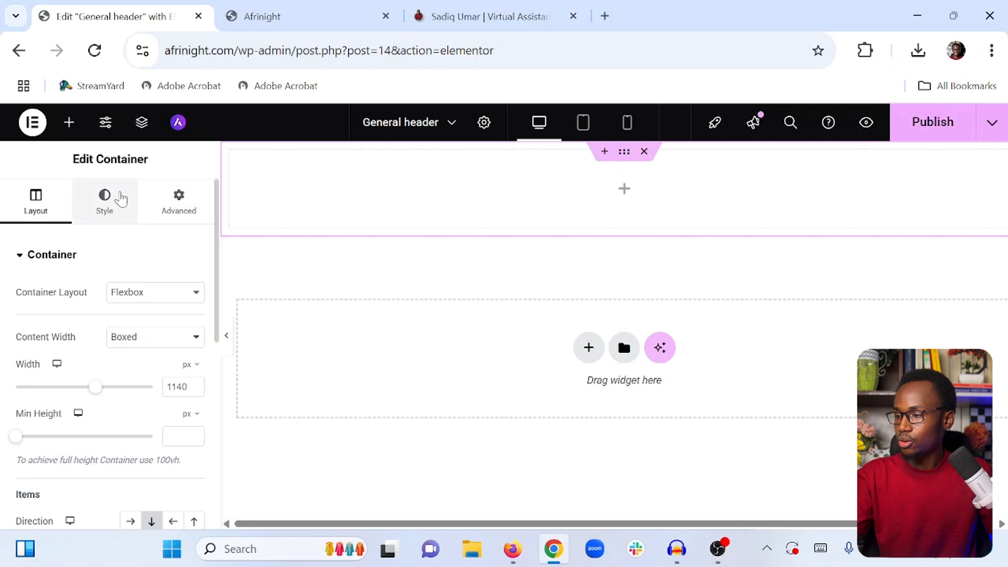
pyautogui.click(115, 215)
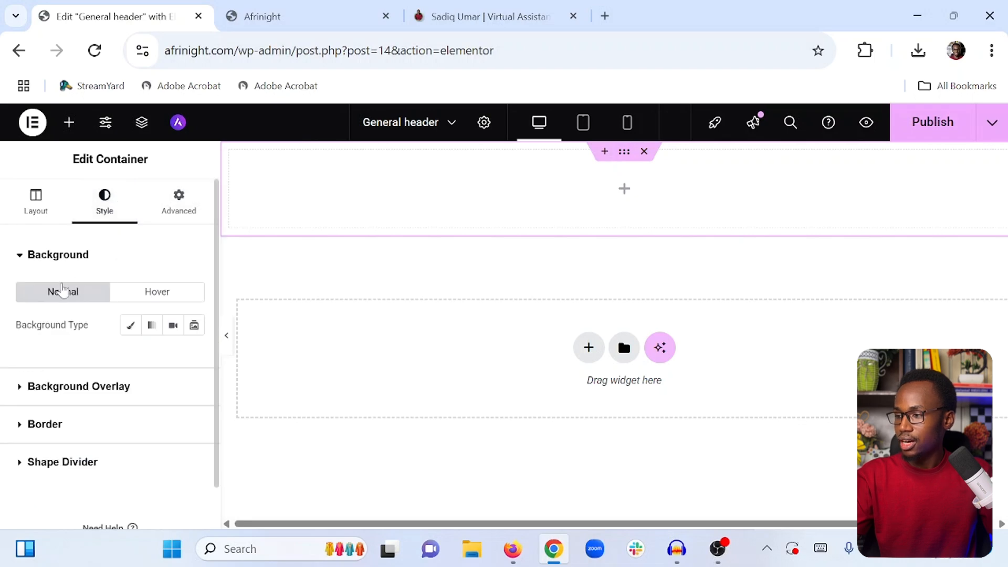
pyautogui.click(130, 326)
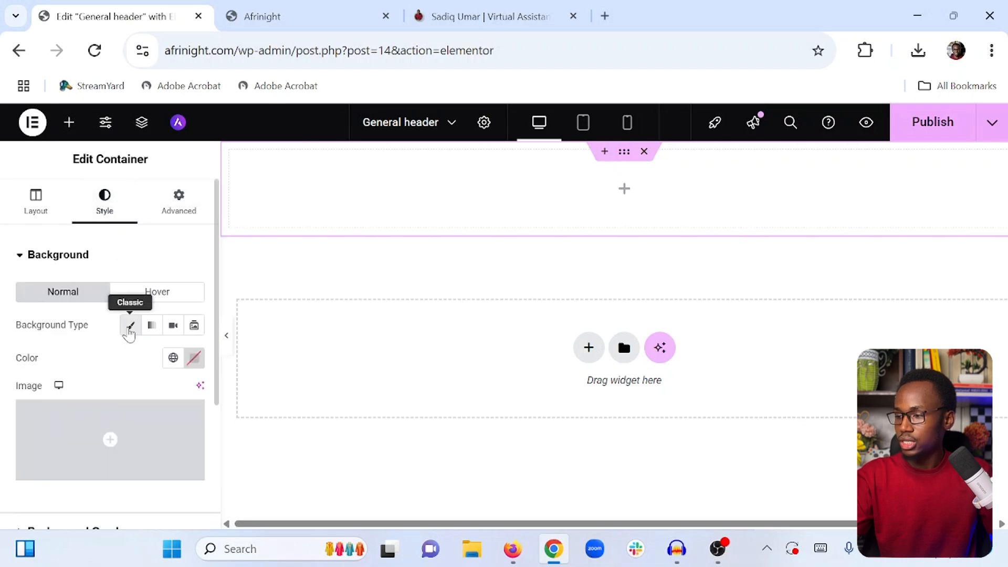
pyautogui.click(194, 359)
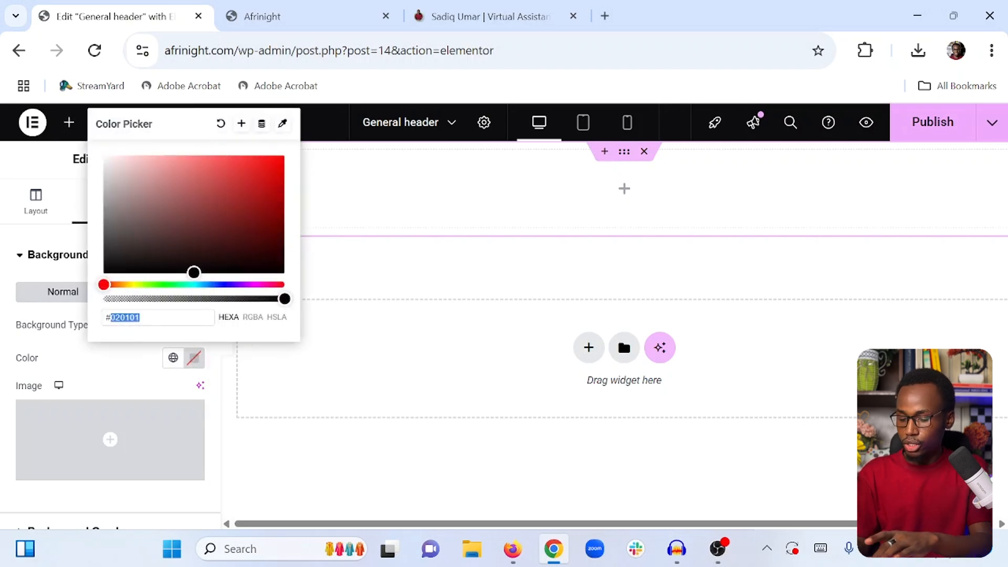
pyautogui.write('718355')
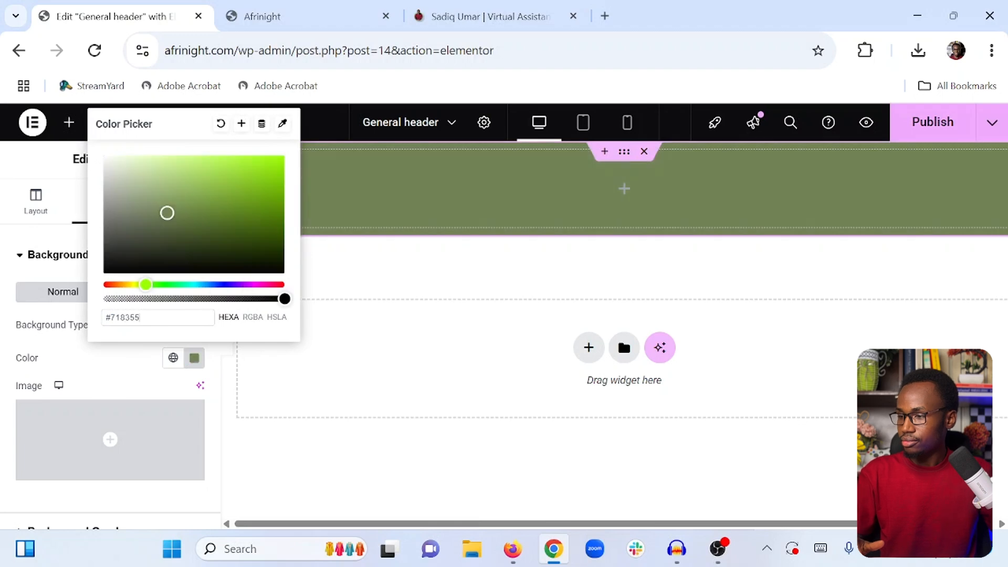
pyautogui.click(156, 350)
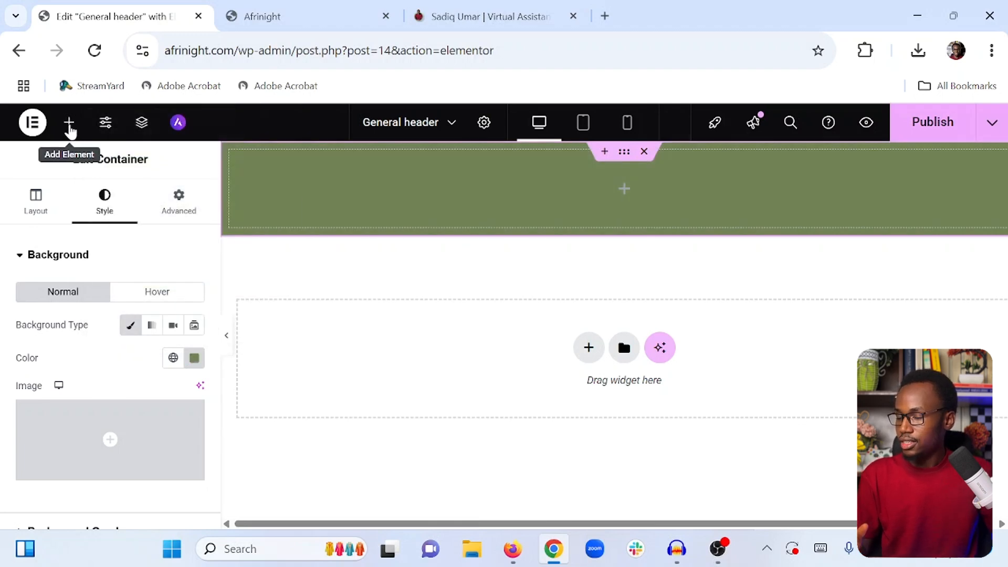
# Open the Elements panel and check the reference site's header layout
pyautogui.click(69, 123)
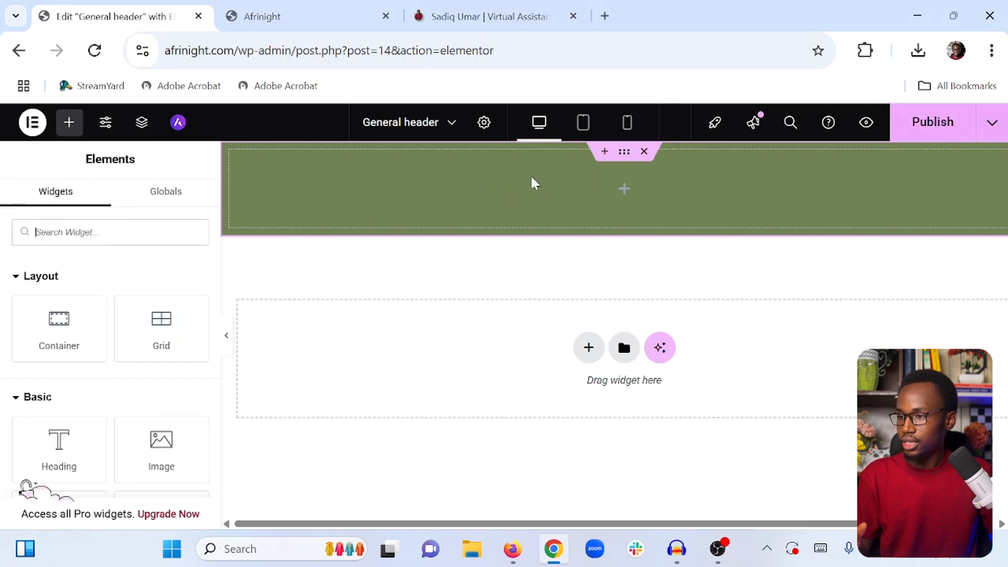
pyautogui.click(478, 10)
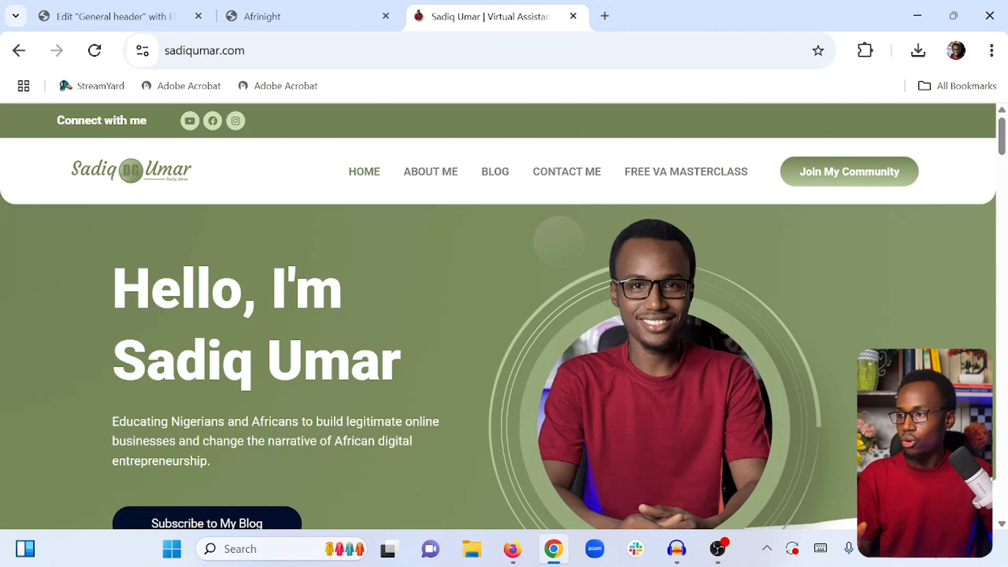
pyautogui.click(119, 15)
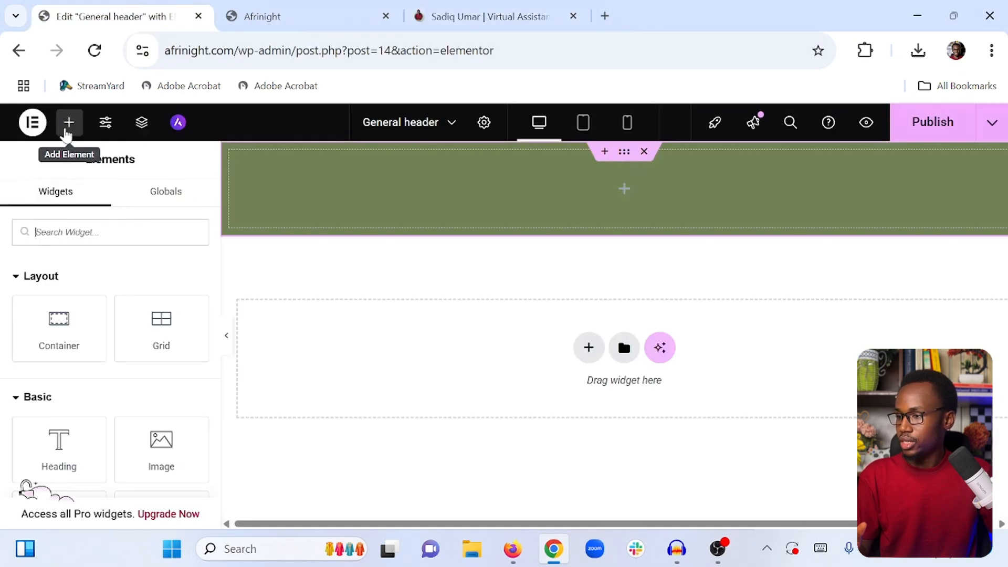
# Add an inner container inside the green header container and duplicate it
pyautogui.moveTo(60, 323); pyautogui.dragTo(366, 189)
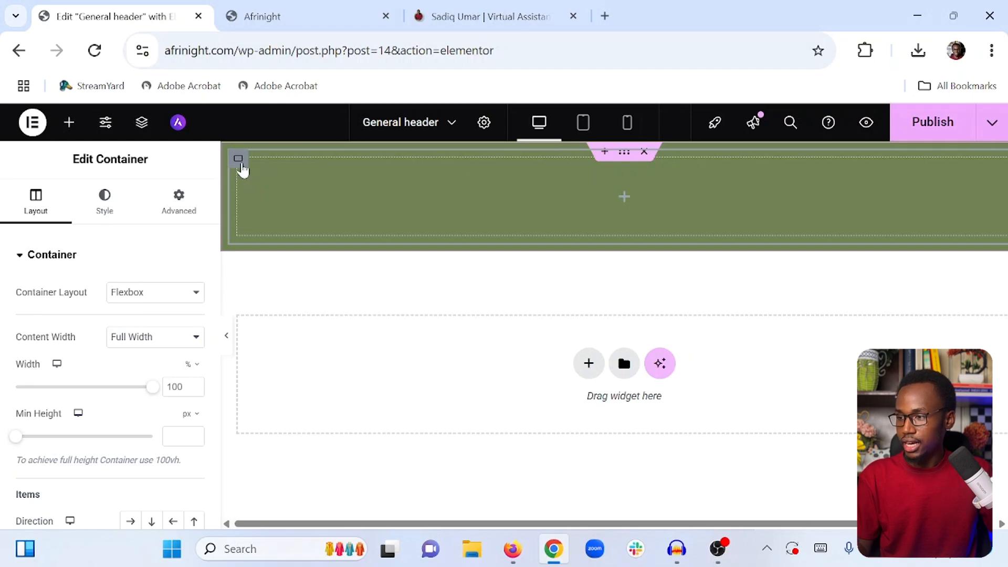
pyautogui.rightClick(241, 163)
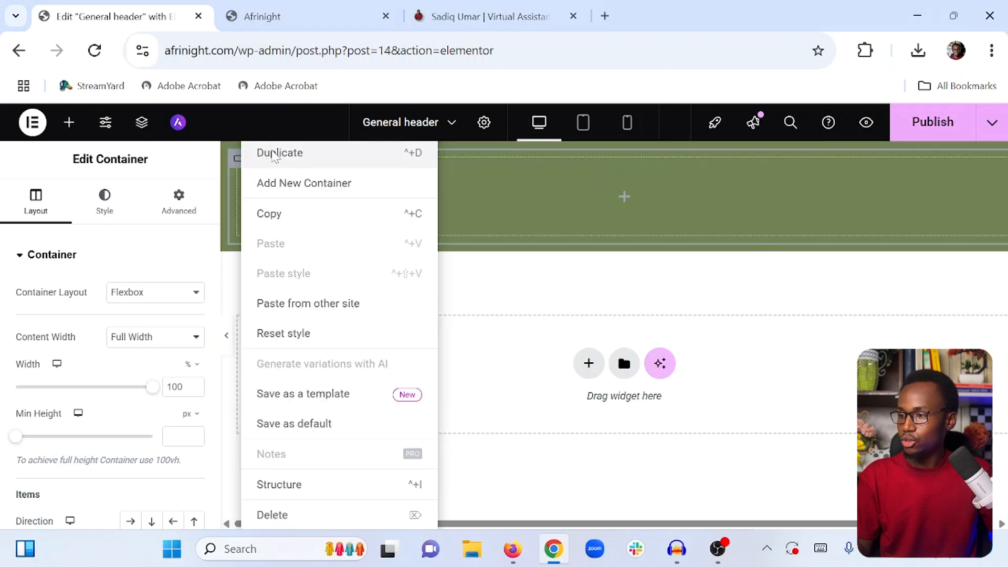
pyautogui.click(273, 156)
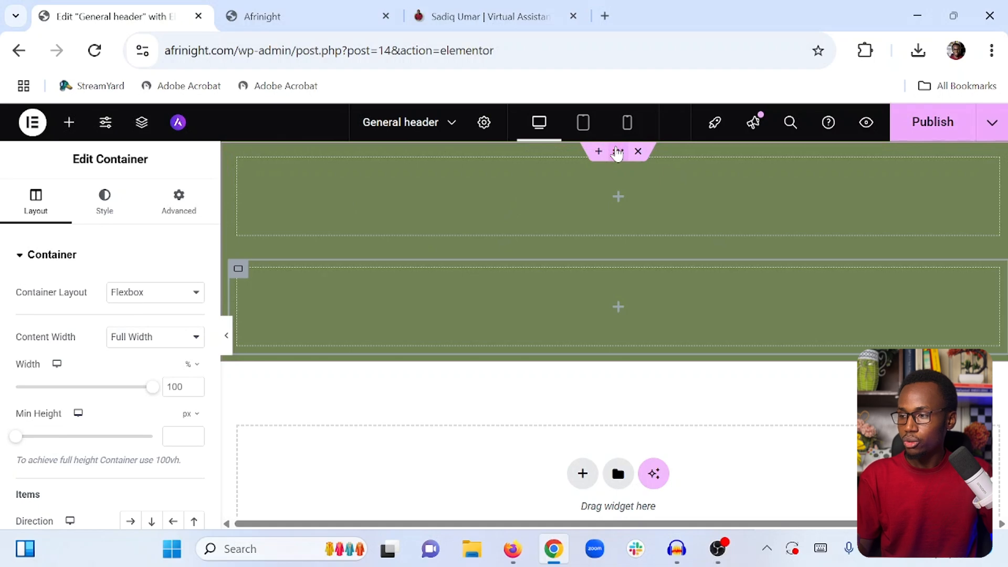
# Set the outer container's direction to row so the two inner containers sit side by side
pyautogui.click(82, 207)
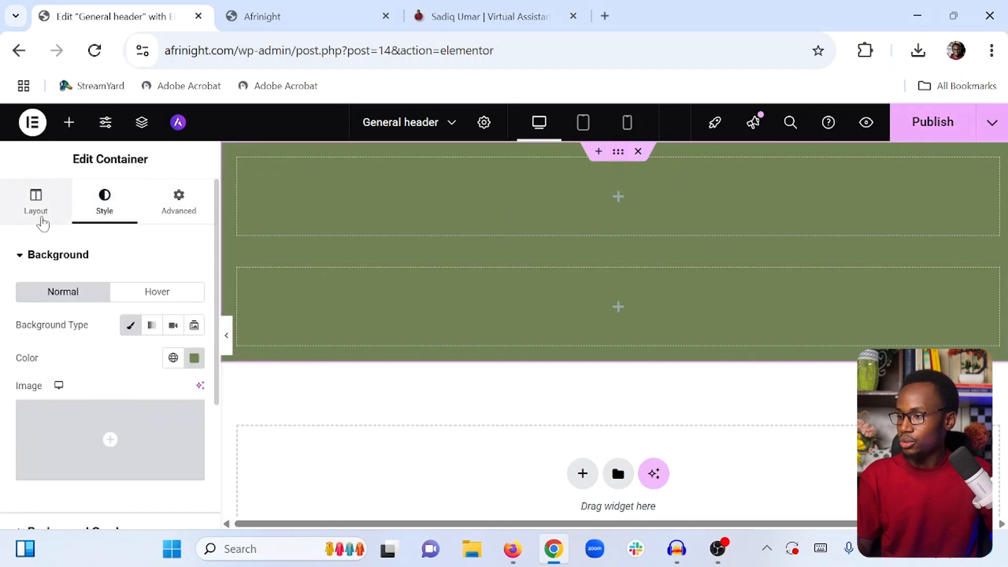
pyautogui.click(43, 224)
pyautogui.scroll(-4, 96, 241)
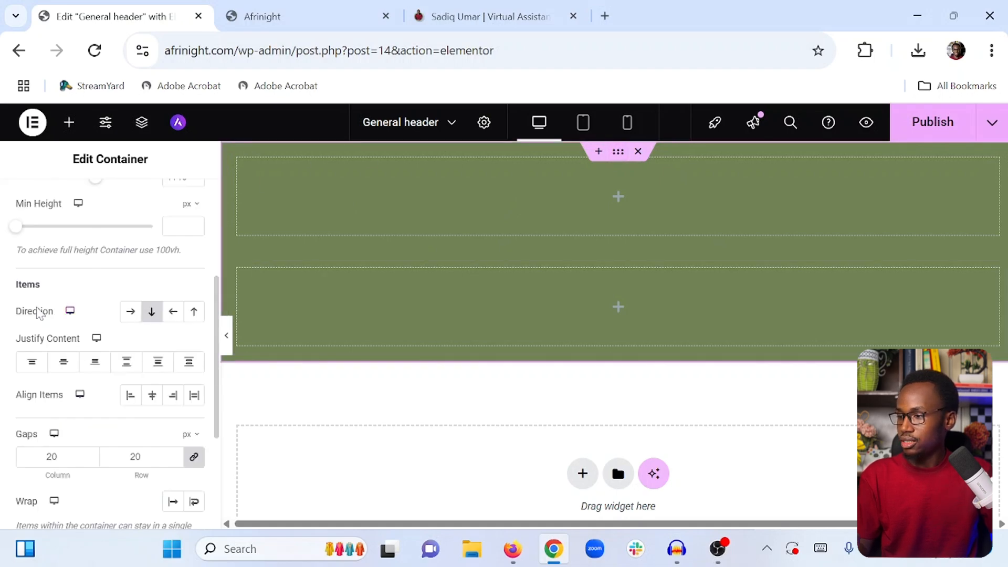
pyautogui.click(131, 312)
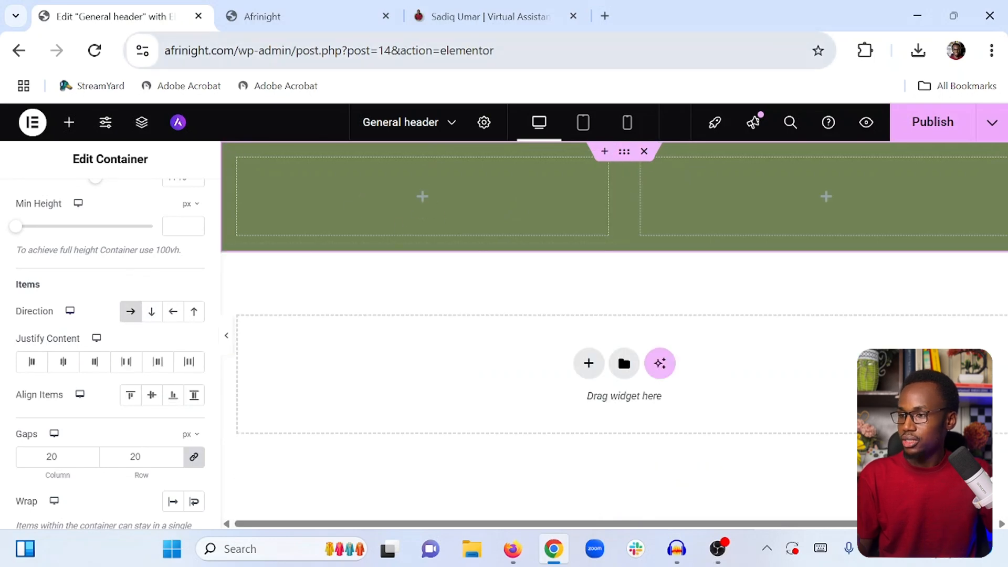
# After checking the reference header, add a Heading widget to the left inner container reading "Connect with me"
pyautogui.click(462, 21)
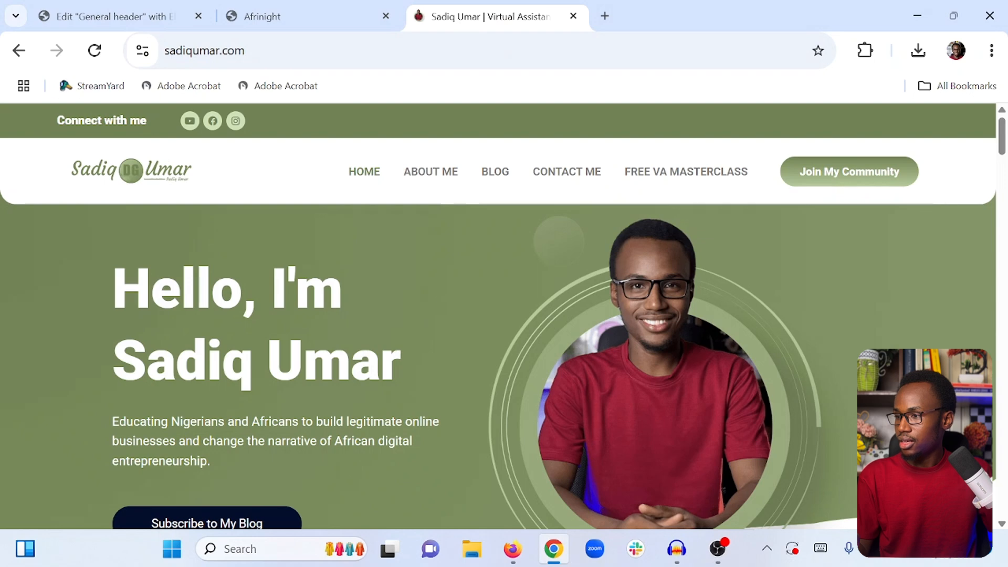
pyautogui.click(151, 19)
pyautogui.click(71, 126)
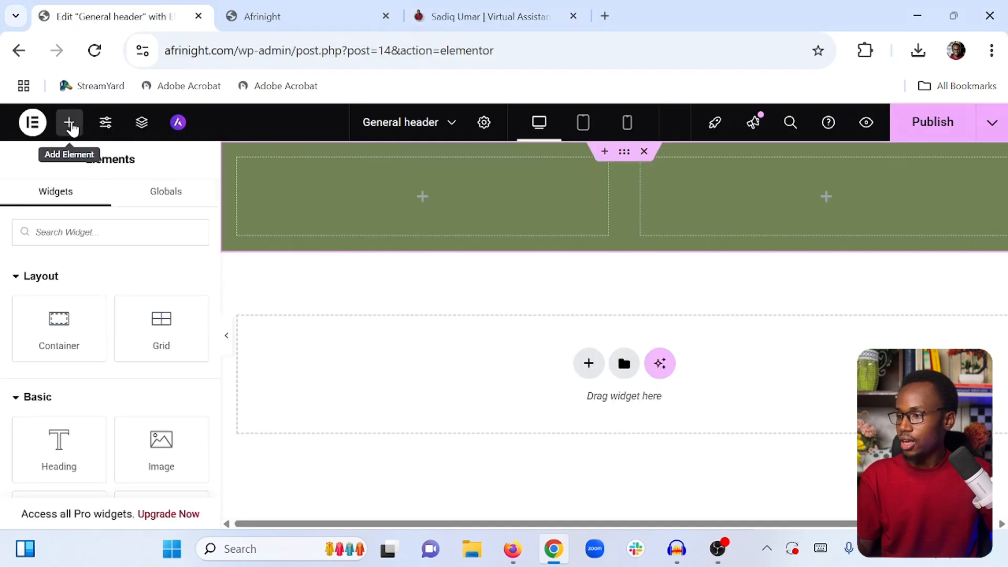
pyautogui.moveTo(64, 428); pyautogui.dragTo(333, 204)
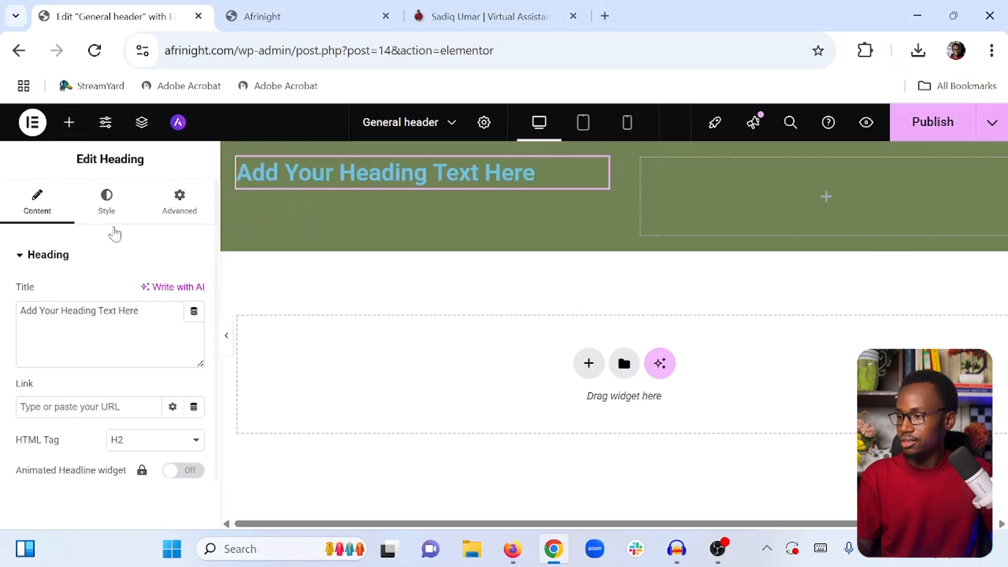
pyautogui.click(98, 311)
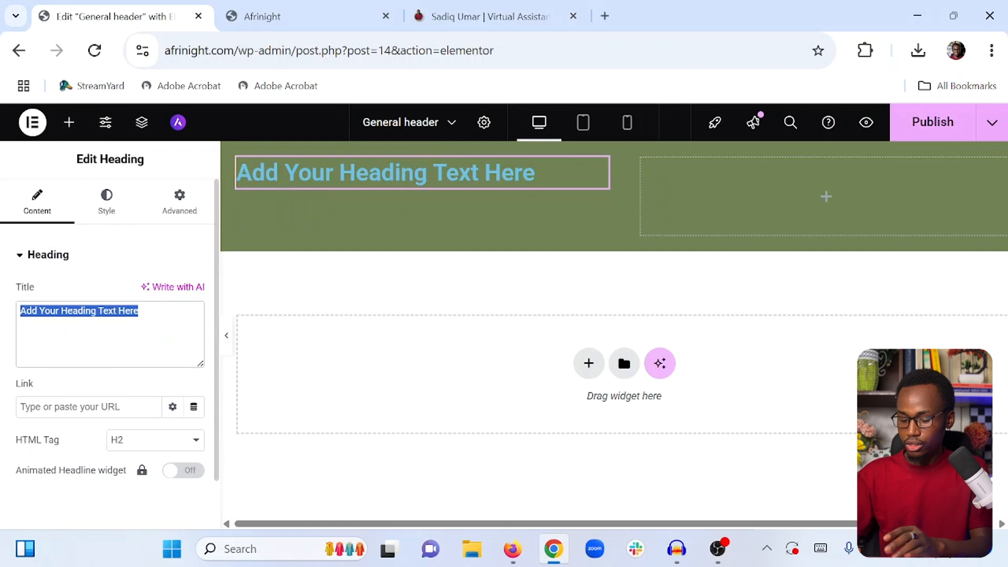
pyautogui.write('Connect with me')
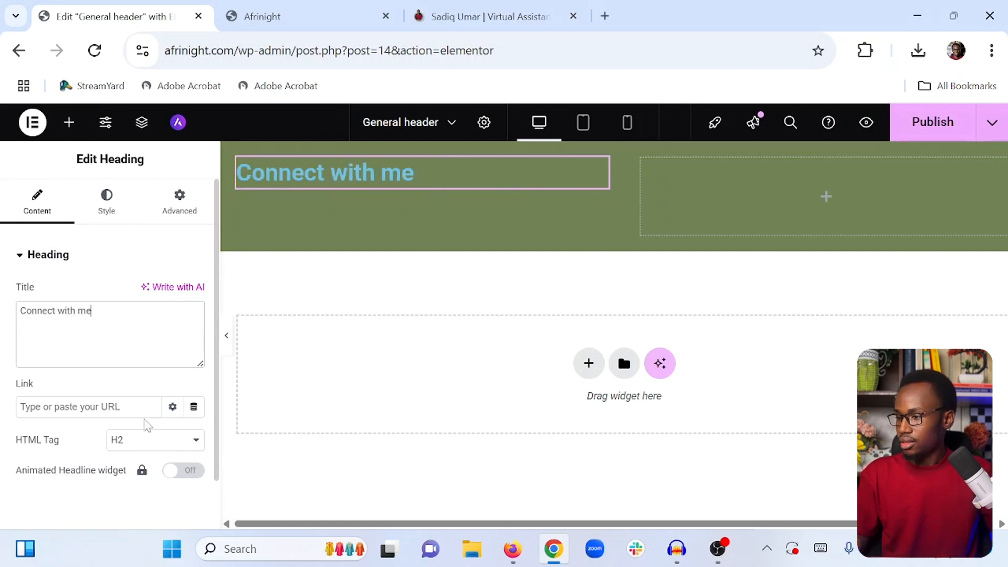
# Set the heading's HTML tag to H4 and its text color to white #FFFFFF
pyautogui.click(141, 444)
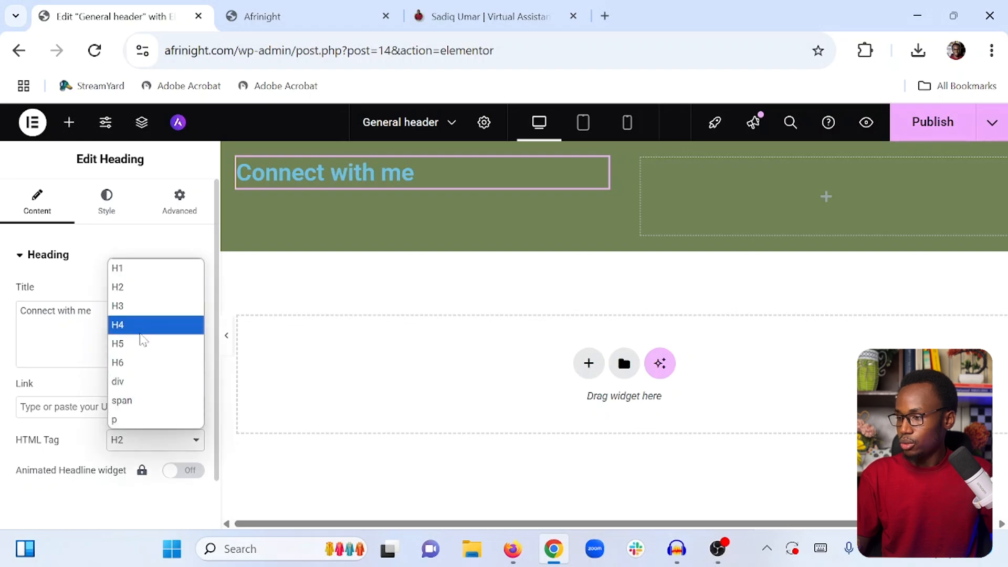
pyautogui.click(141, 325)
pyautogui.click(104, 213)
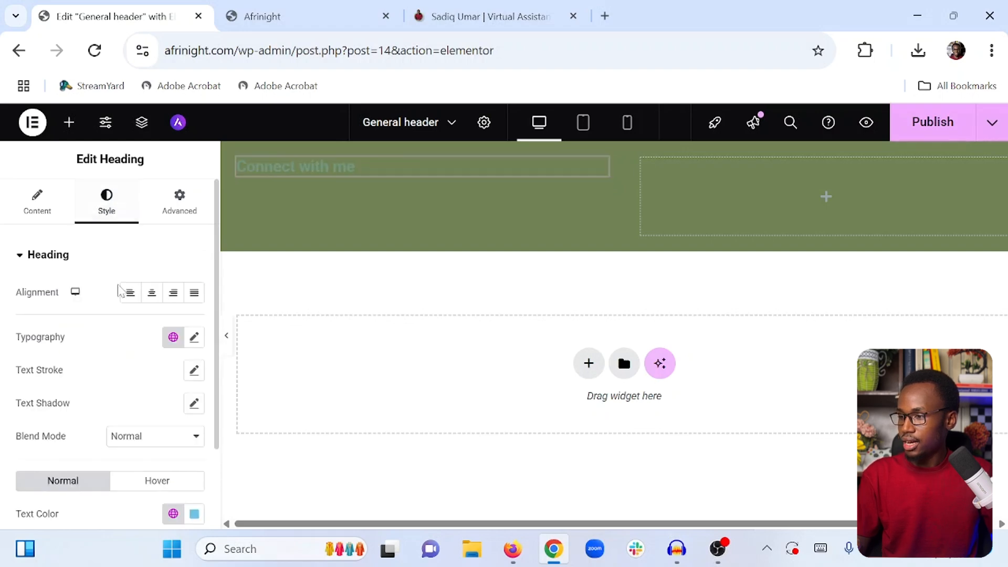
pyautogui.scroll(-2, 184, 453)
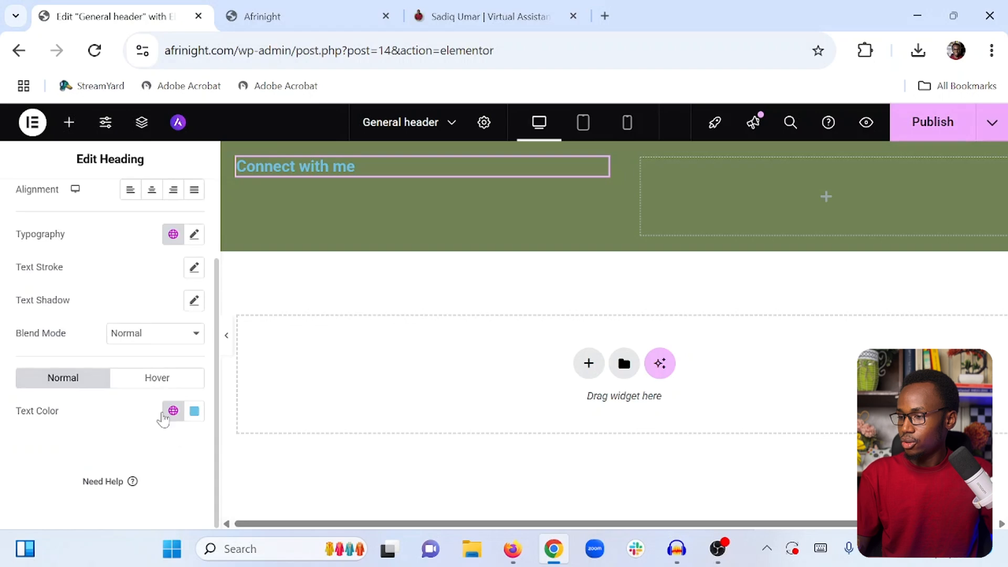
pyautogui.click(194, 410)
pyautogui.click(141, 261)
pyautogui.moveTo(142, 261); pyautogui.dragTo(100, 206)
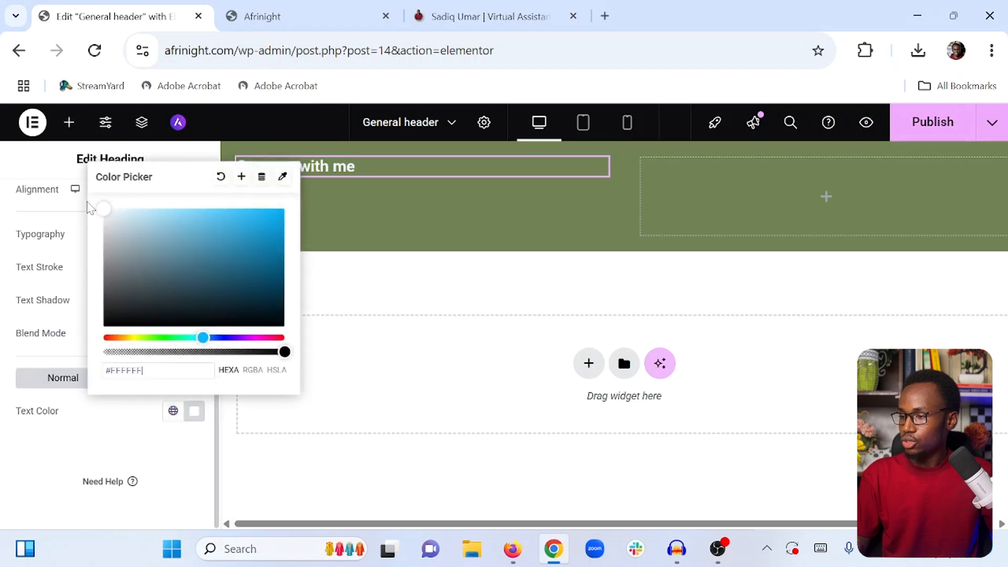
pyautogui.click(111, 440)
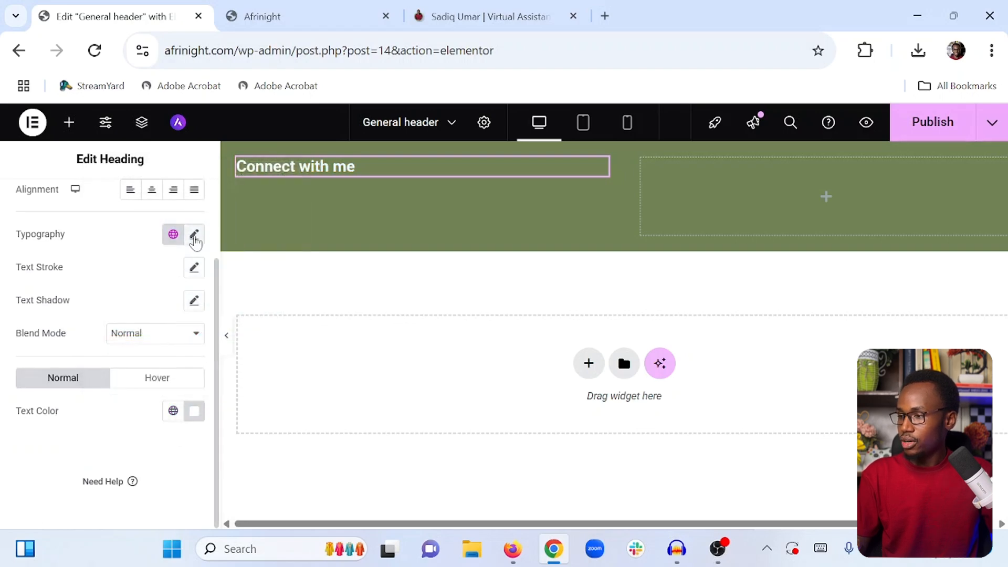
# Set the heading typography to Montserrat, weight 800 (Extra Bold), size 15 px
pyautogui.click(194, 236)
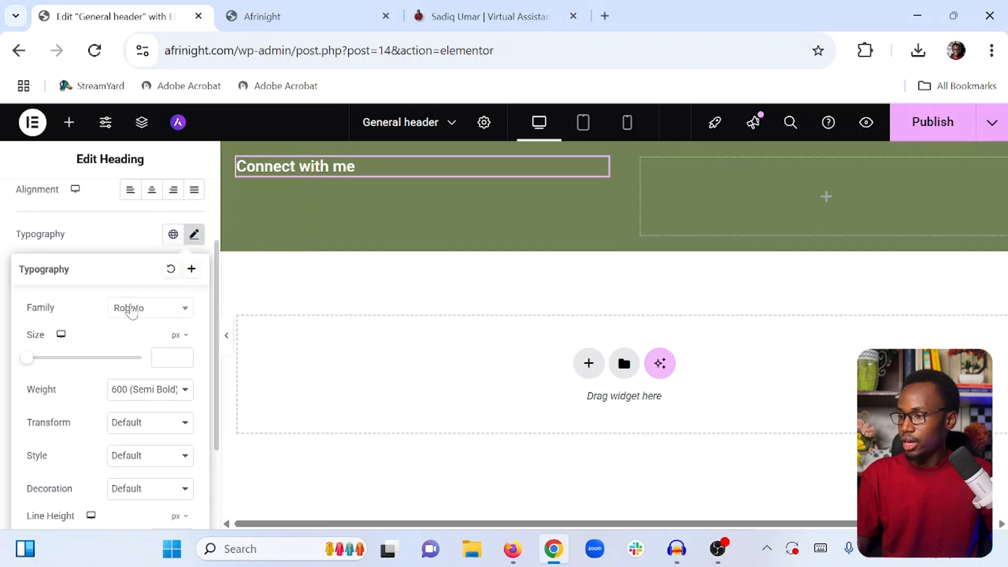
pyautogui.click(139, 309)
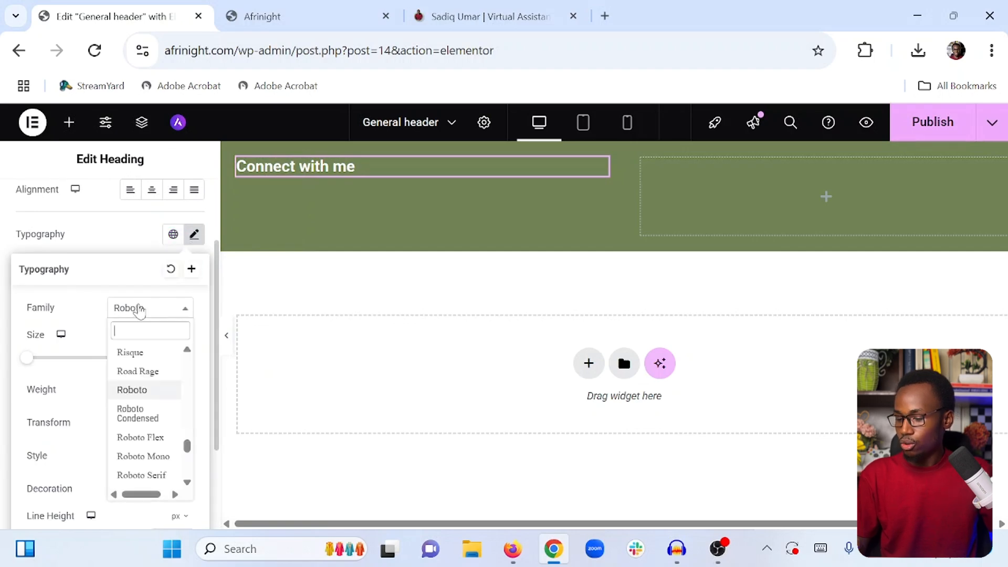
pyautogui.write('montser')
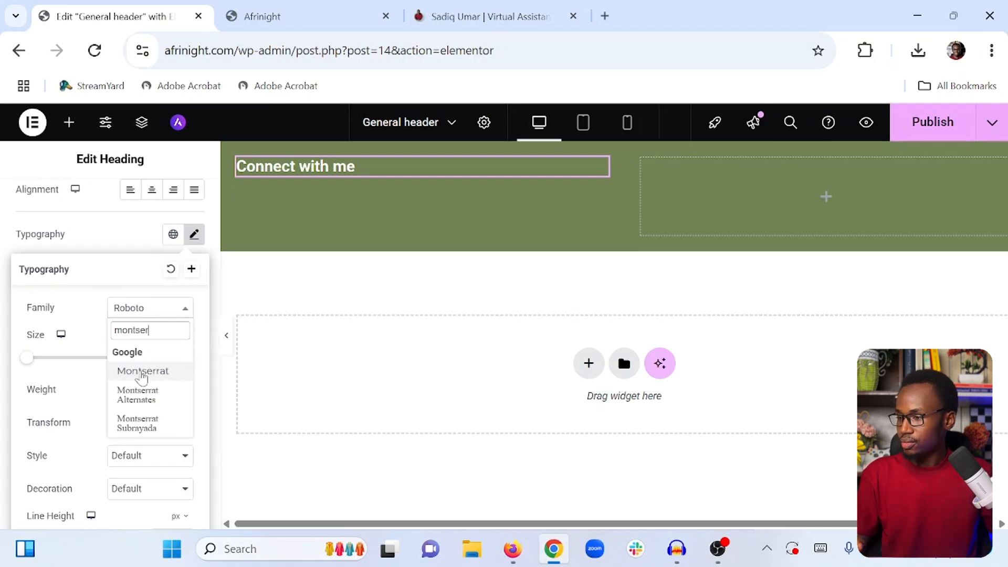
pyautogui.click(142, 372)
pyautogui.click(123, 396)
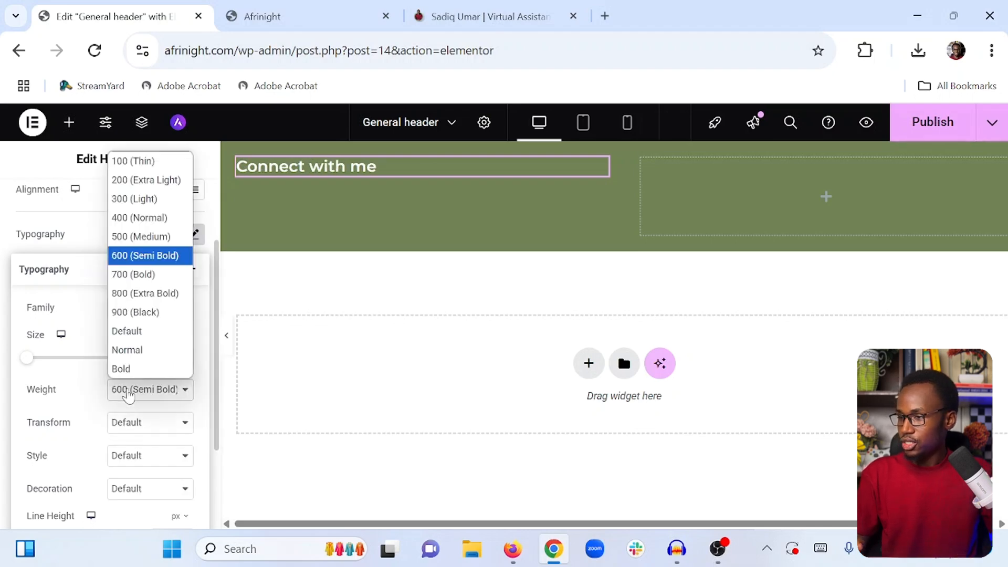
pyautogui.click(141, 294)
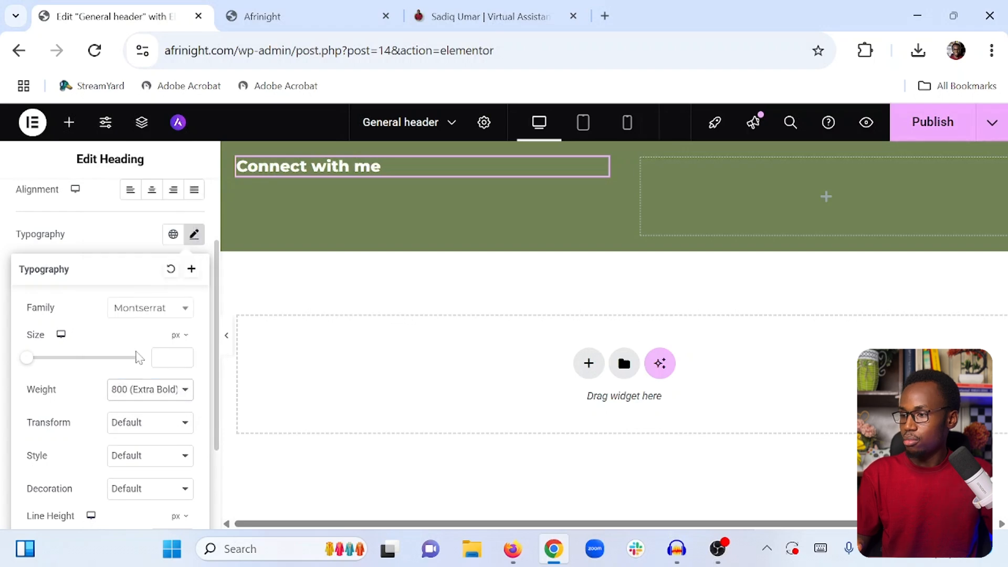
pyautogui.write('18')
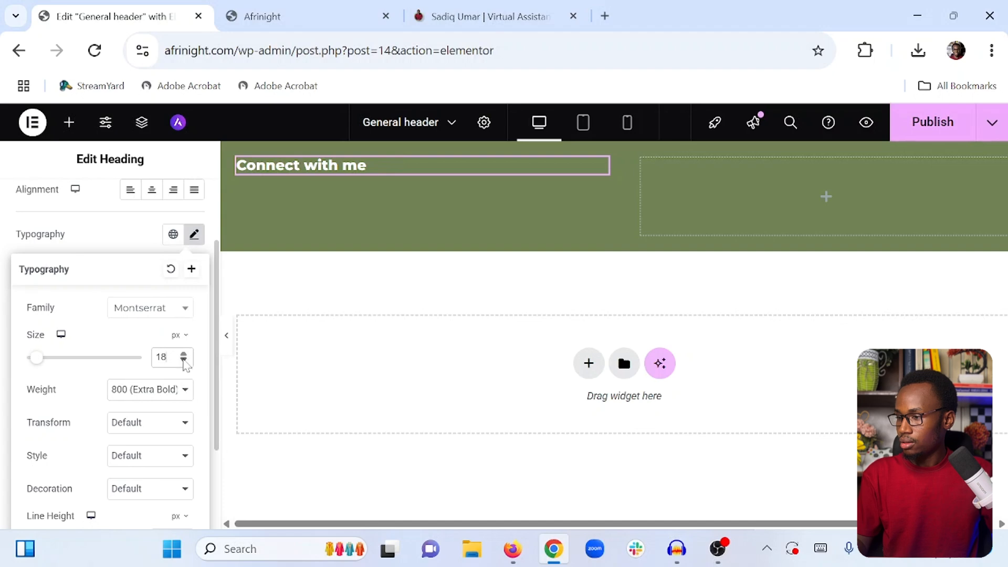
pyautogui.click(184, 360)
pyautogui.click(184, 360)
pyautogui.click(184, 361)
pyautogui.click(184, 360)
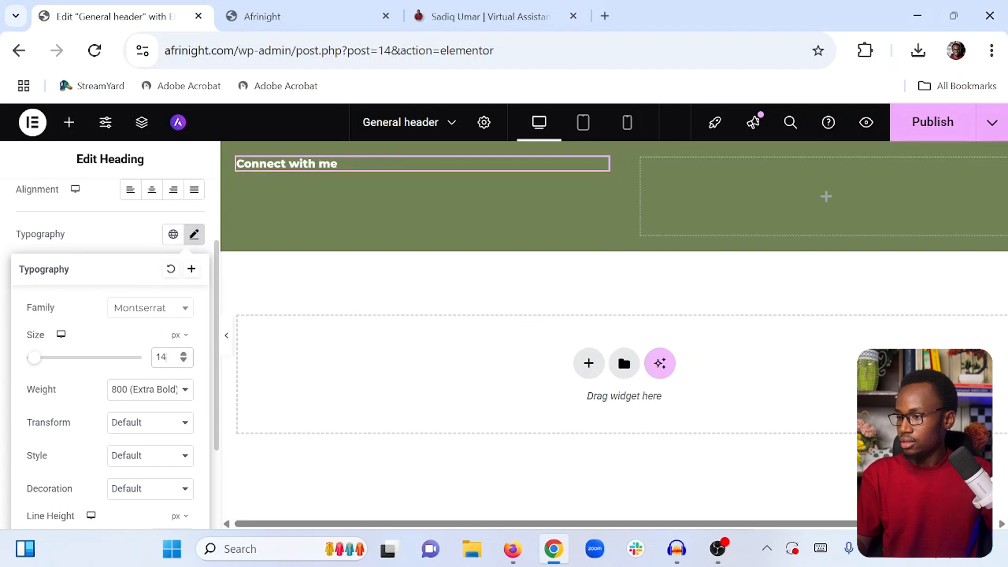
pyautogui.click(184, 355)
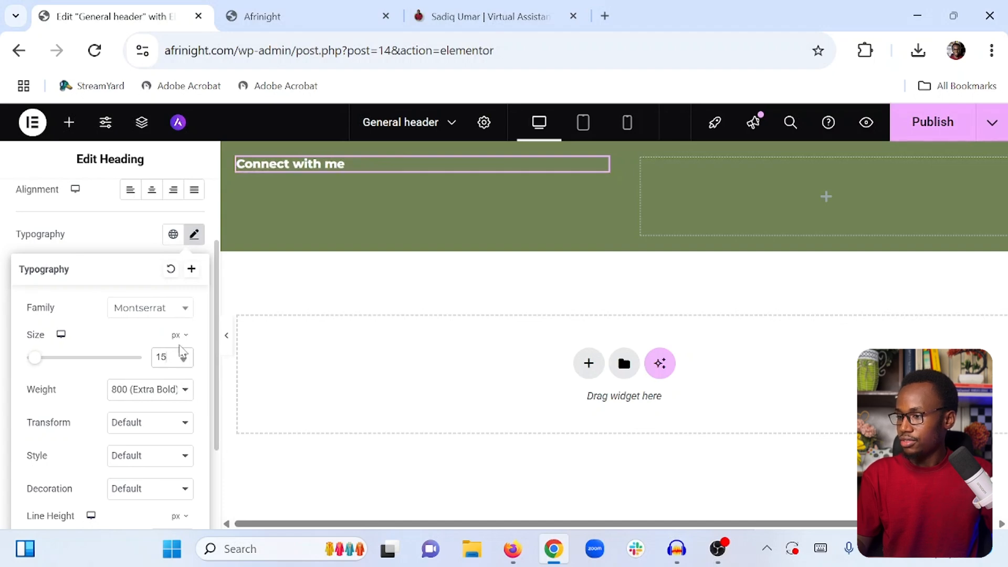
# Switch the heading font family to Roboto and set its size to 16 px
pyautogui.click(168, 309)
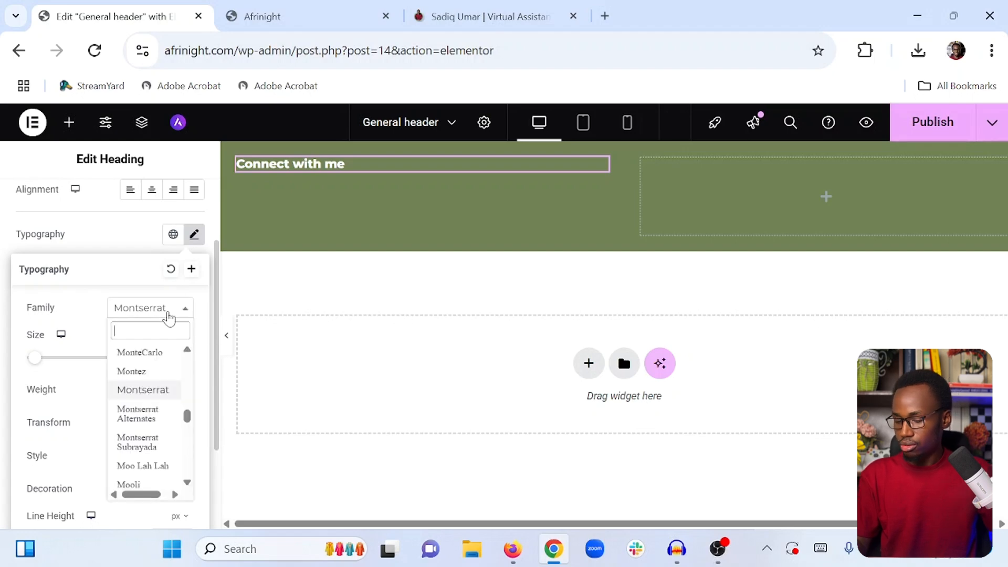
pyautogui.write('robo')
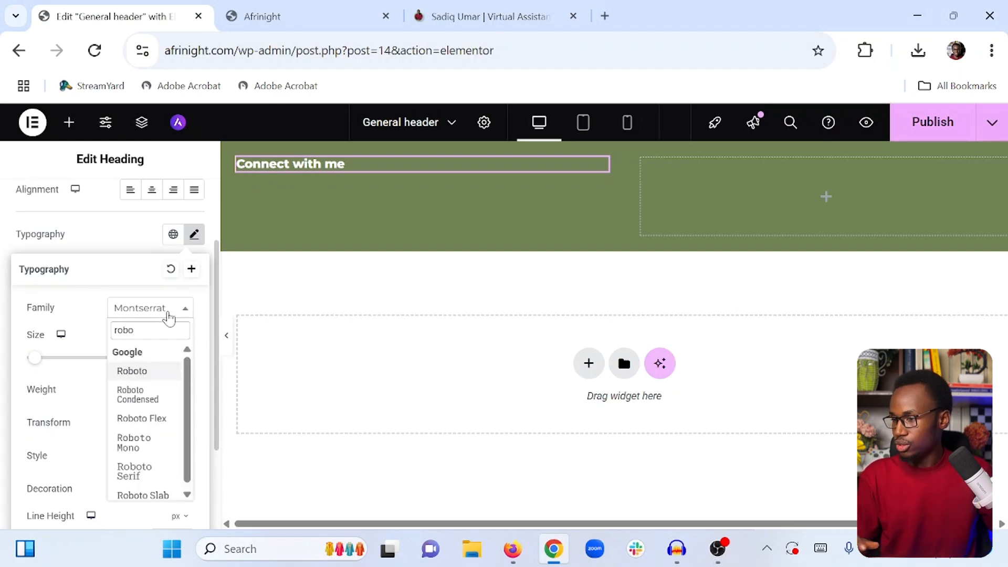
pyautogui.click(155, 372)
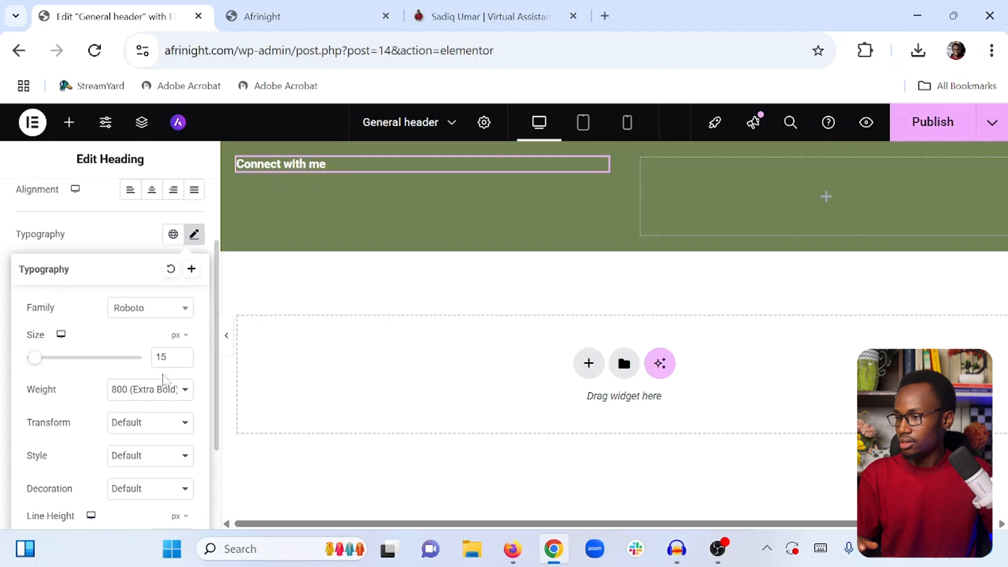
pyautogui.click(184, 355)
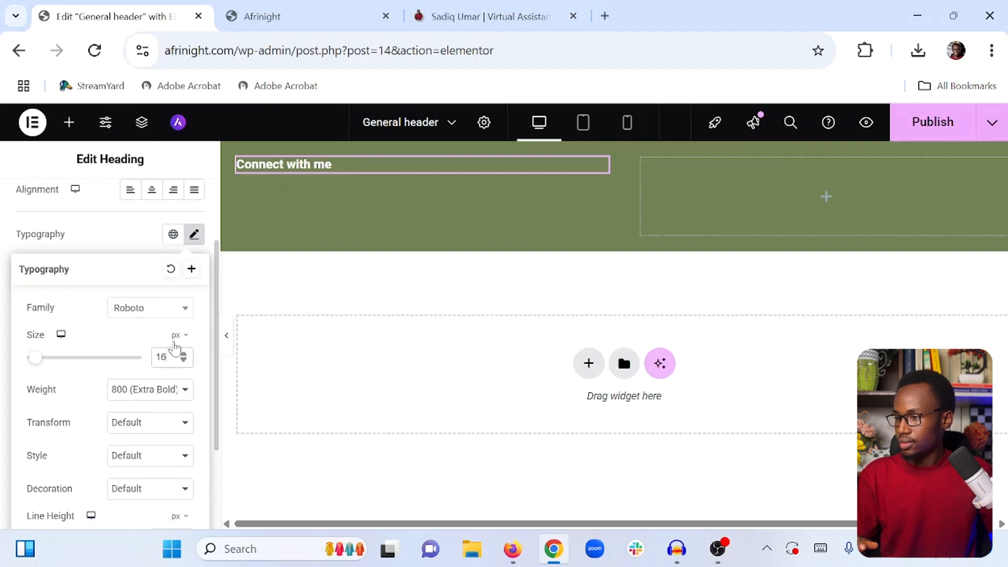
pyautogui.click(133, 253)
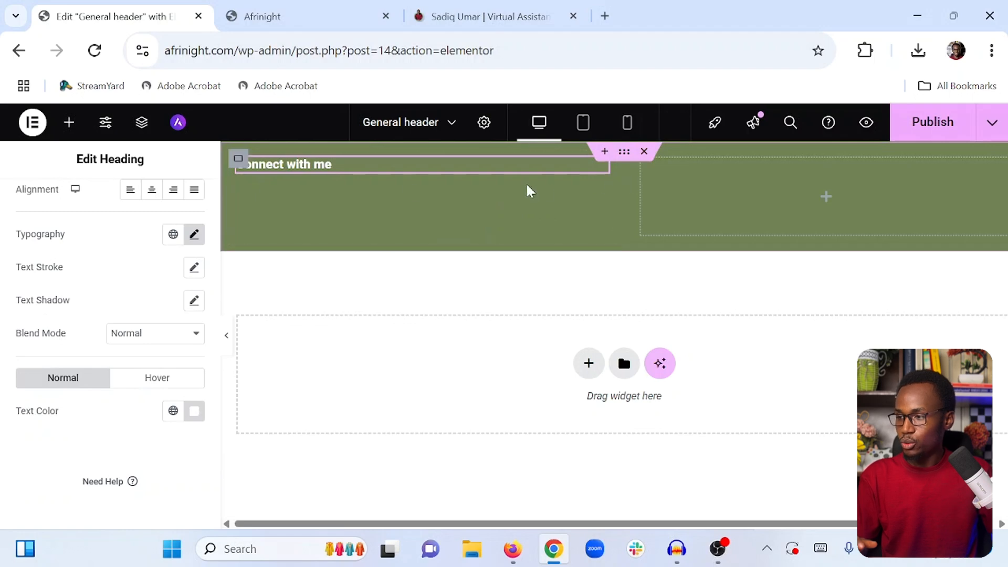
# Narrow the left inner container to about 13% width
pyautogui.click(240, 161)
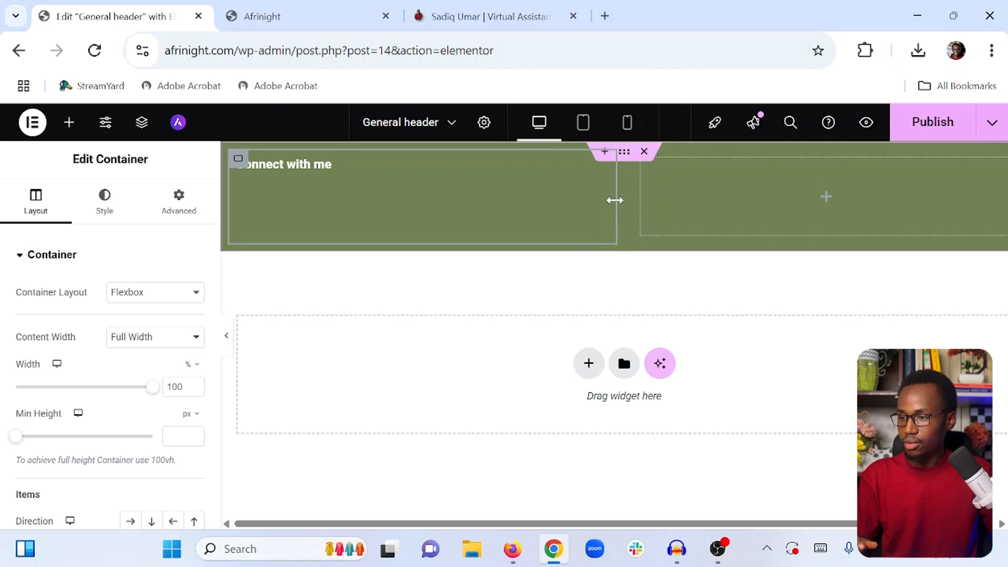
pyautogui.moveTo(615, 200); pyautogui.dragTo(348, 204)
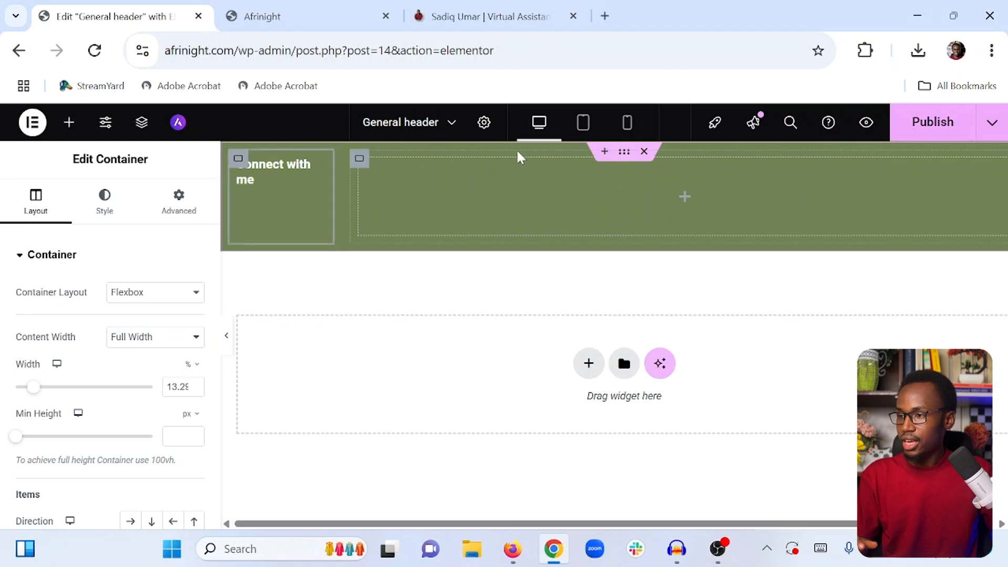
# Compare with the reference site, then add a Social Icons widget to the right inner container of the top bar
pyautogui.click(451, 7)
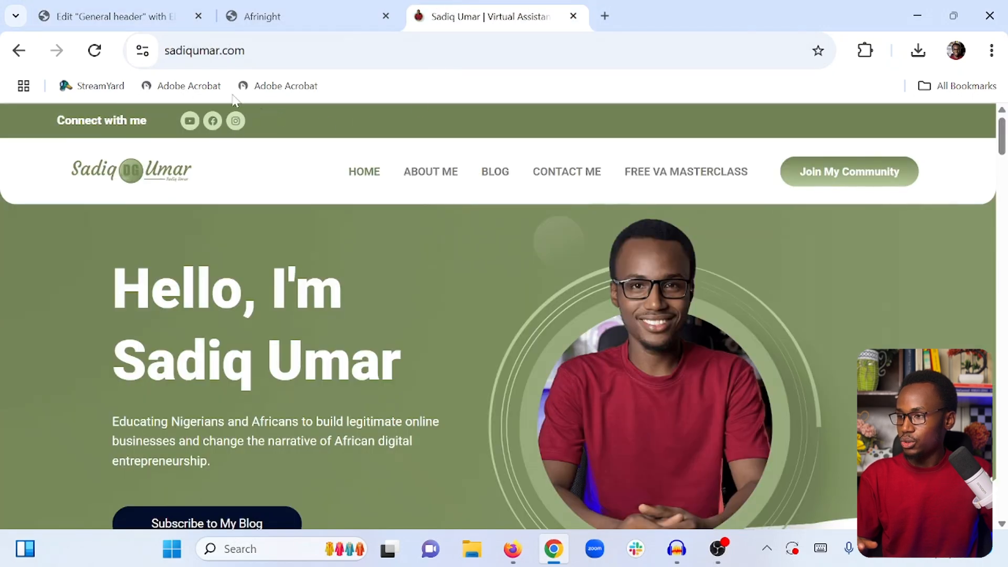
pyautogui.click(126, 16)
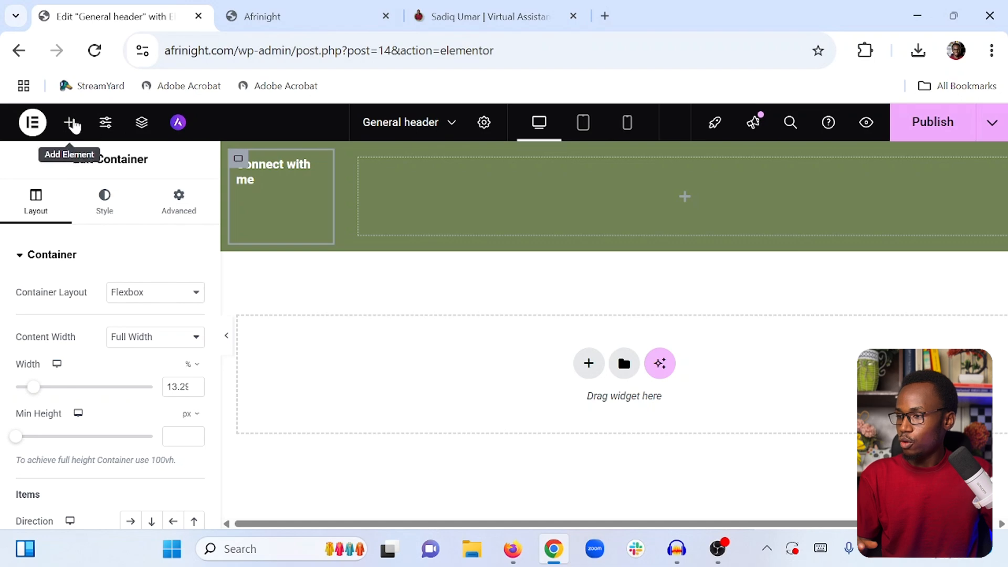
pyautogui.click(69, 123)
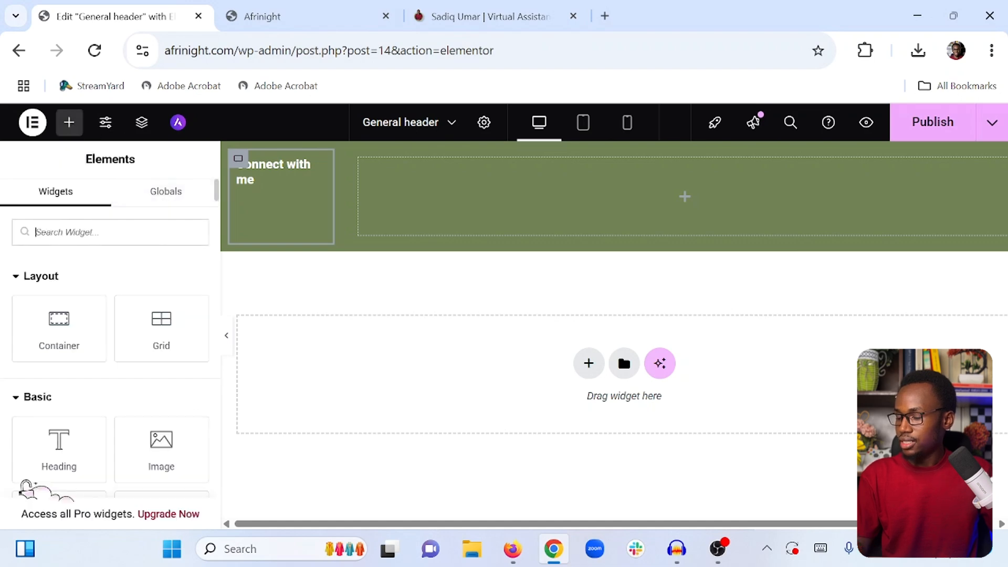
pyautogui.write('socia')
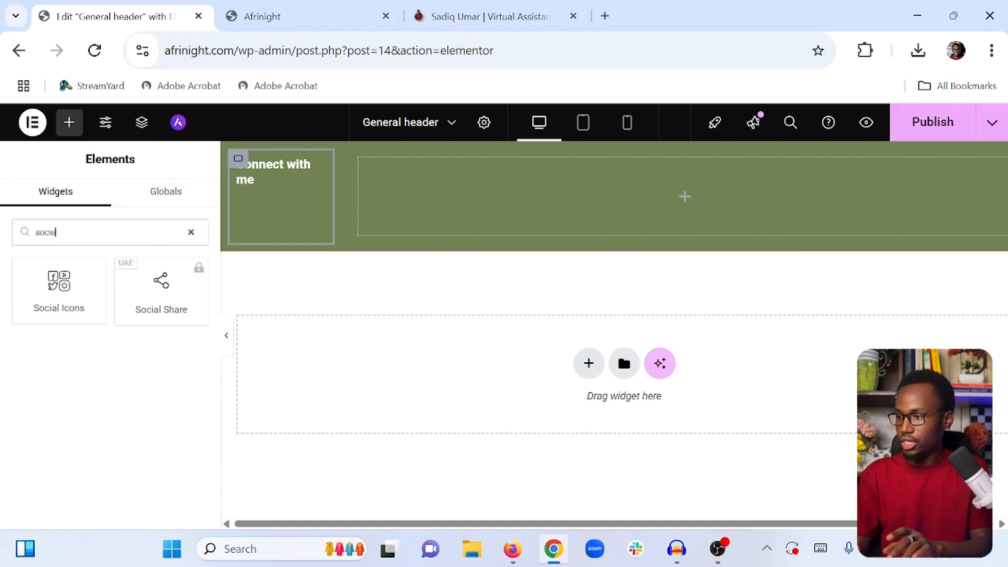
pyautogui.write('l')
pyautogui.moveTo(67, 302); pyautogui.dragTo(464, 196)
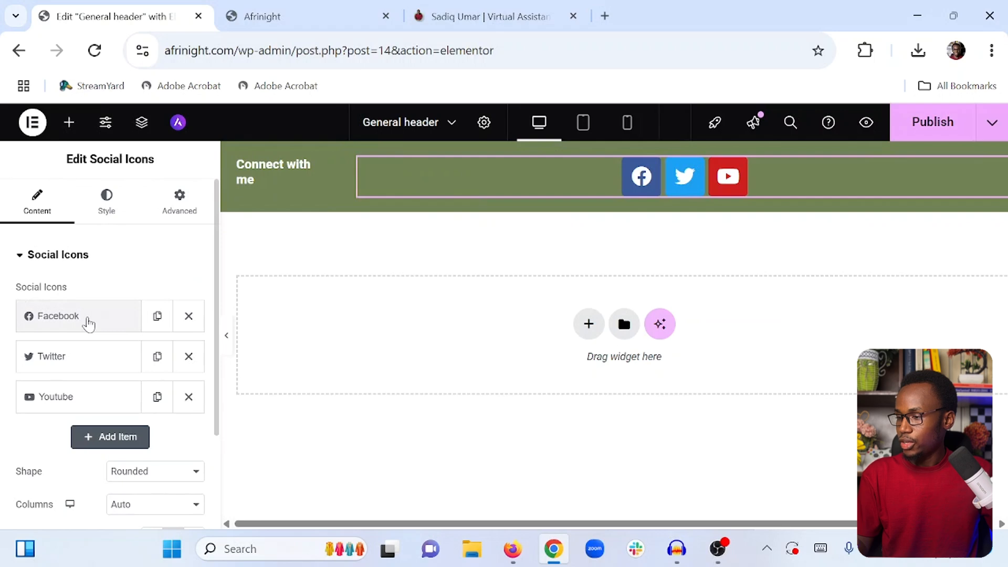
pyautogui.click(108, 441)
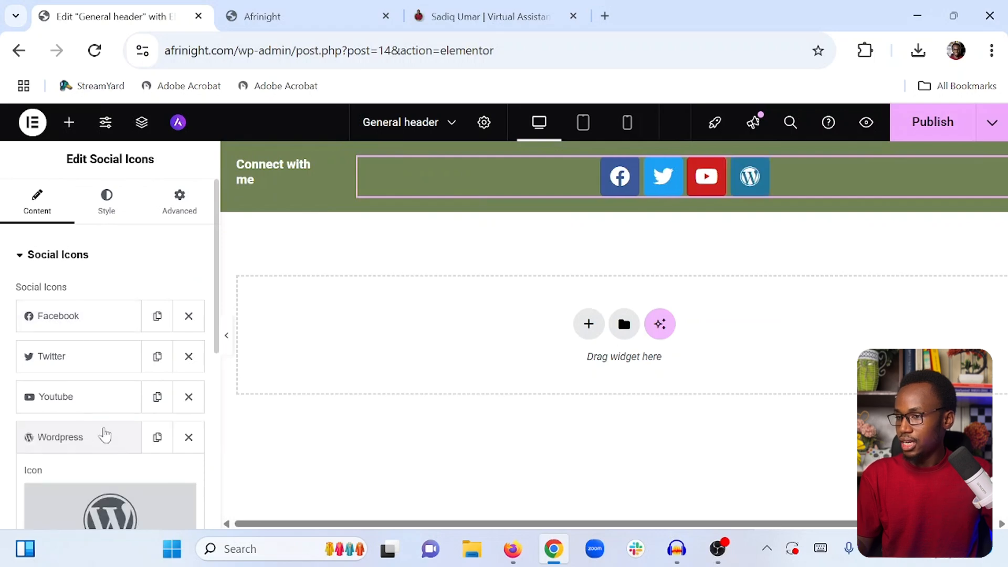
pyautogui.scroll(-4, 105, 435)
pyautogui.click(79, 336)
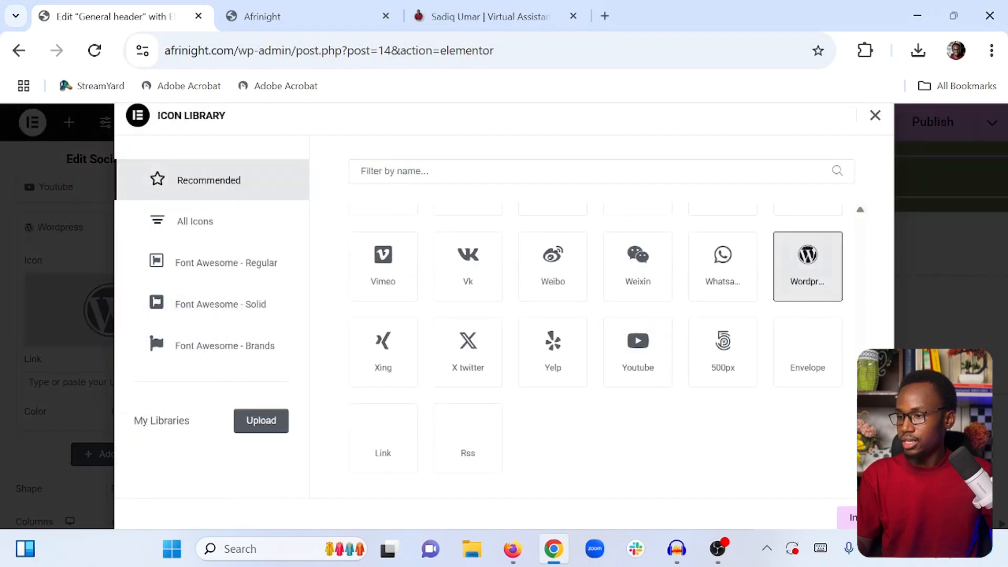
pyautogui.write('pint')
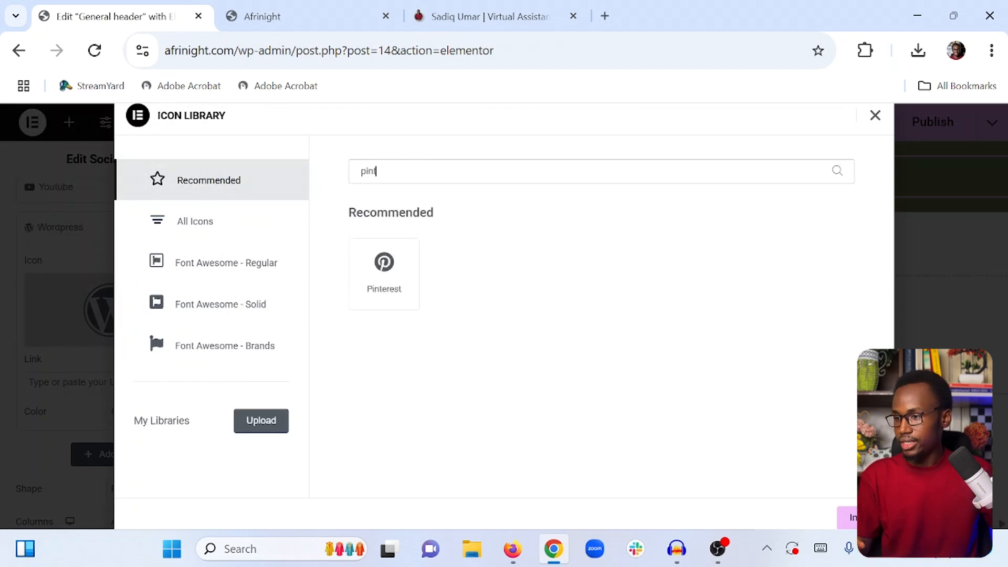
pyautogui.click(383, 273)
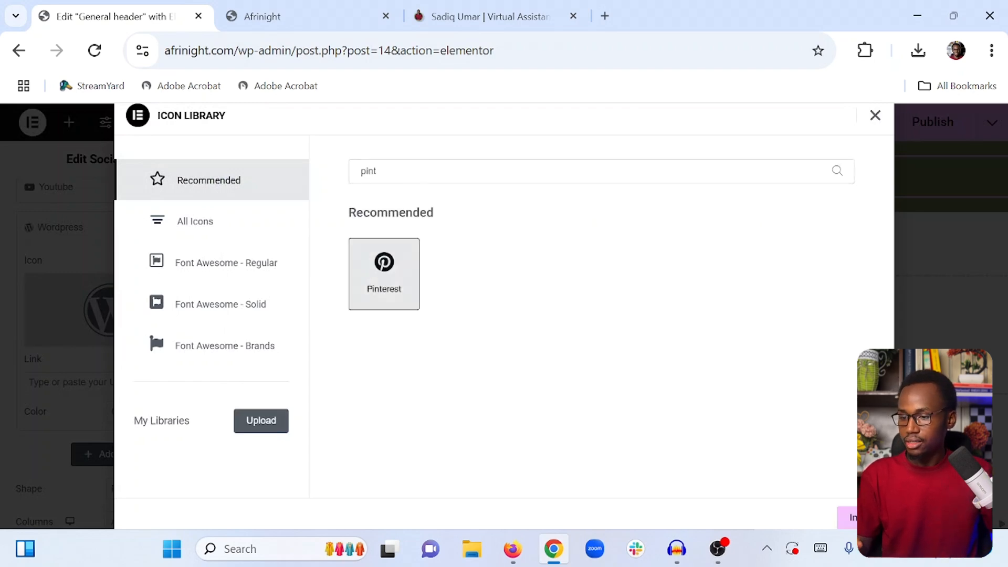
pyautogui.click(847, 518)
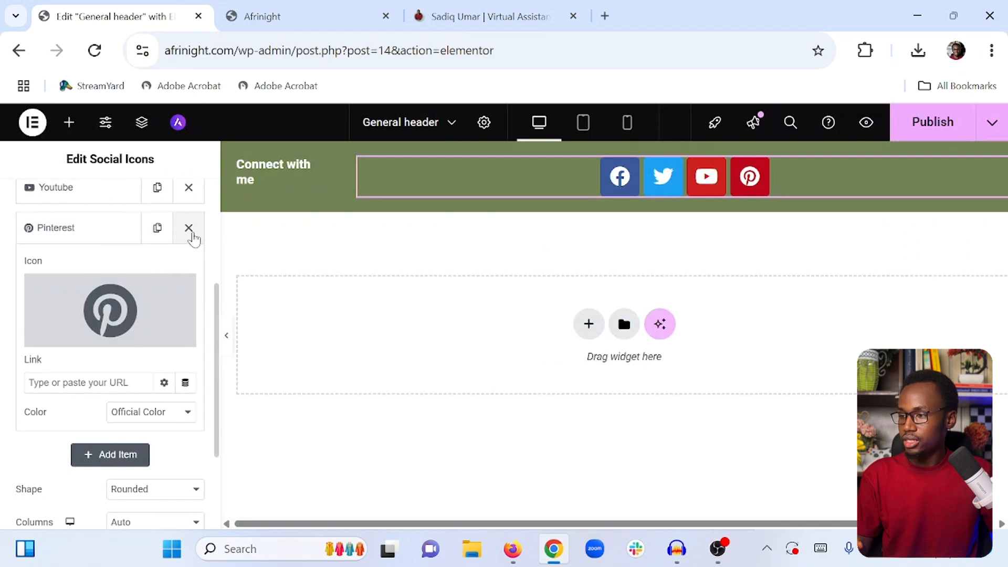
pyautogui.click(189, 228)
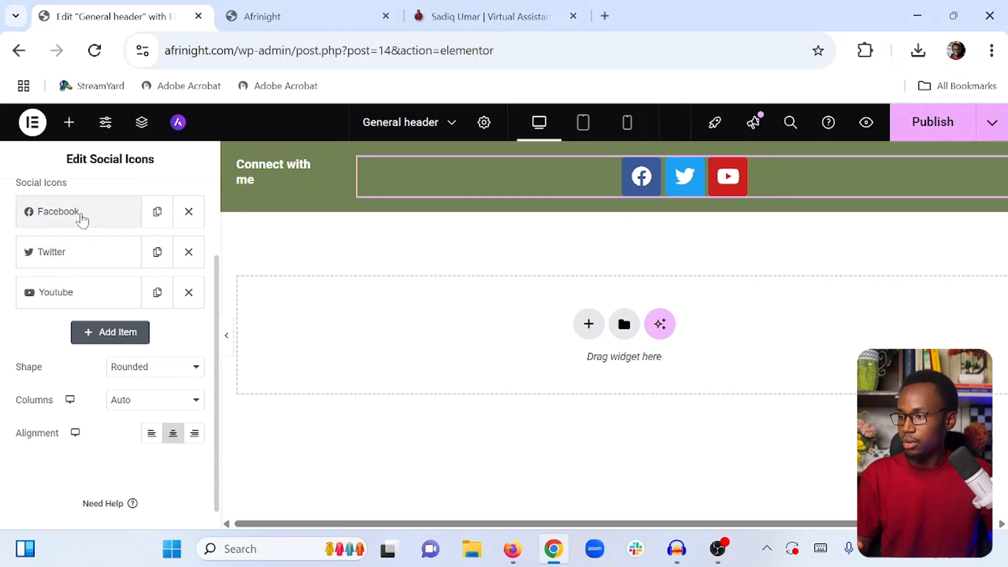
# Reorder the social icons to YouTube, Twitter, Facebook and set their alignment to left
pyautogui.moveTo(82, 219); pyautogui.dragTo(79, 270)
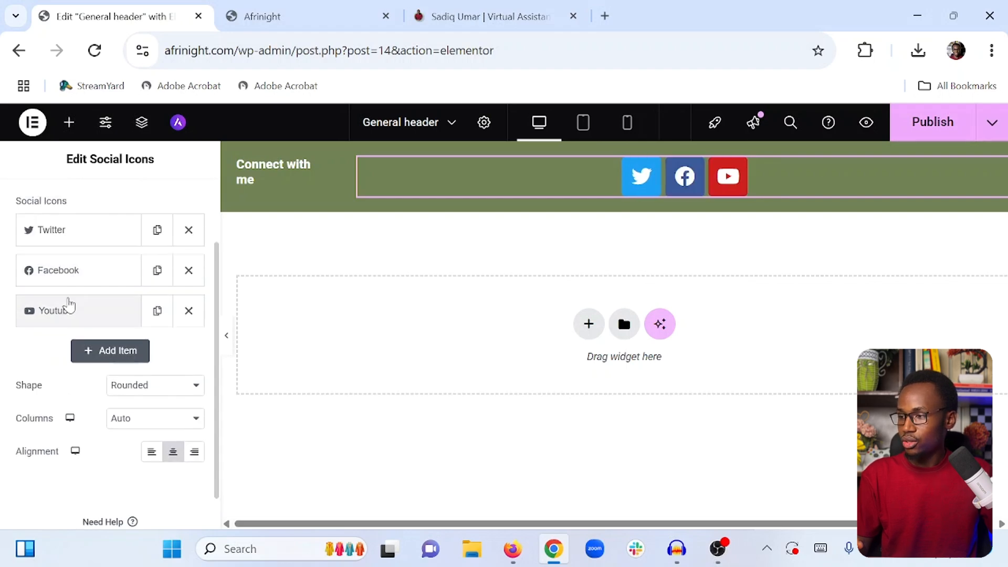
pyautogui.moveTo(69, 305); pyautogui.dragTo(80, 220)
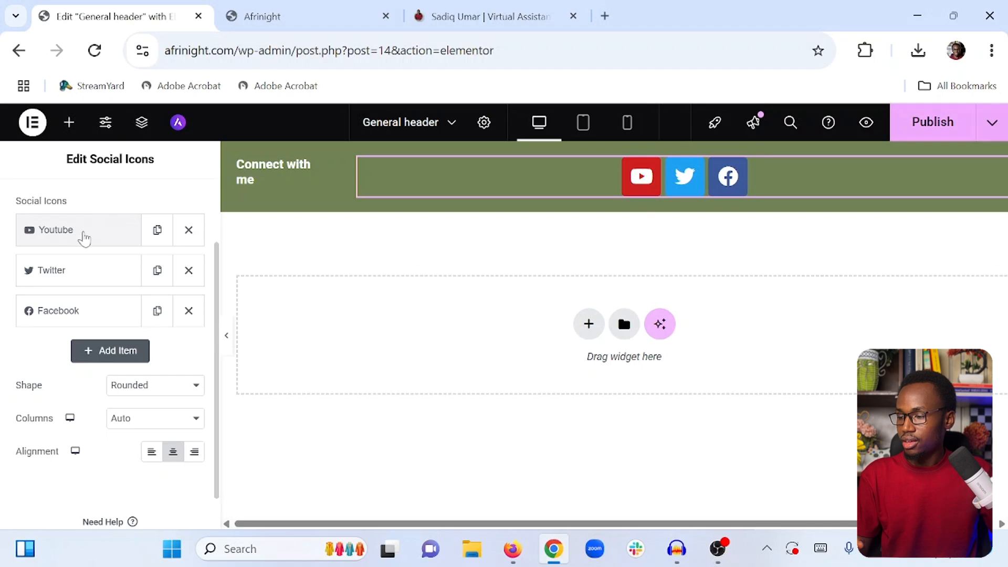
pyautogui.click(69, 237)
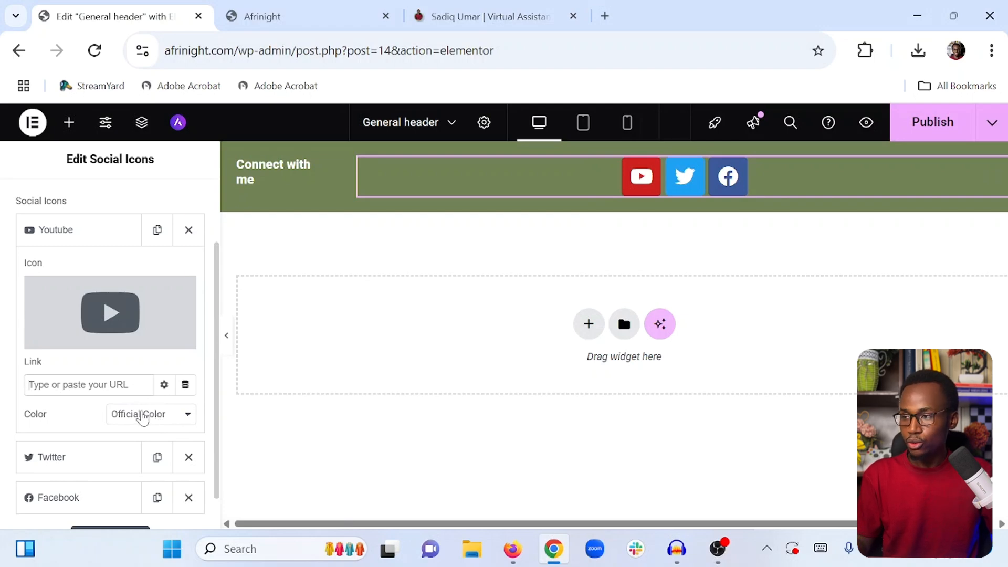
pyautogui.click(74, 229)
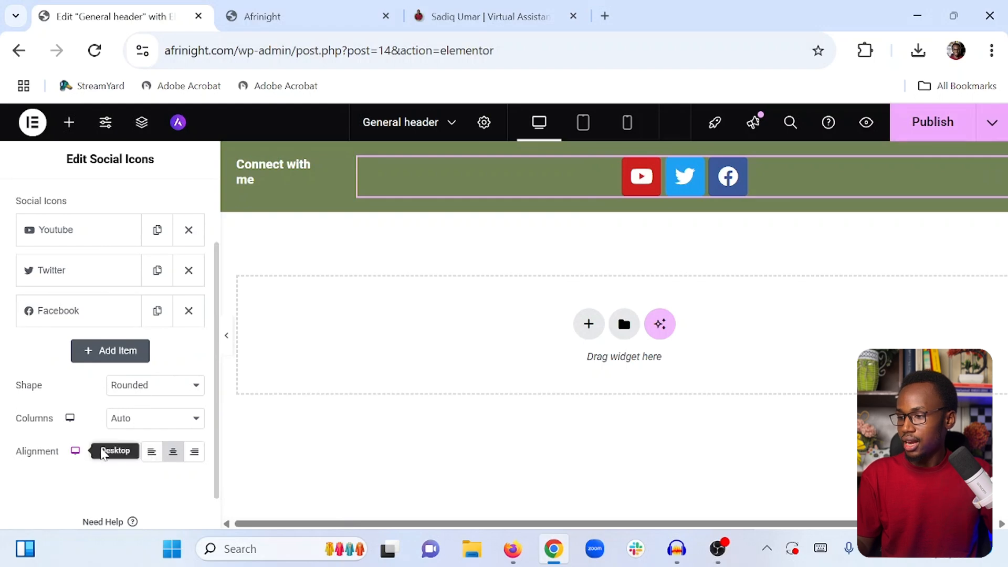
pyautogui.click(152, 453)
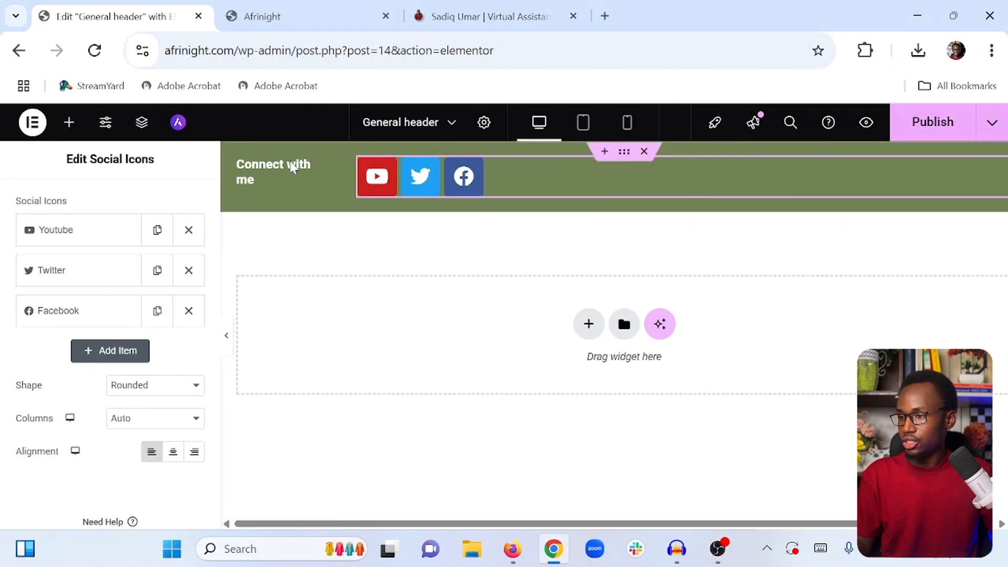
# Set the social icon size to 15 px in the widget's style settings
pyautogui.scroll(2, 92, 322)
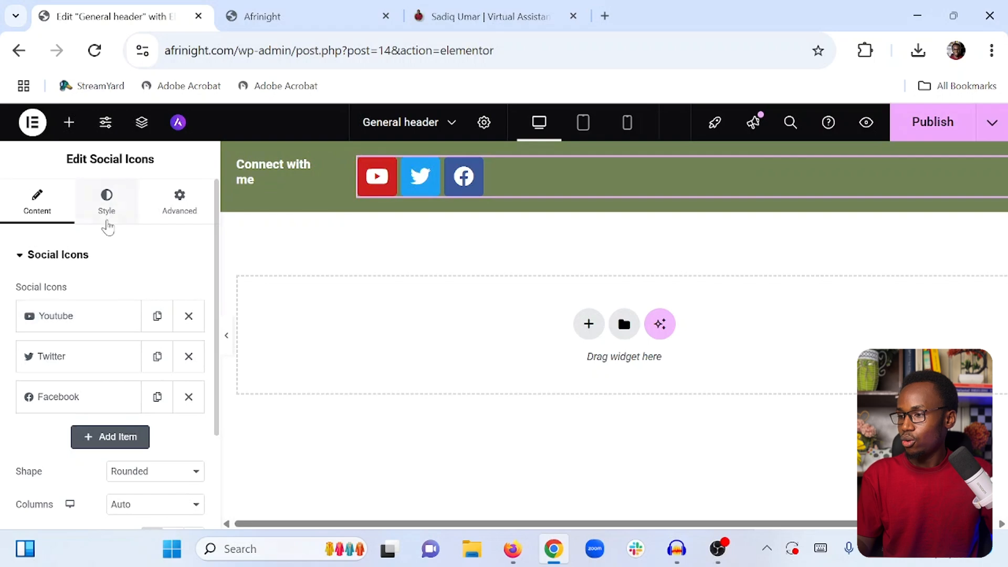
pyautogui.click(107, 207)
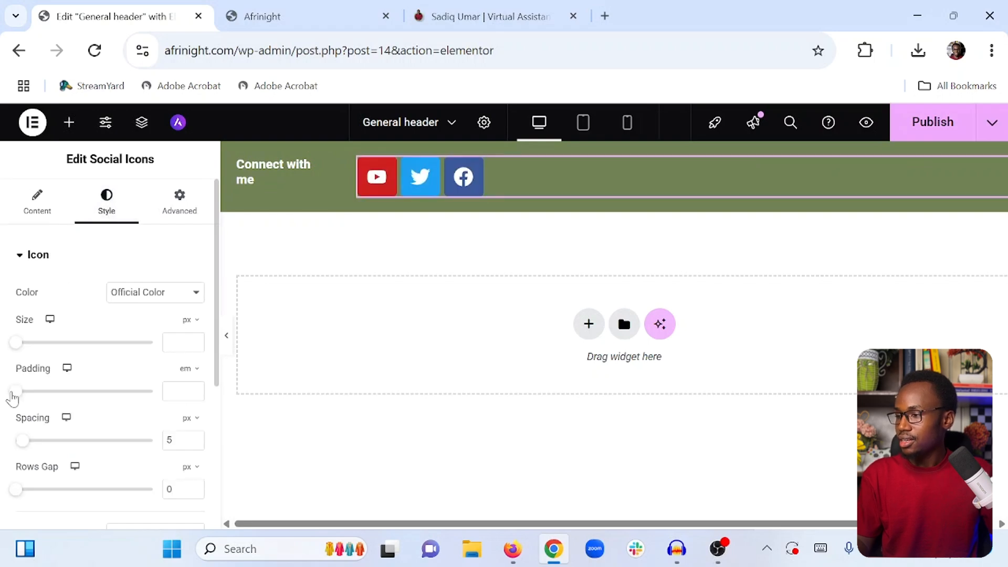
pyautogui.moveTo(19, 345); pyautogui.dragTo(26, 345)
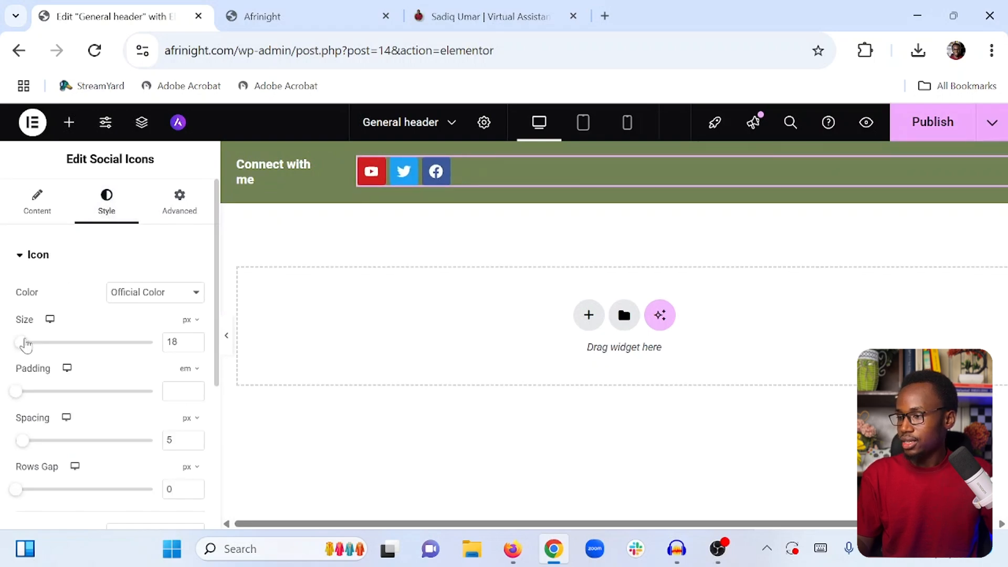
pyautogui.click(195, 345)
pyautogui.click(195, 345)
pyautogui.click(195, 346)
pyautogui.click(195, 345)
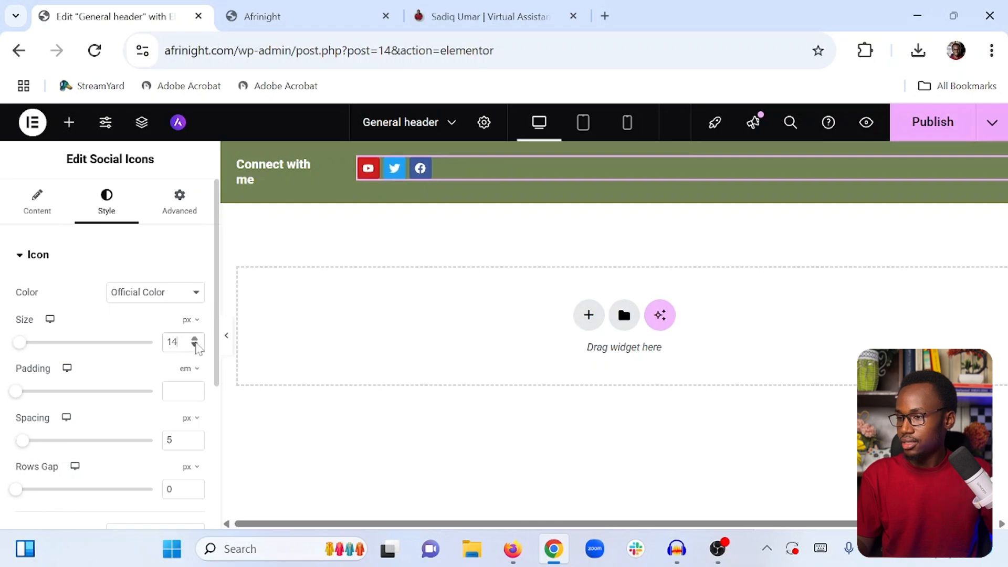
pyautogui.click(195, 345)
pyautogui.click(194, 339)
pyautogui.click(194, 339)
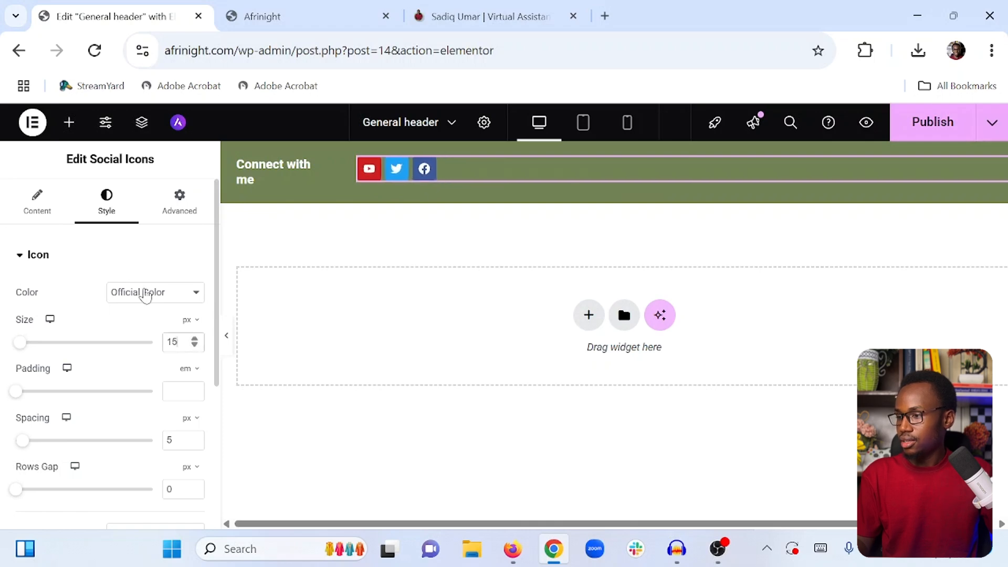
# Switch the icon color to Custom and pick a light green primary color #D7E2C6, checking the reference site
pyautogui.click(128, 292)
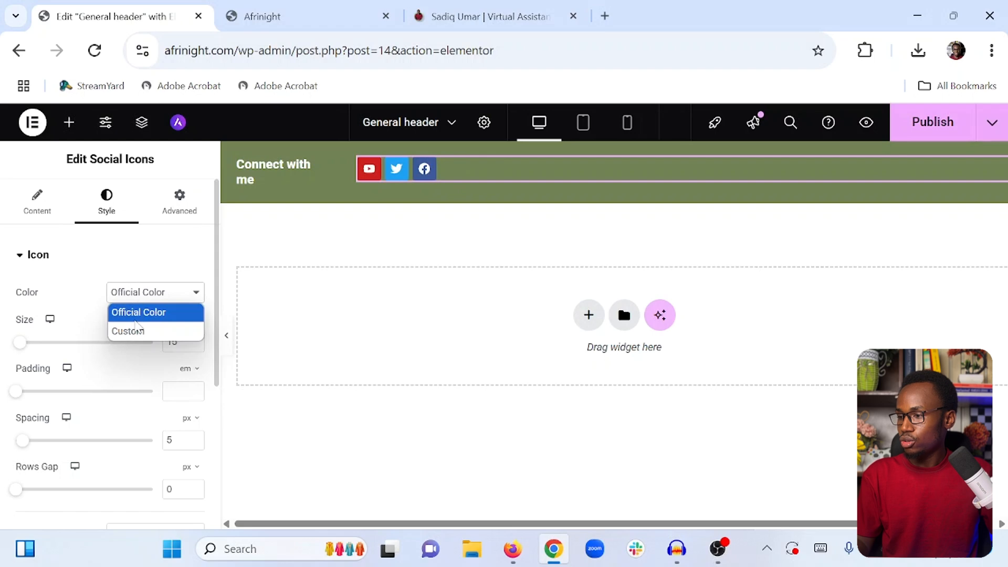
pyautogui.click(136, 330)
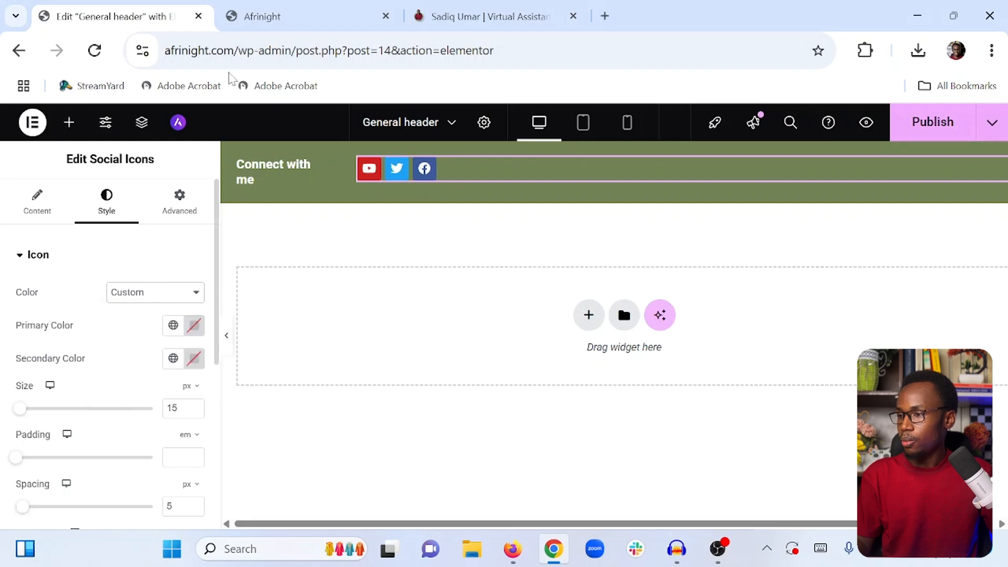
pyautogui.click(299, 14)
pyautogui.click(461, 10)
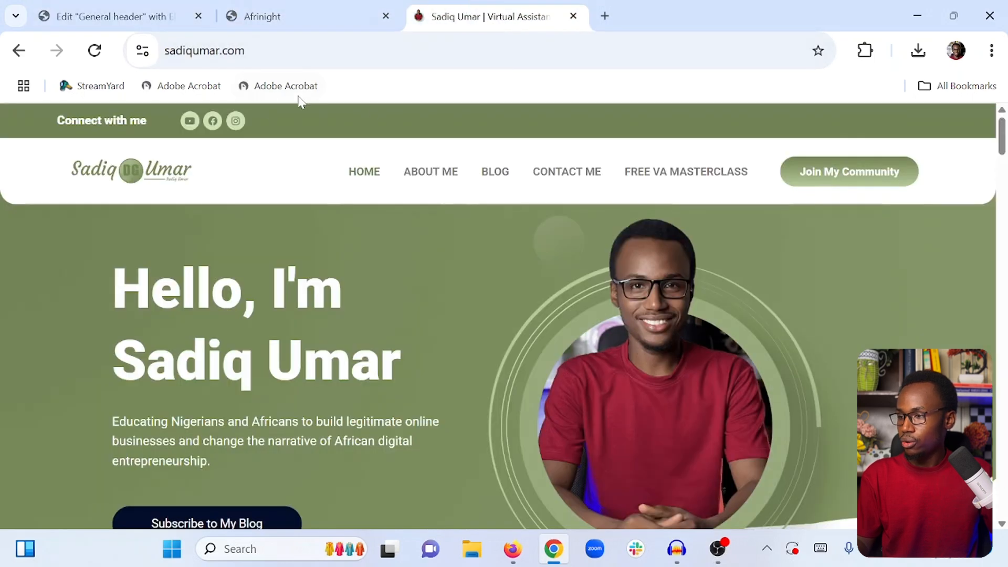
pyautogui.click(173, 11)
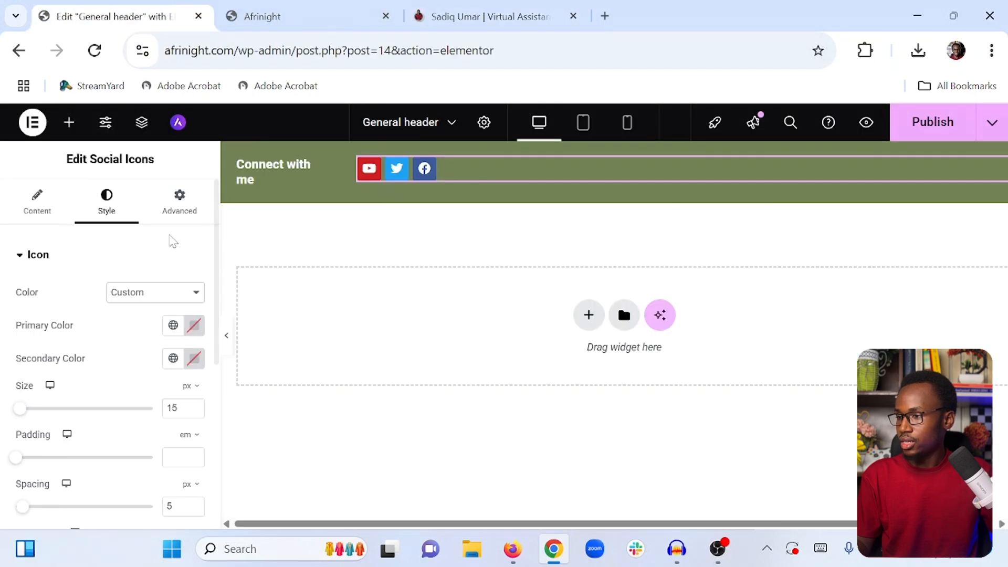
pyautogui.click(195, 326)
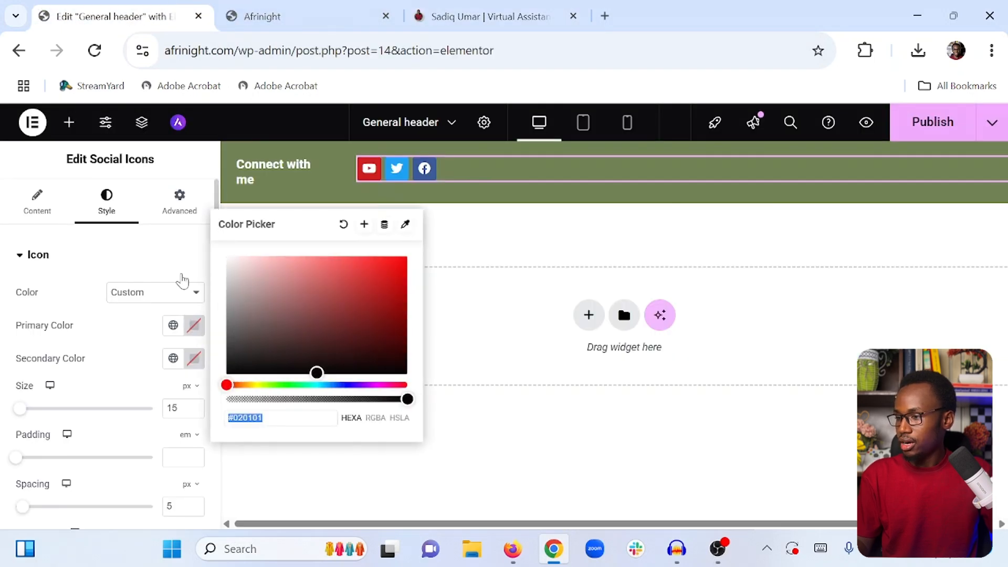
pyautogui.moveTo(255, 288); pyautogui.dragTo(237, 254)
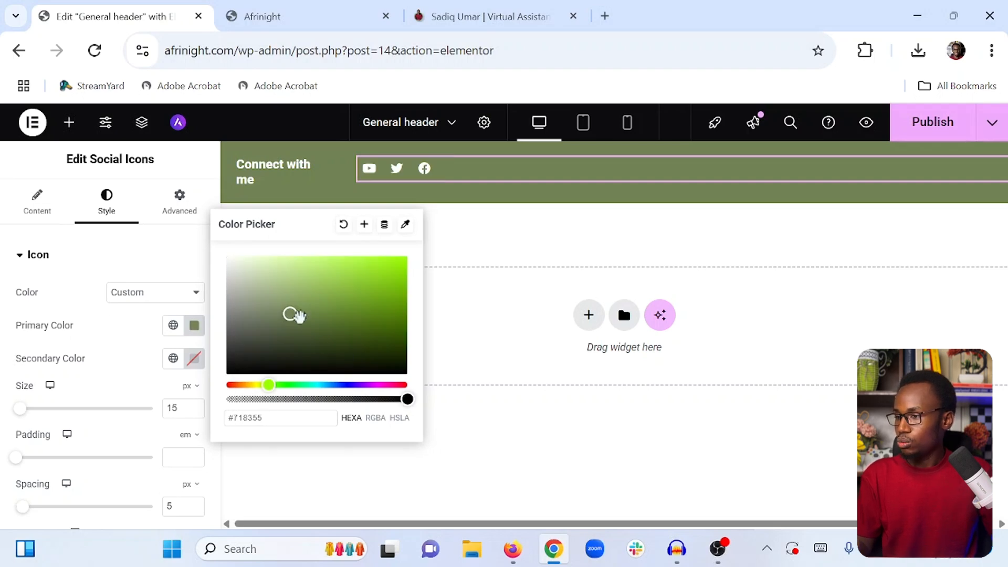
pyautogui.moveTo(292, 314); pyautogui.dragTo(272, 283)
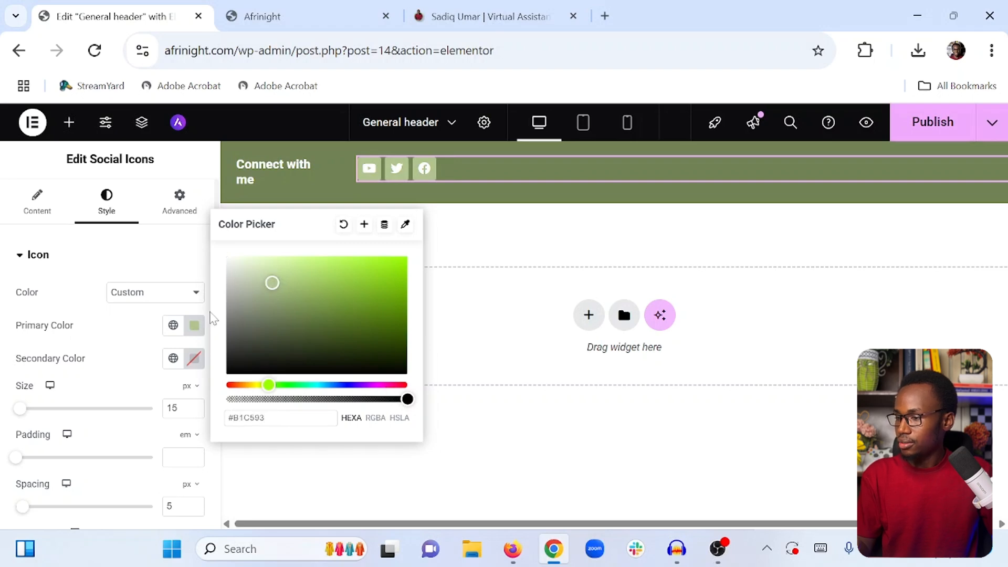
pyautogui.moveTo(272, 282); pyautogui.dragTo(249, 269)
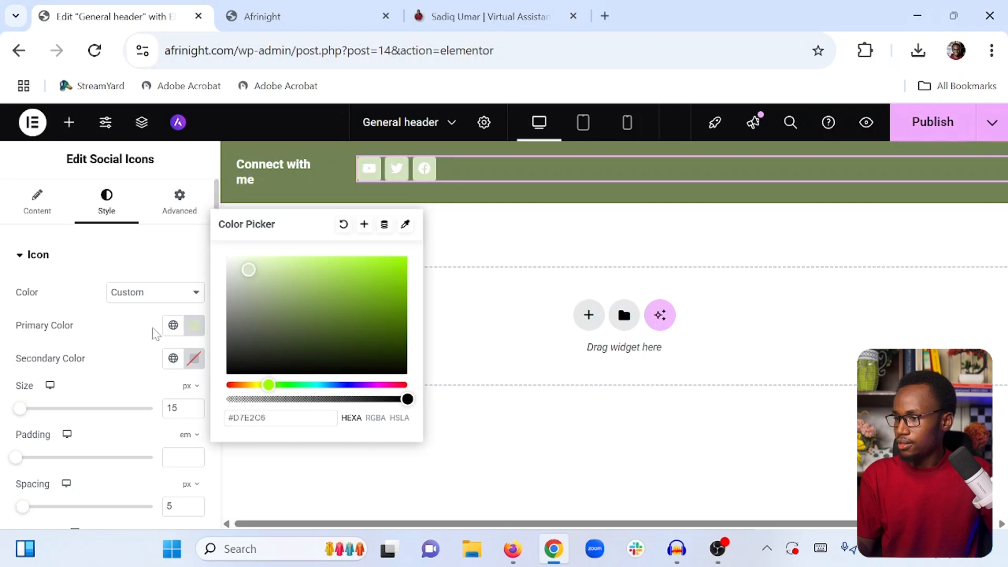
pyautogui.click(152, 340)
# Set the icons' secondary color to #718355 after checking the reference site
pyautogui.click(449, 6)
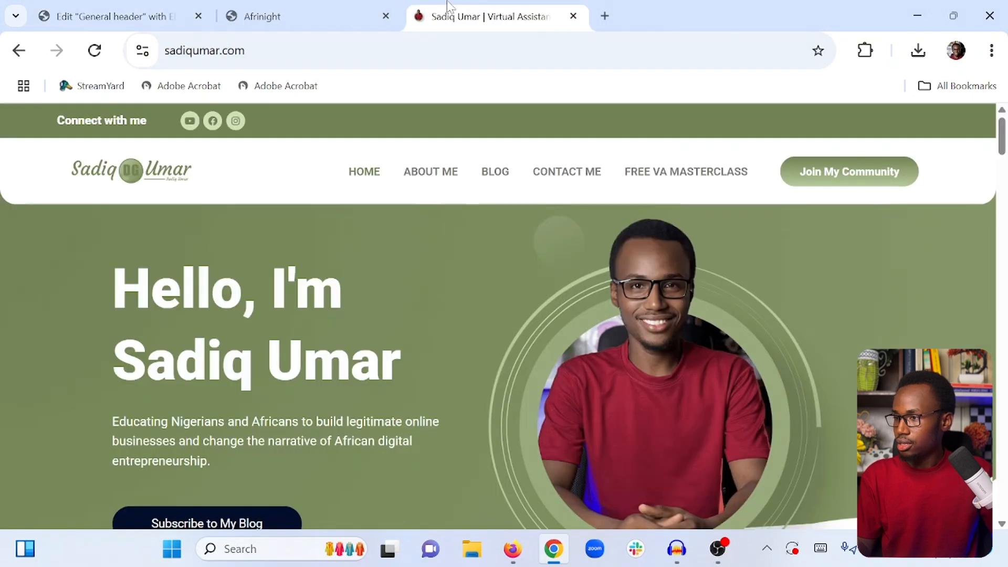
pyautogui.click(192, 12)
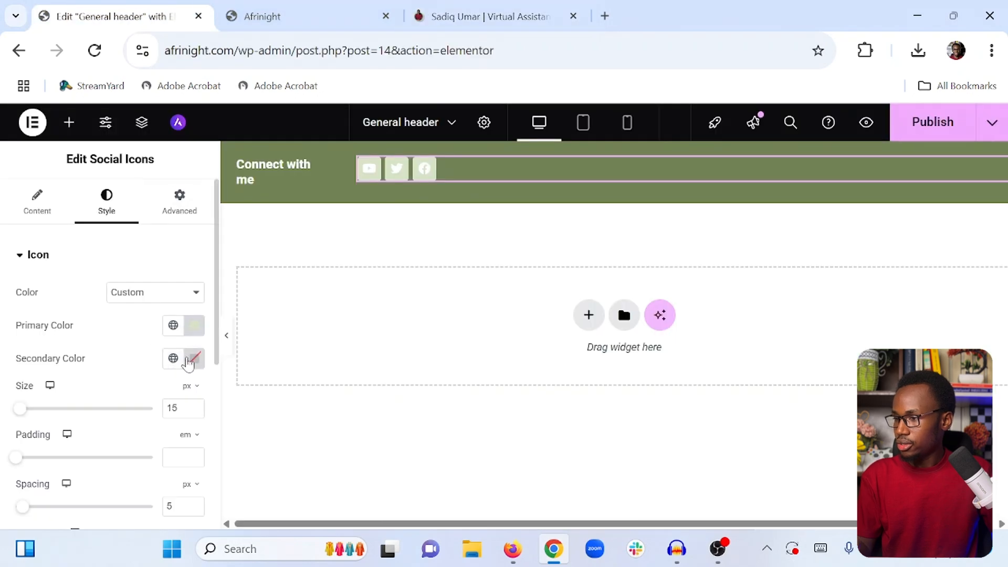
pyautogui.click(195, 358)
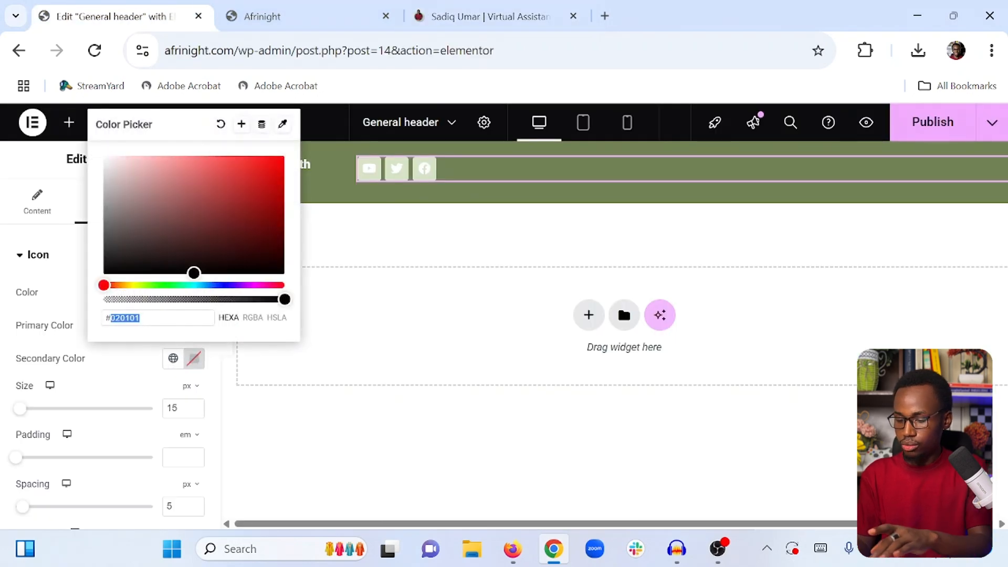
pyautogui.write('718355')
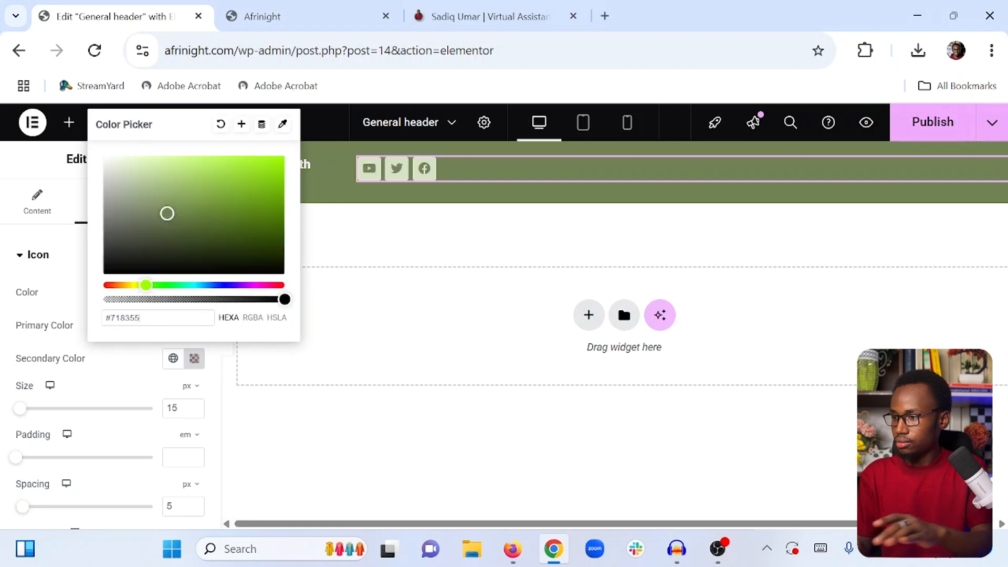
pyautogui.click(140, 362)
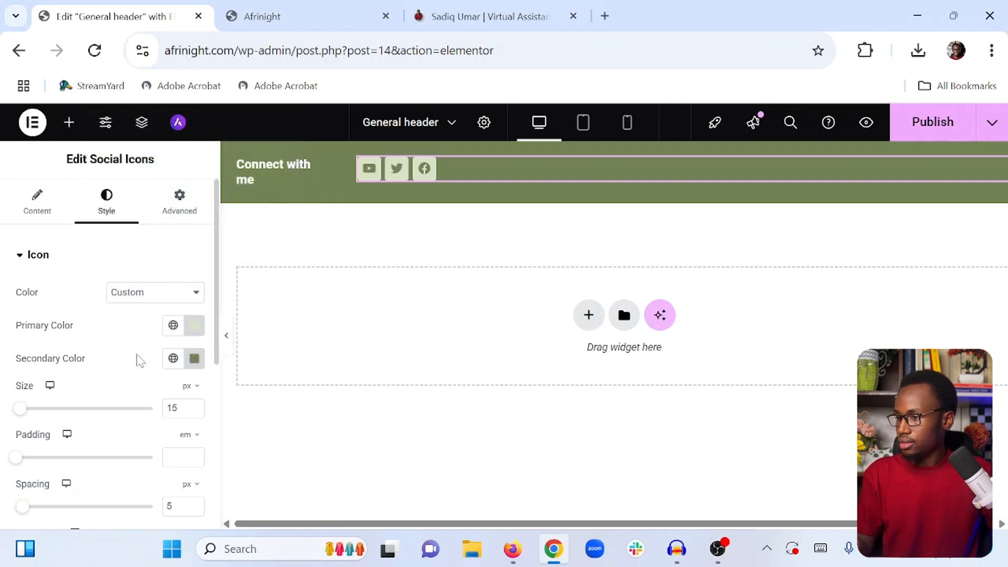
pyautogui.scroll(-4, 118, 383)
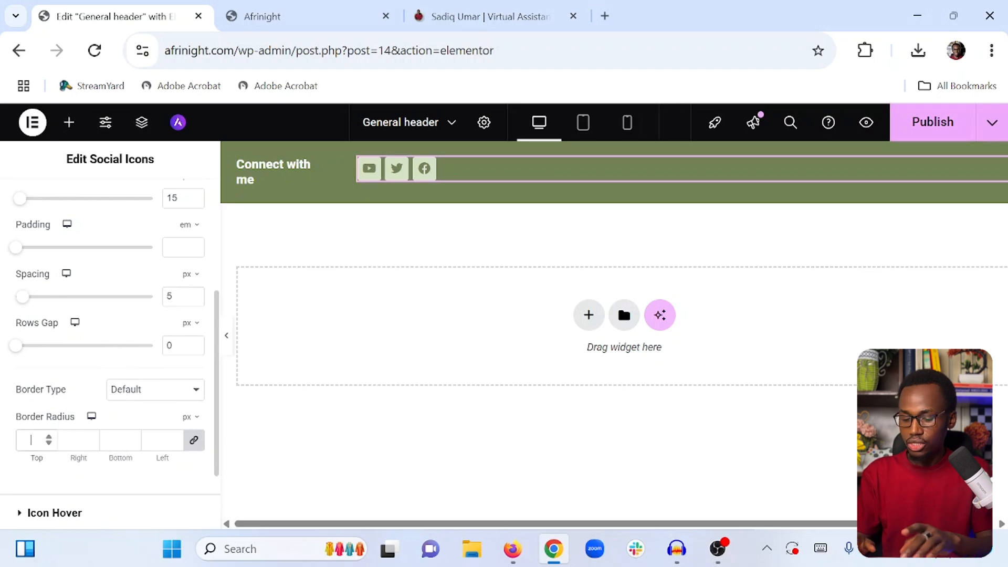
# Set the social icons' border radius to 50 px on all corners, comparing with the reference site
pyautogui.click(31, 440)
pyautogui.write('50')
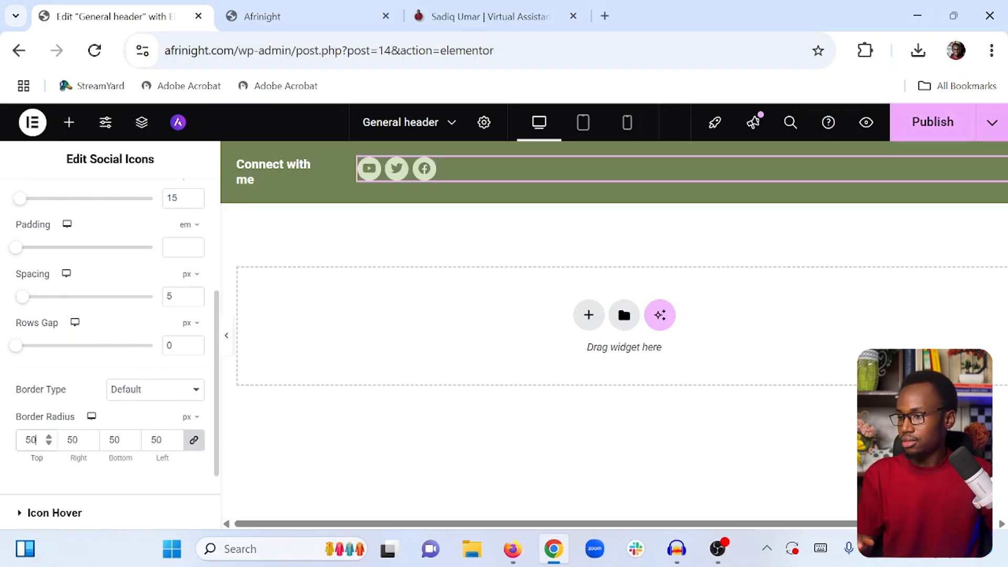
pyautogui.click(504, 11)
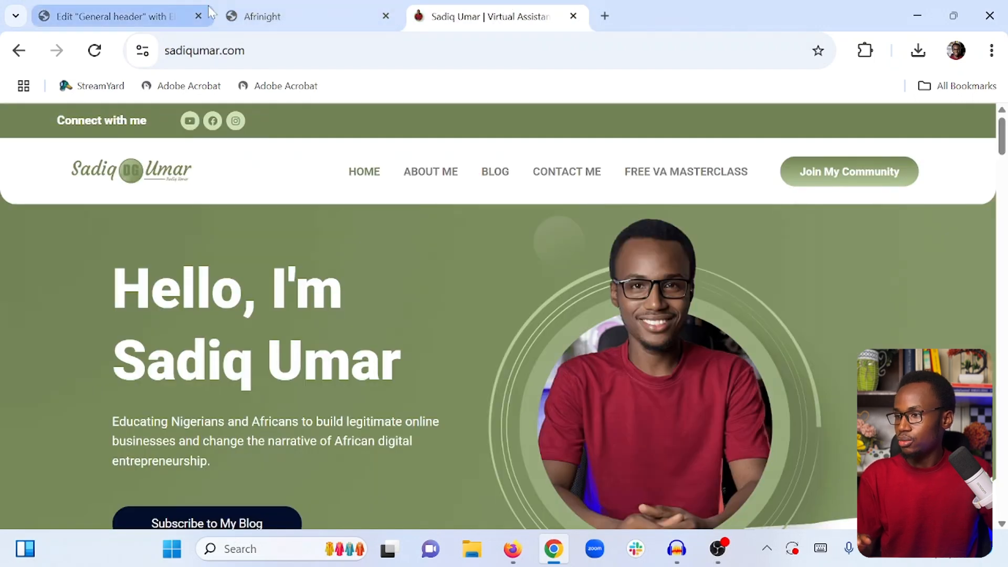
pyautogui.click(157, 7)
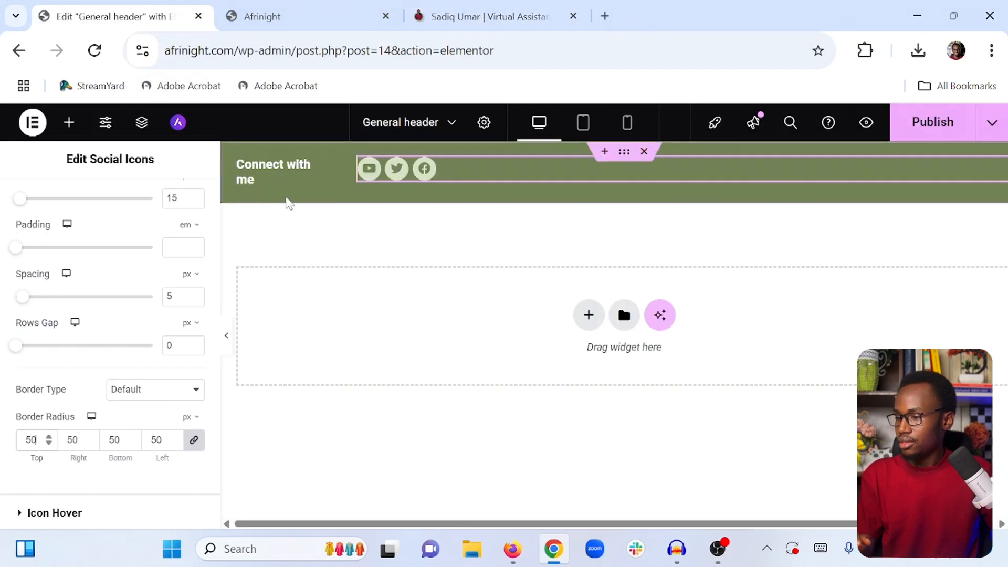
# Replace the Facebook social icon with the Instagram icon from the icon library
pyautogui.scroll(4, 92, 231)
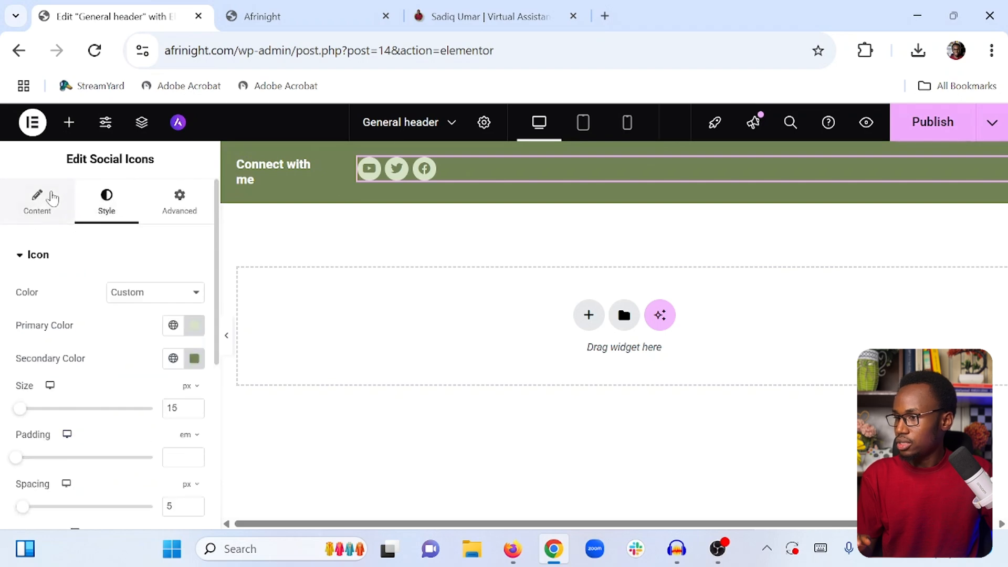
pyautogui.click(46, 202)
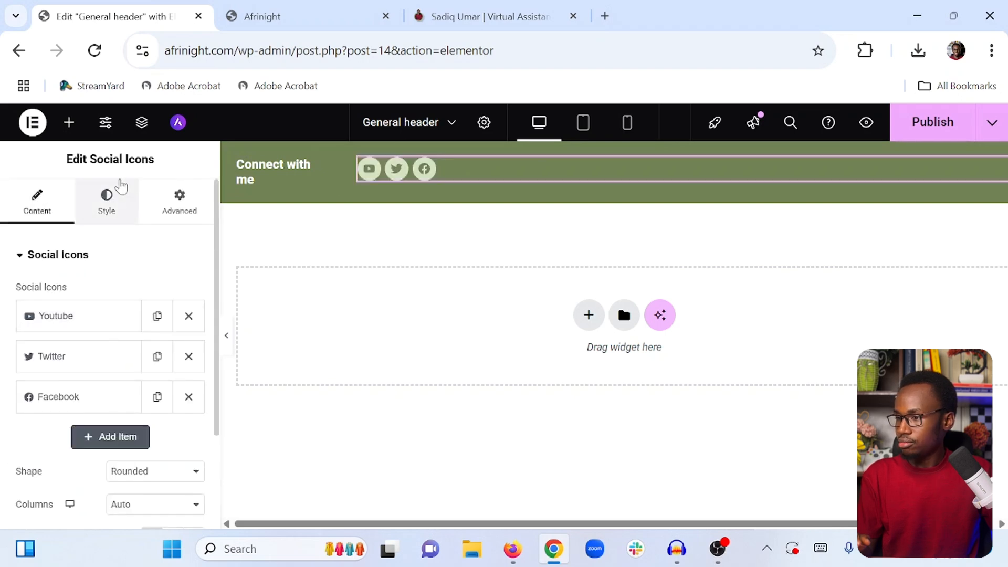
pyautogui.click(100, 400)
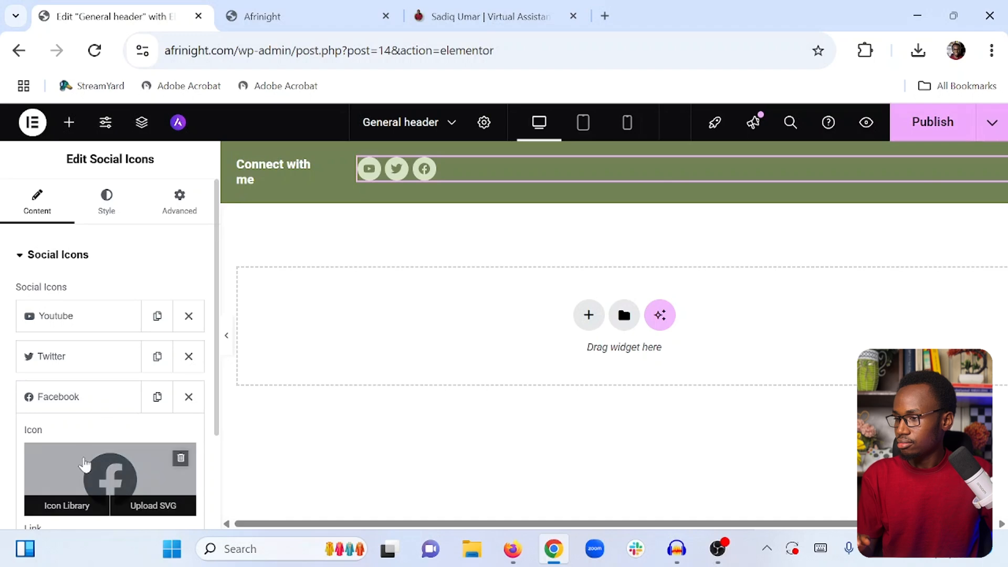
pyautogui.click(85, 467)
pyautogui.click(399, 171)
pyautogui.write('inst')
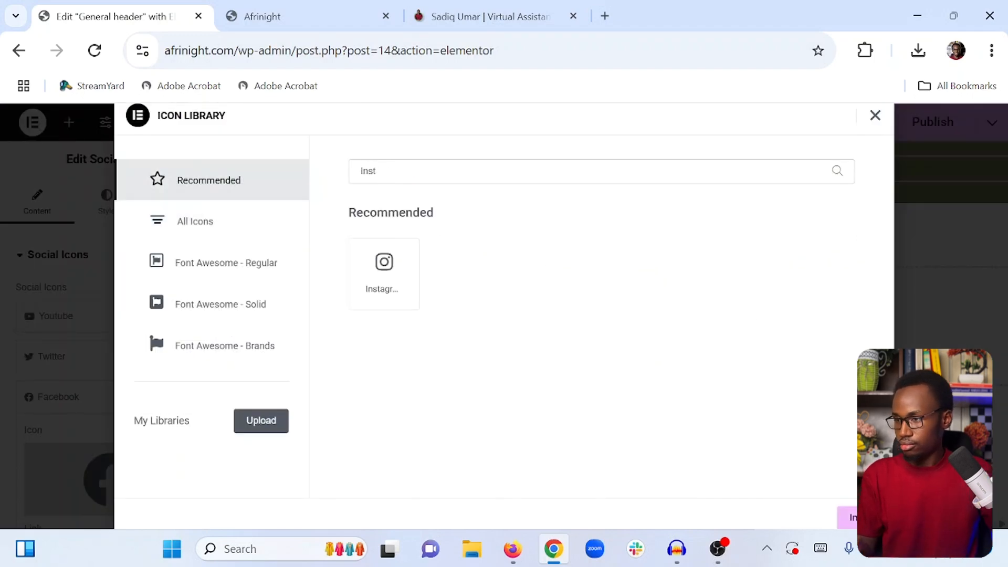
pyautogui.click(395, 262)
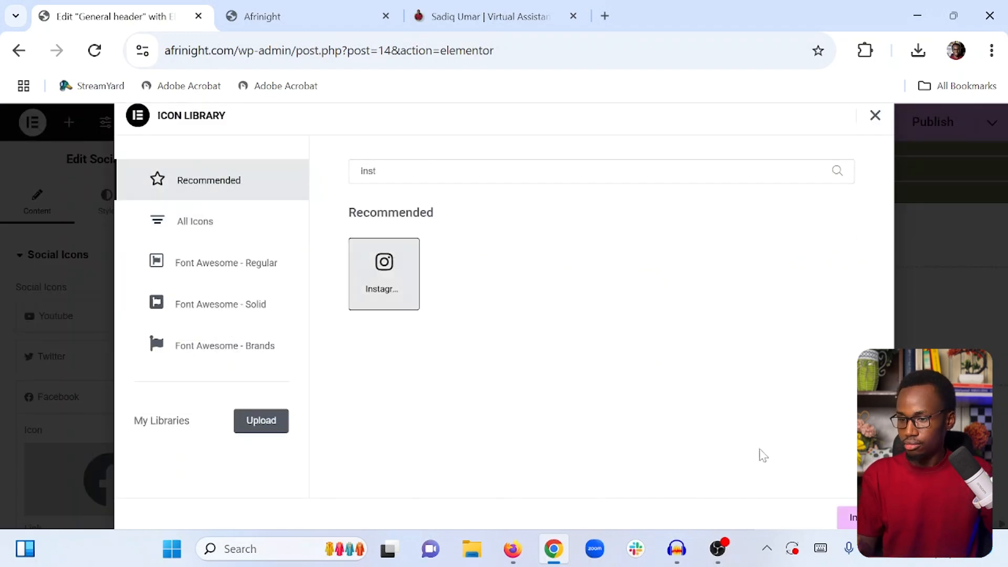
pyautogui.click(849, 517)
pyautogui.click(99, 395)
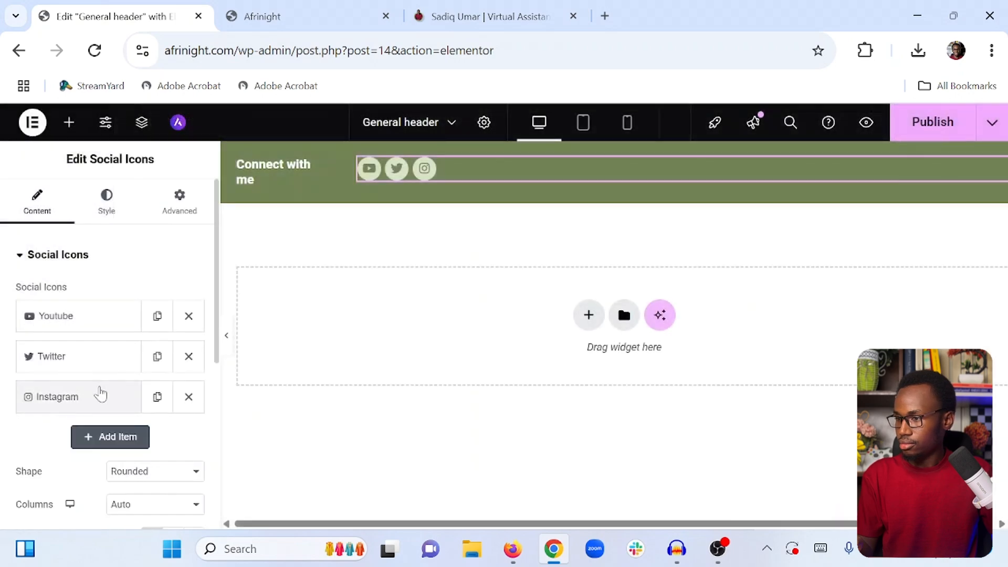
# Reduce the social icon size to 13 px and preview the top bar
pyautogui.click(106, 203)
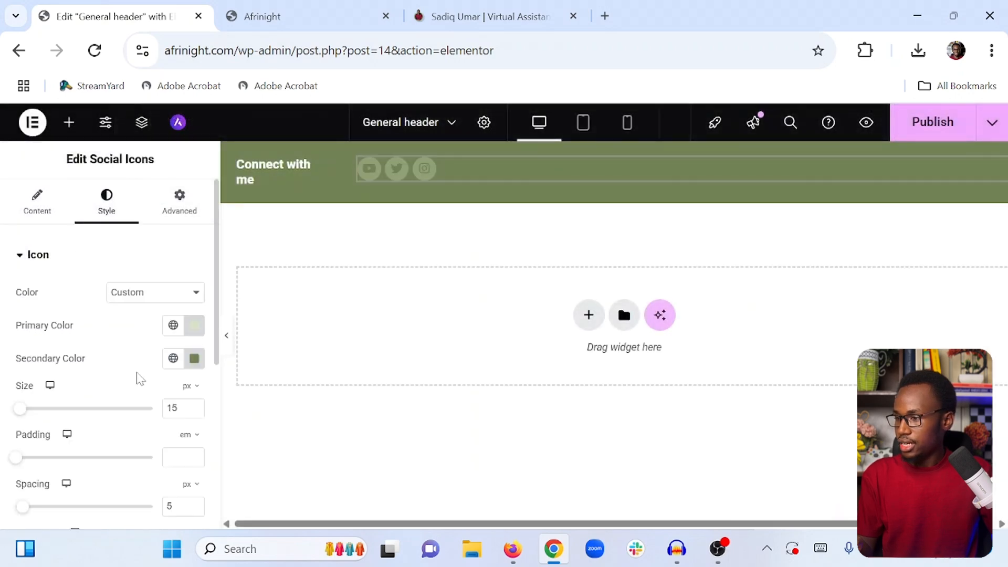
pyautogui.click(194, 411)
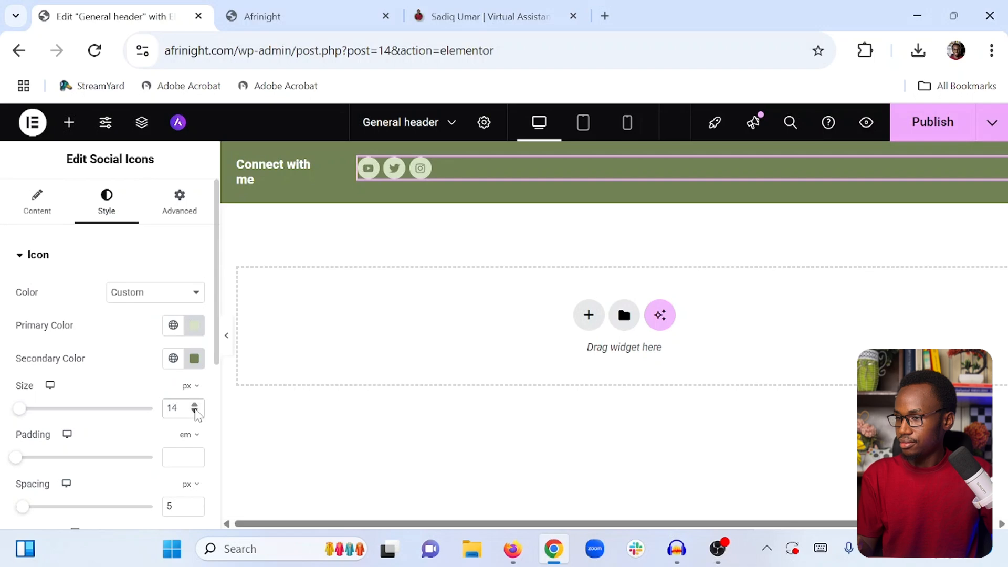
pyautogui.click(194, 411)
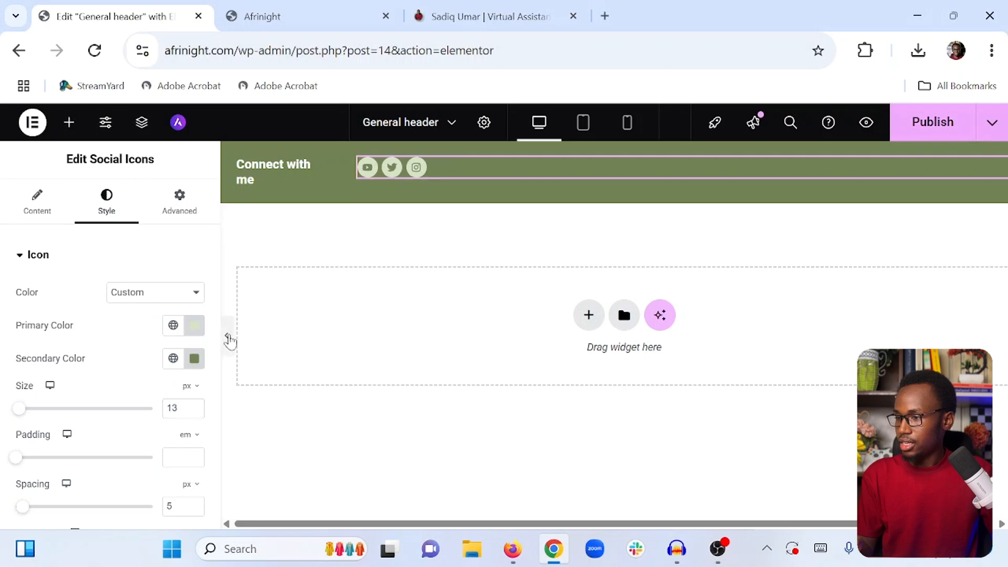
pyautogui.click(229, 339)
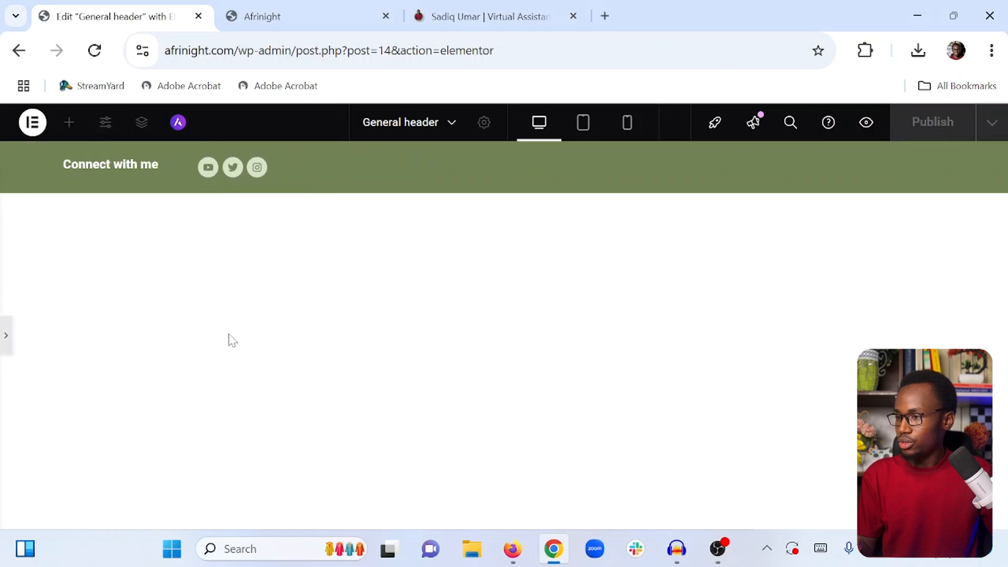
pyautogui.click(4, 337)
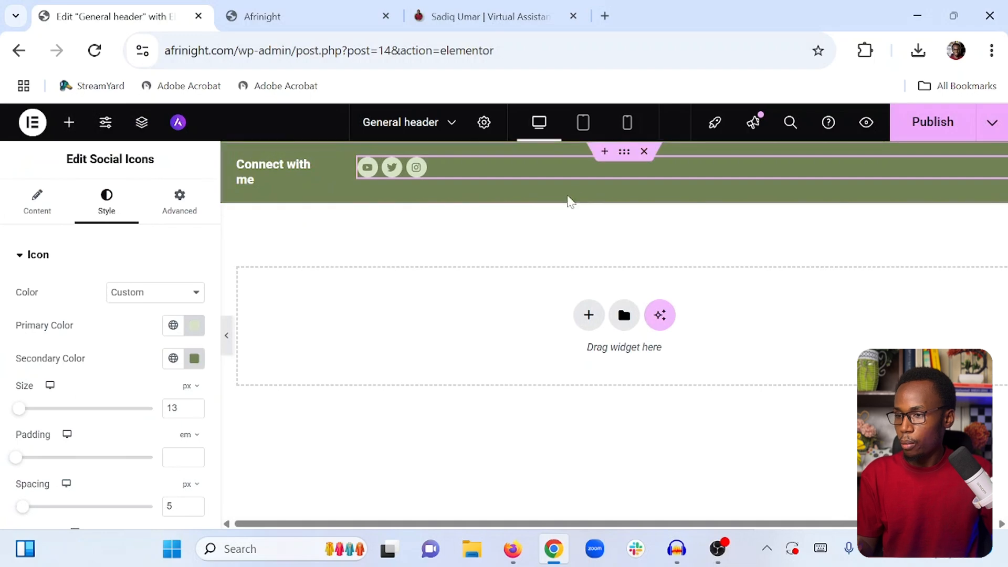
# Select the top bar container and align its items to the vertical center, previewing the result
pyautogui.click(625, 157)
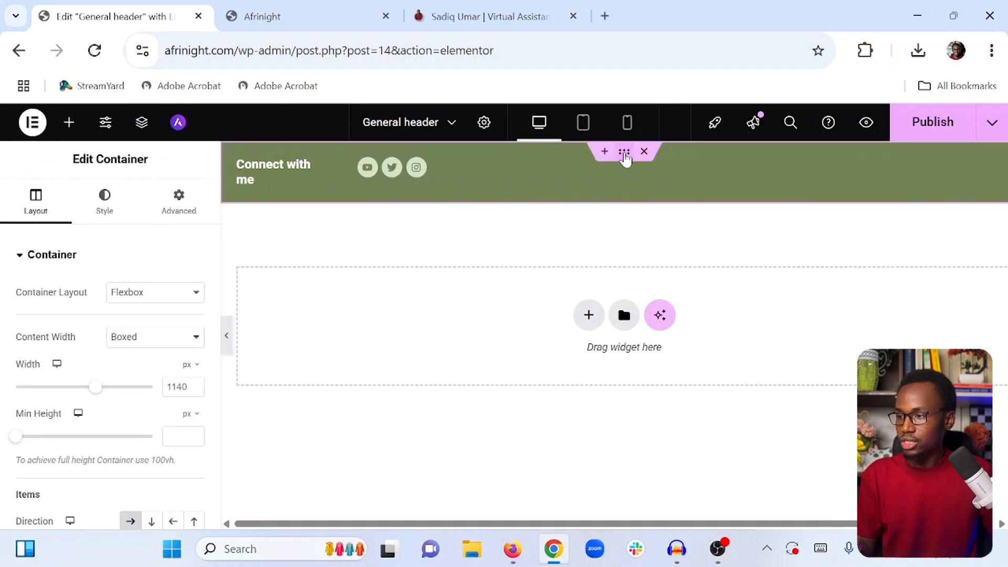
pyautogui.scroll(-4, 103, 299)
pyautogui.scroll(-2, 102, 303)
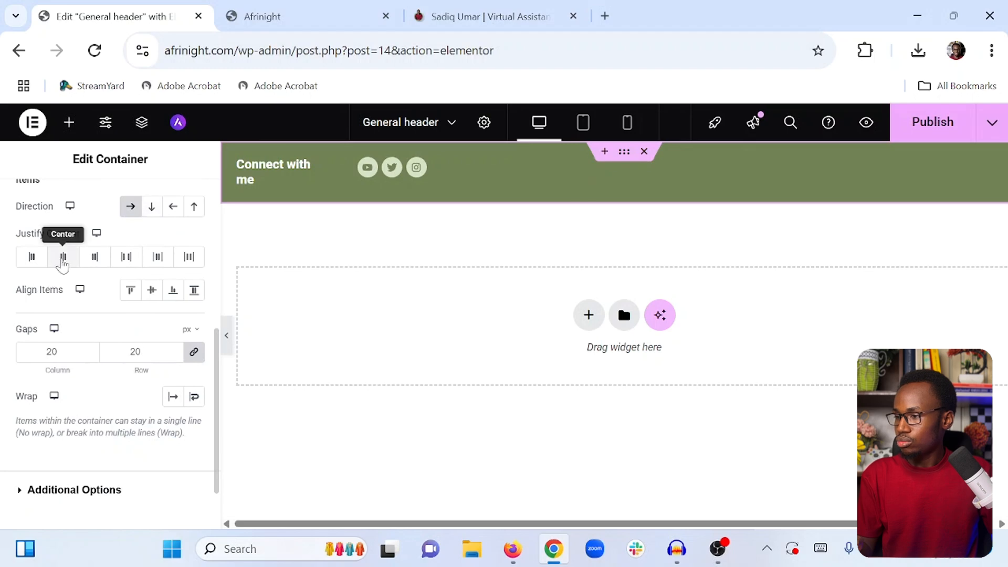
pyautogui.click(151, 290)
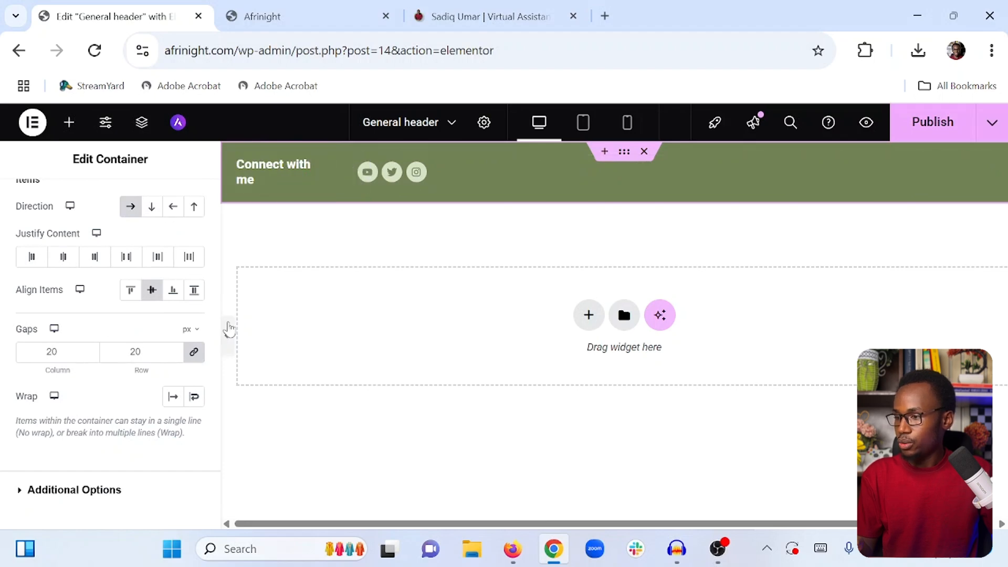
pyautogui.click(229, 329)
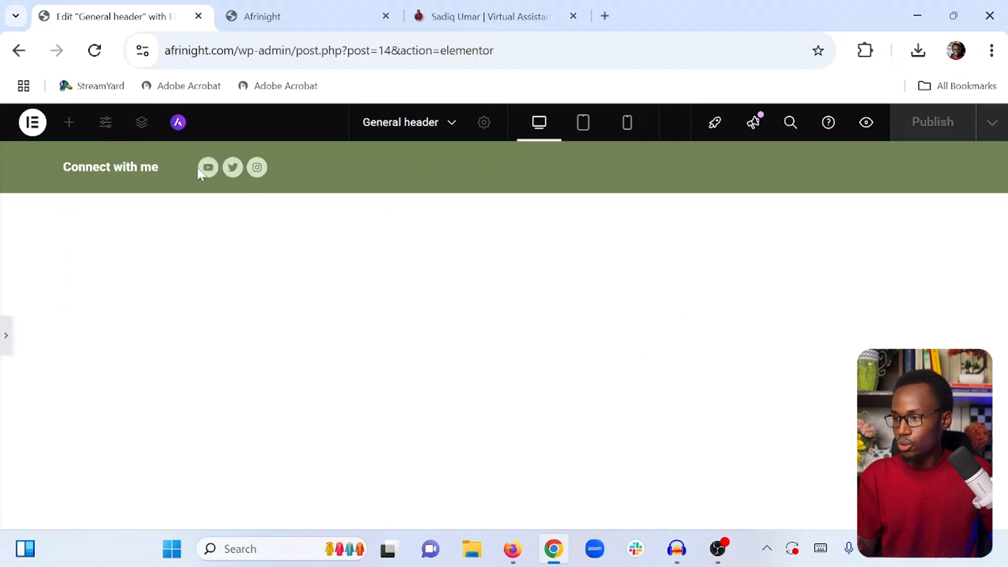
pyautogui.click(6, 328)
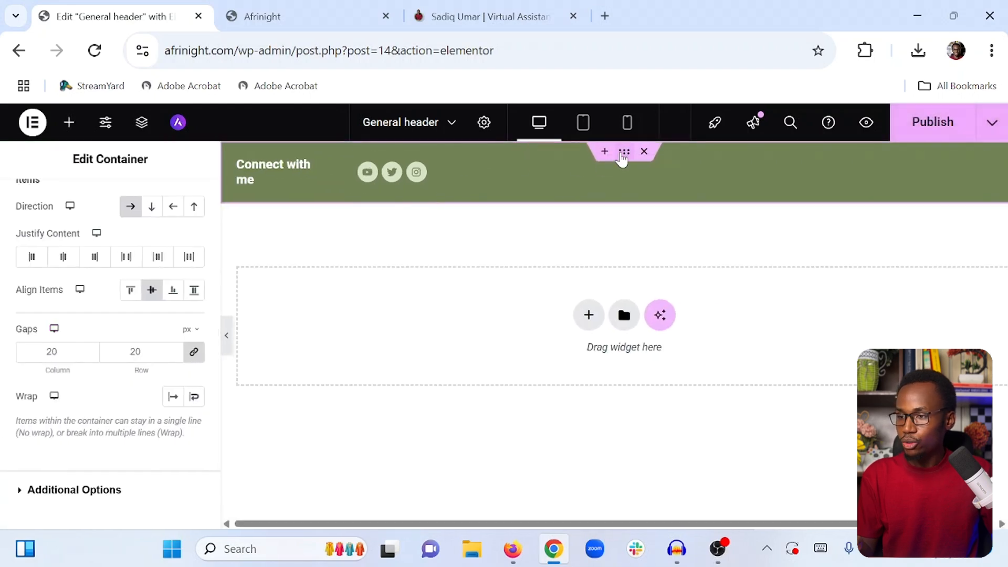
# Set the selected container's padding to 0 on all sides and unlink the padding values
pyautogui.scroll(5, 158, 210)
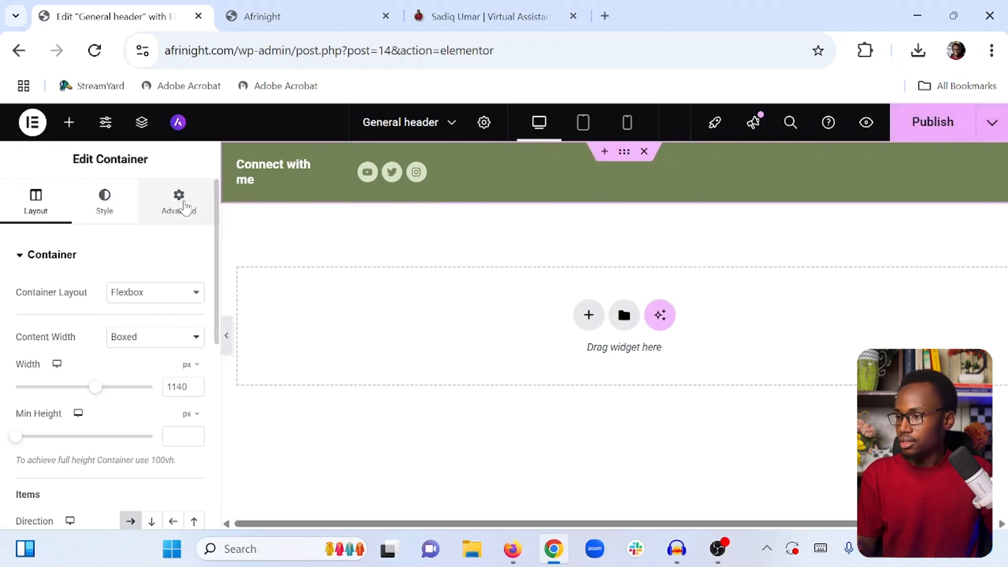
pyautogui.click(179, 202)
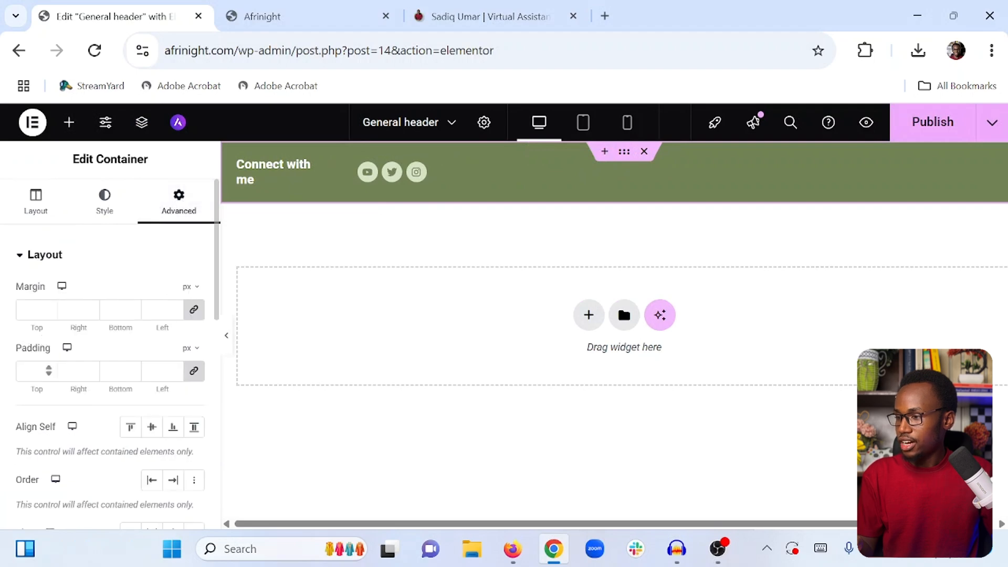
pyautogui.write('0')
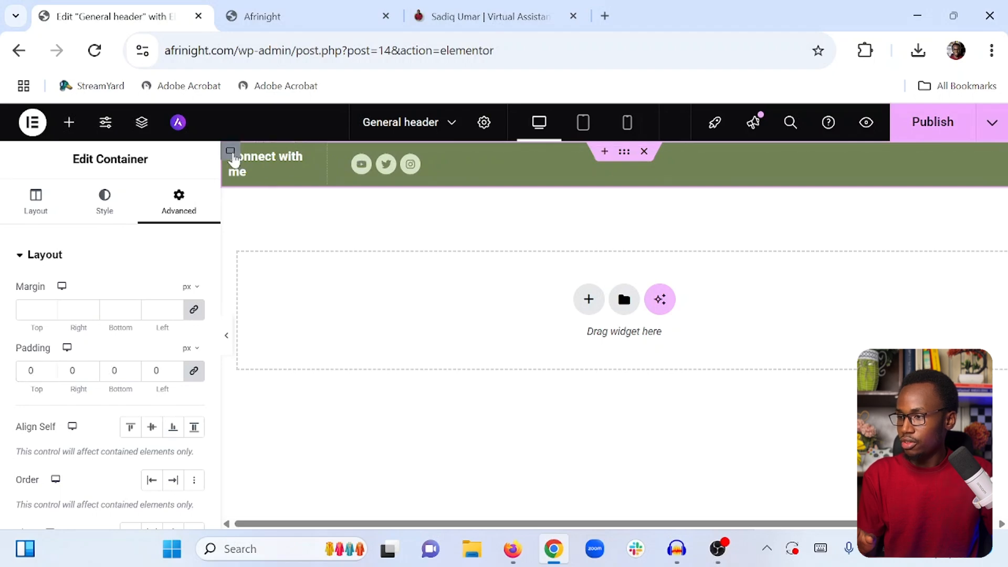
pyautogui.click(235, 154)
pyautogui.click(176, 213)
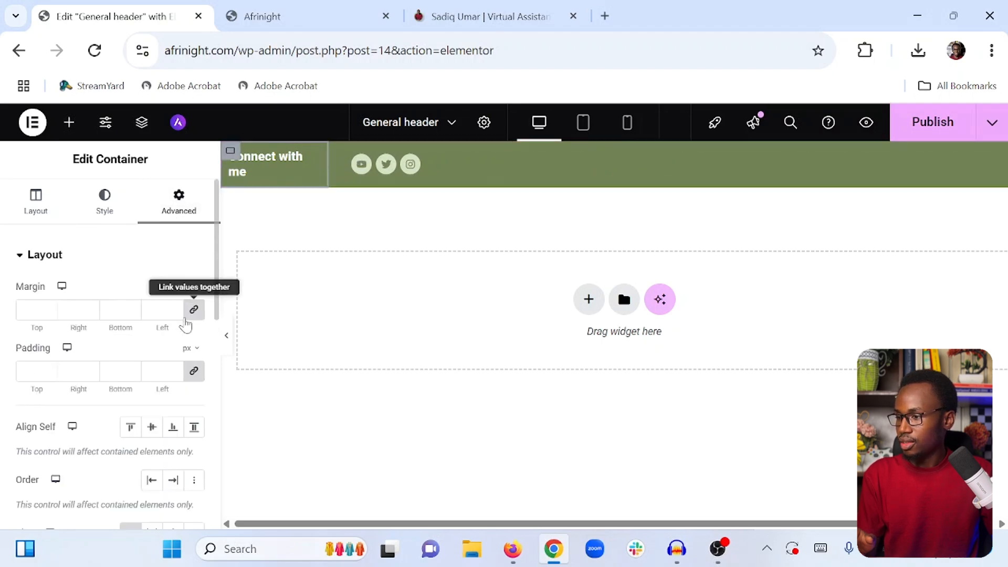
pyautogui.click(193, 371)
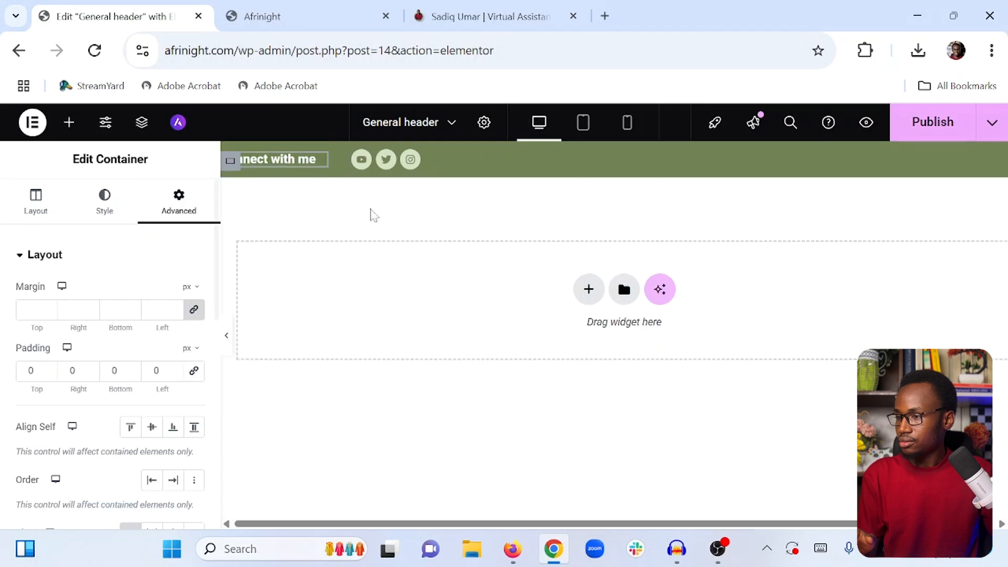
# Select the full-width top bar container, unlink its padding, and set top and bottom padding to 5 px
pyautogui.click(271, 232)
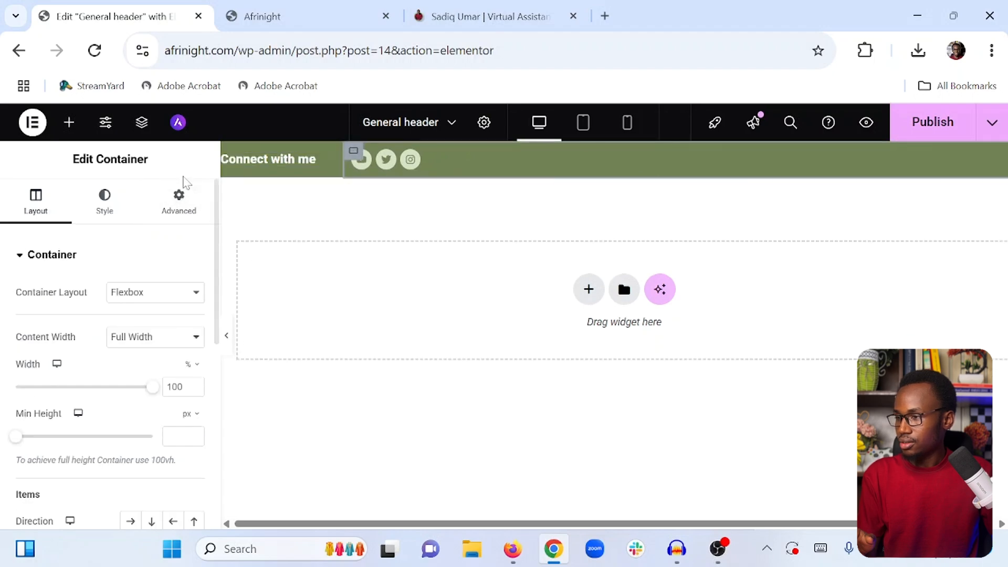
pyautogui.click(179, 200)
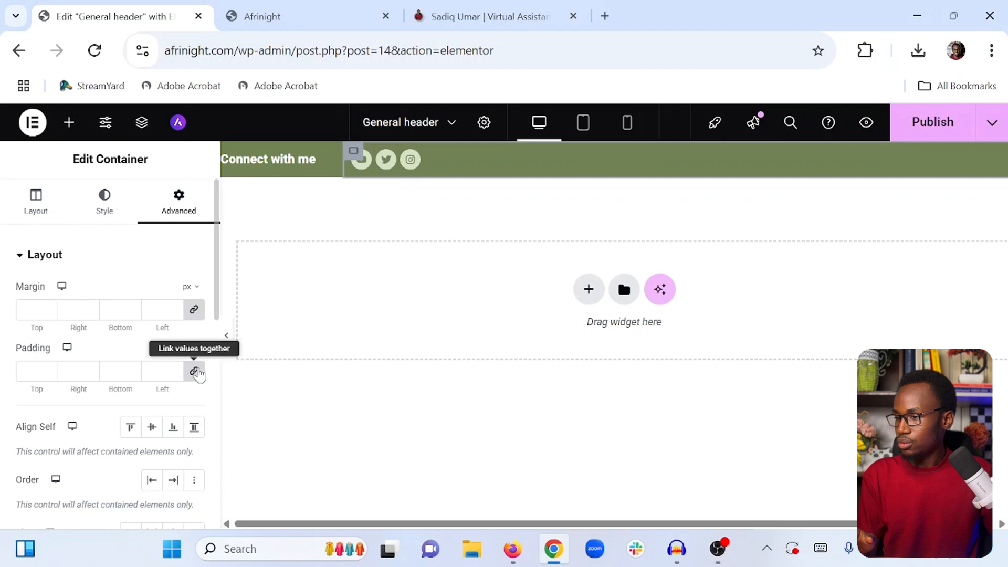
pyautogui.click(194, 371)
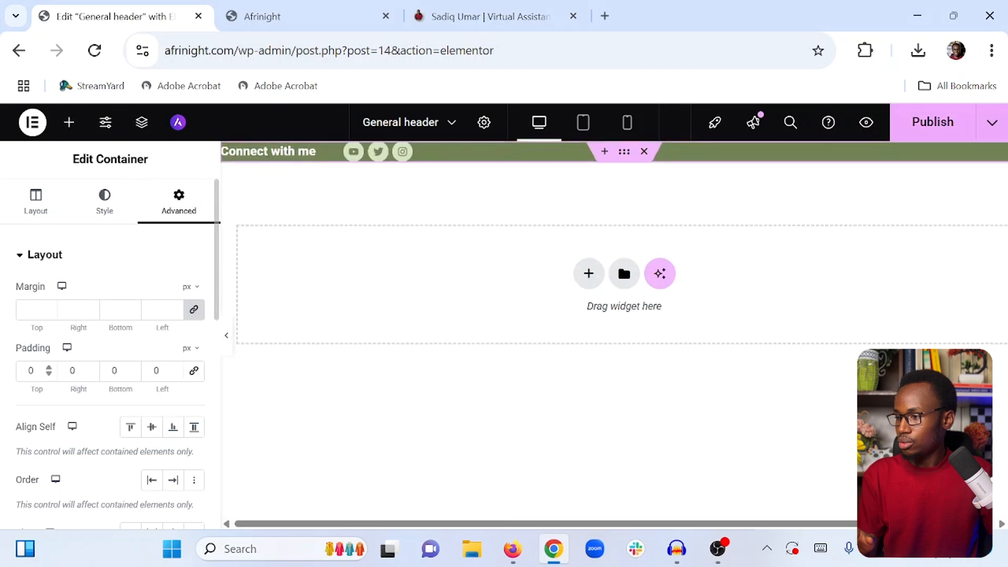
pyautogui.click(50, 367)
pyautogui.click(50, 368)
pyautogui.click(50, 368)
pyautogui.click(50, 368)
pyautogui.click(50, 367)
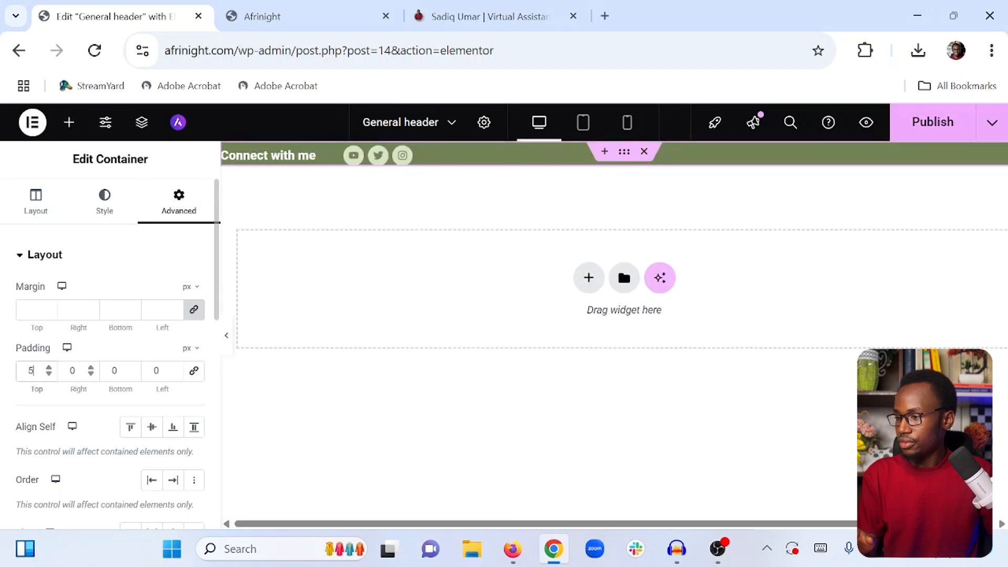
pyautogui.click(132, 368)
pyautogui.click(132, 368)
pyautogui.click(133, 367)
pyautogui.click(132, 368)
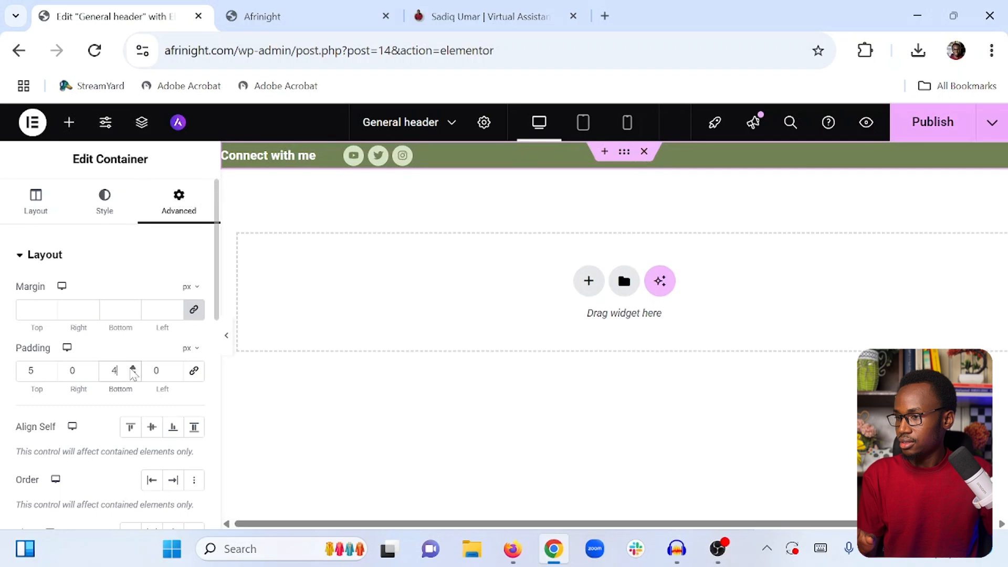
pyautogui.click(133, 367)
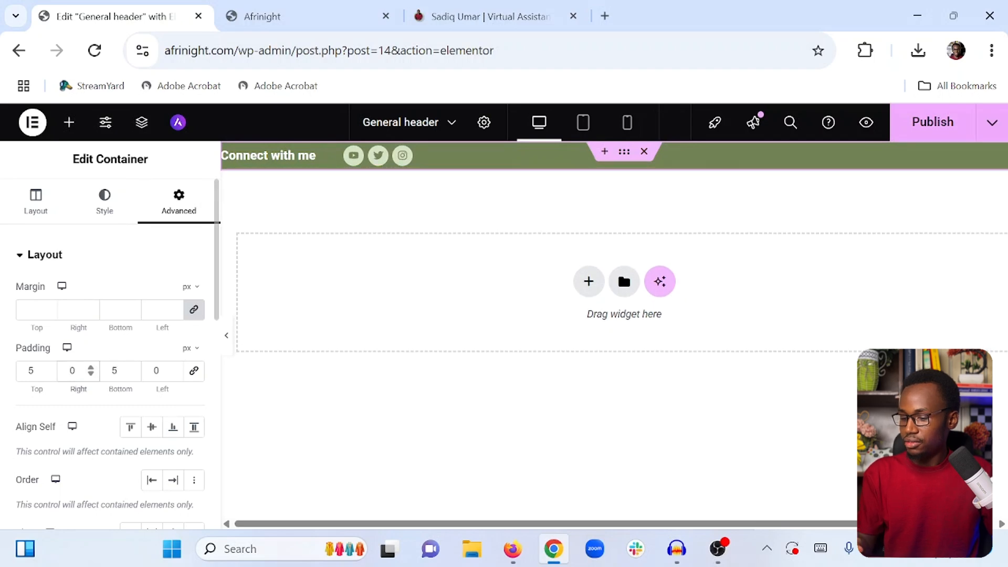
# Set the top bar container's right and left padding to 40 px and preview the bar
pyautogui.click(70, 371)
pyautogui.write('4')
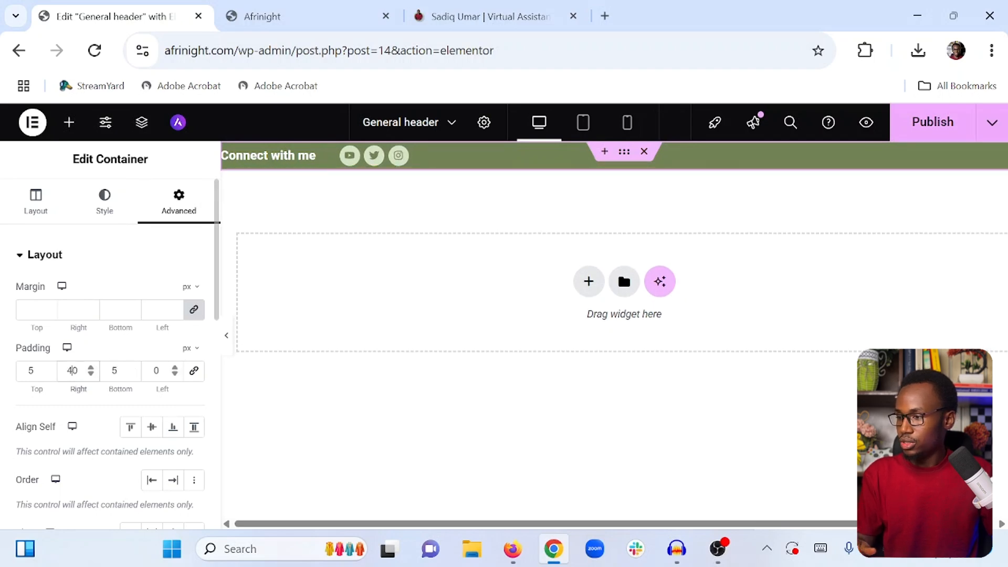
pyautogui.write('4')
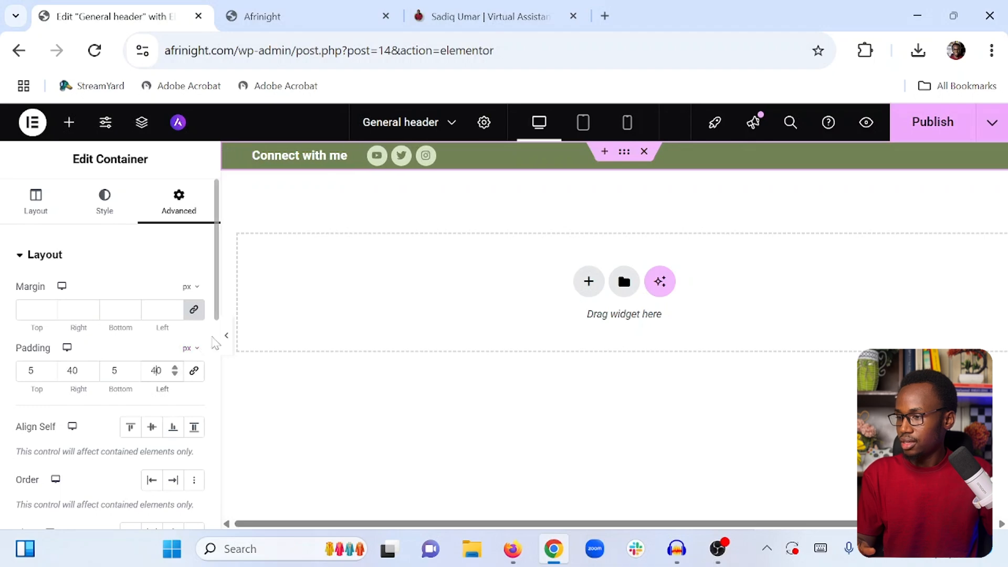
pyautogui.click(226, 335)
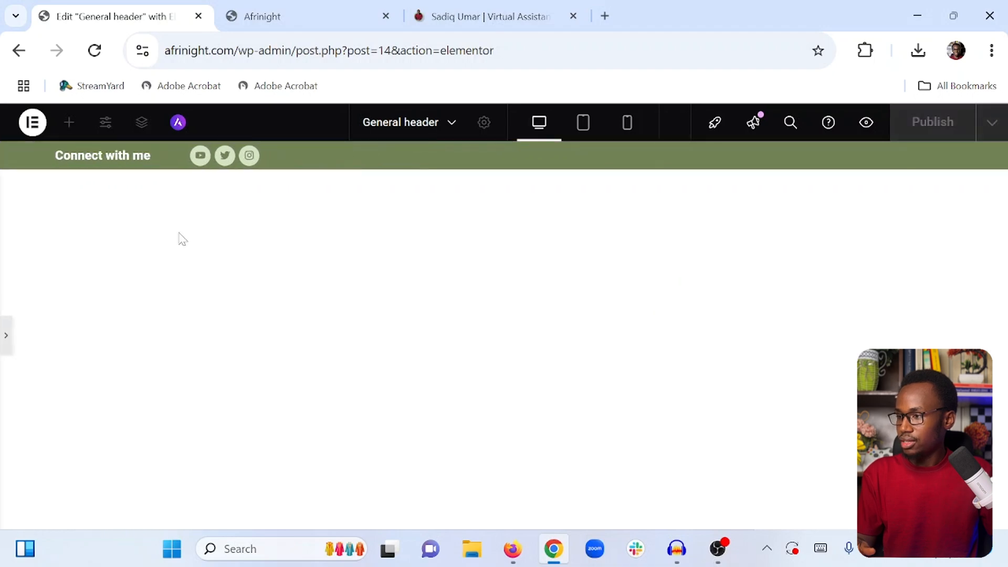
pyautogui.click(4, 332)
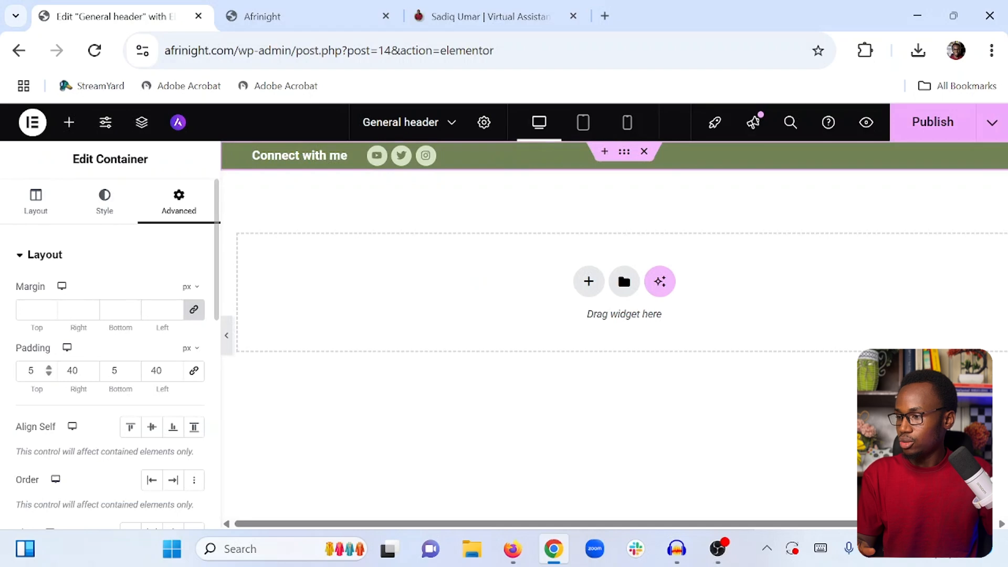
# Set the top bar container's top and bottom padding to 10 px and preview the bar
pyautogui.doubleClick(30, 371)
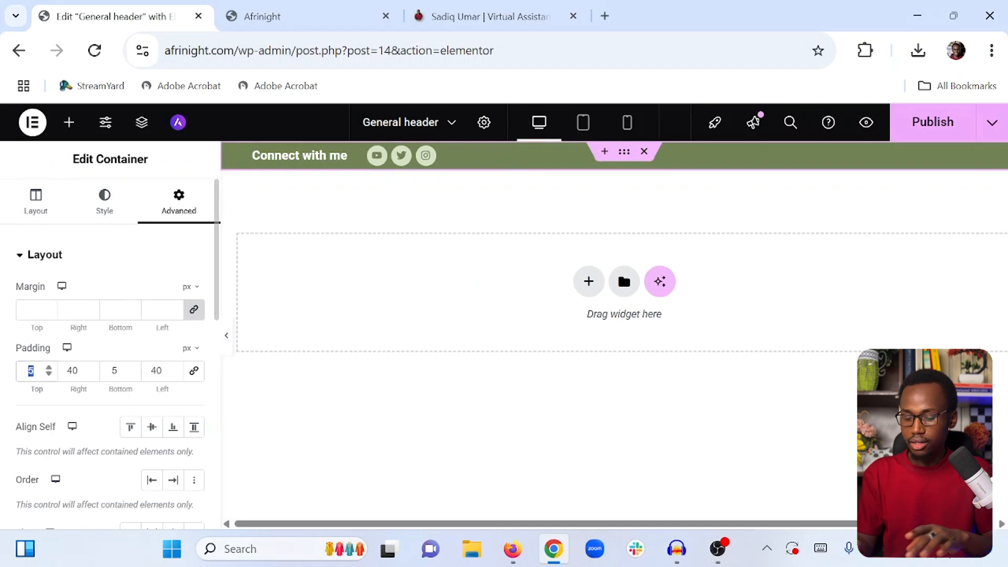
pyautogui.write('10')
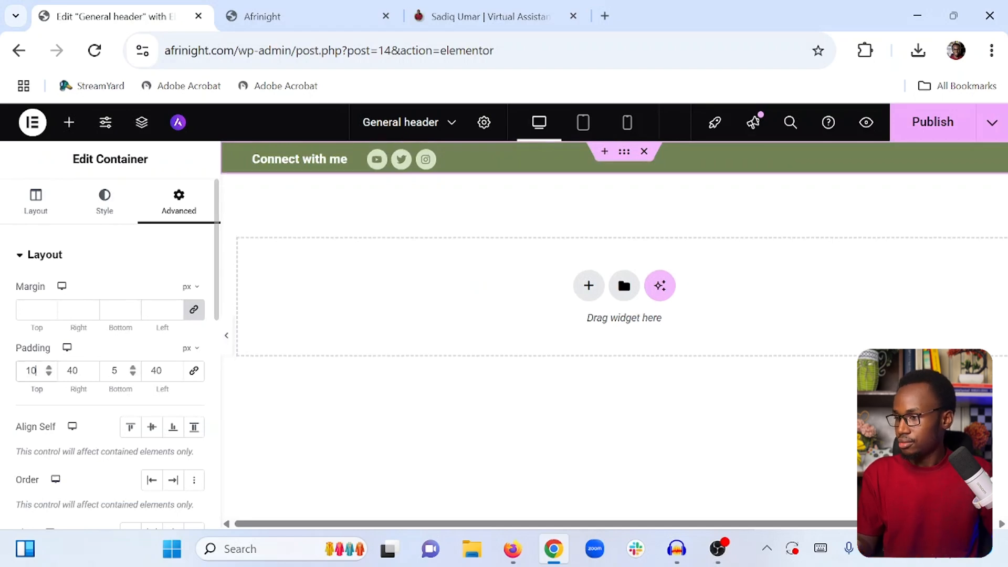
pyautogui.write('10')
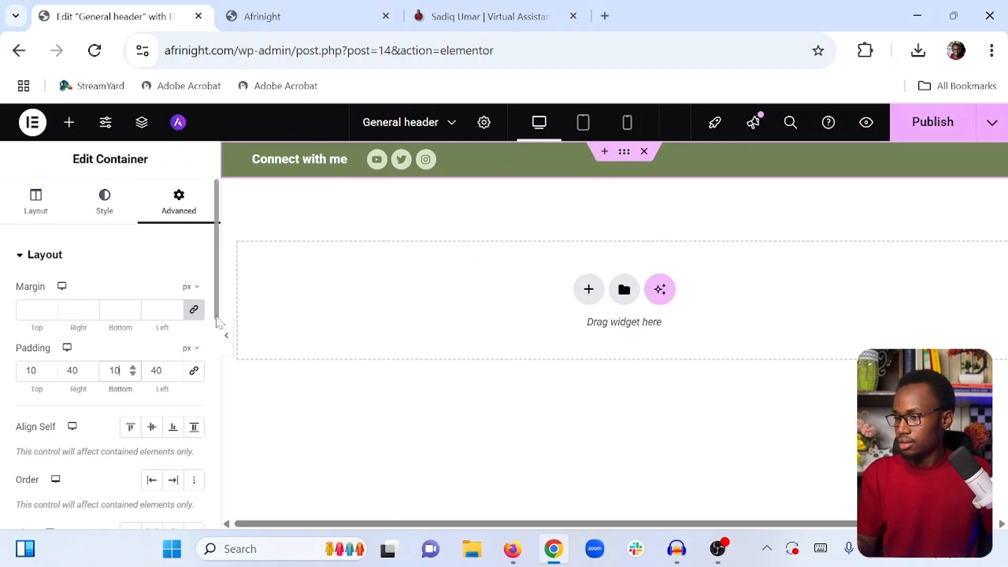
pyautogui.click(227, 335)
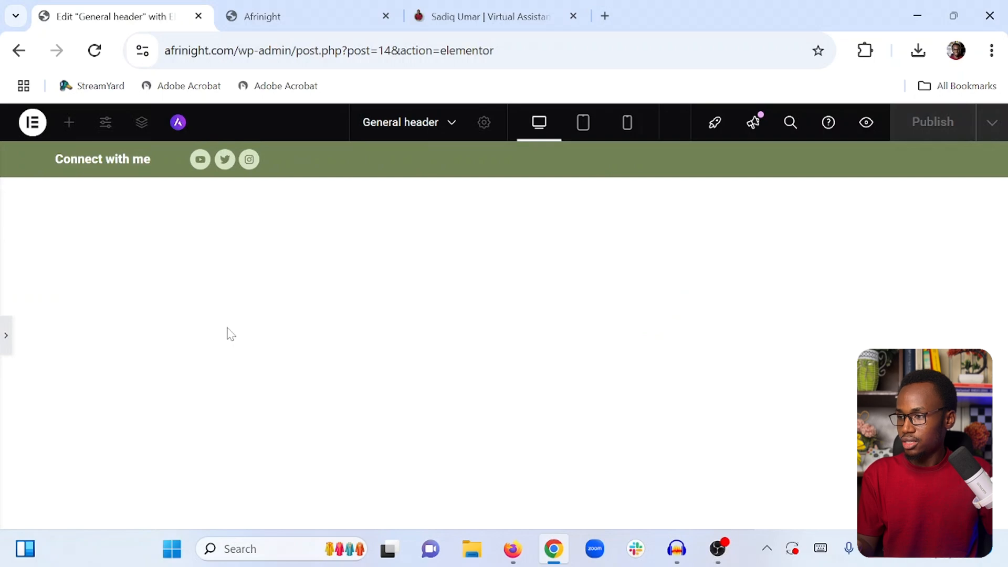
pyautogui.click(2, 333)
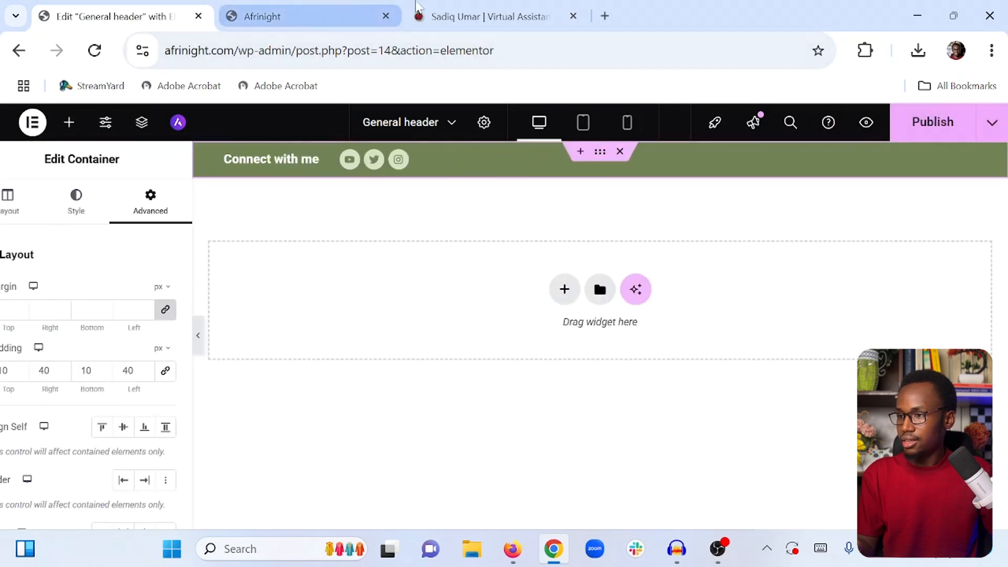
# Compare the top bar with the header on the sadiqumar.com reference tab
pyautogui.click(434, 22)
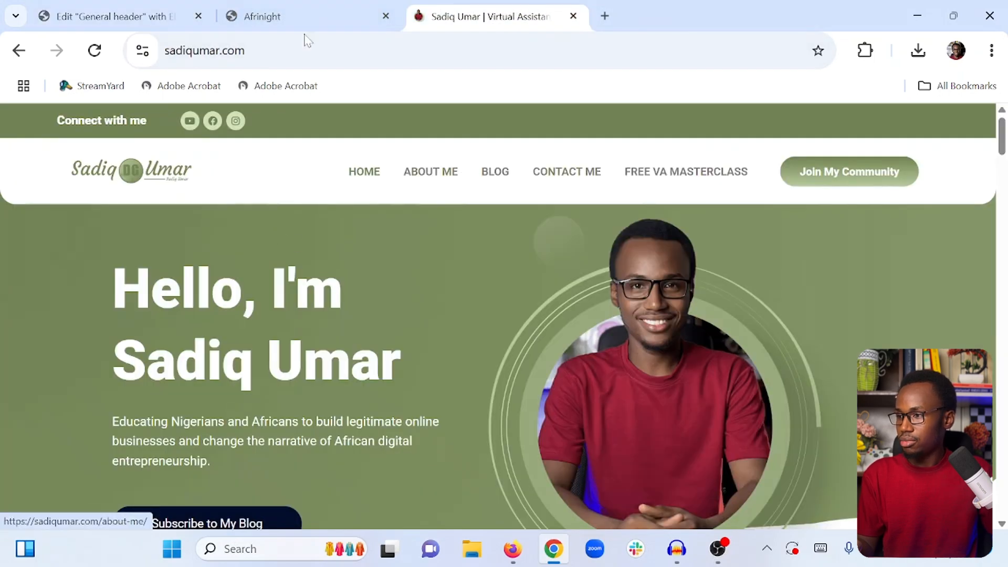
pyautogui.click(258, 8)
pyautogui.click(168, 9)
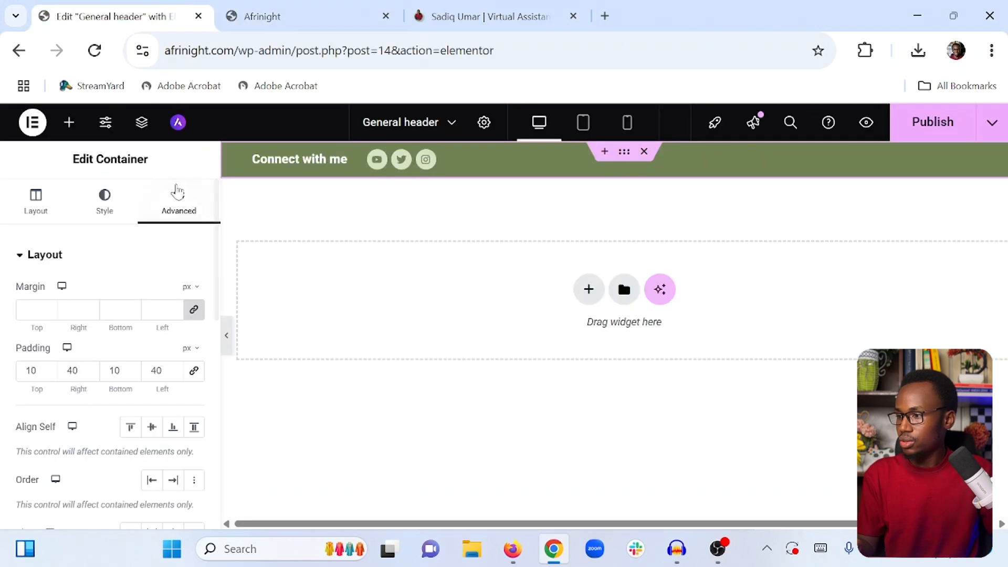
# Add a new container below the green top bar
pyautogui.click(69, 124)
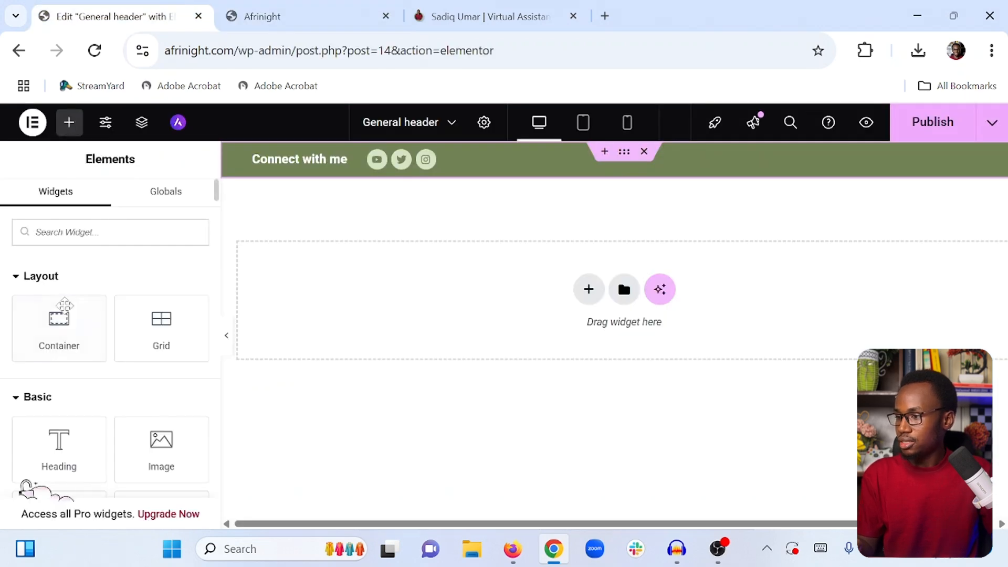
pyautogui.moveTo(64, 305); pyautogui.dragTo(366, 301)
pyautogui.click(589, 289)
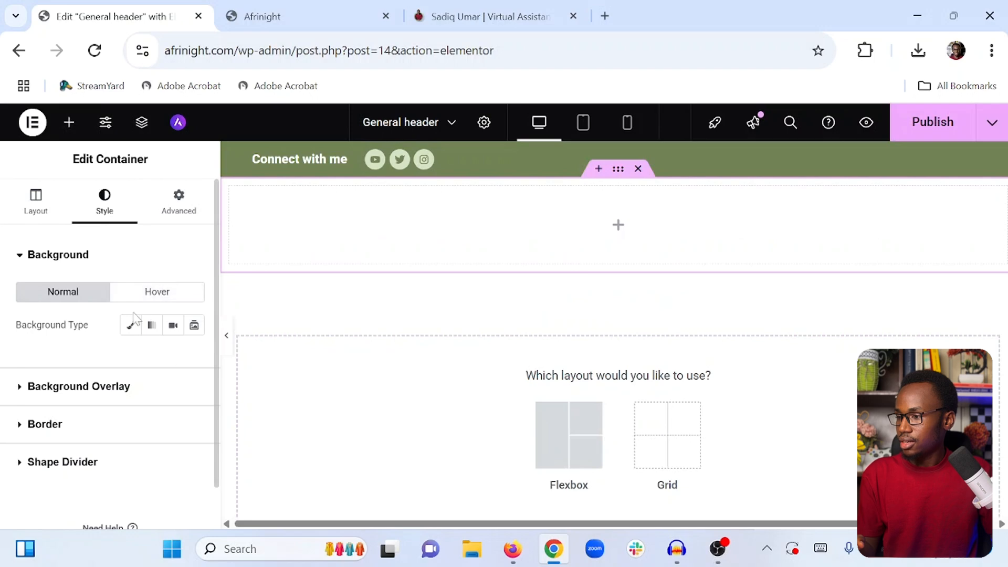
# Give the new container a classic background color of white #FFFFFF
pyautogui.click(131, 326)
pyautogui.click(199, 362)
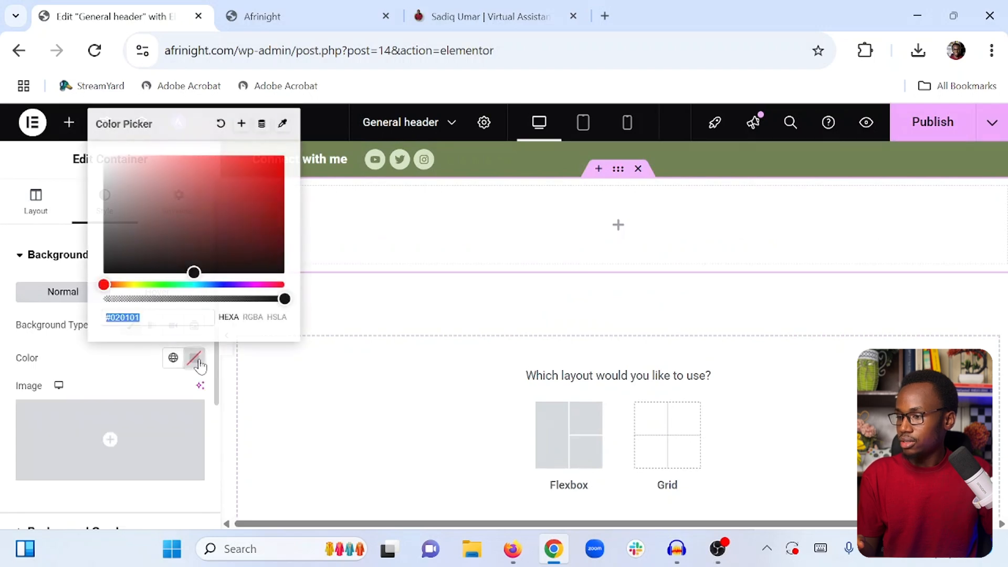
pyautogui.moveTo(169, 221); pyautogui.dragTo(102, 153)
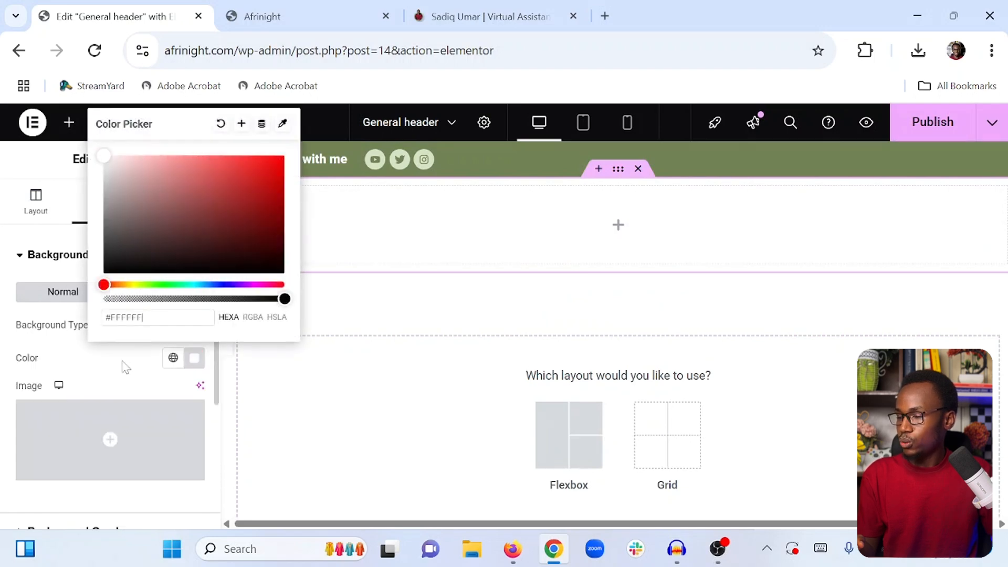
pyautogui.click(65, 164)
# Check the header layout on the sadiqumar.com reference tab
pyautogui.click(66, 130)
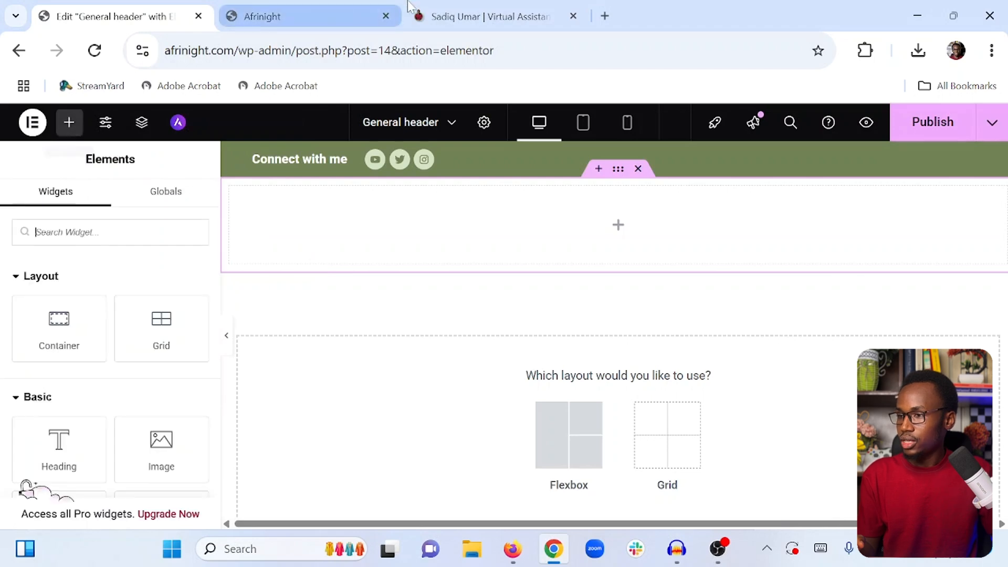
pyautogui.click(467, 12)
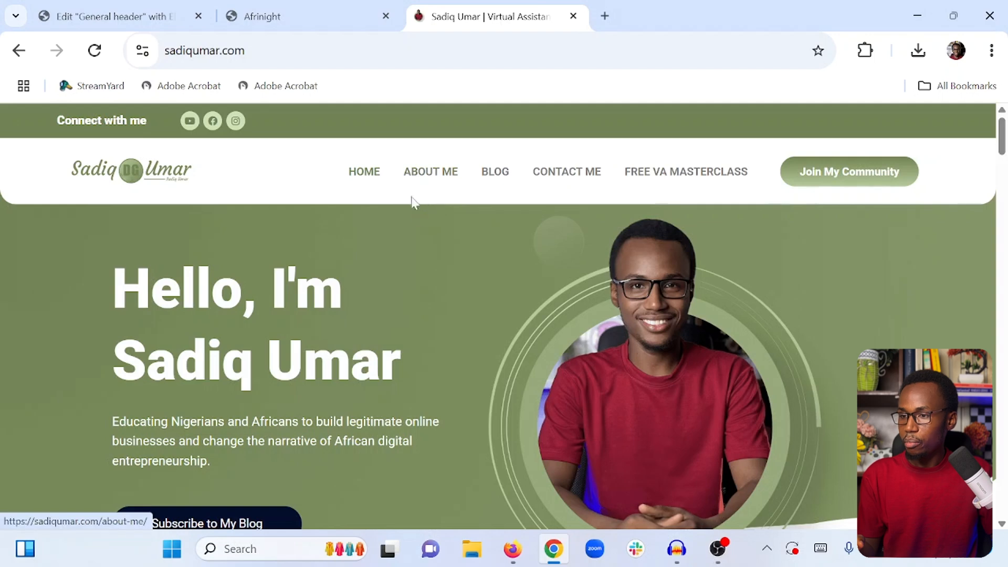
pyautogui.click(167, 6)
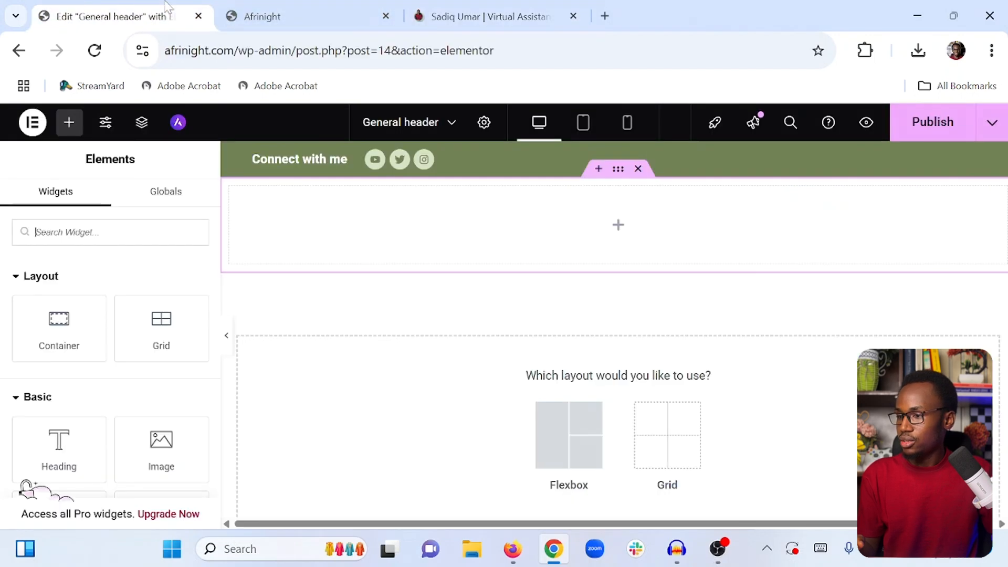
# Nest a container inside the white container and duplicate it
pyautogui.moveTo(59, 321); pyautogui.dragTo(325, 224)
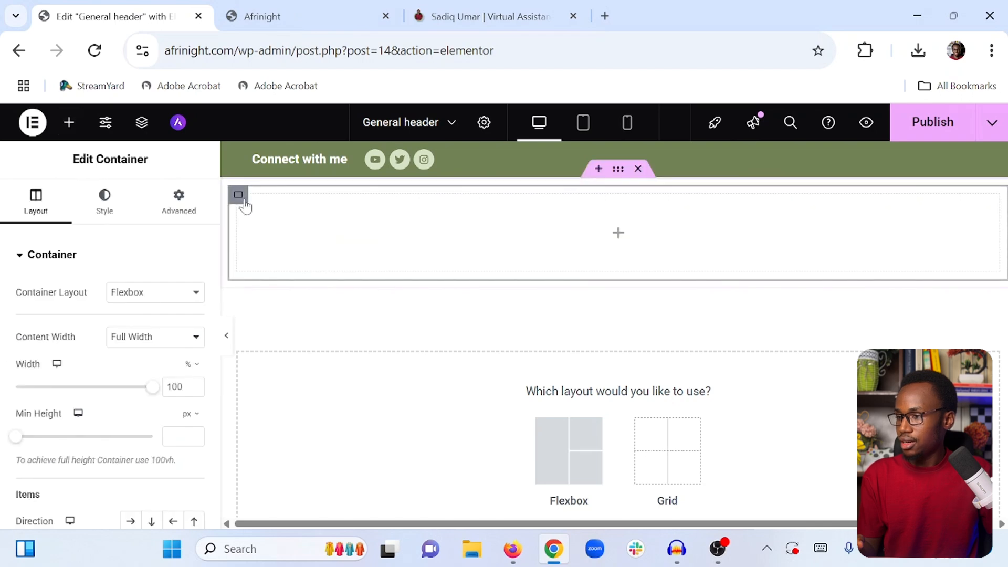
pyautogui.rightClick(241, 204)
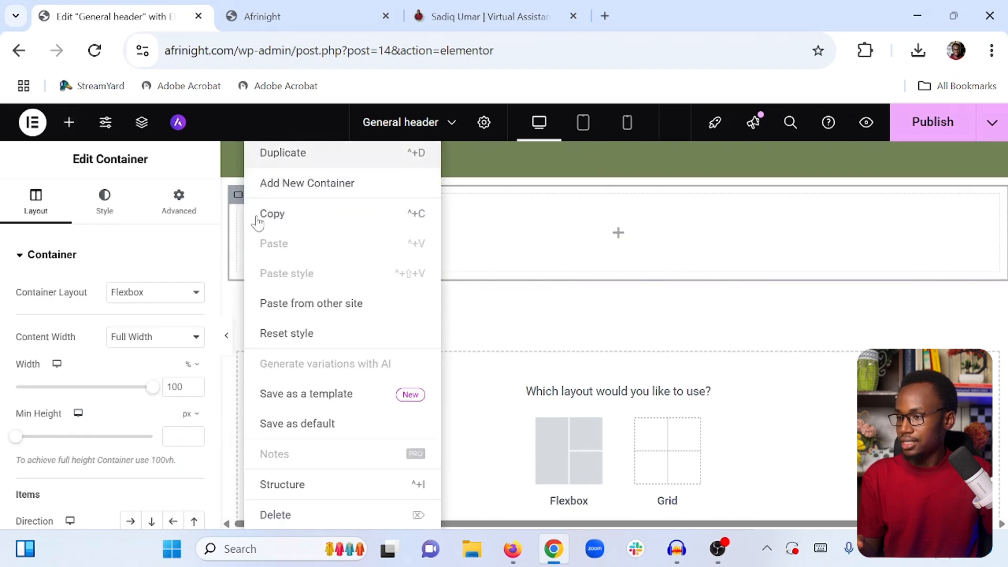
pyautogui.rightClick(293, 172)
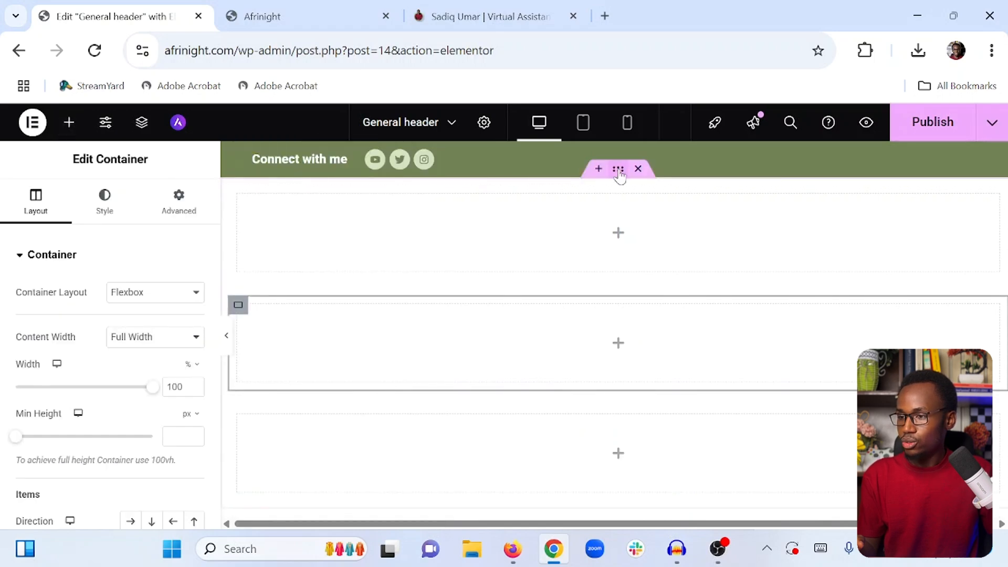
# Set the white container's item direction to row so the inner containers sit side by side
pyautogui.click(105, 202)
pyautogui.scroll(-4, 83, 321)
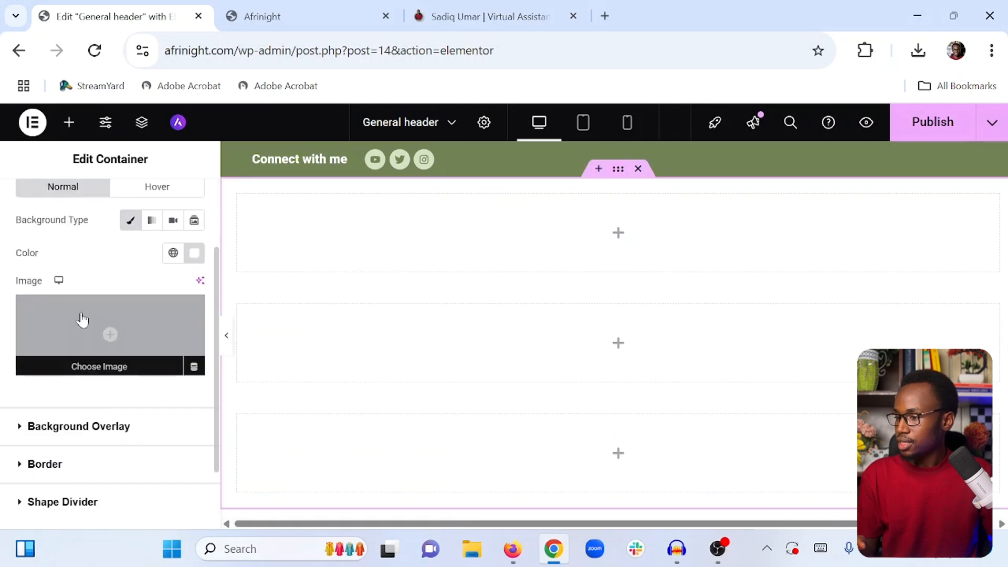
pyautogui.scroll(4, 81, 321)
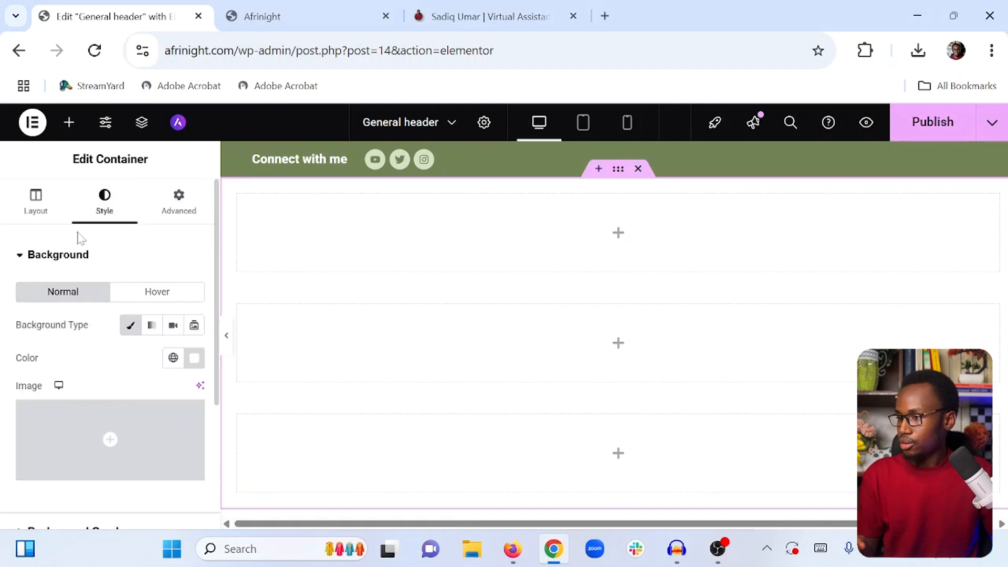
pyautogui.click(34, 215)
pyautogui.scroll(-2, 62, 317)
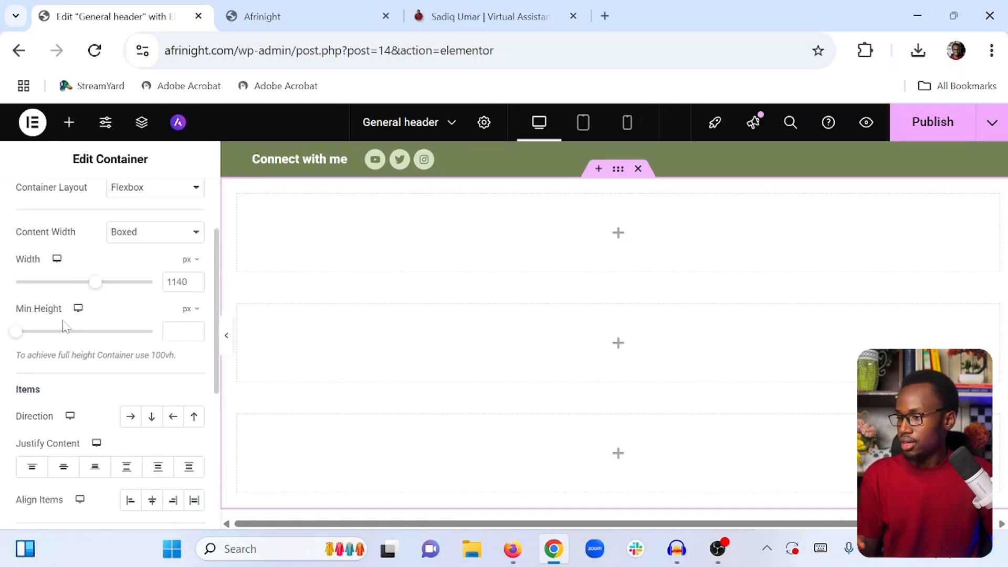
pyautogui.click(131, 418)
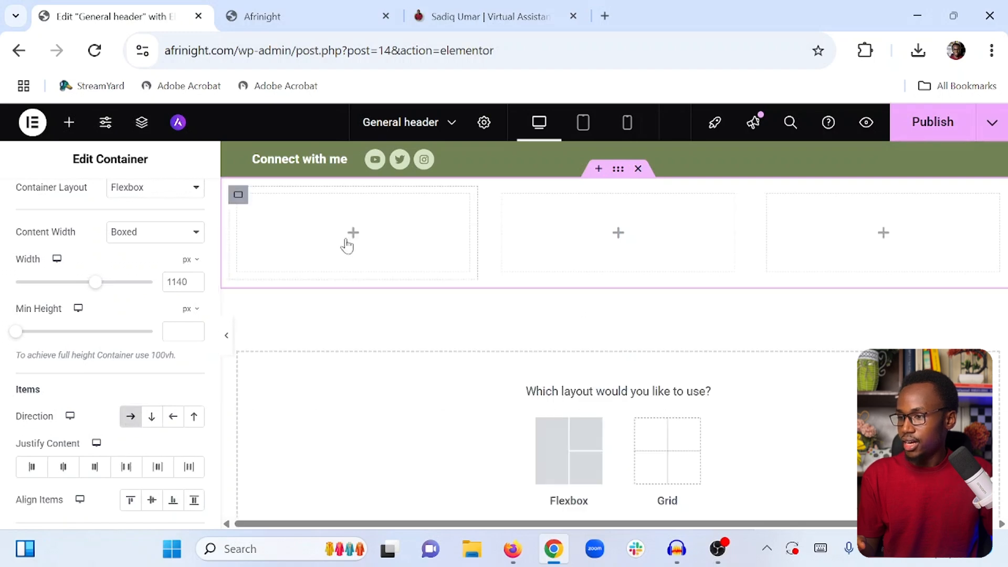
# Add an Image widget into the first inner container
pyautogui.click(69, 123)
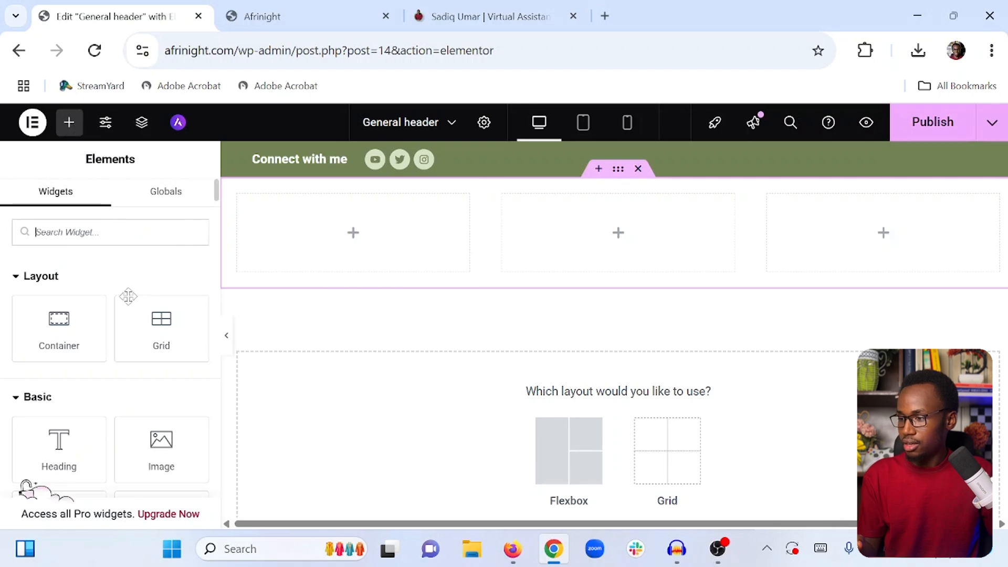
pyautogui.scroll(-4, 129, 297)
pyautogui.scroll(2, 157, 315)
pyautogui.moveTo(160, 331); pyautogui.dragTo(313, 225)
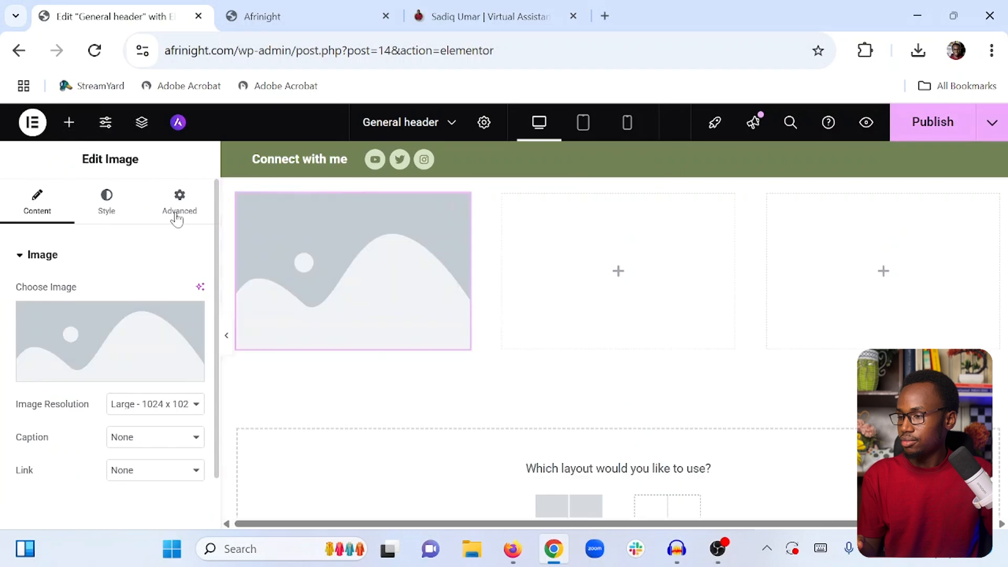
# Upload the Digital-Wealth-Mastery-Logo2 logo from Downloads and insert it into the Image widget
pyautogui.click(98, 331)
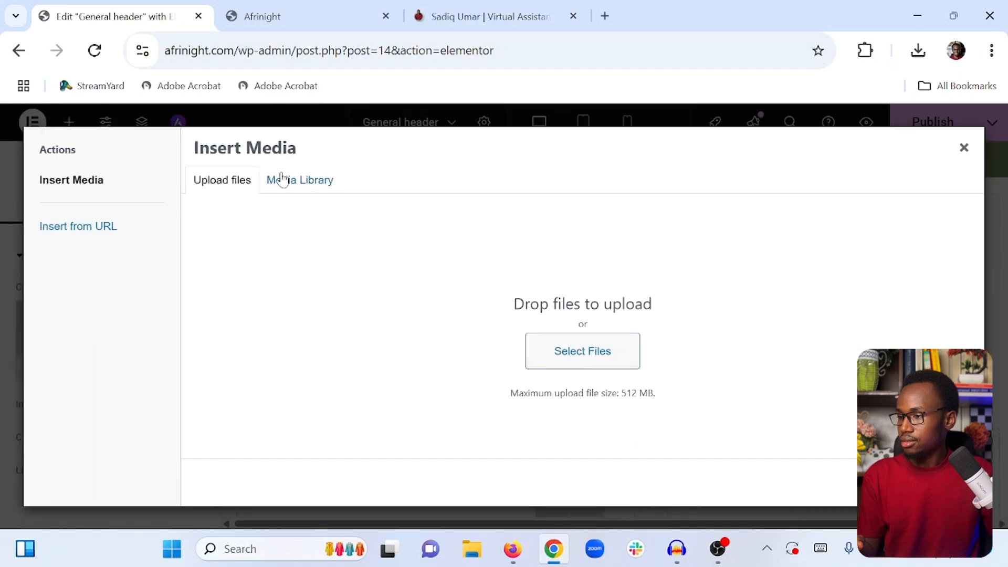
pyautogui.click(552, 351)
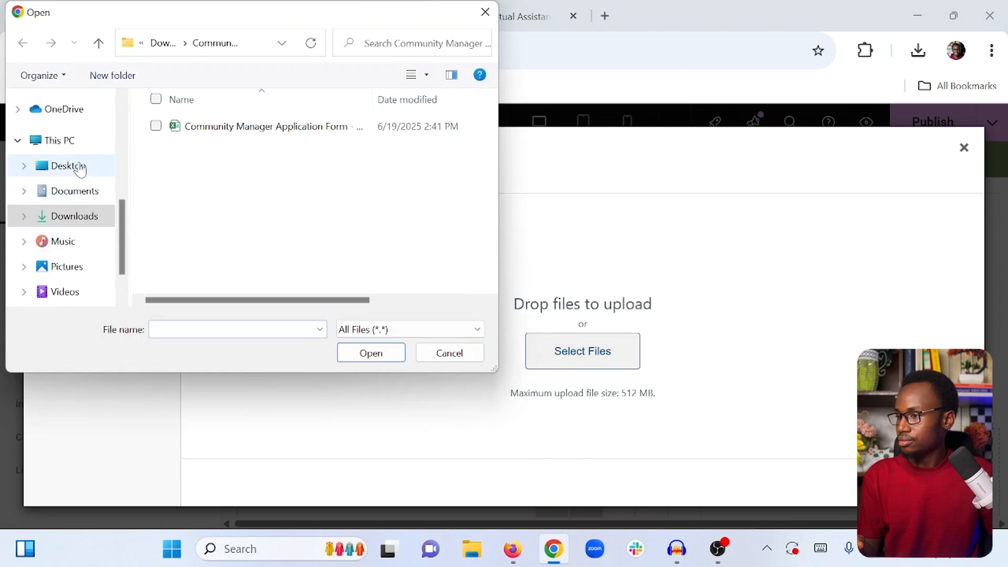
pyautogui.click(82, 217)
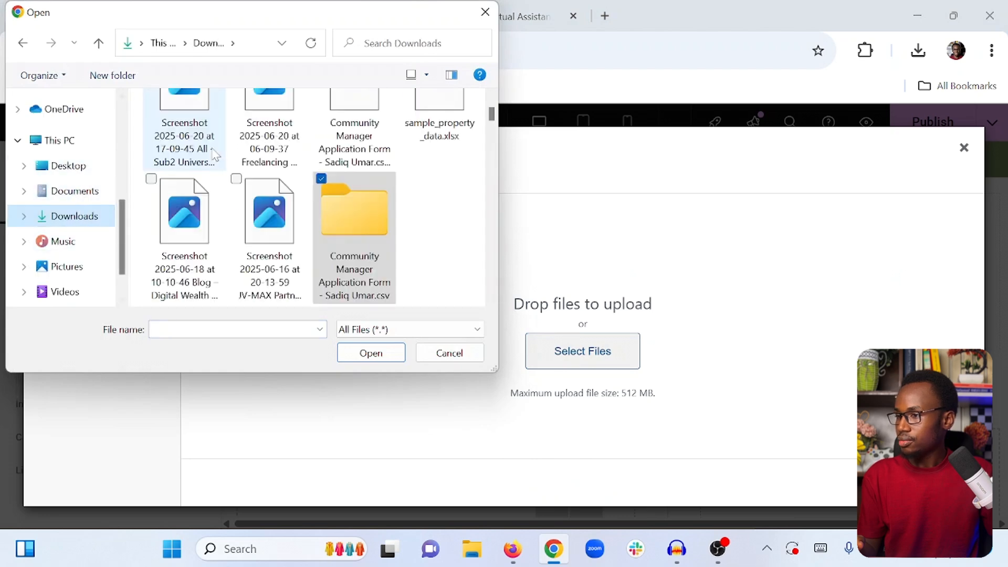
pyautogui.click(181, 176)
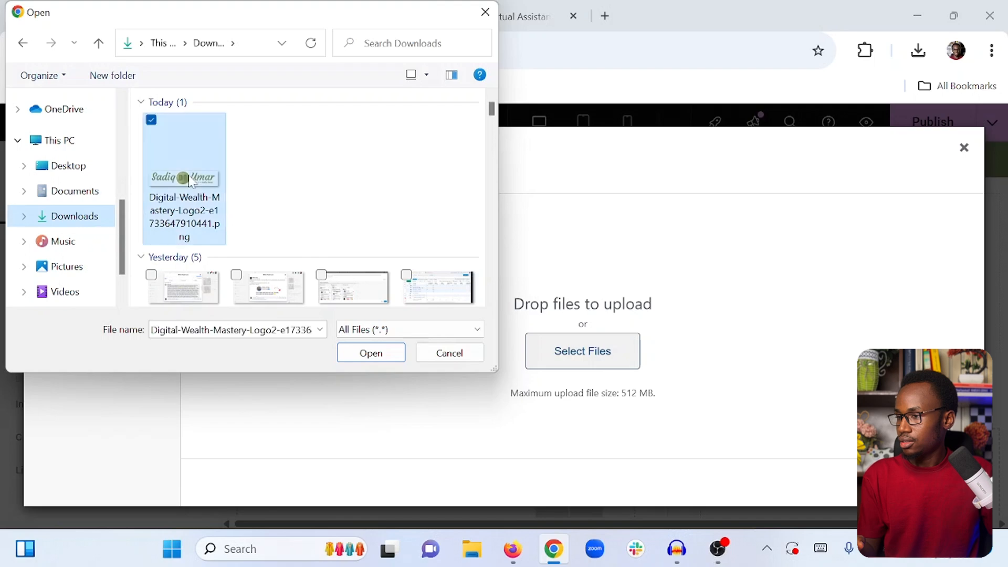
pyautogui.click(372, 353)
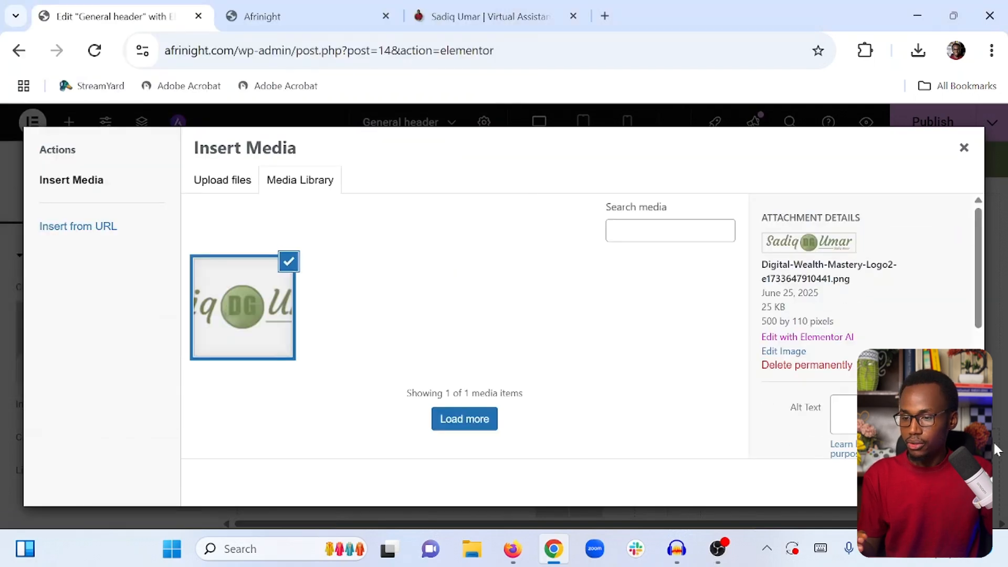
pyautogui.click(948, 483)
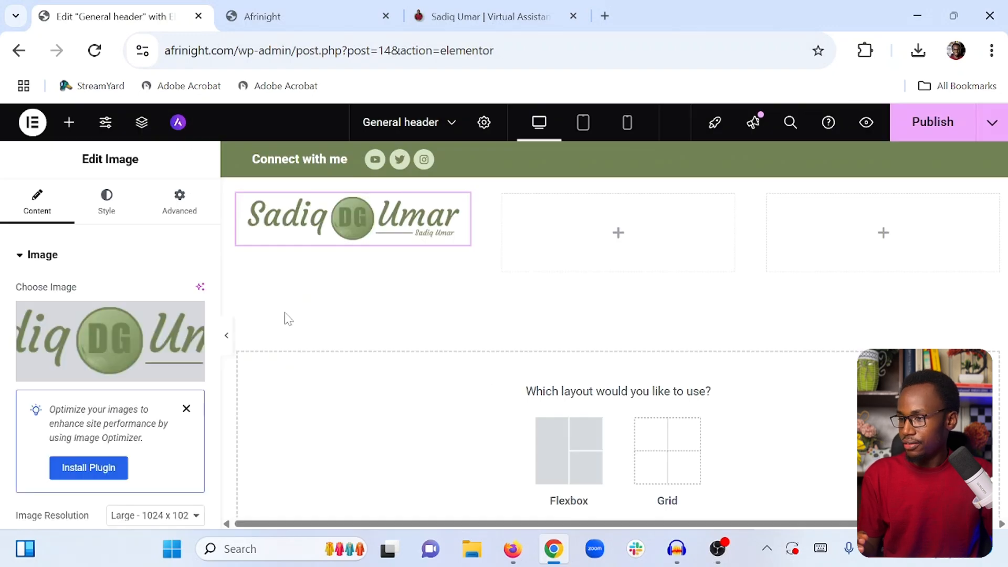
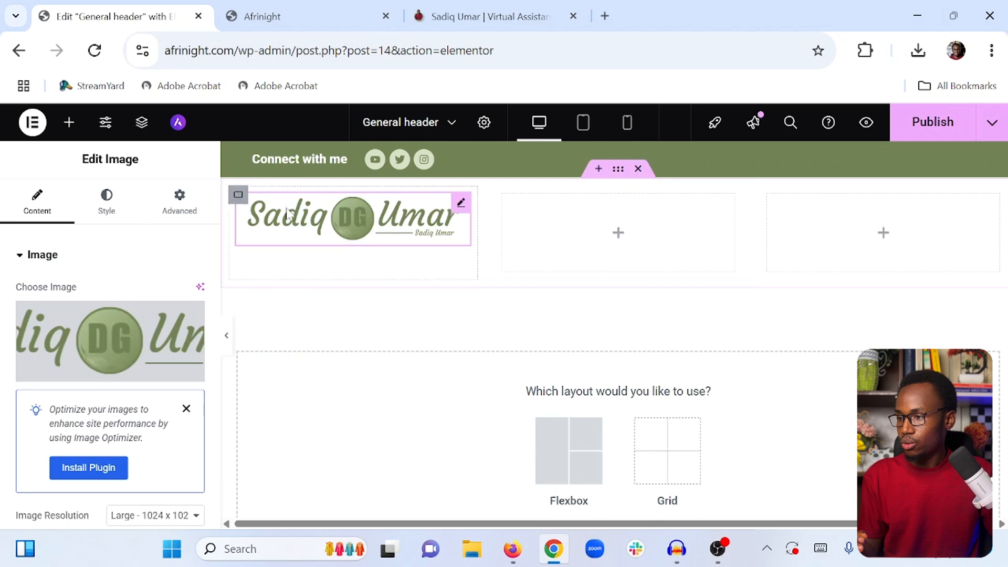
# Narrow the logo's container to about 18% width
pyautogui.click(310, 182)
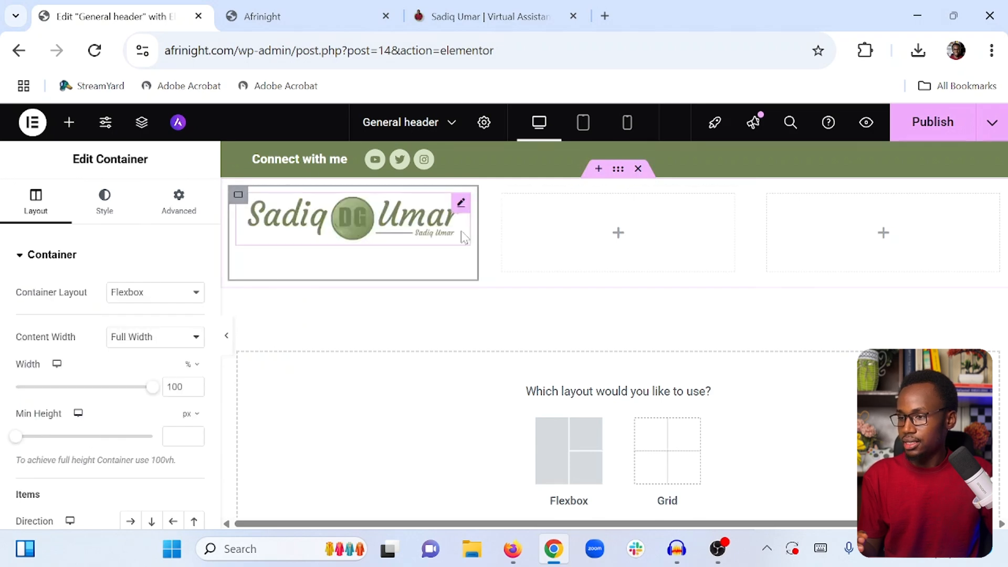
pyautogui.moveTo(475, 232); pyautogui.dragTo(386, 235)
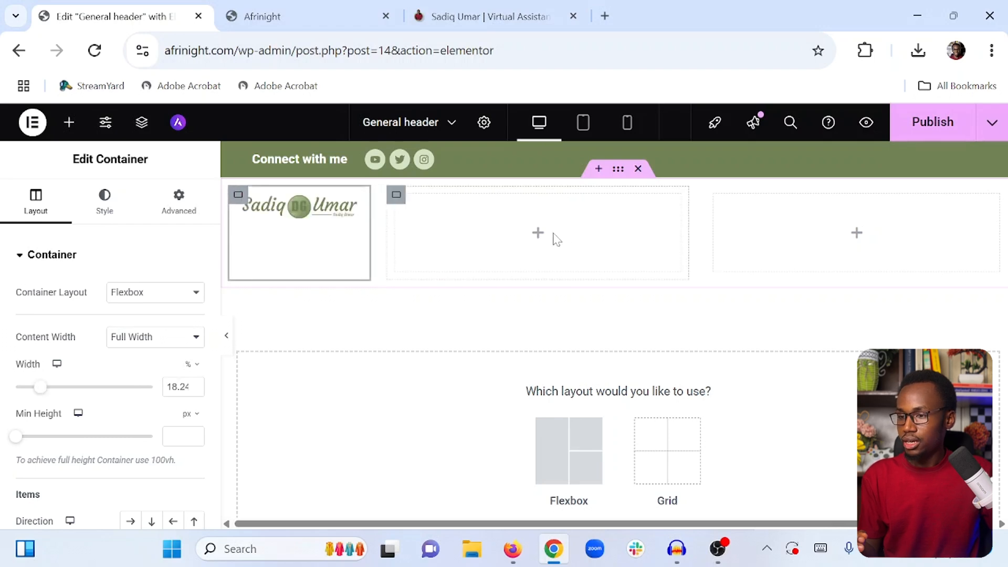
# Add a Button widget into the third inner container
pyautogui.click(69, 123)
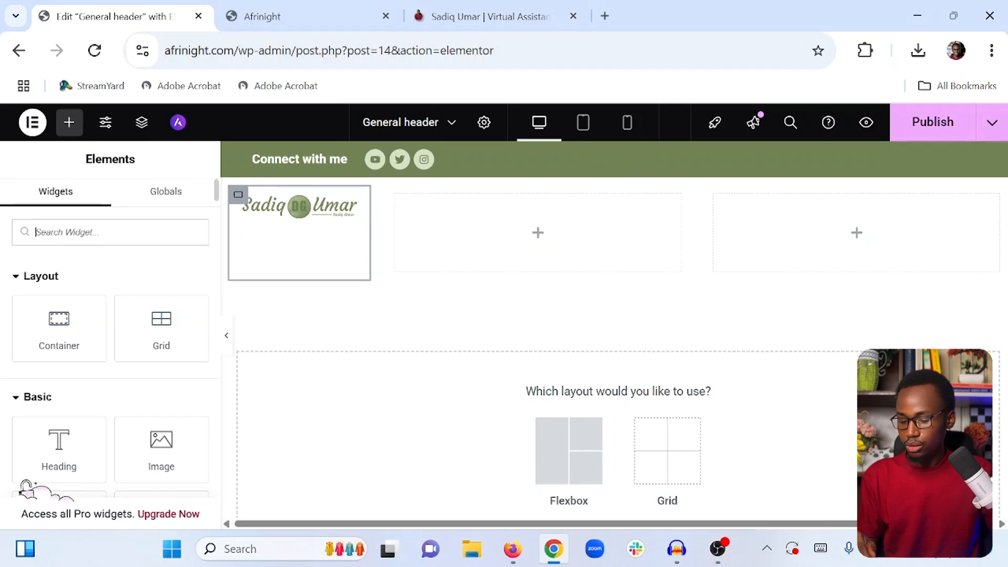
pyautogui.write('butt')
pyautogui.moveTo(58, 288); pyautogui.dragTo(788, 239)
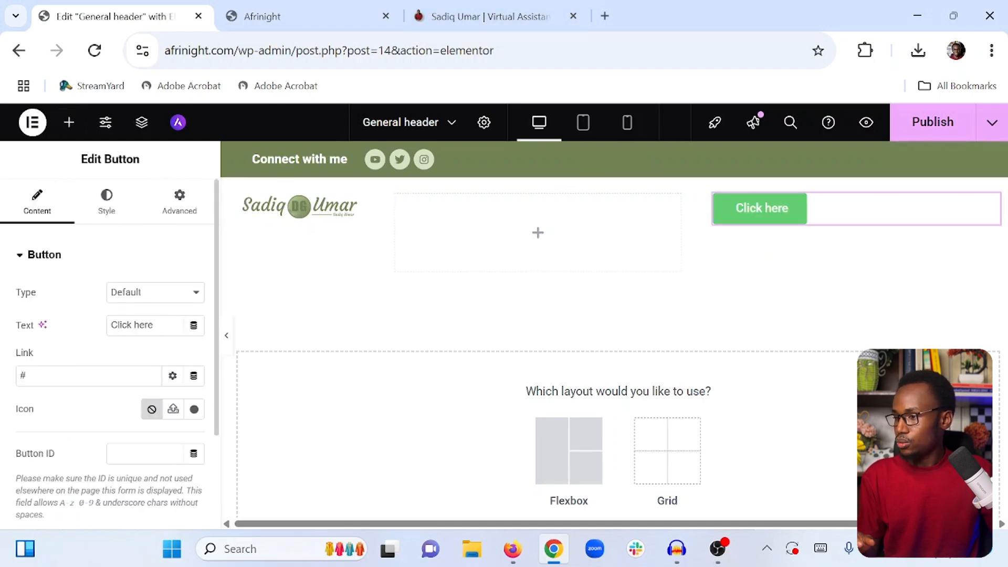
# Set the button text to Join My Community
pyautogui.doubleClick(143, 325)
pyautogui.hotkey('ctrl', 'a')
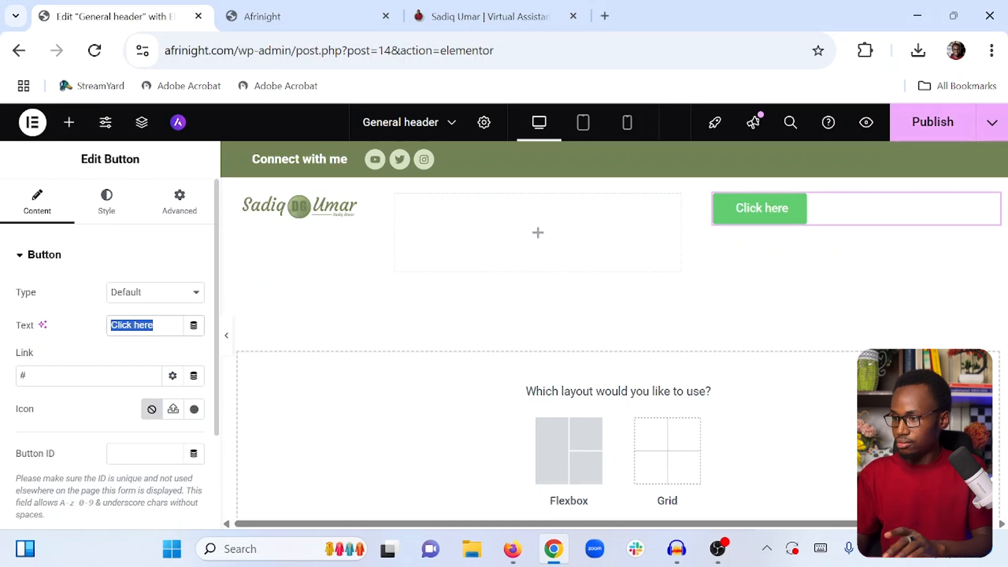
pyautogui.write('Join My')
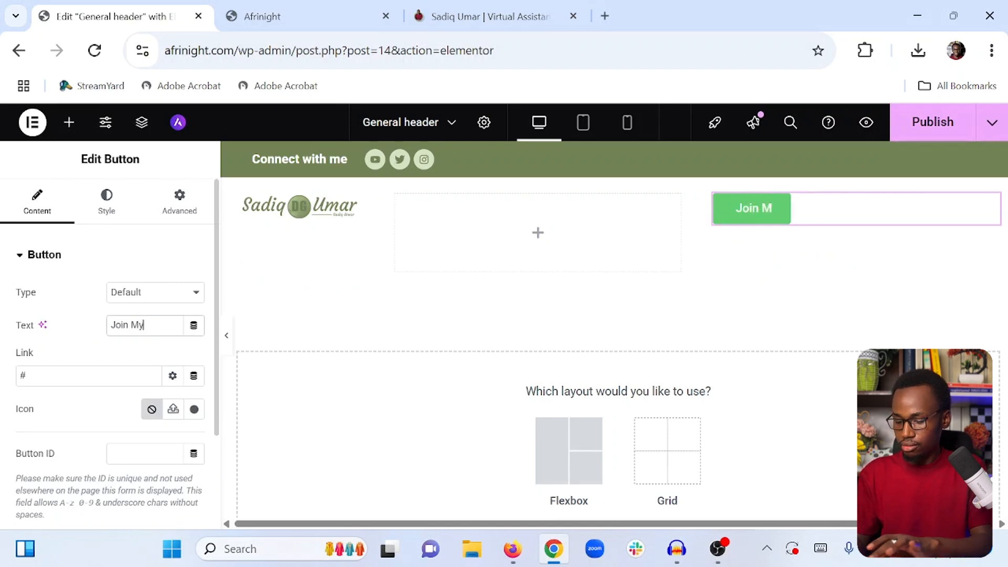
pyautogui.write(' Community')
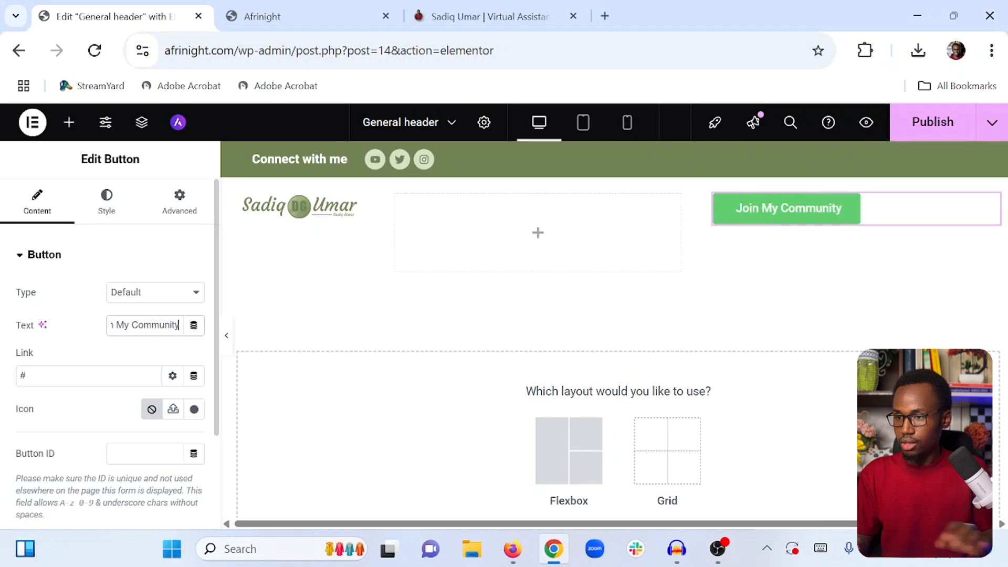
pyautogui.click(74, 376)
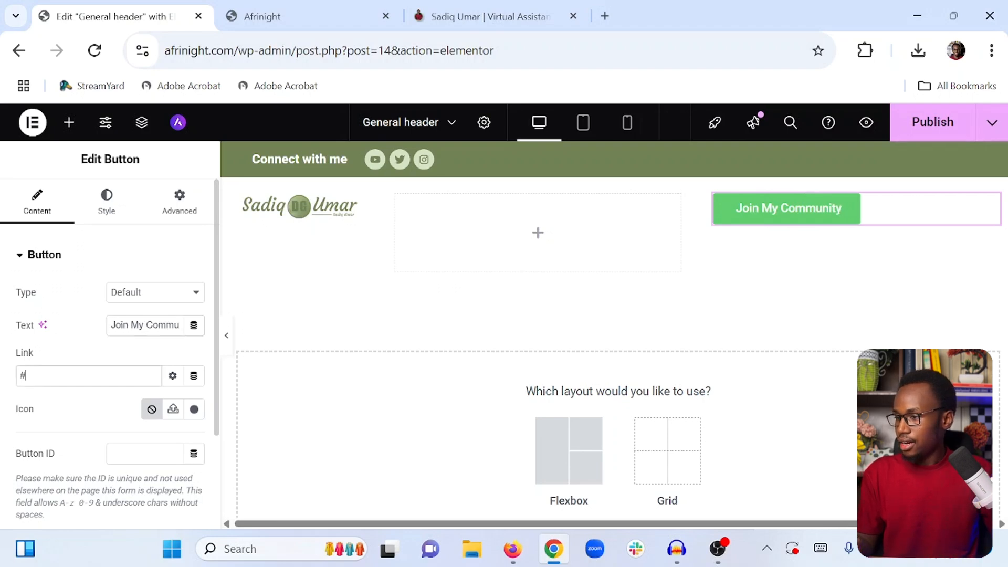
# Align the button to the right
pyautogui.click(107, 213)
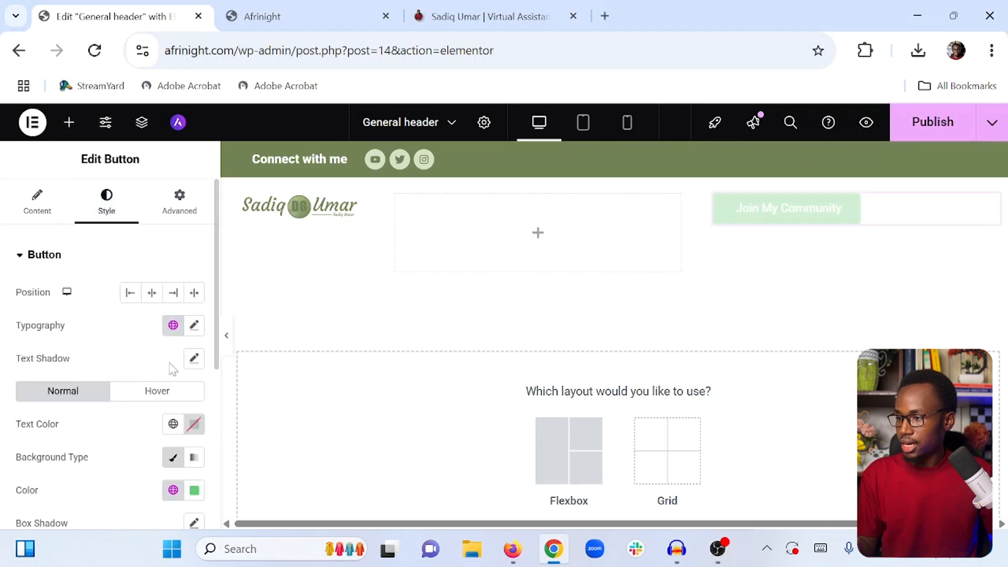
pyautogui.click(169, 298)
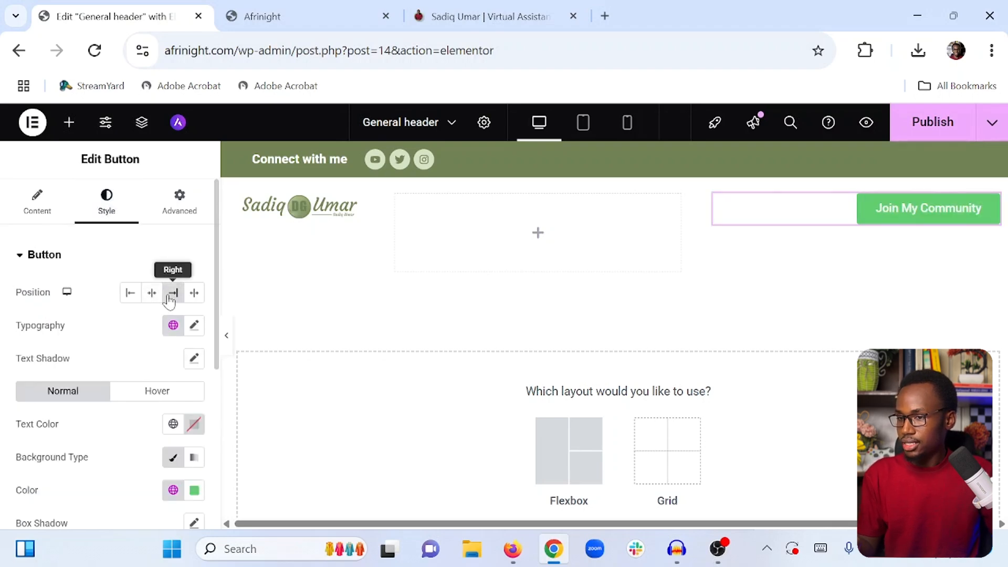
# Set the button background colour to #718355
pyautogui.click(194, 493)
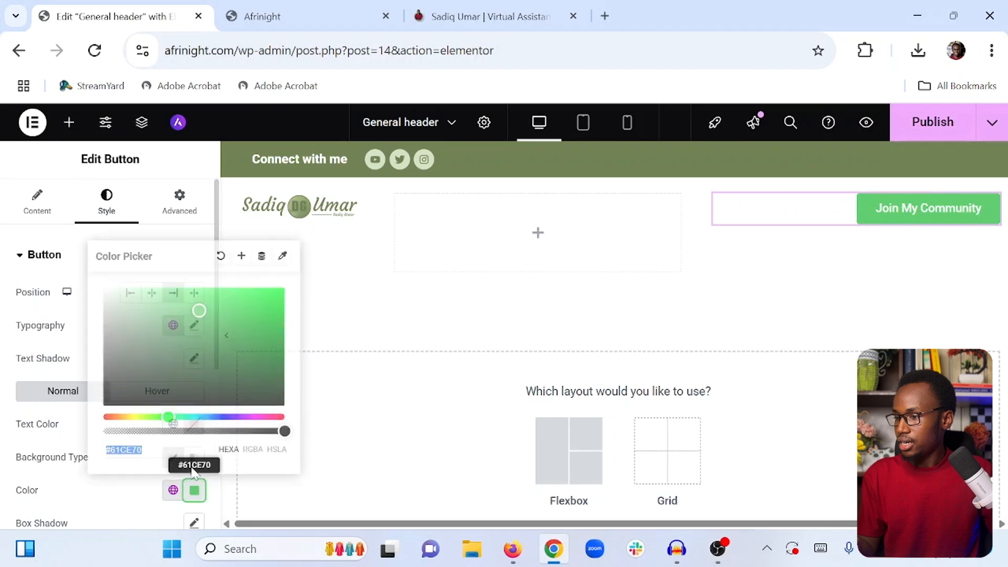
pyautogui.write('7')
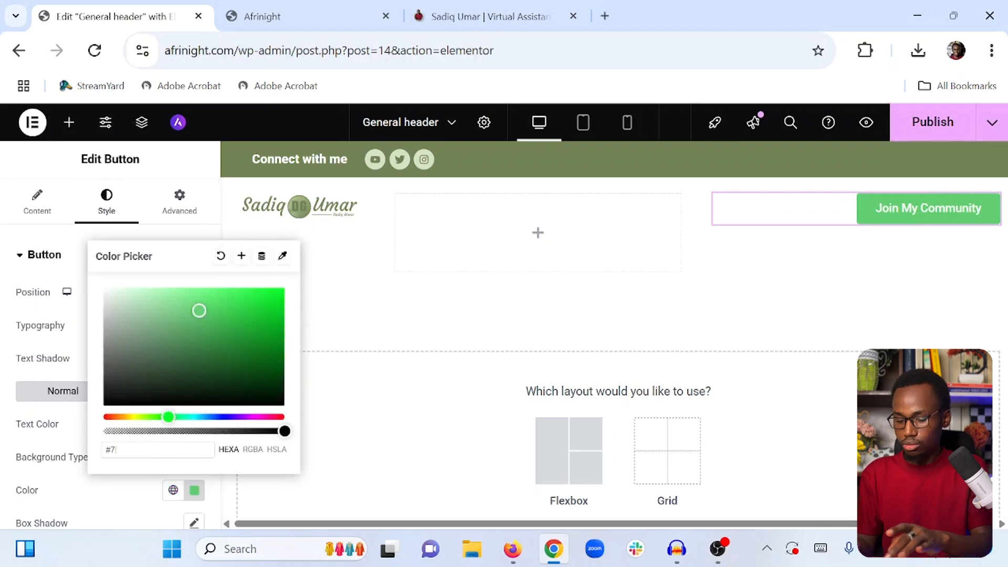
pyautogui.write('18355')
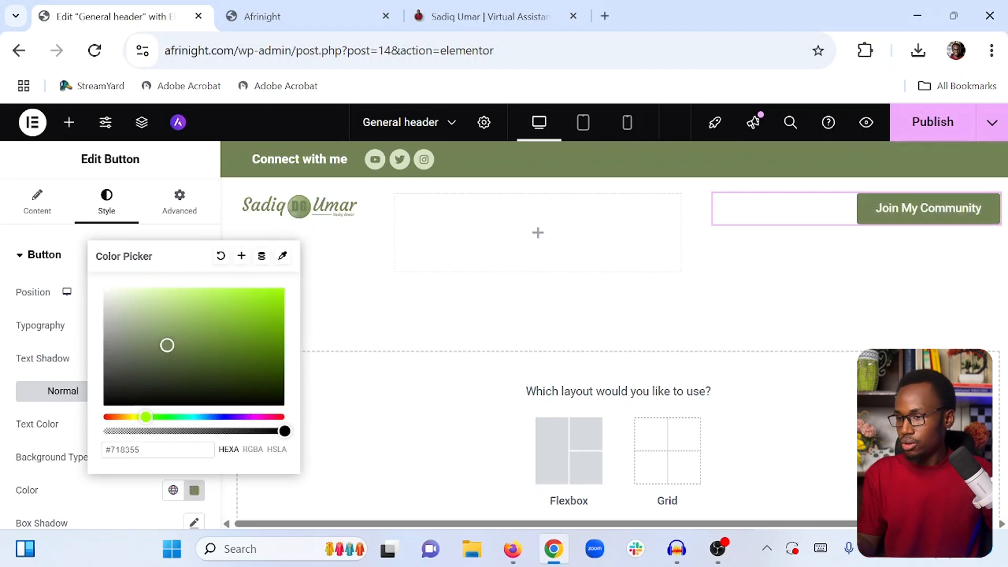
pyautogui.click(101, 416)
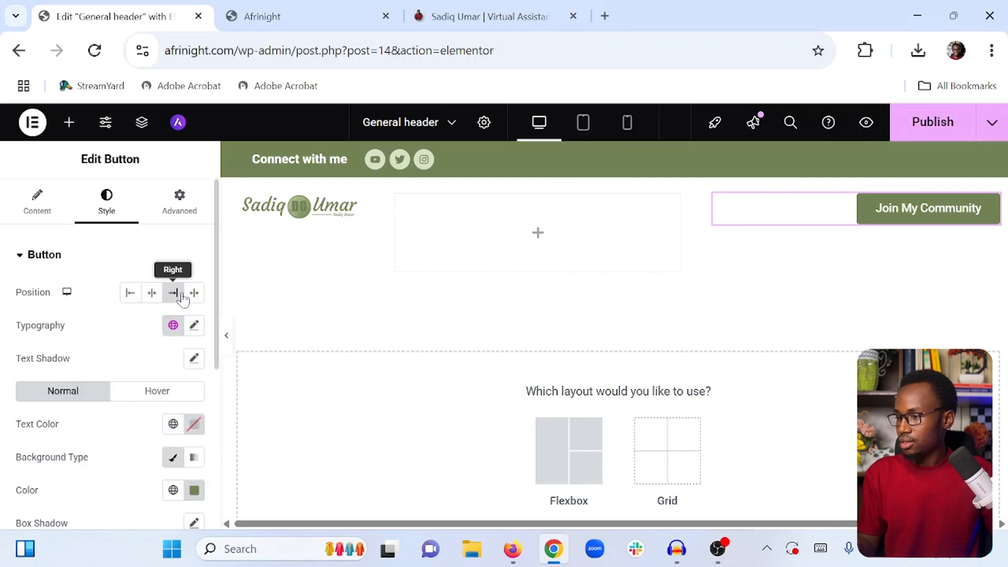
# Set the button's typography size to 15 px
pyautogui.click(195, 327)
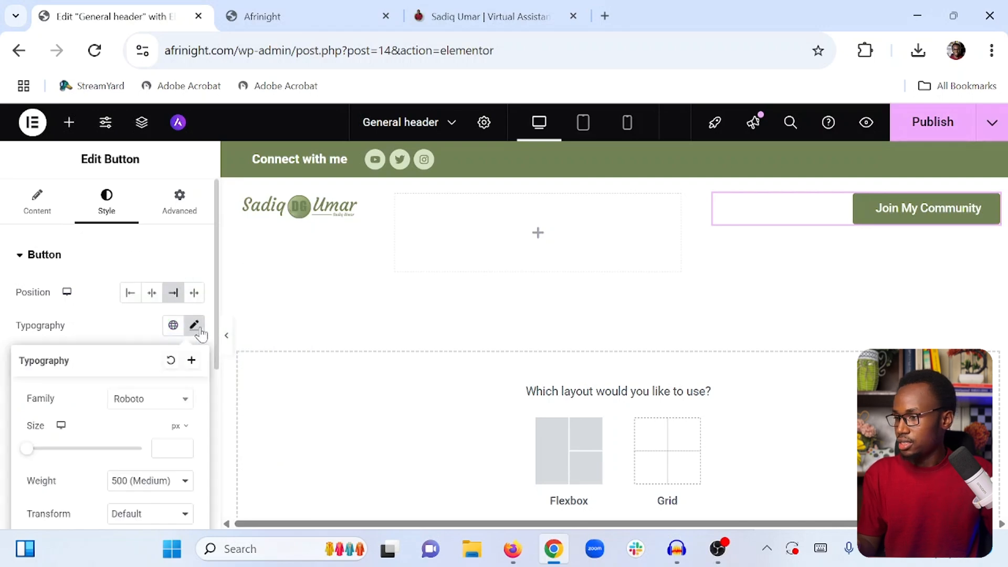
pyautogui.scroll(-2, 142, 368)
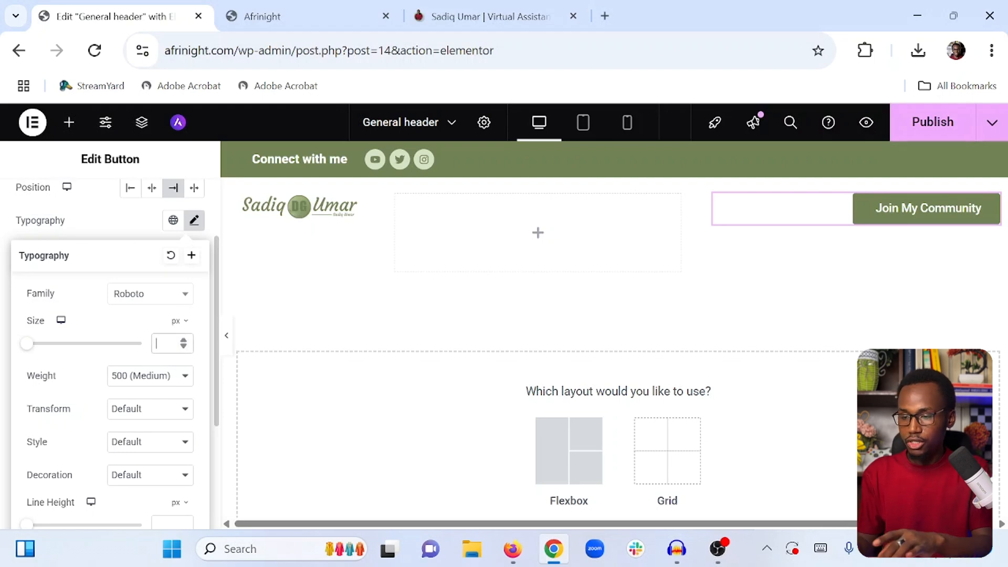
pyautogui.write('18')
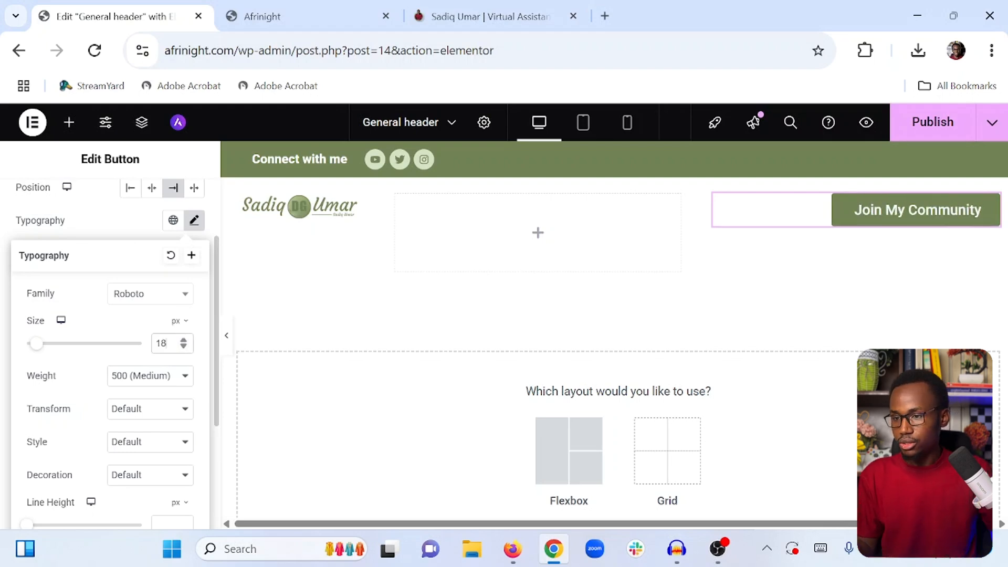
pyautogui.click(184, 348)
pyautogui.click(183, 348)
pyautogui.click(184, 348)
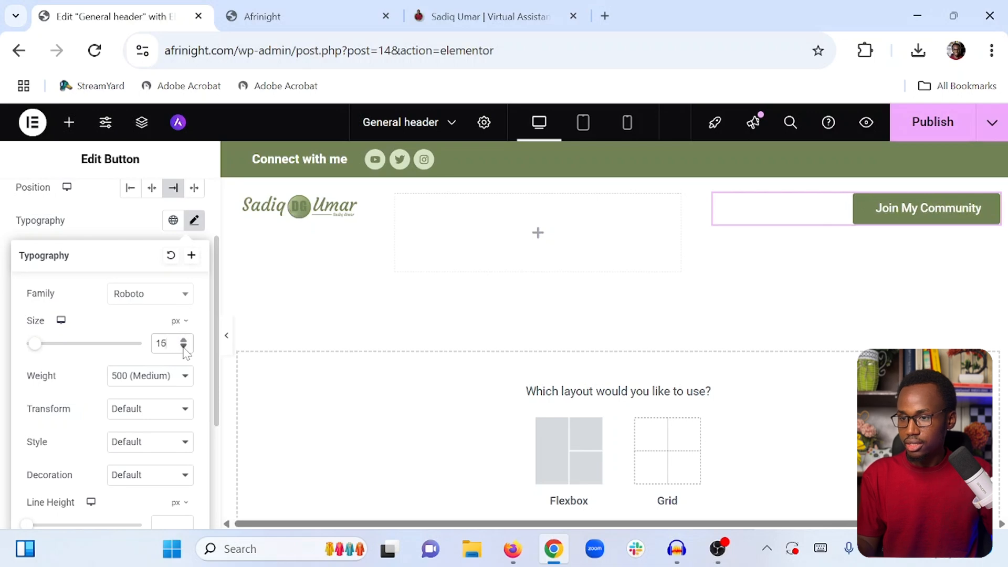
pyautogui.click(157, 387)
pyautogui.click(153, 259)
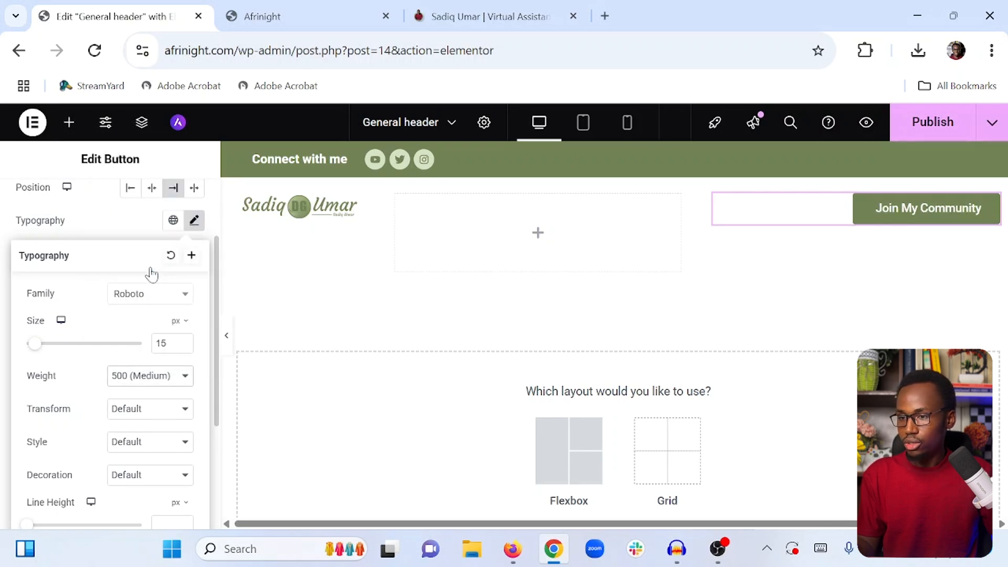
pyautogui.click(128, 231)
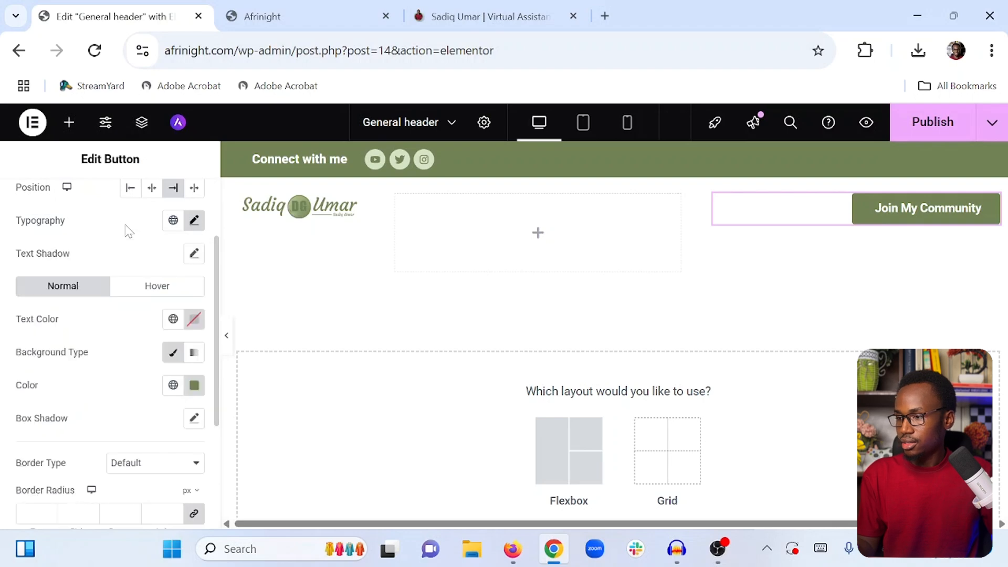
# Set the button's border radius to 50 px on all corners
pyautogui.scroll(-4, 141, 330)
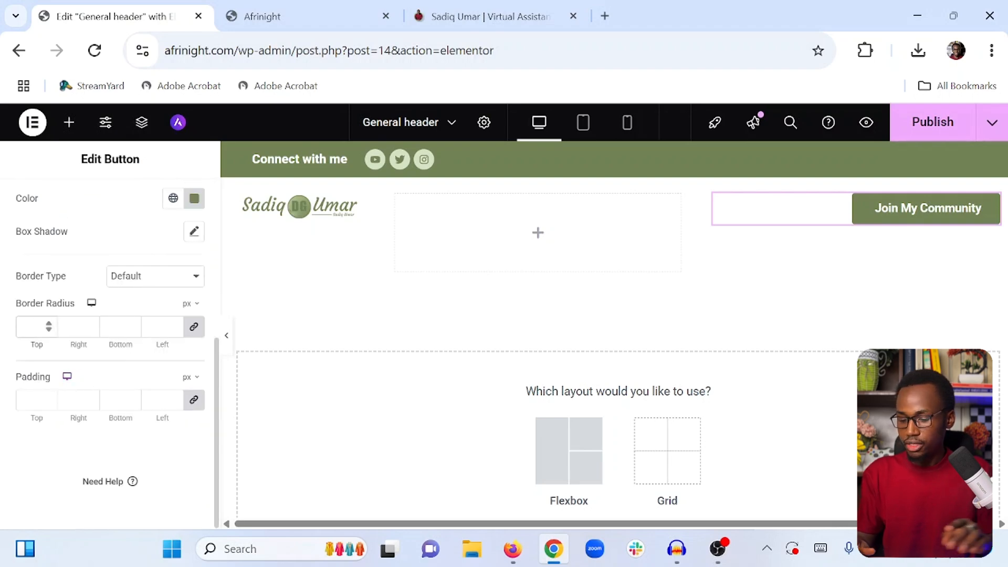
pyautogui.write('50')
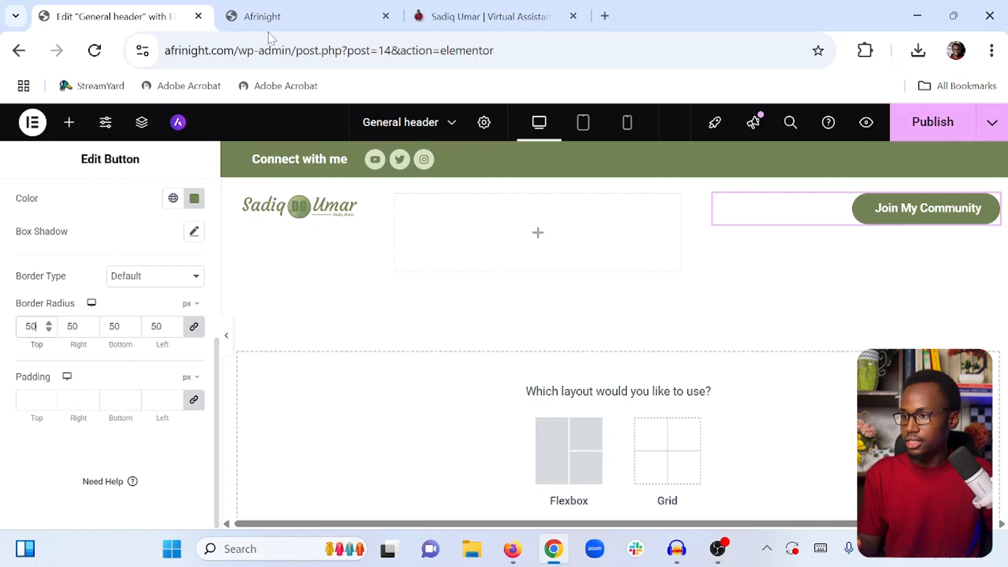
# Compare the button with the one on sadiqumar.com
pyautogui.click(474, 7)
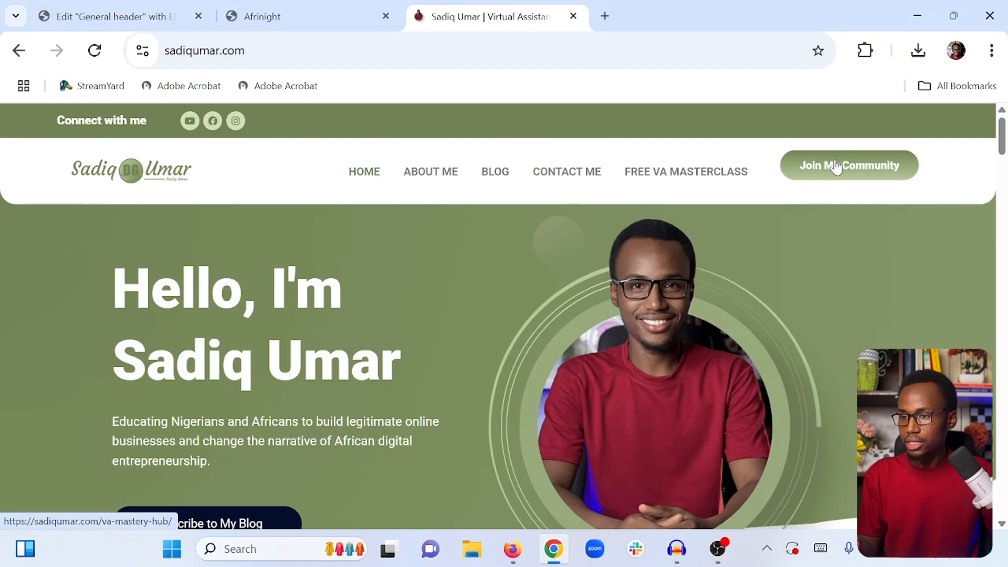
pyautogui.click(106, 15)
# Change the button background to a gradient with second colour #A1B87E
pyautogui.scroll(4, 105, 281)
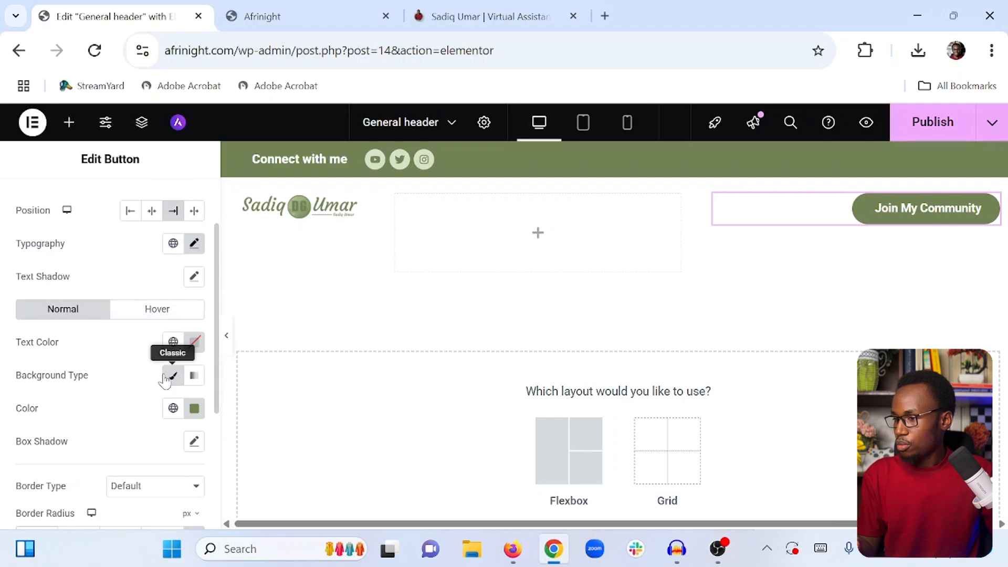
pyautogui.click(195, 380)
pyautogui.scroll(-4, 168, 378)
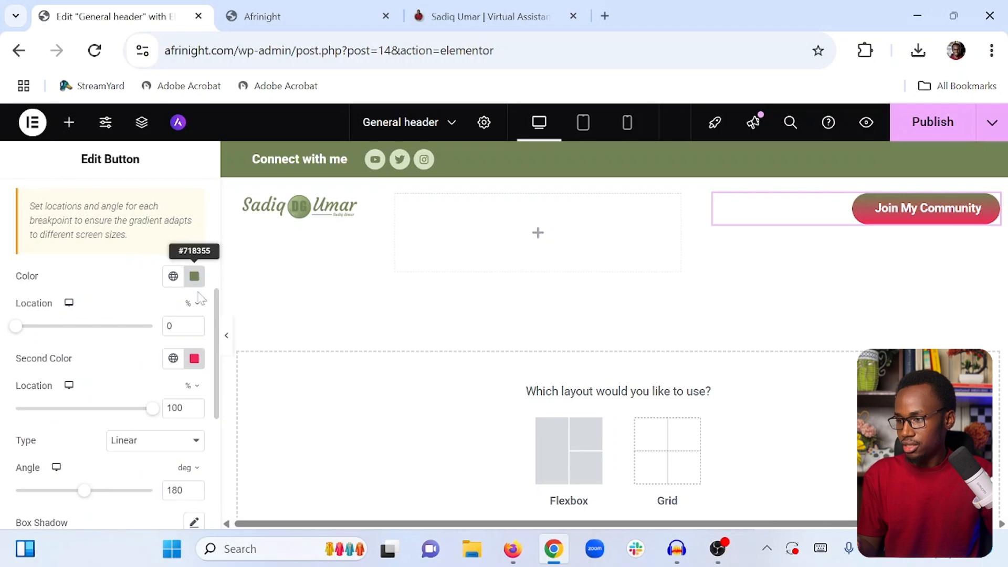
pyautogui.click(195, 359)
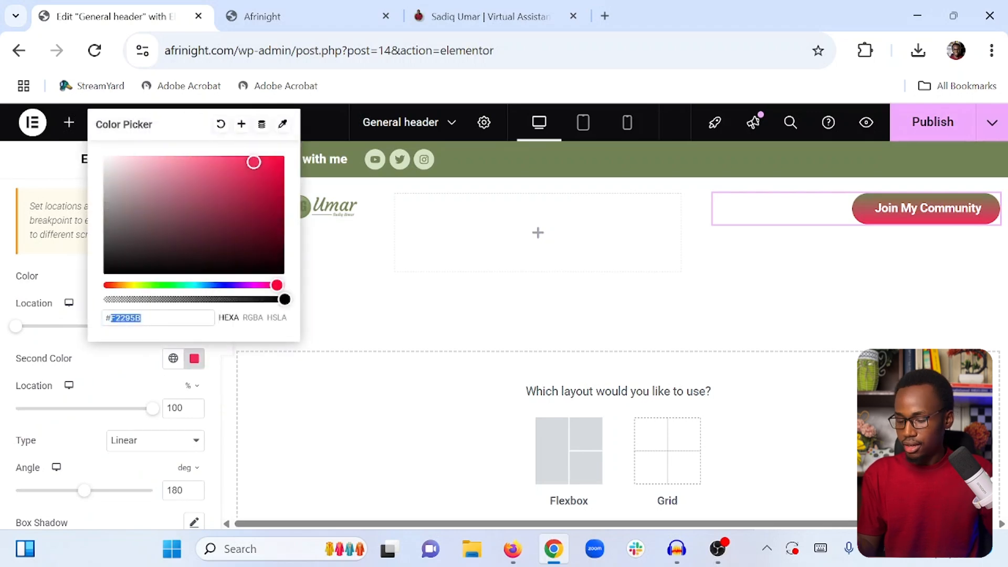
pyautogui.write('71')
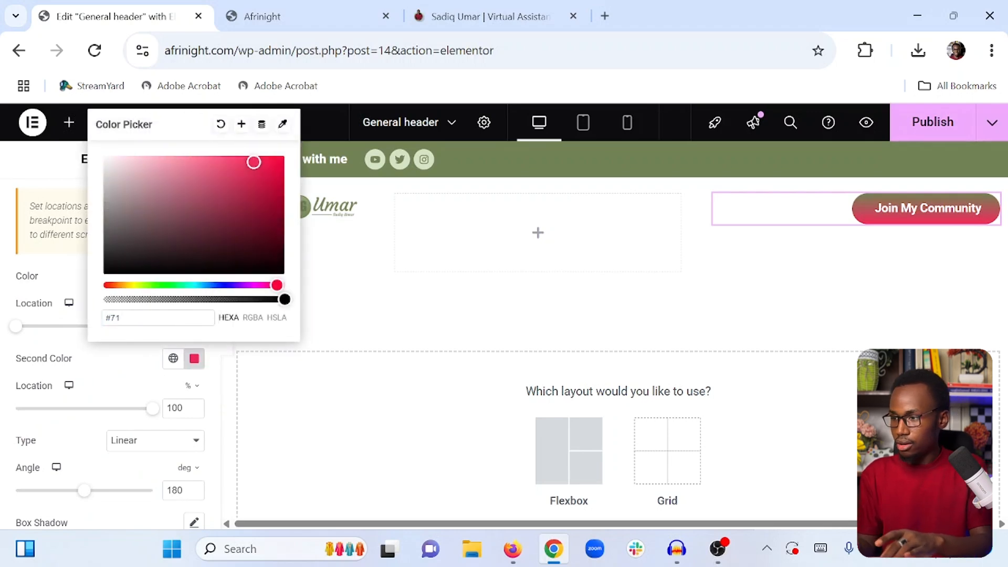
pyautogui.write('8355')
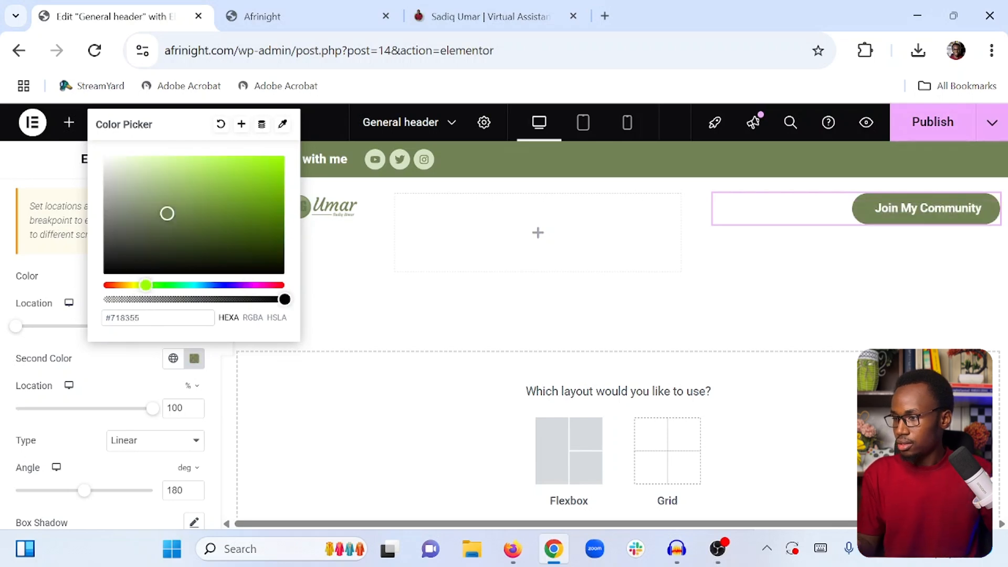
pyautogui.moveTo(170, 214); pyautogui.dragTo(161, 189)
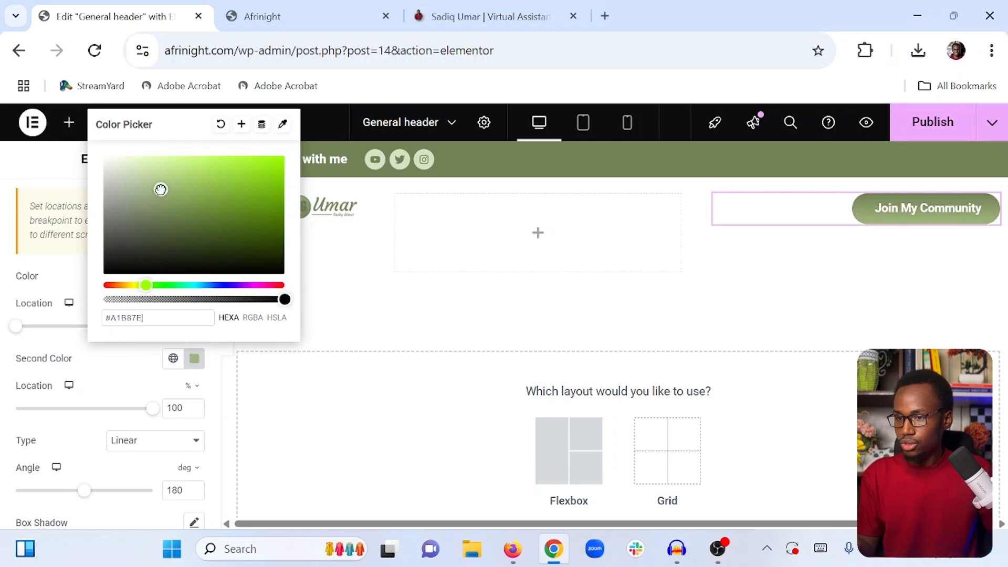
pyautogui.click(139, 371)
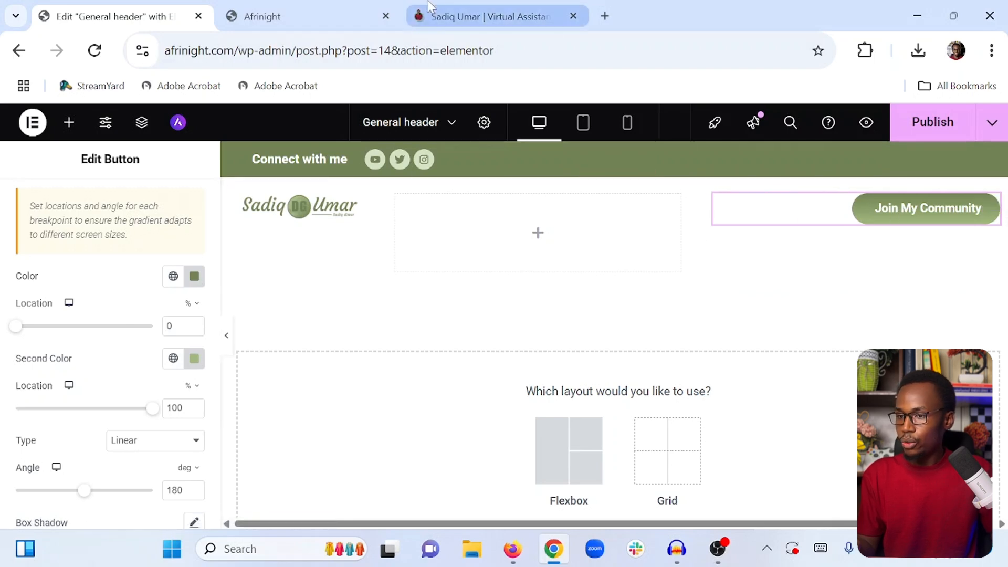
# Compare the gradient button against the reference site and review its style settings
pyautogui.click(462, 16)
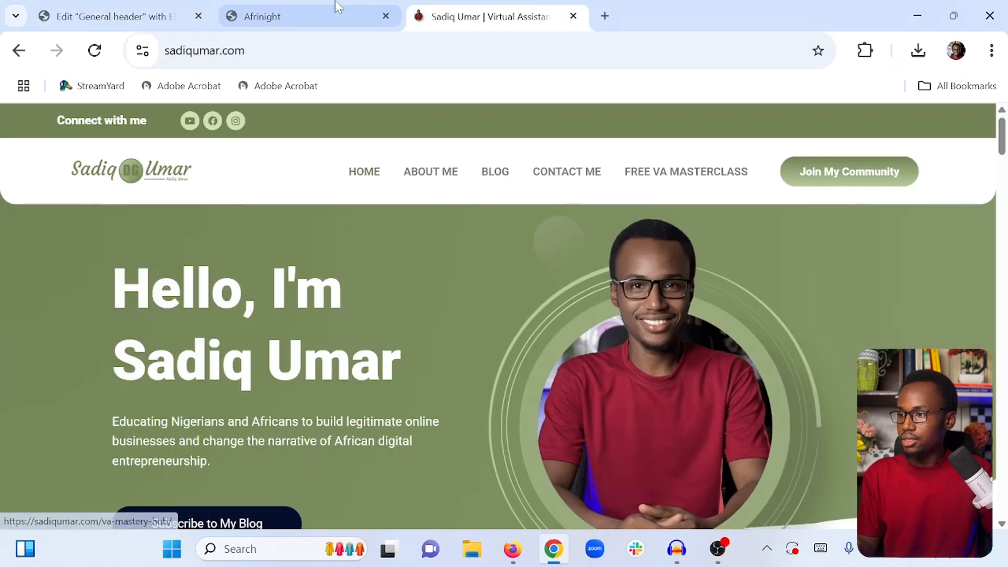
pyautogui.click(121, 16)
pyautogui.click(990, 207)
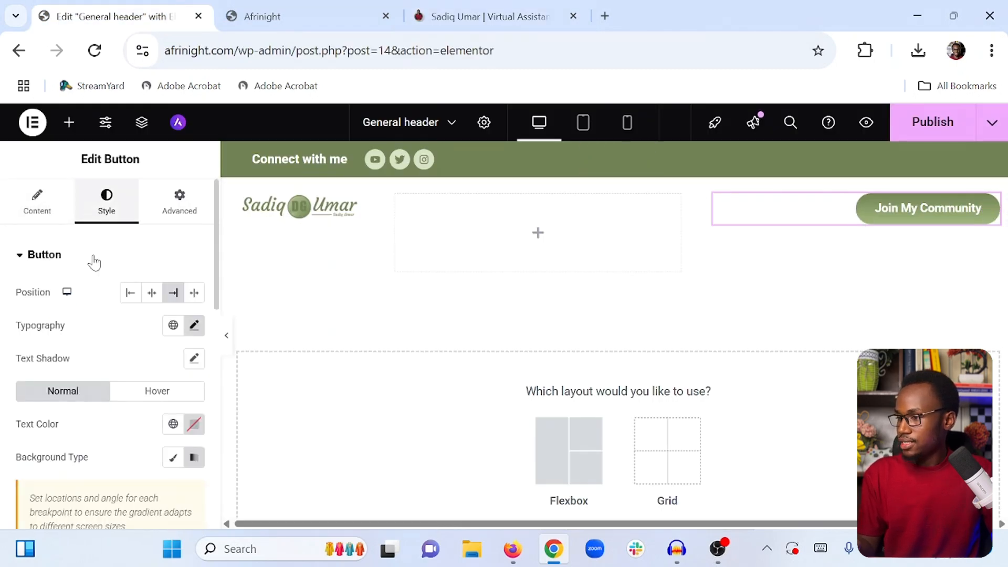
pyautogui.scroll(-8, 99, 304)
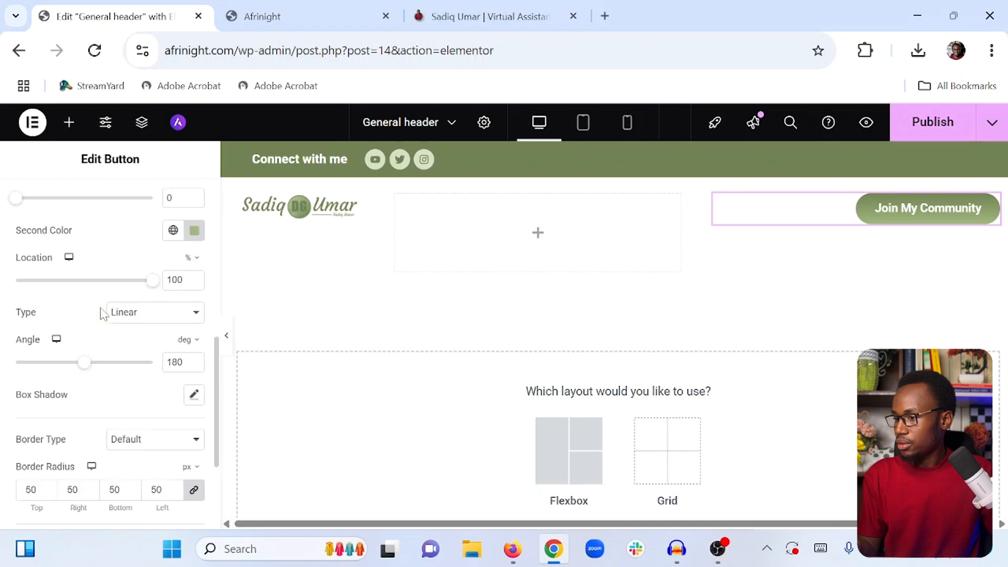
pyautogui.scroll(-2, 104, 314)
pyautogui.scroll(10, 102, 316)
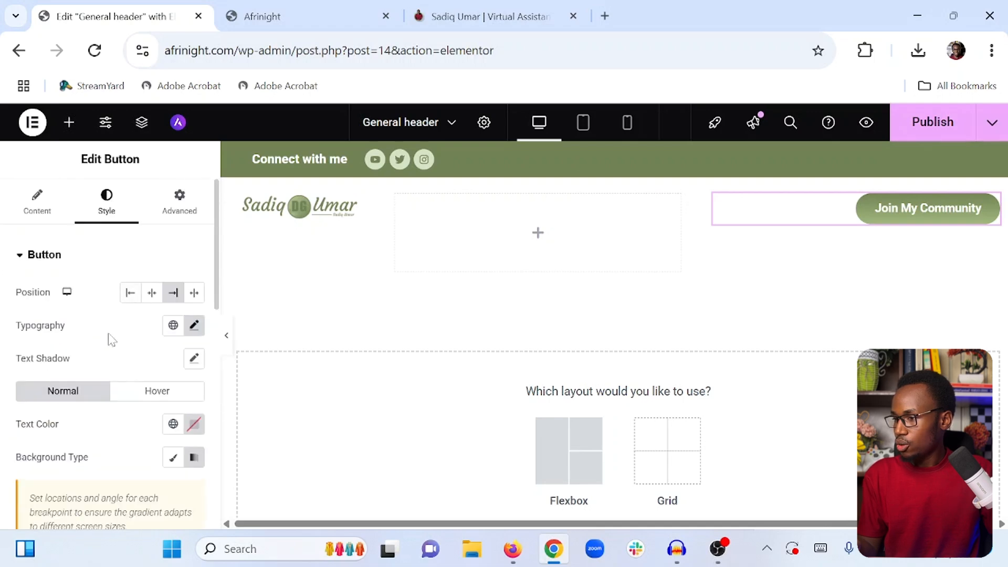
# Set the button's hover animation to Float and save the template as a draft
pyautogui.click(155, 392)
pyautogui.scroll(-4, 102, 357)
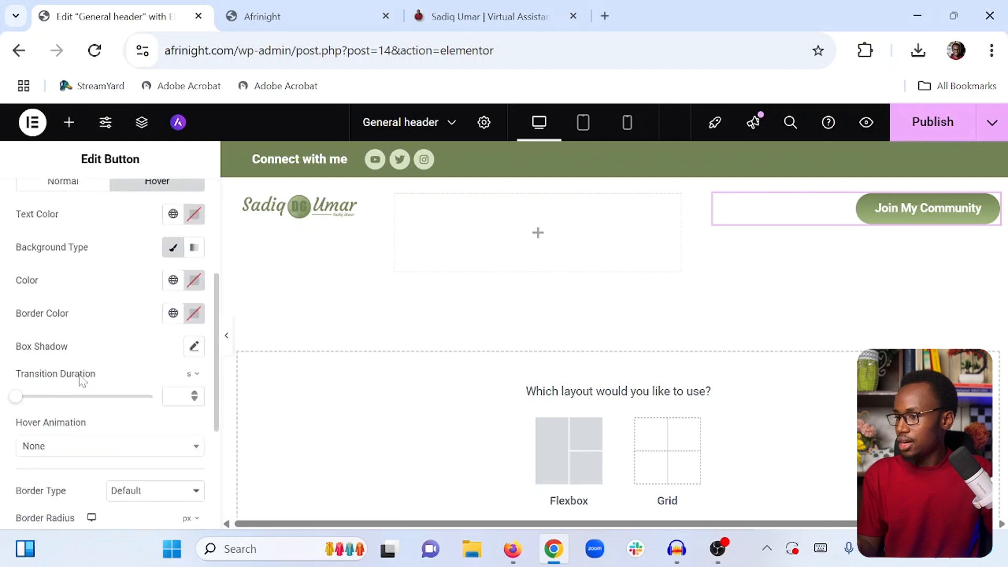
pyautogui.scroll(-2, 58, 421)
pyautogui.click(58, 344)
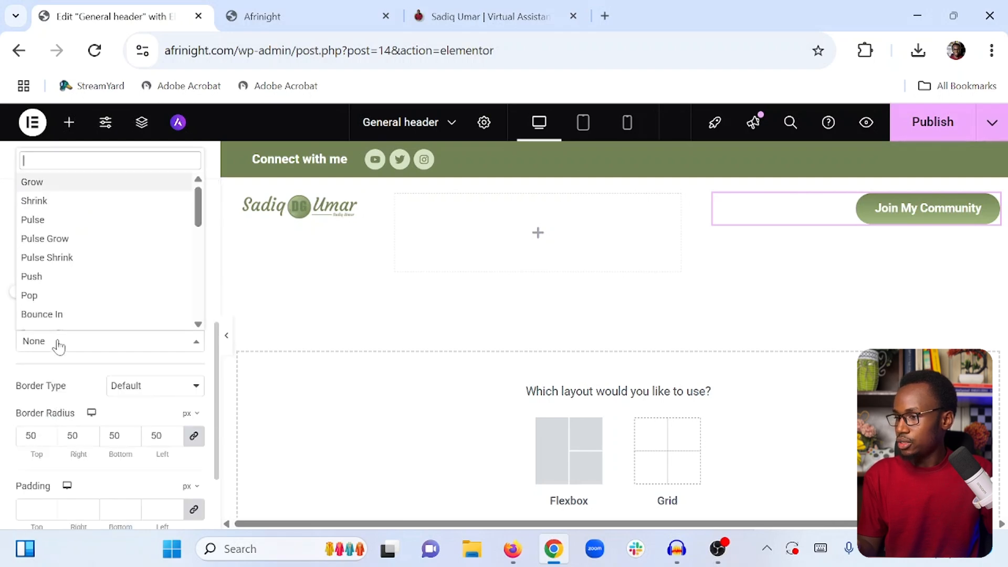
pyautogui.scroll(-2, 65, 239)
pyautogui.scroll(-6, 65, 239)
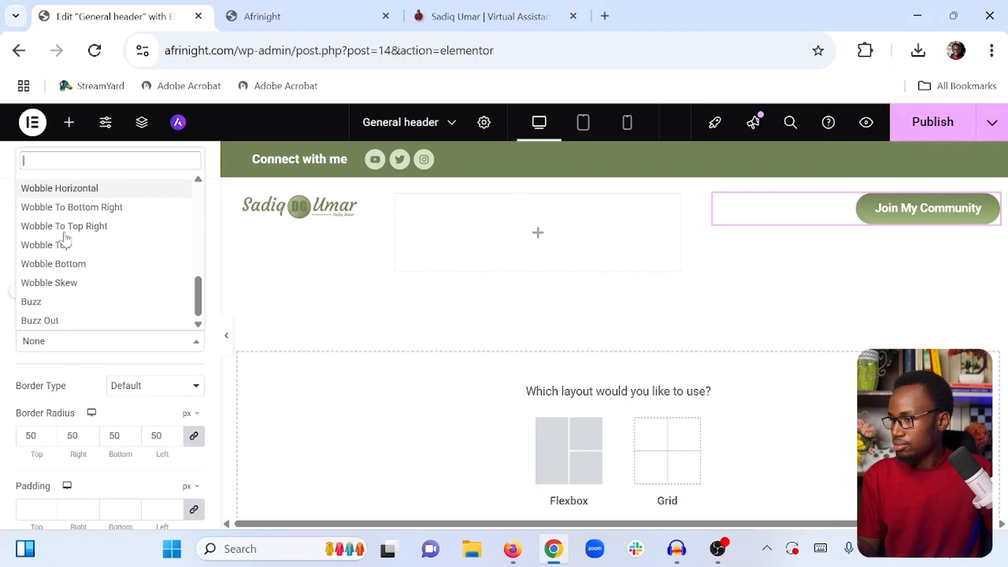
pyautogui.scroll(2, 65, 240)
pyautogui.scroll(2, 64, 242)
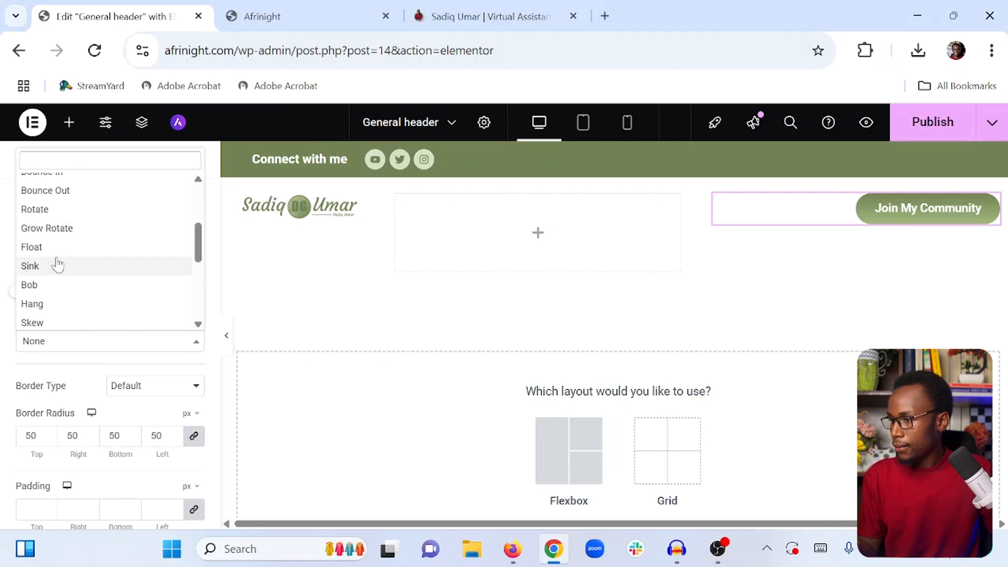
pyautogui.click(56, 248)
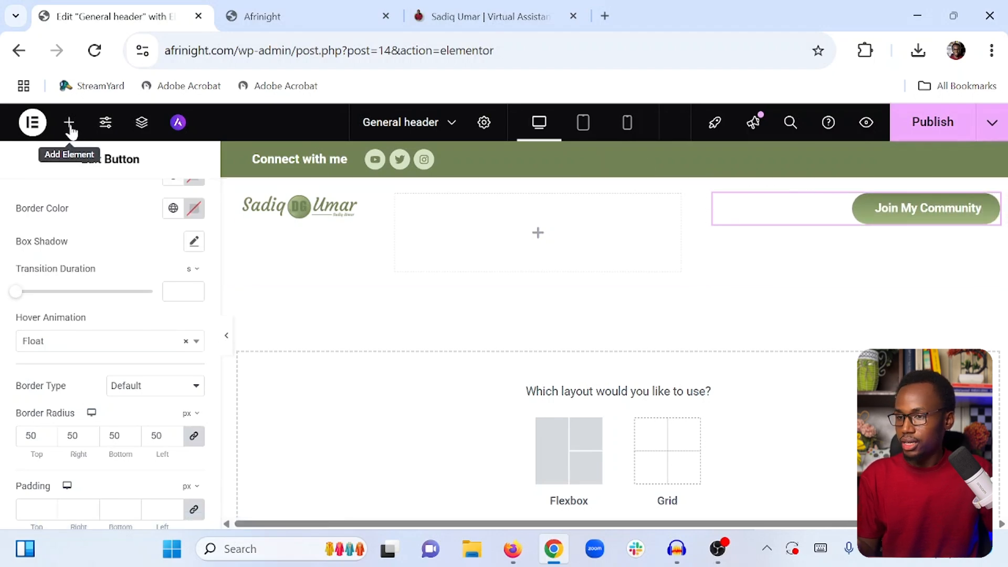
pyautogui.click(993, 125)
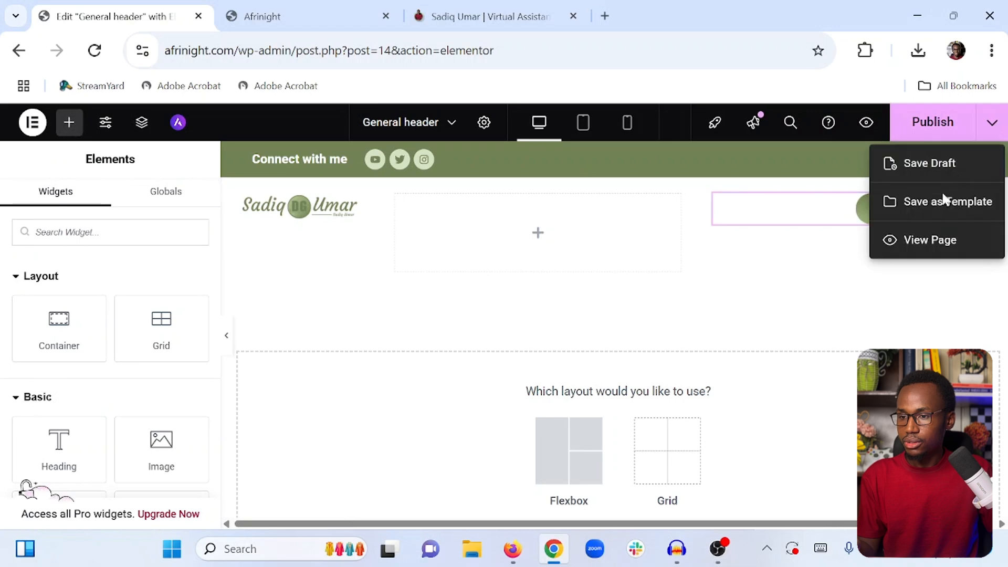
pyautogui.click(925, 167)
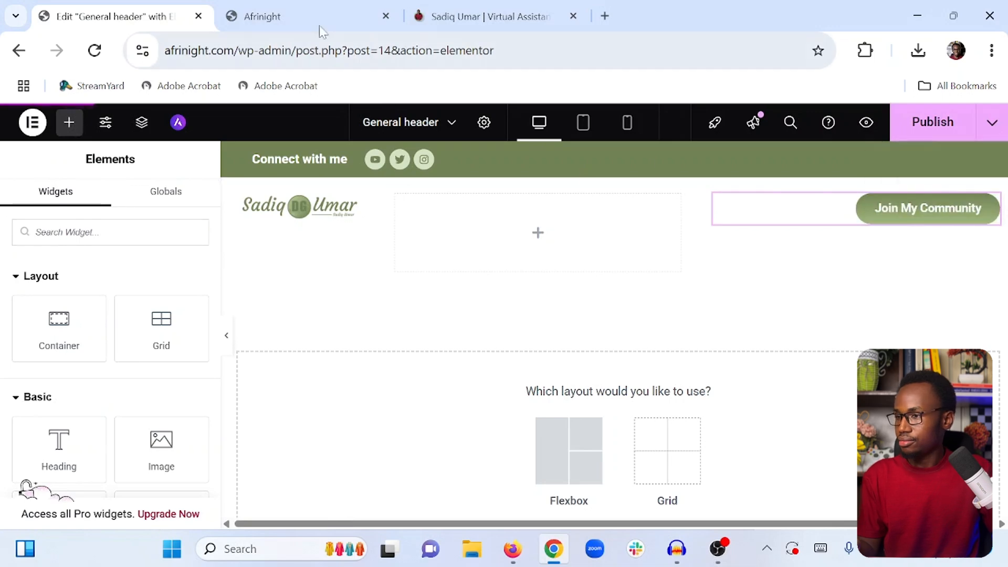
# Widen the middle container to about 55.5% width to make room for the navigation menu
pyautogui.click(457, 16)
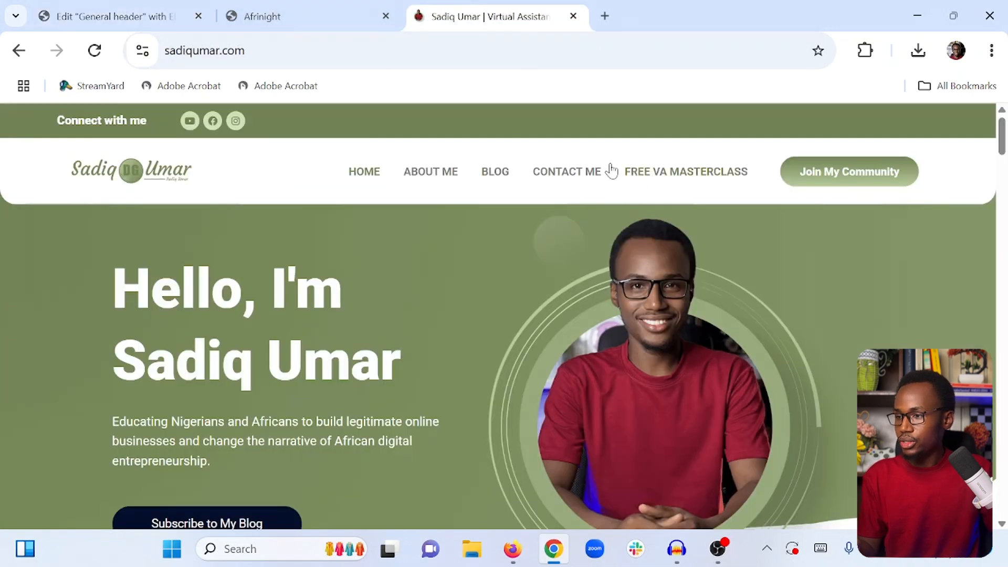
pyautogui.click(113, 16)
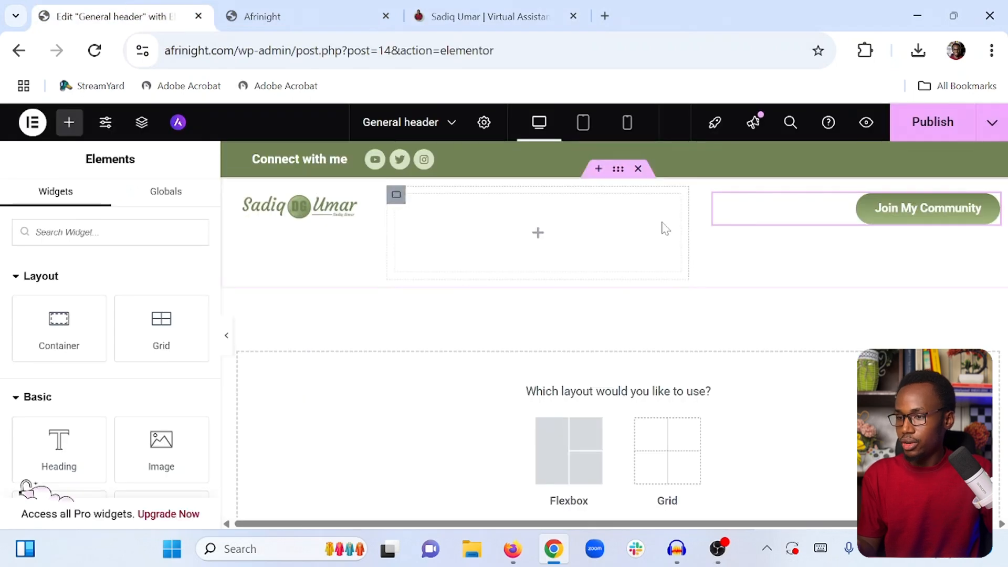
pyautogui.click(398, 196)
pyautogui.moveTo(686, 226); pyautogui.dragTo(819, 229)
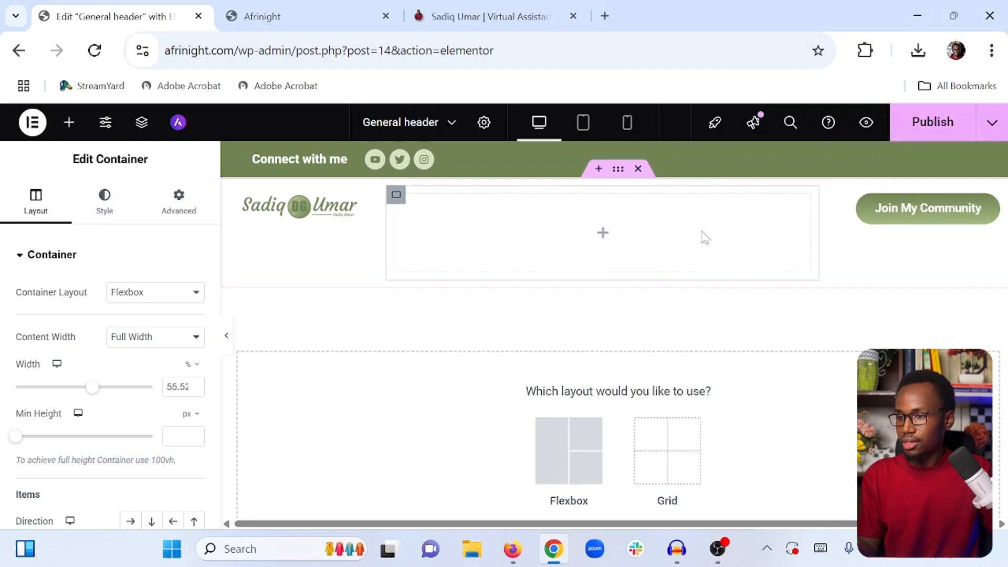
# Add a Navigation Menu widget into the middle container, using Main menu
pyautogui.click(68, 126)
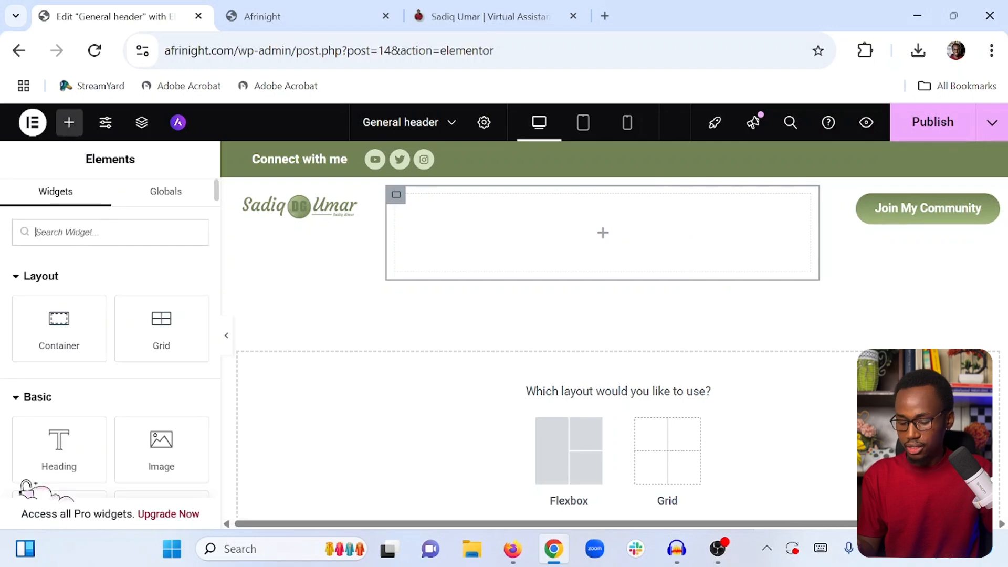
pyautogui.write('menu')
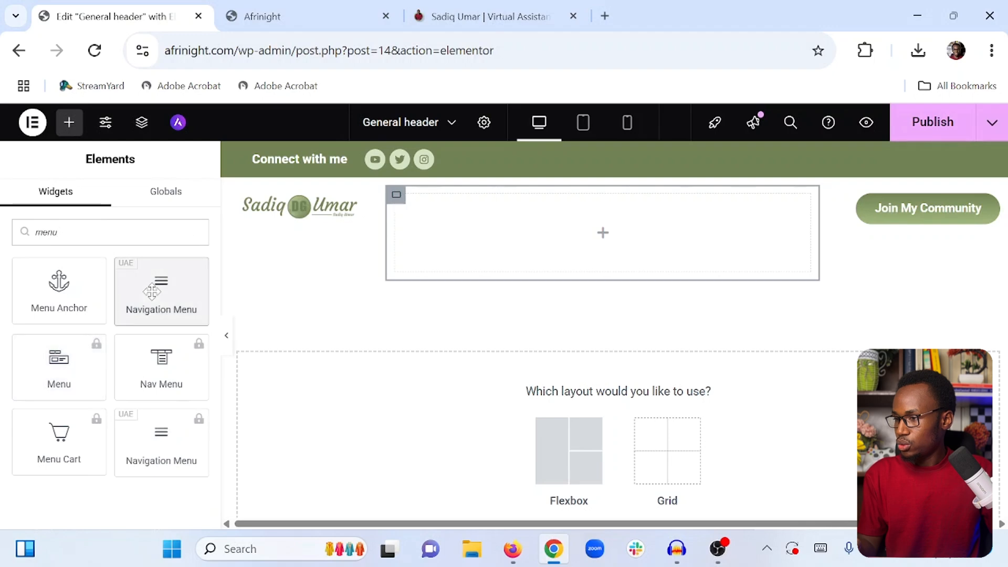
pyautogui.moveTo(160, 288); pyautogui.dragTo(509, 243)
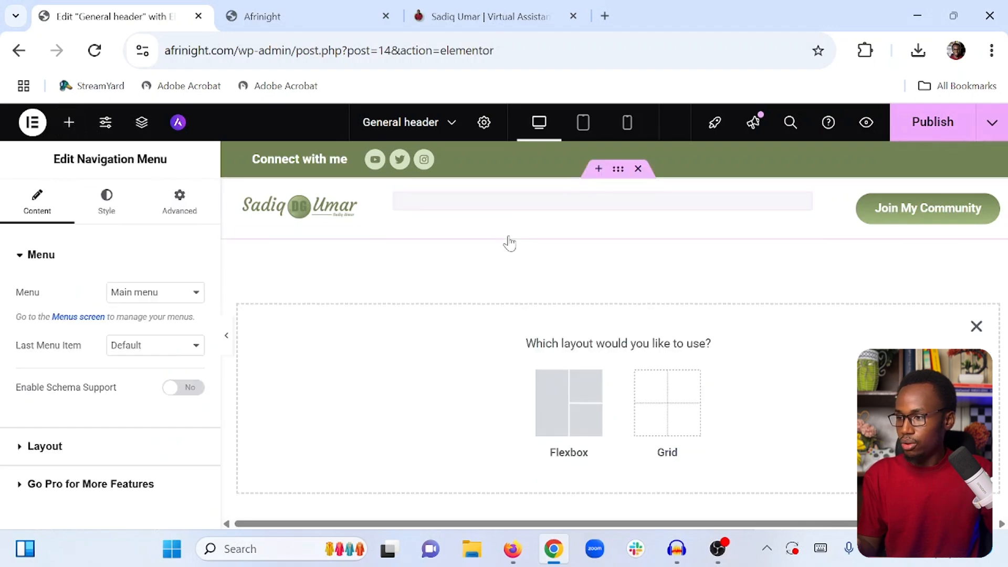
pyautogui.click(147, 297)
pyautogui.click(144, 314)
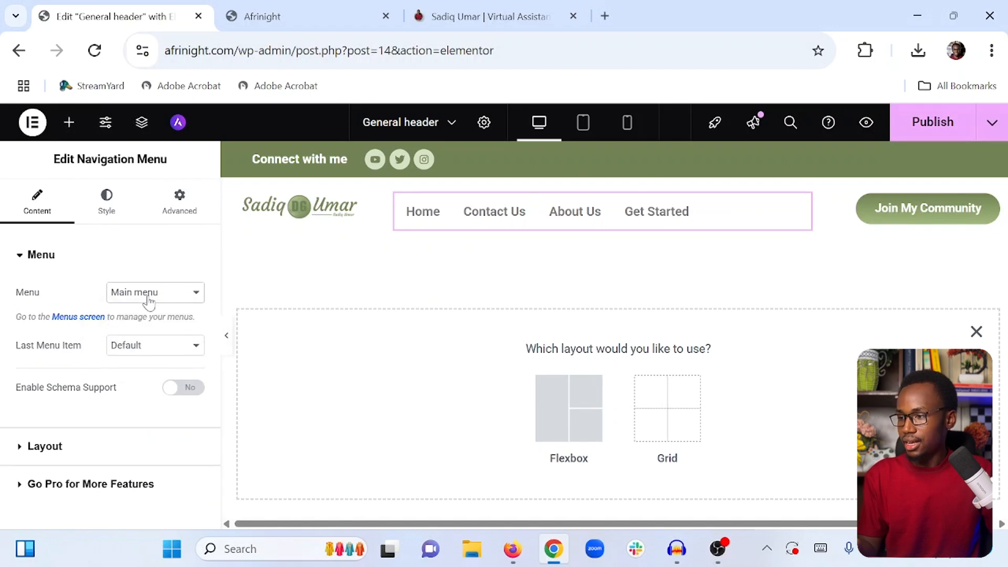
pyautogui.click(134, 349)
pyautogui.click(116, 367)
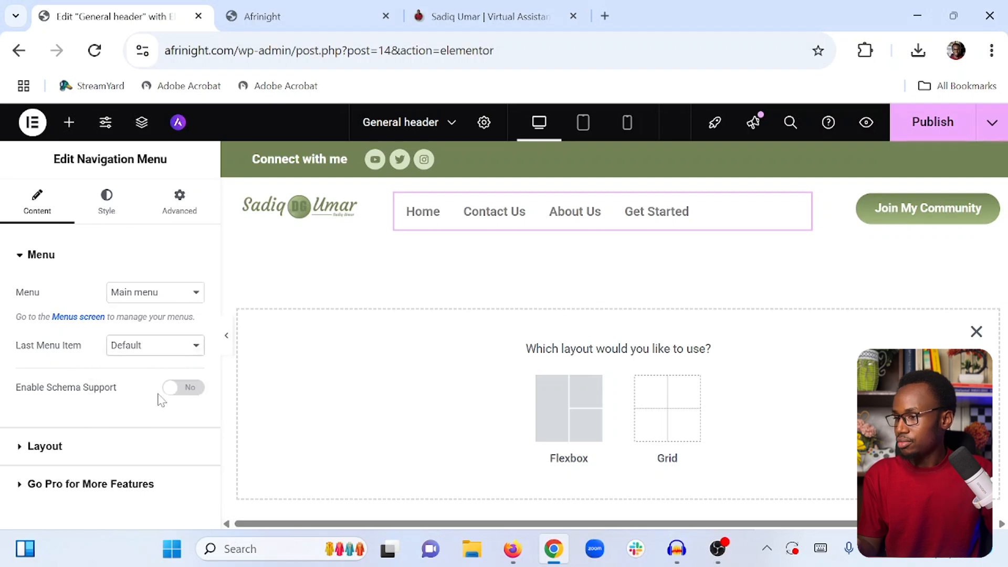
# Align the navigation menu items to the right
pyautogui.click(48, 447)
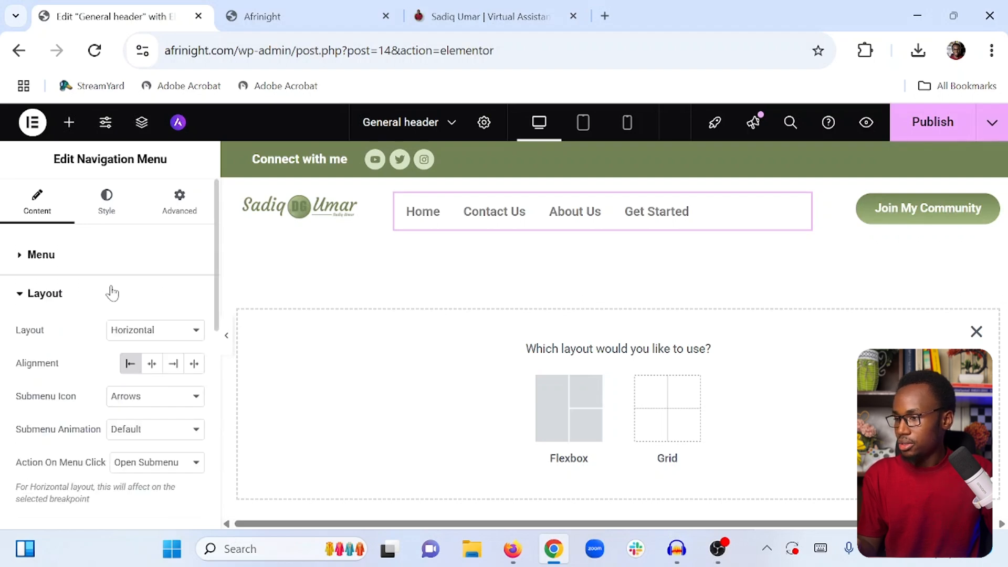
pyautogui.click(172, 259)
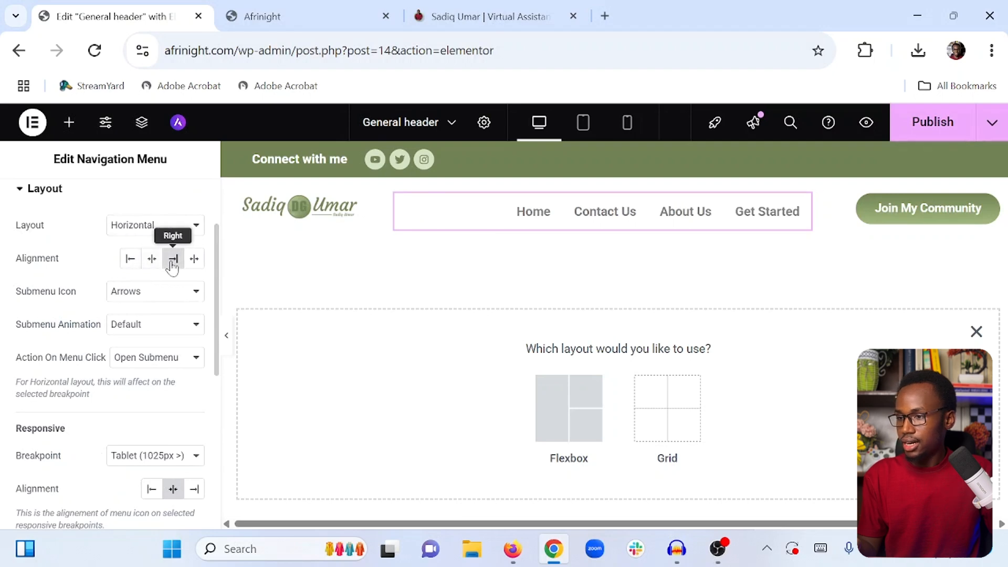
pyautogui.scroll(-4, 94, 322)
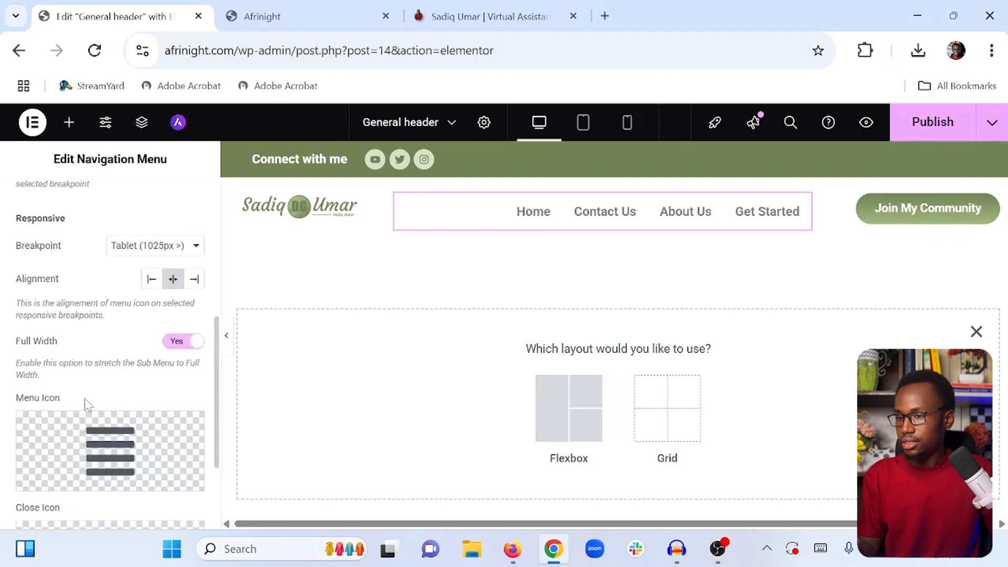
pyautogui.moveTo(103, 445)
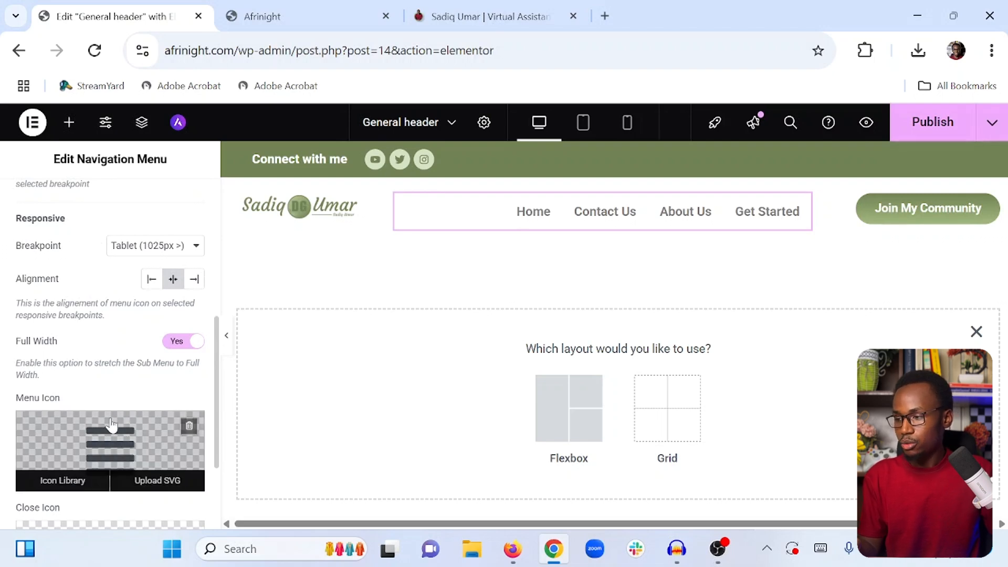
pyautogui.scroll(-3, 110, 421)
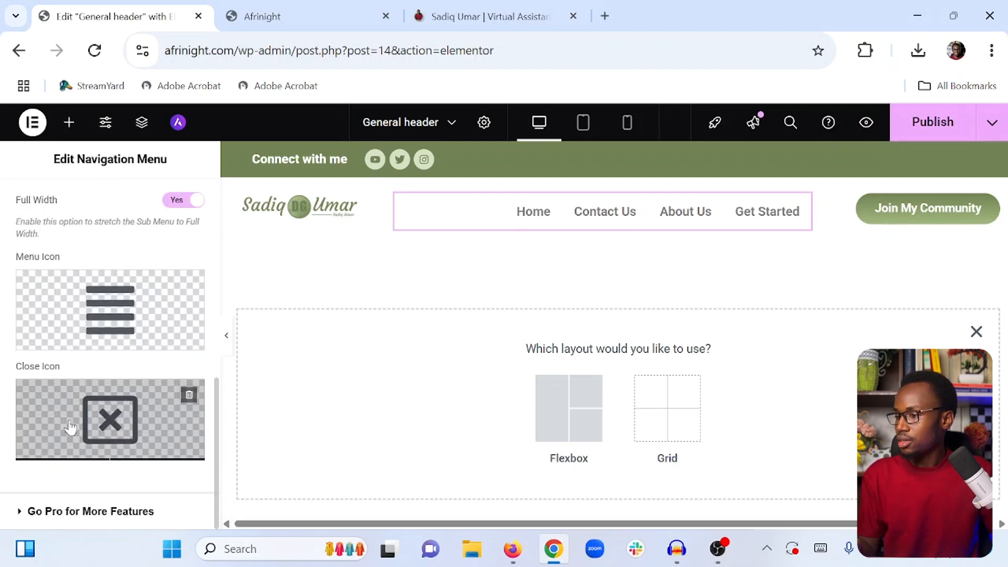
pyautogui.scroll(10, 98, 428)
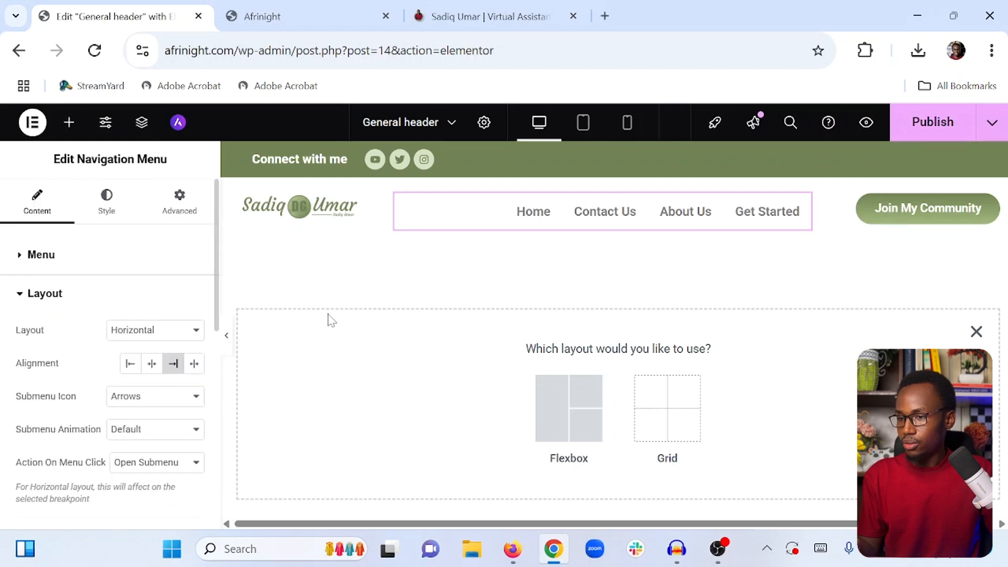
# Preview the header and compare it with the sadiqumar.com header
pyautogui.click(228, 335)
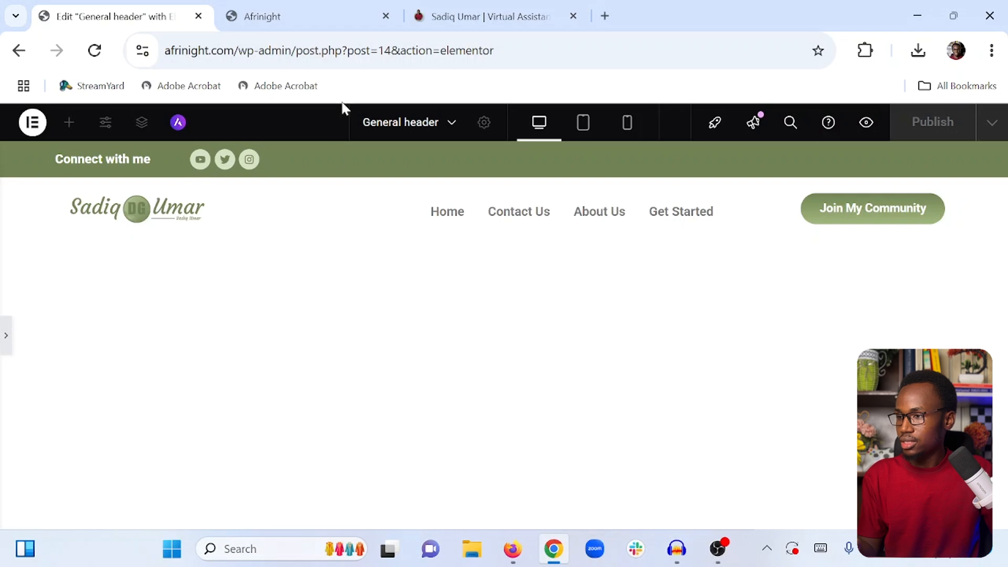
pyautogui.click(442, 16)
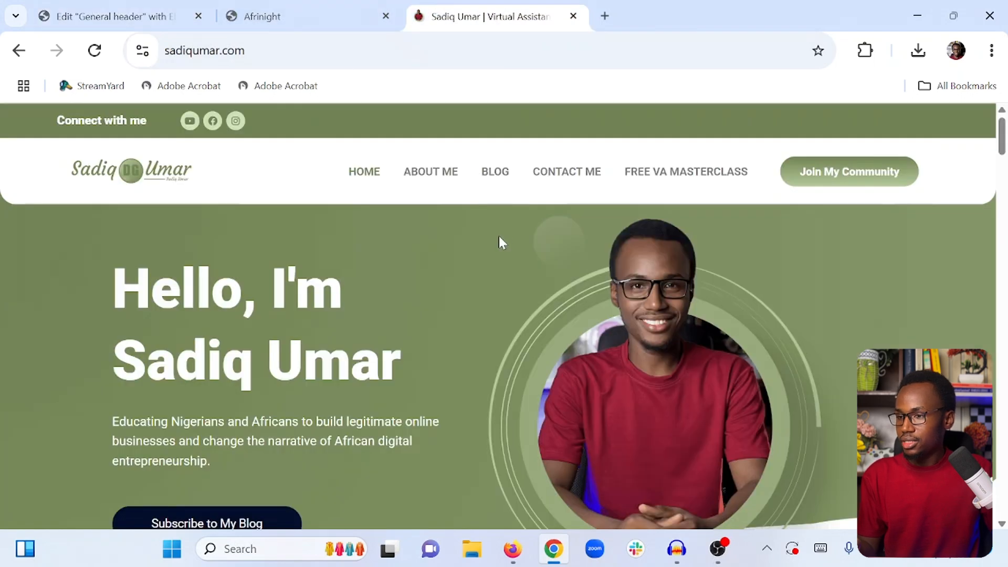
pyautogui.click(138, 8)
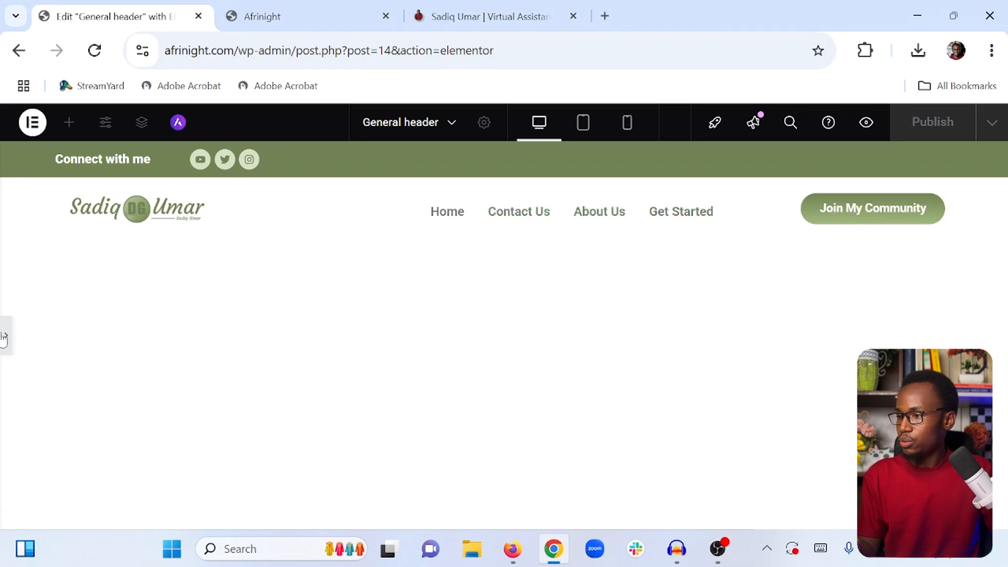
pyautogui.click(4, 336)
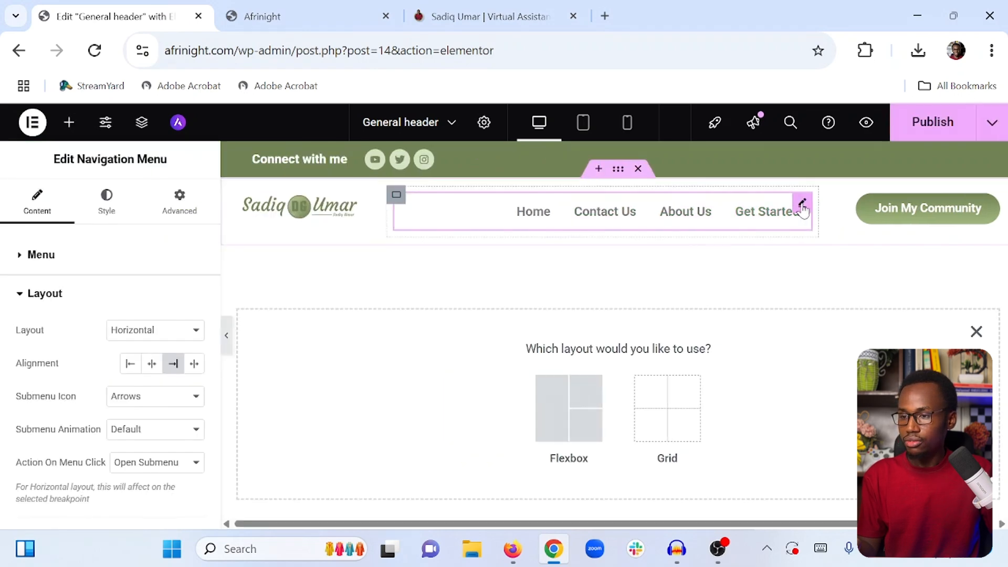
# Set the menu items' normal text colour to #718355
pyautogui.click(111, 210)
pyautogui.scroll(-5, 99, 327)
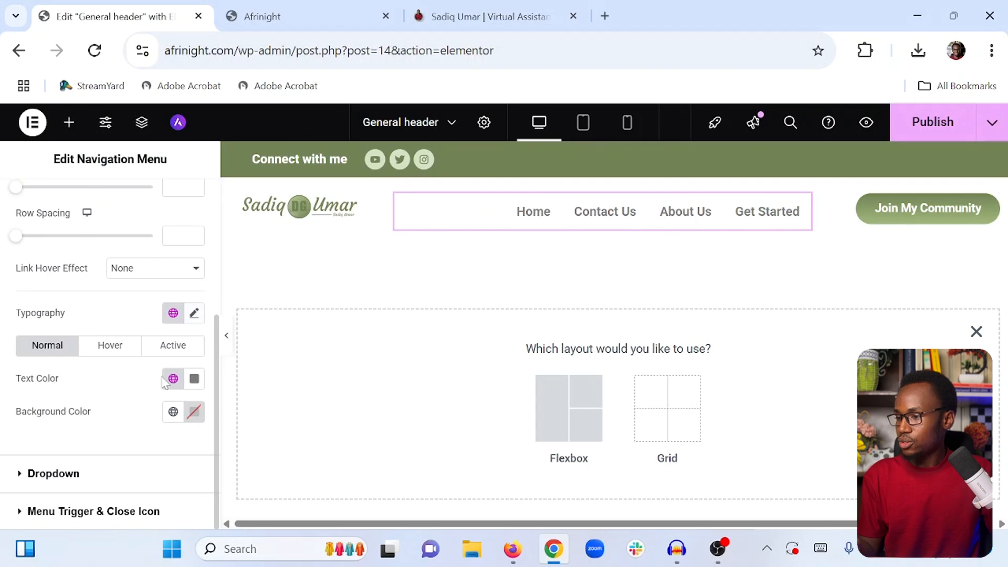
pyautogui.click(194, 381)
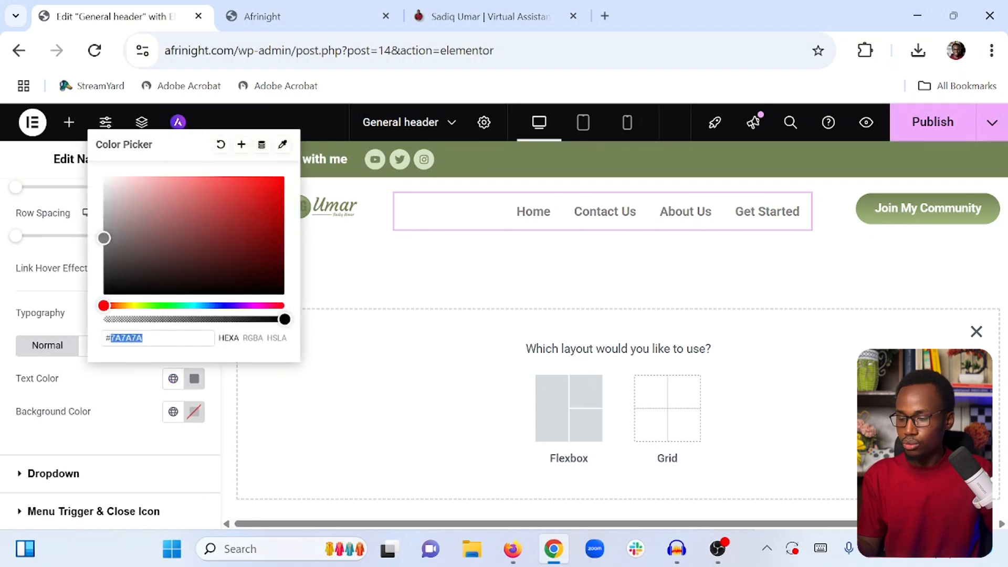
pyautogui.write('71835')
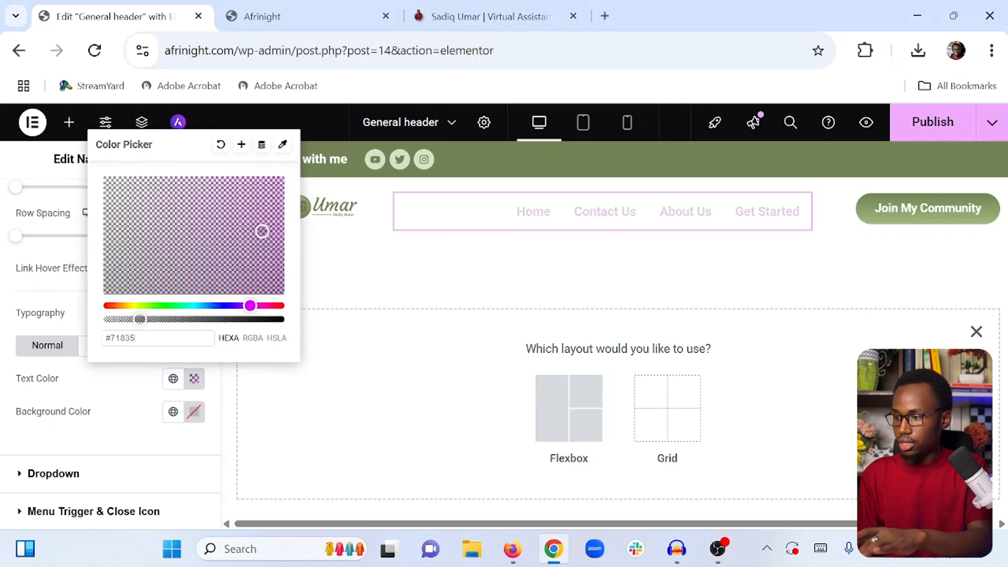
pyautogui.write('5')
pyautogui.click(157, 383)
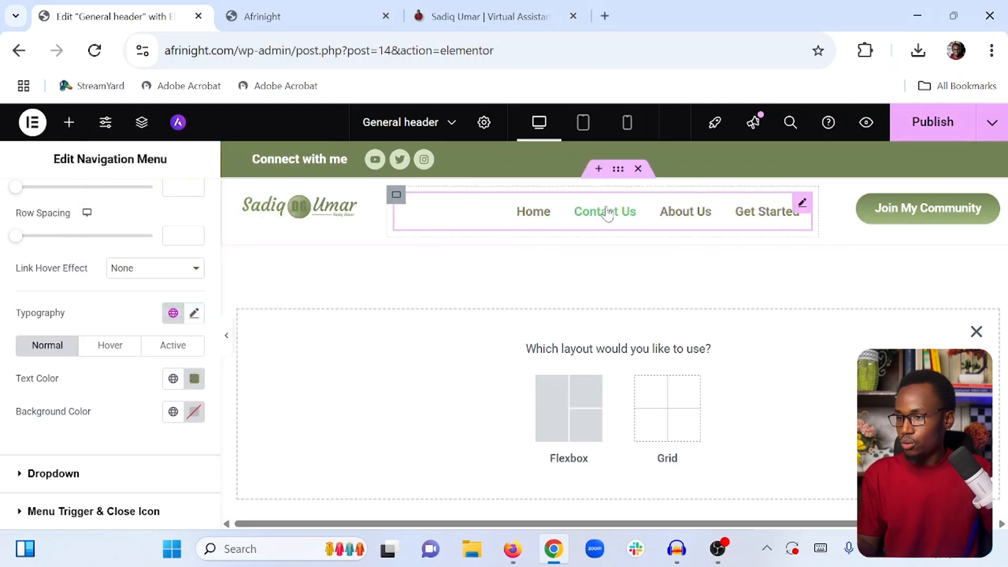
# Set the menu items' hover text colour to #111
pyautogui.click(118, 345)
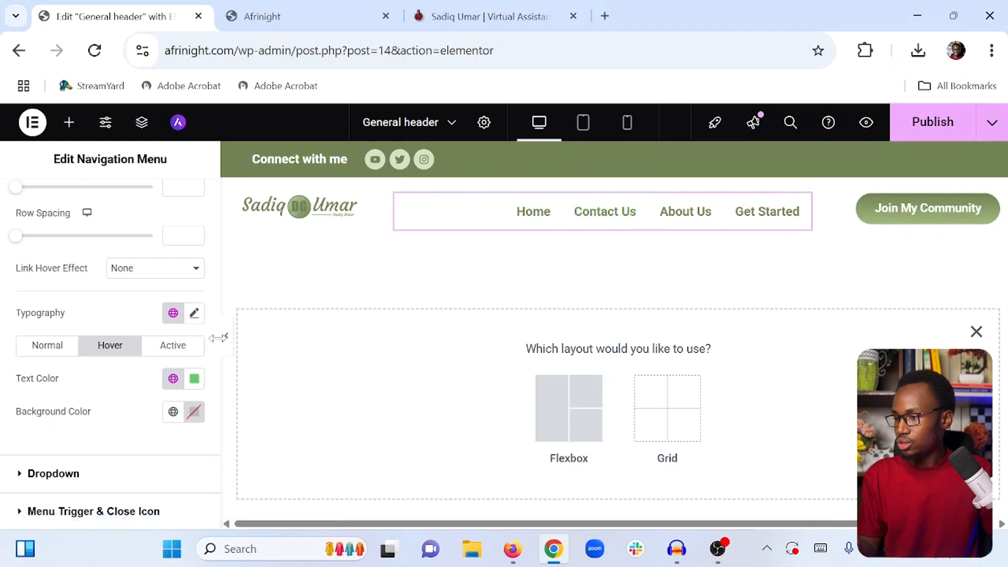
pyautogui.click(194, 379)
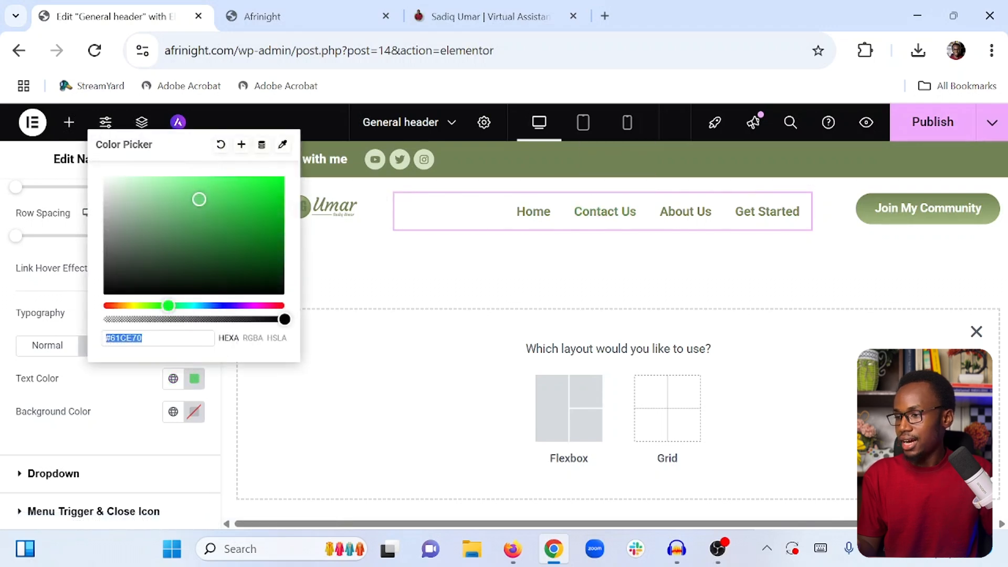
pyautogui.write('#111')
pyautogui.click(150, 380)
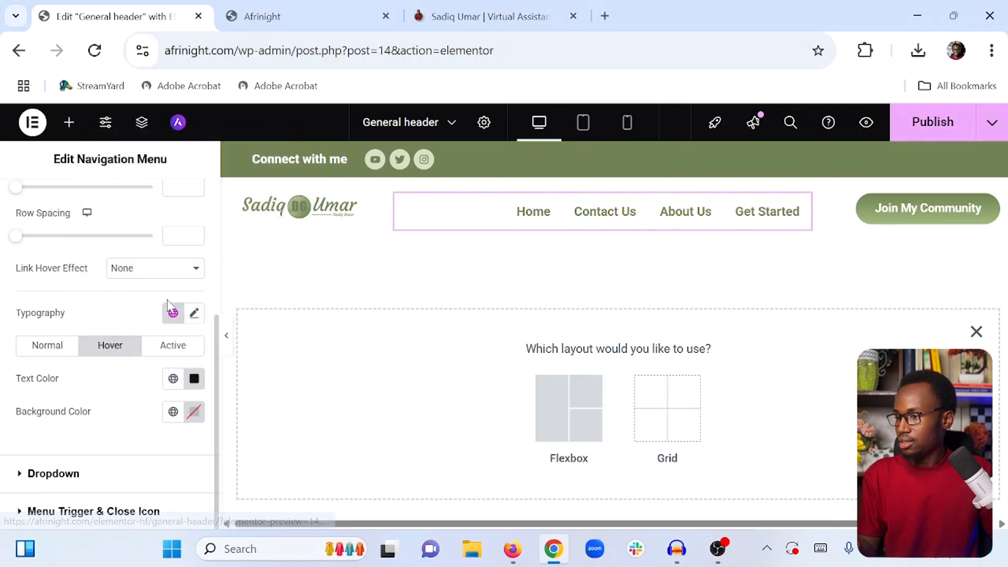
# Set the menu items' active text colour to #111
pyautogui.click(179, 351)
pyautogui.click(195, 379)
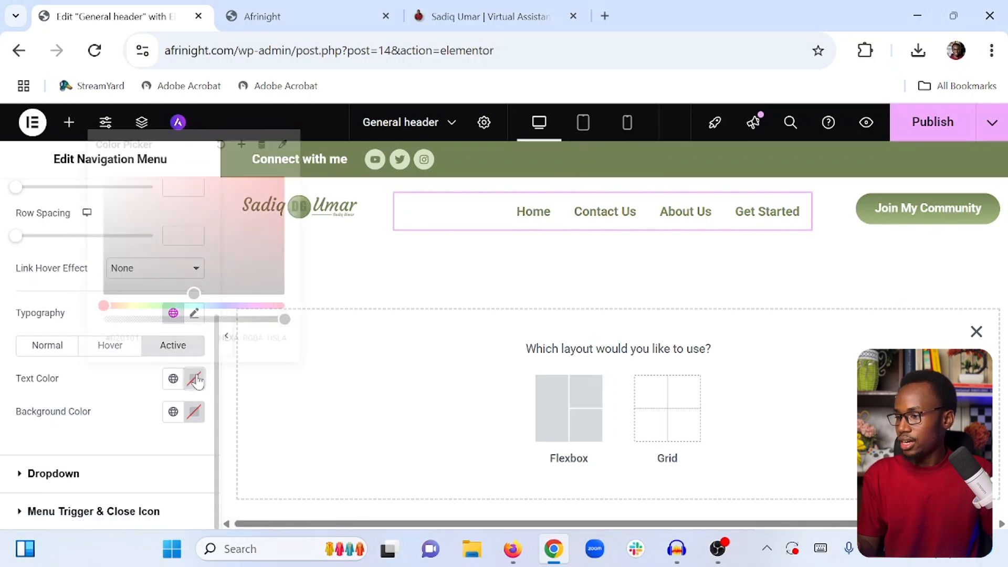
pyautogui.write('#11')
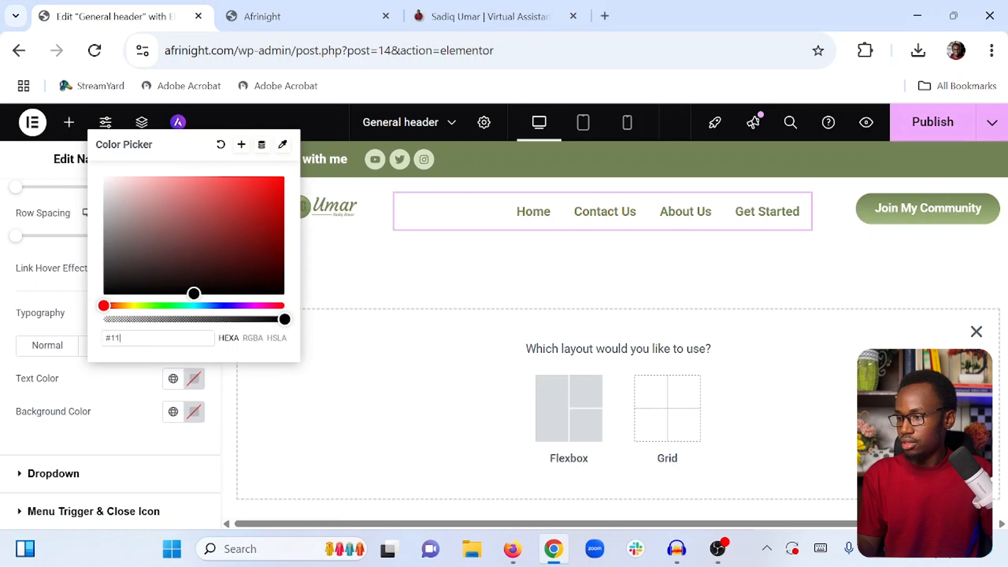
pyautogui.write('1')
pyautogui.click(135, 401)
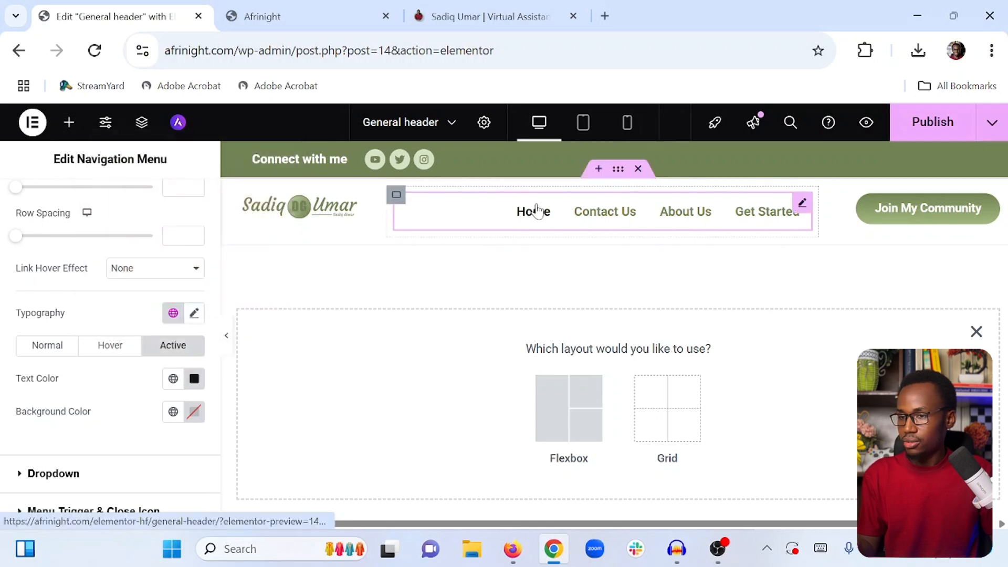
# Publish the header template and preview the canvas with the editing panel collapsed
pyautogui.click(913, 136)
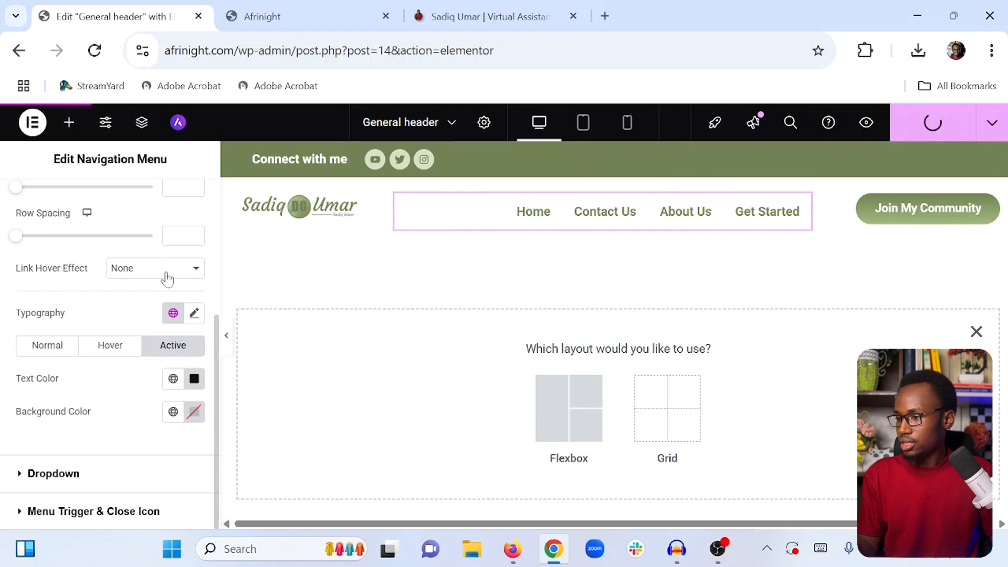
pyautogui.click(71, 133)
pyautogui.click(227, 336)
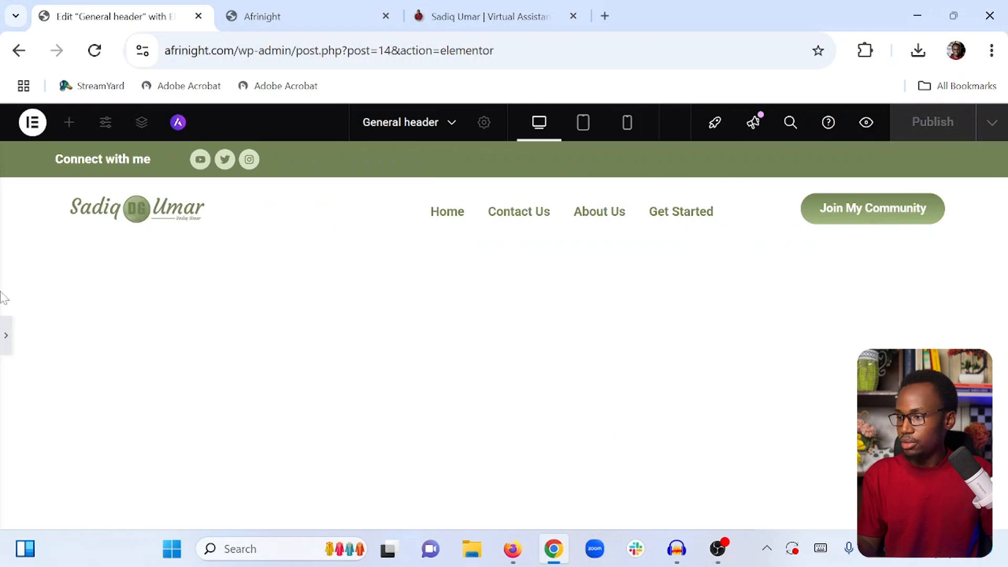
pyautogui.click(5, 330)
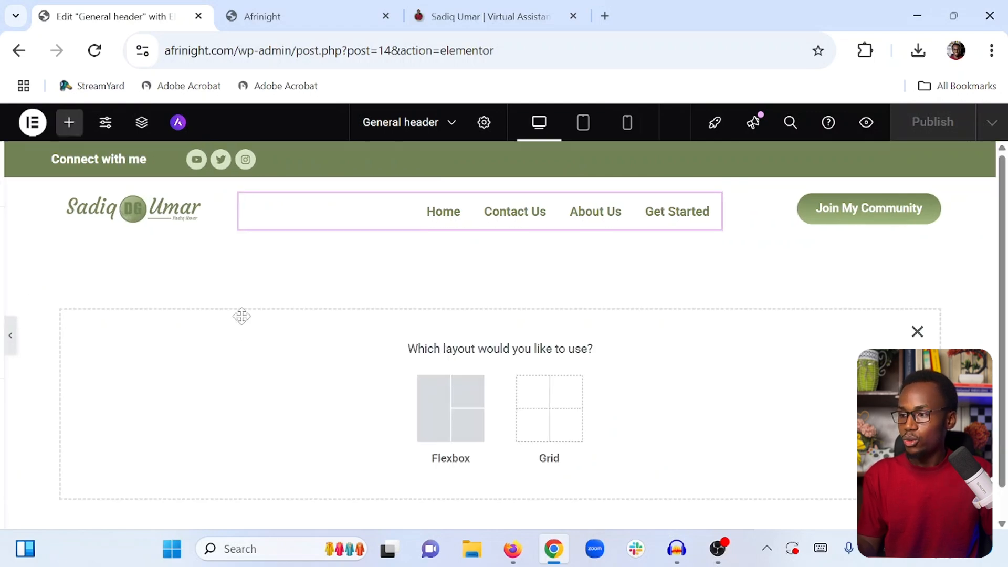
# In tablet view, resize the navigation menu container and the social icons container so their contents fit
pyautogui.click(581, 126)
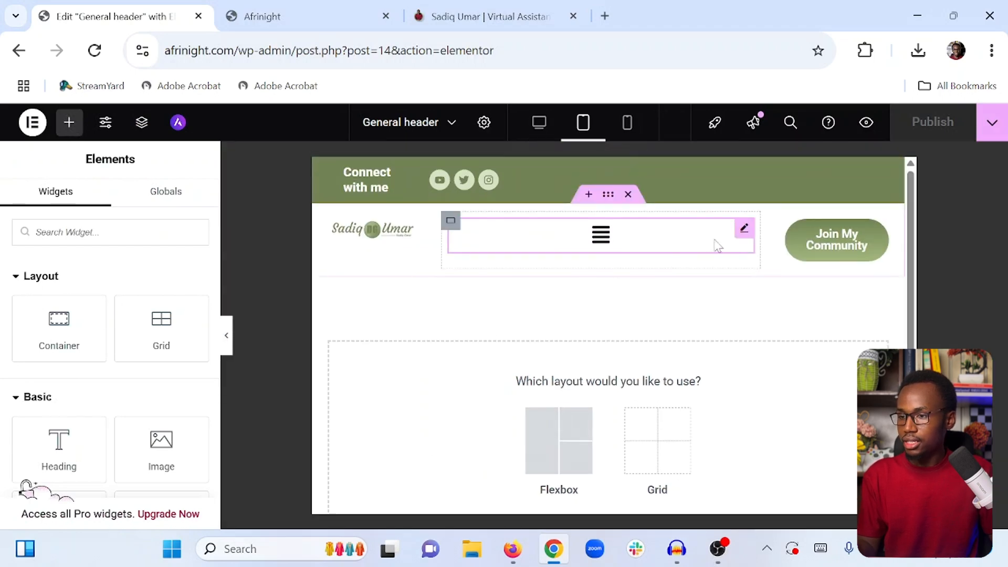
pyautogui.moveTo(758, 236); pyautogui.dragTo(698, 245)
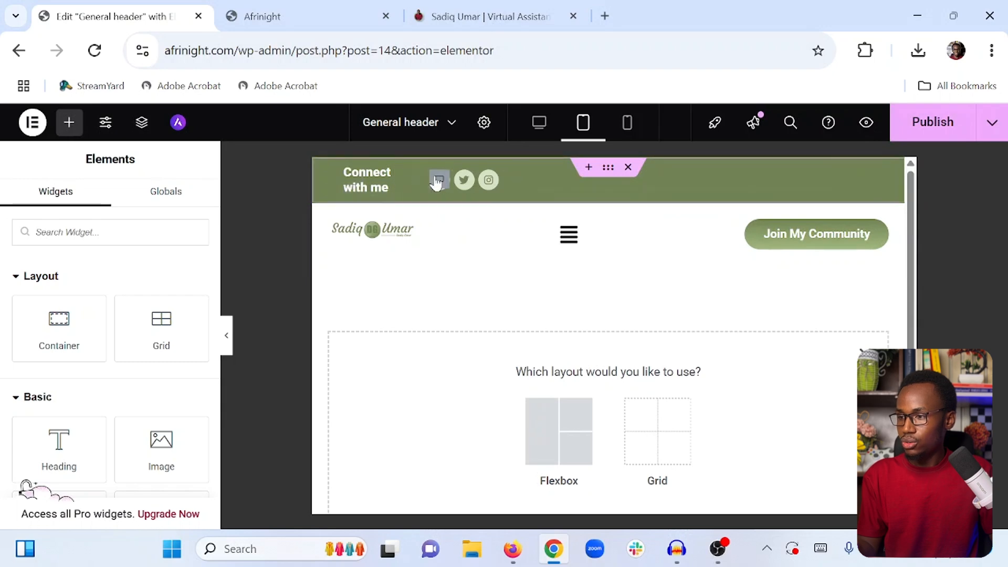
pyautogui.moveTo(410, 180); pyautogui.dragTo(444, 179)
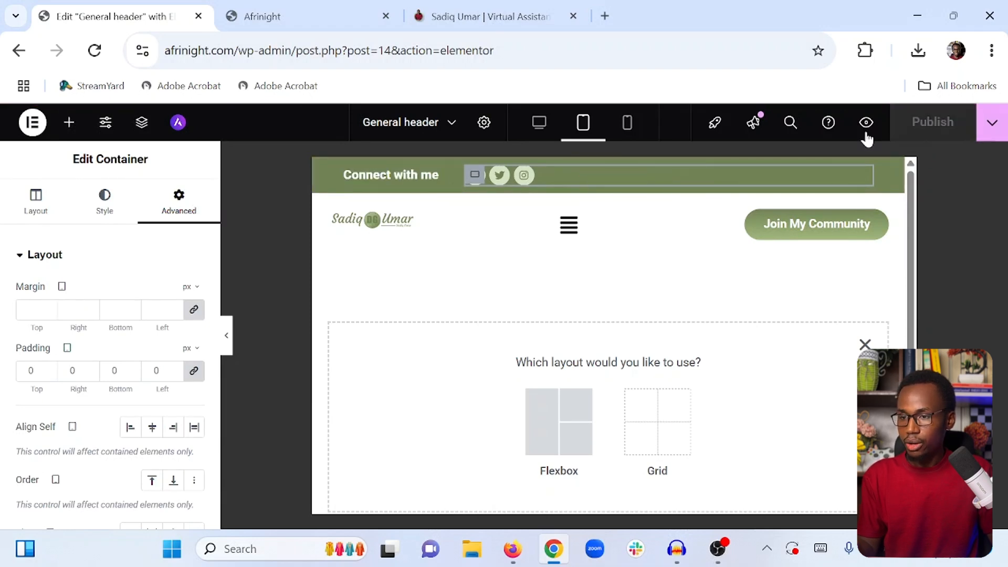
# In mobile view, center-align the Connect with me heading
pyautogui.click(627, 126)
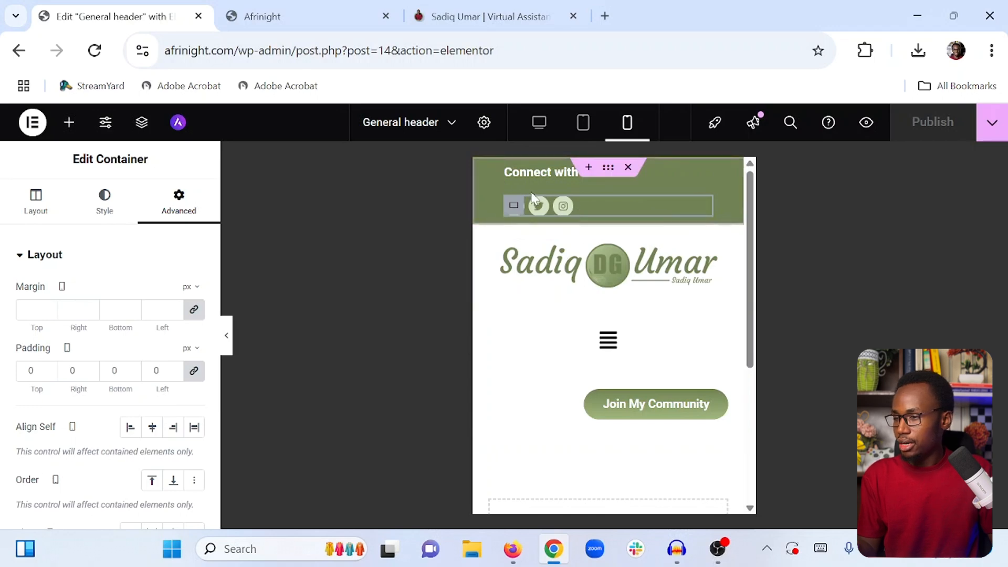
pyautogui.click(675, 189)
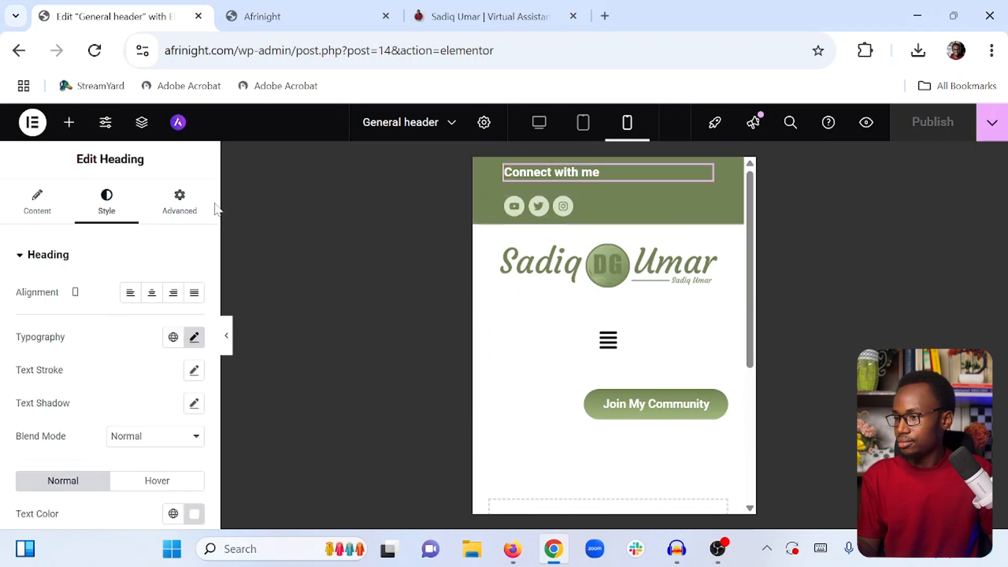
pyautogui.click(152, 292)
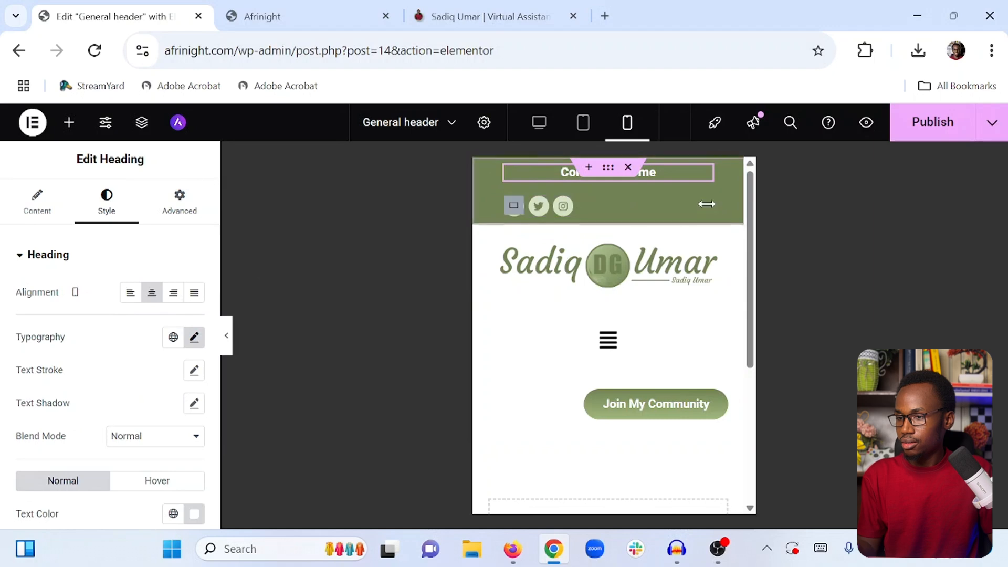
# Center-align the social icons widget in mobile view
pyautogui.click(702, 205)
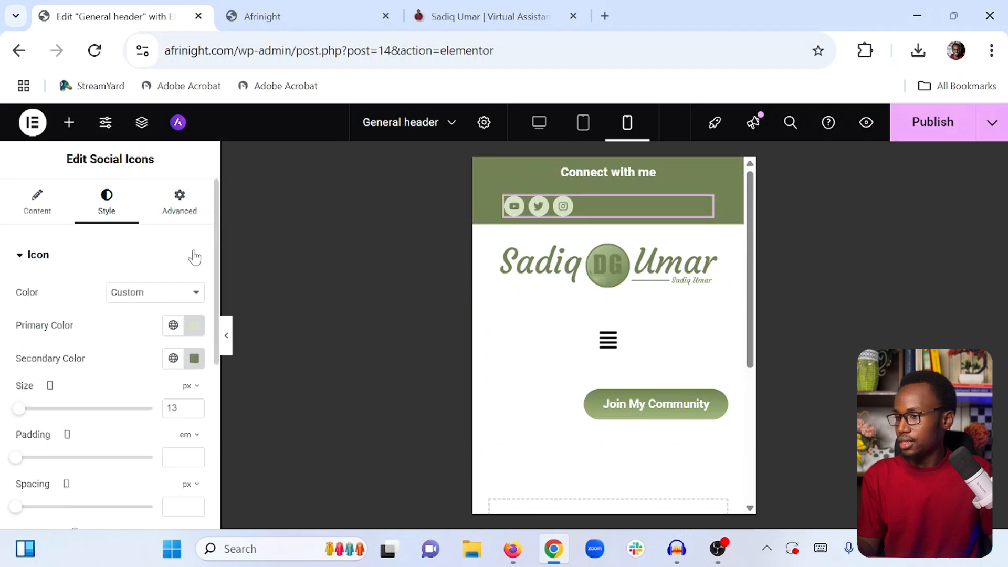
pyautogui.scroll(-4, 116, 232)
pyautogui.scroll(4, 118, 249)
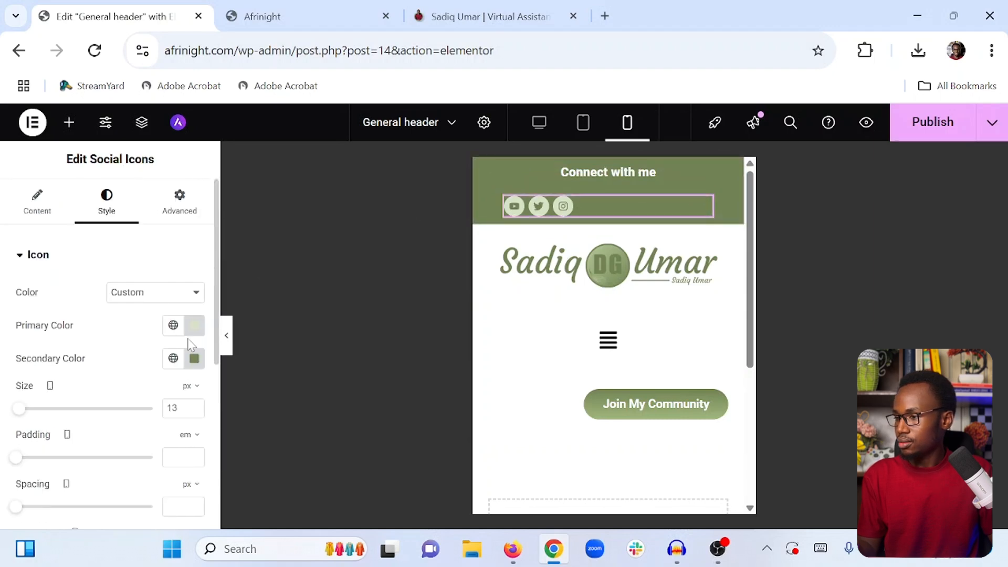
pyautogui.click(59, 223)
pyautogui.scroll(-3, 124, 305)
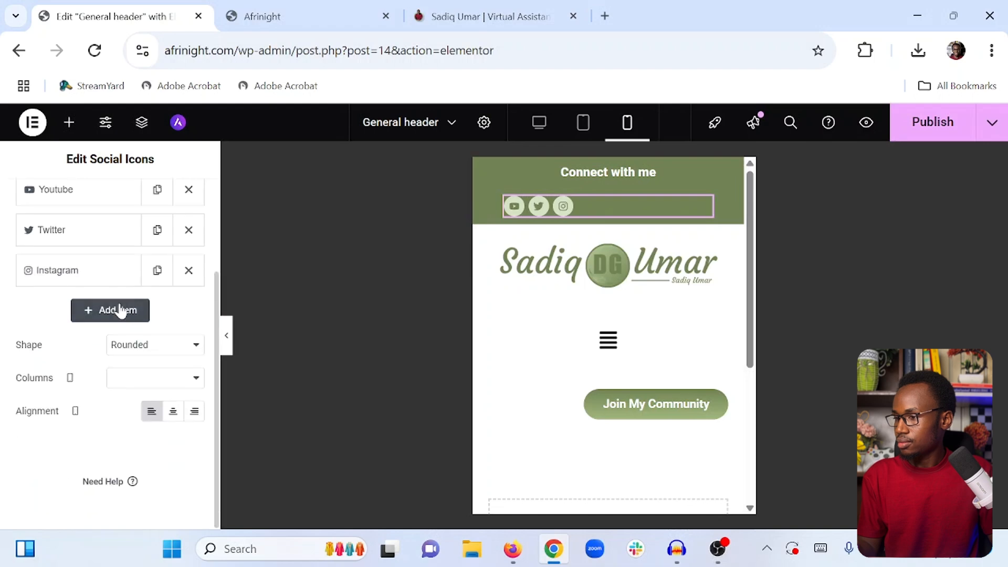
pyautogui.click(175, 412)
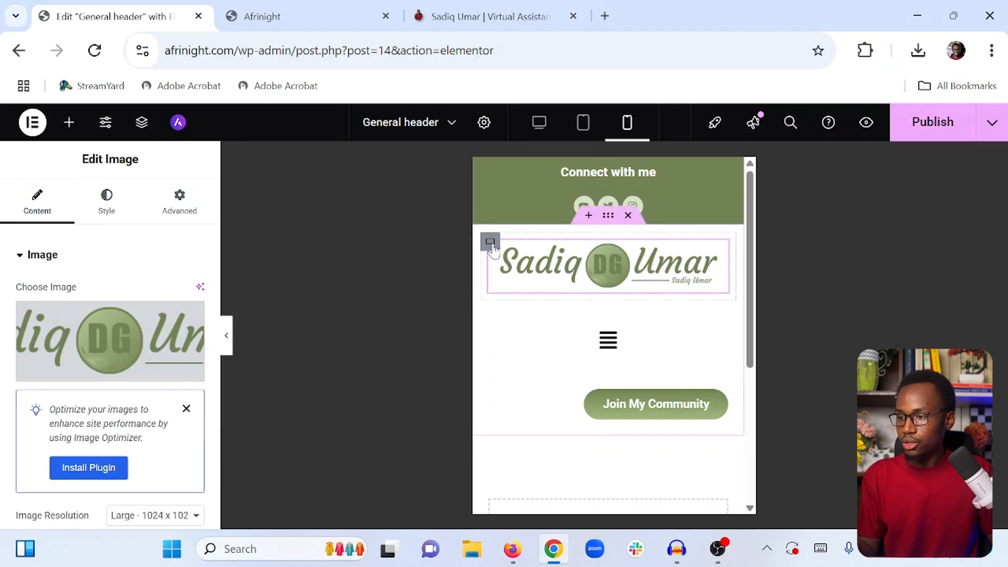
# Set the logo container's width to 140 px in mobile view
pyautogui.click(492, 245)
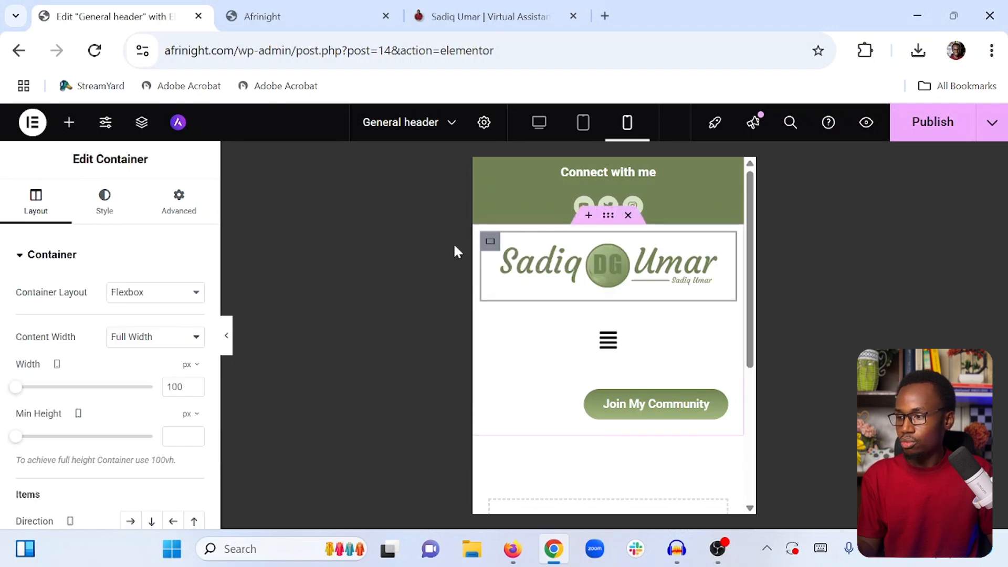
pyautogui.moveTo(15, 387); pyautogui.dragTo(27, 389)
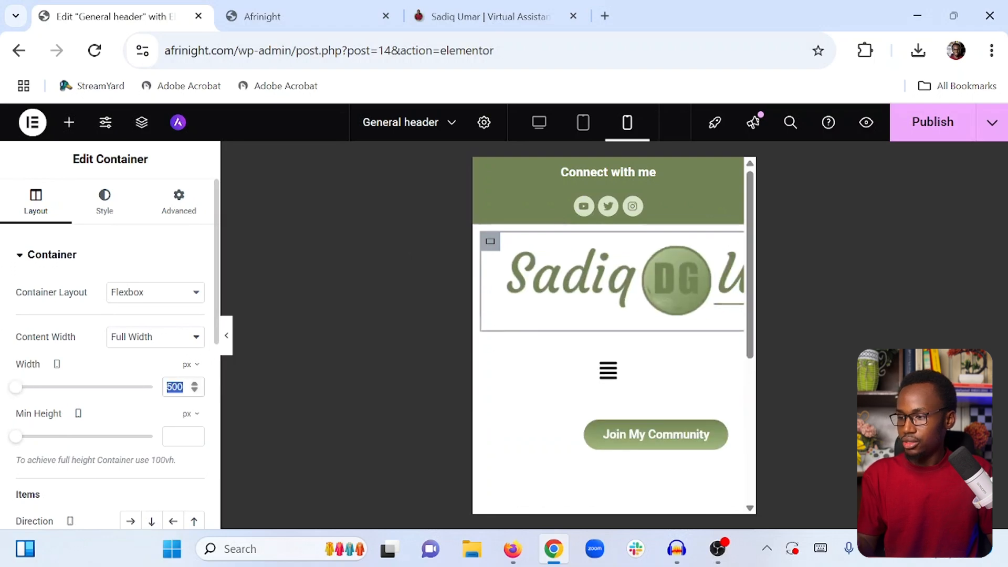
pyautogui.write('50')
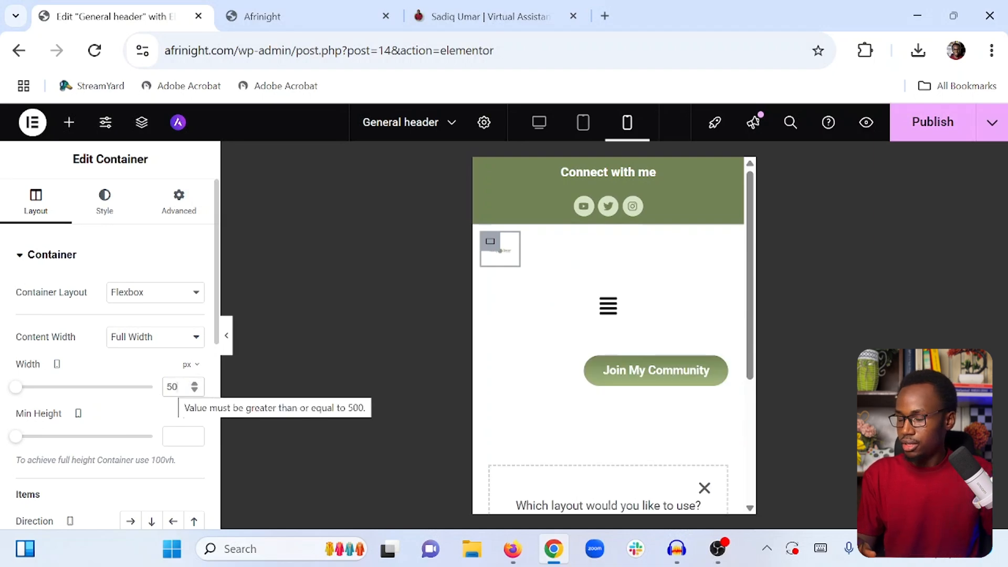
pyautogui.write('1')
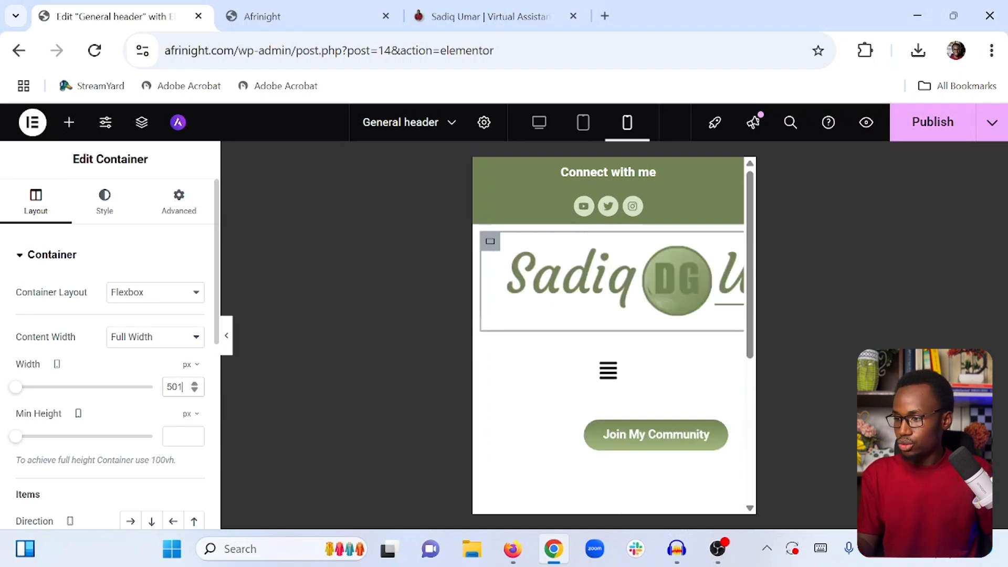
pyautogui.write('1')
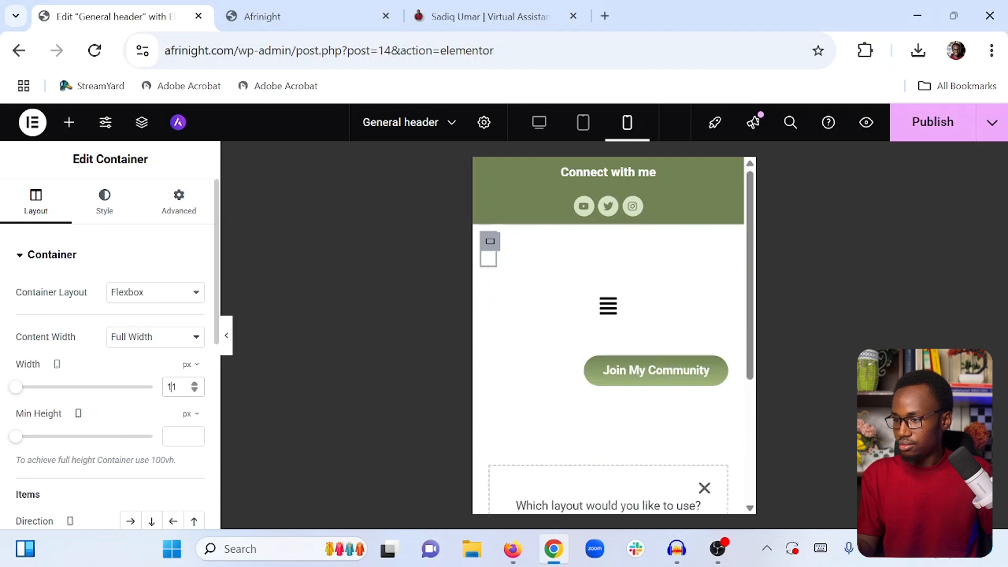
pyautogui.write('2')
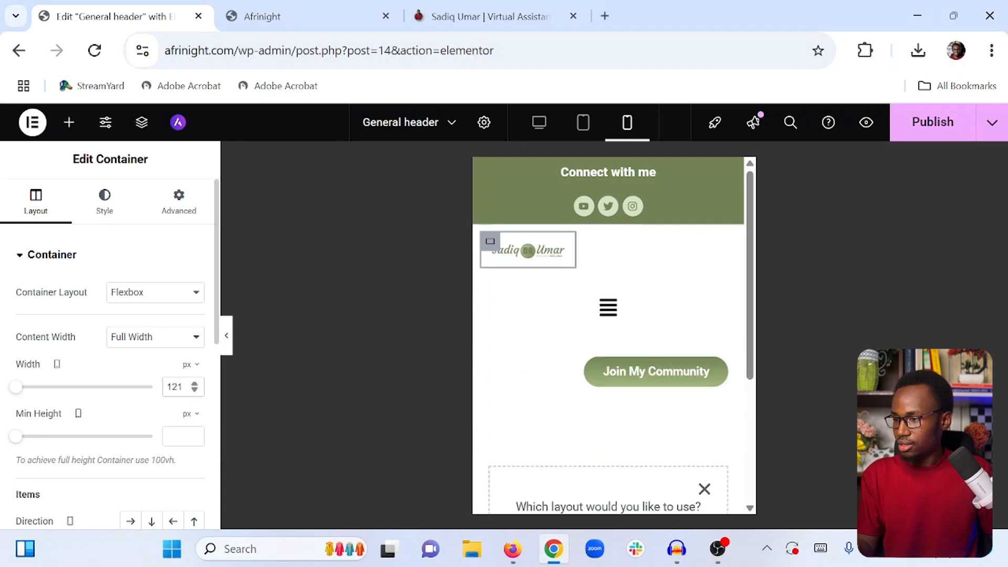
pyautogui.click(195, 384)
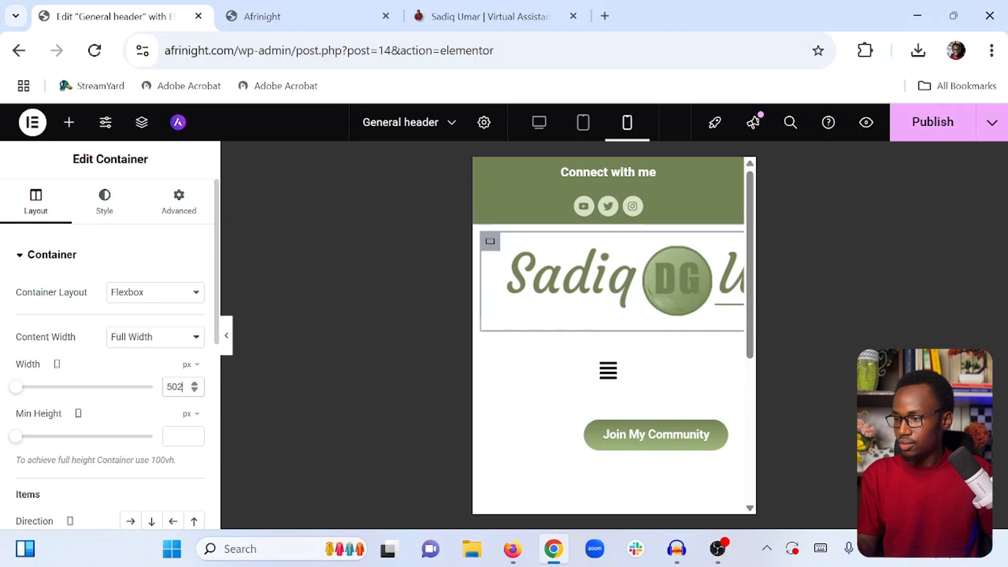
pyautogui.write('140')
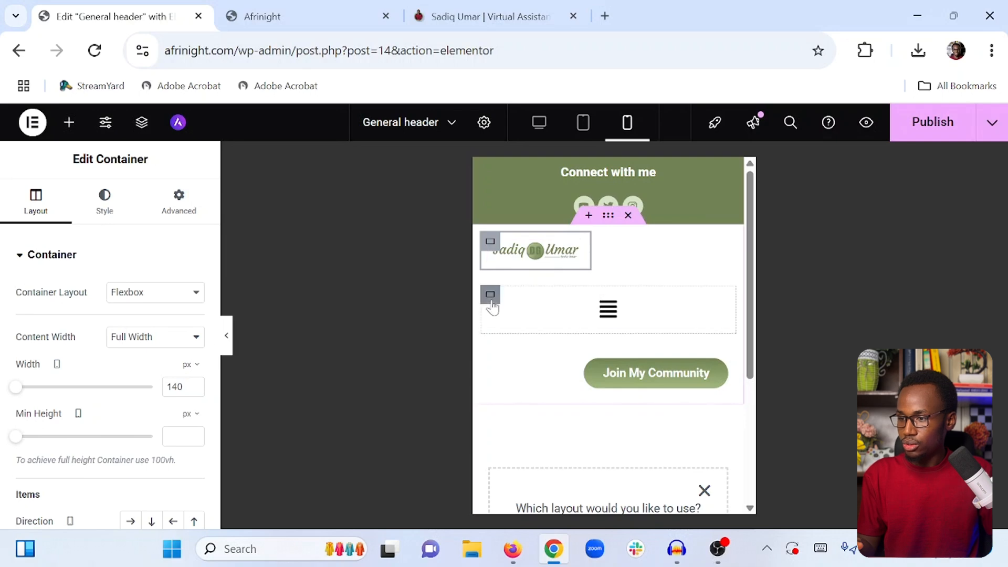
# Set the navigation menu container's width to 140 px
pyautogui.click(490, 298)
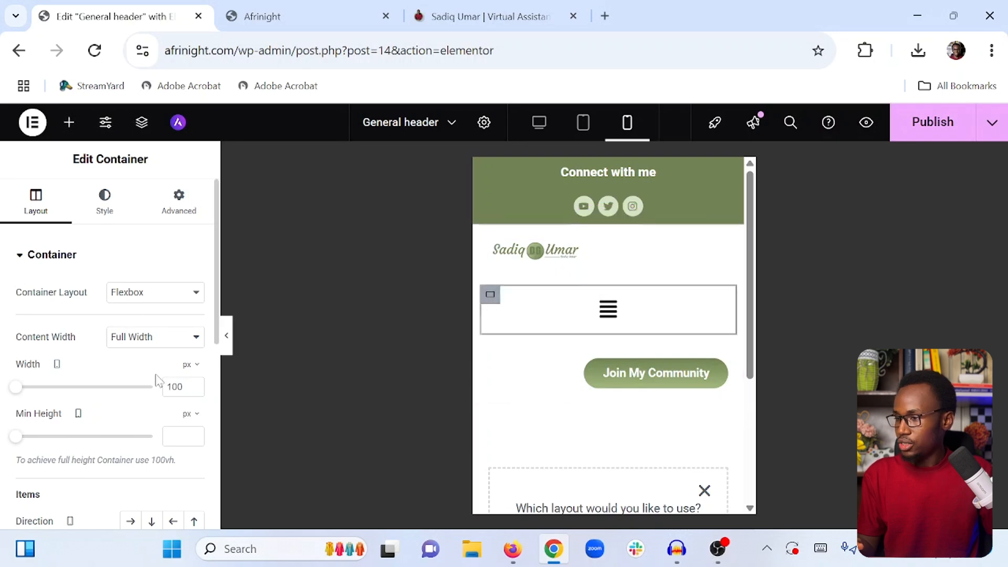
pyautogui.doubleClick(174, 387)
pyautogui.write('140')
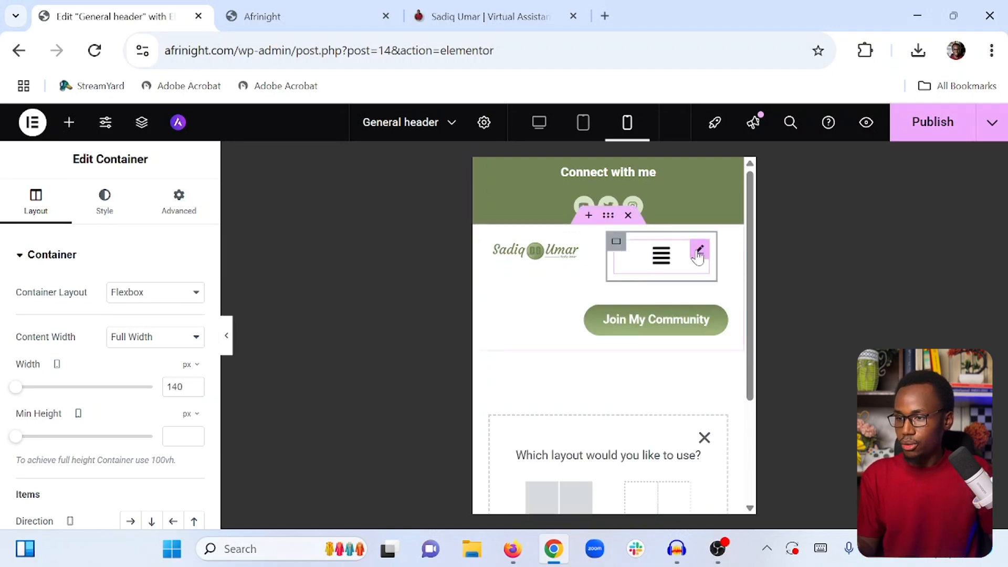
# Align the navigation menu's responsive hamburger icon to the right
pyautogui.click(700, 252)
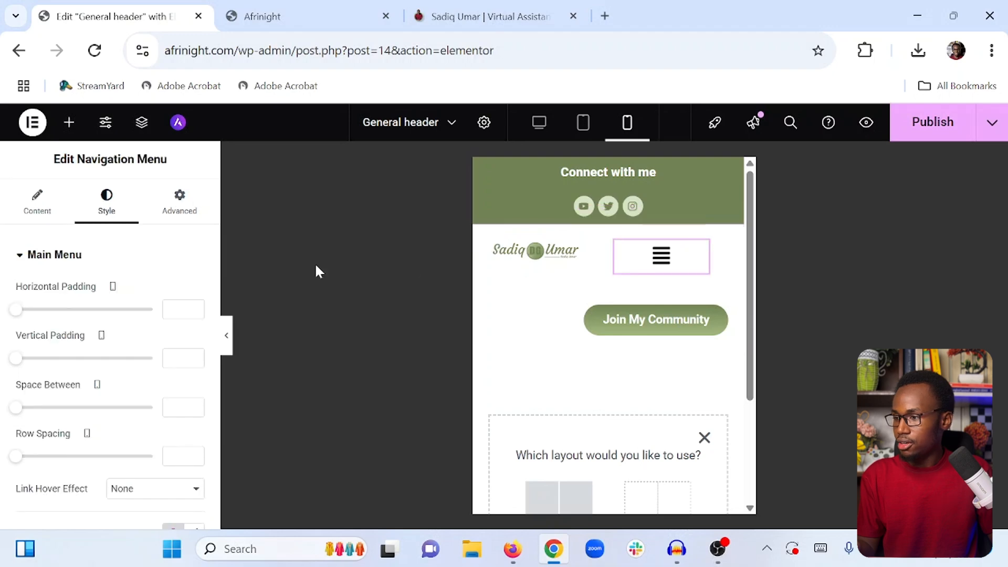
pyautogui.click(38, 212)
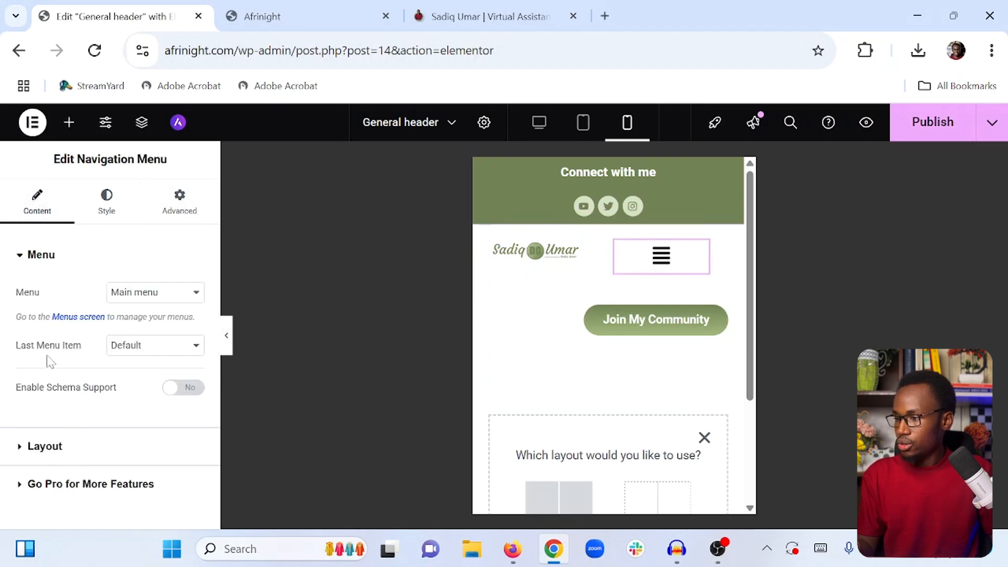
pyautogui.click(48, 447)
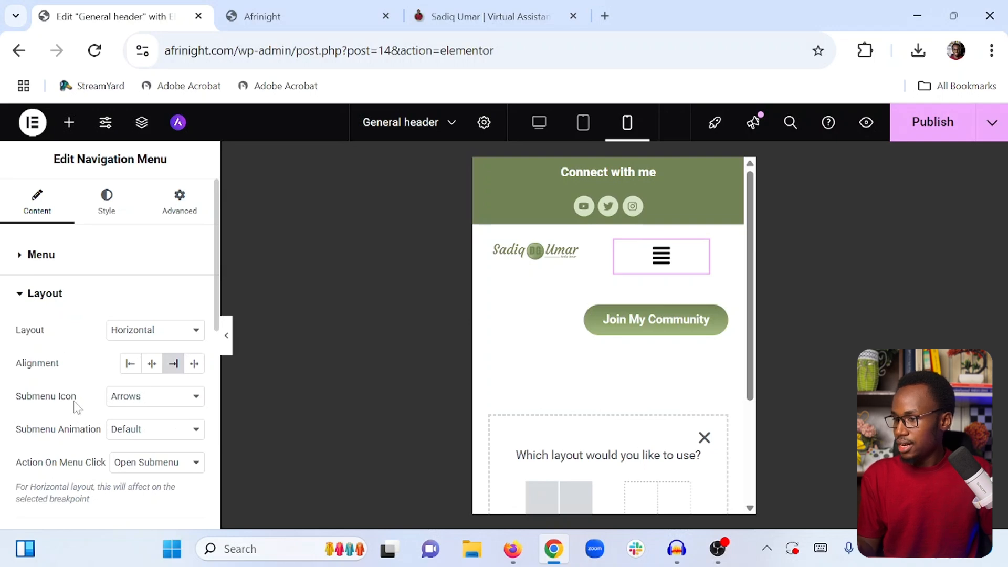
pyautogui.scroll(-4, 77, 407)
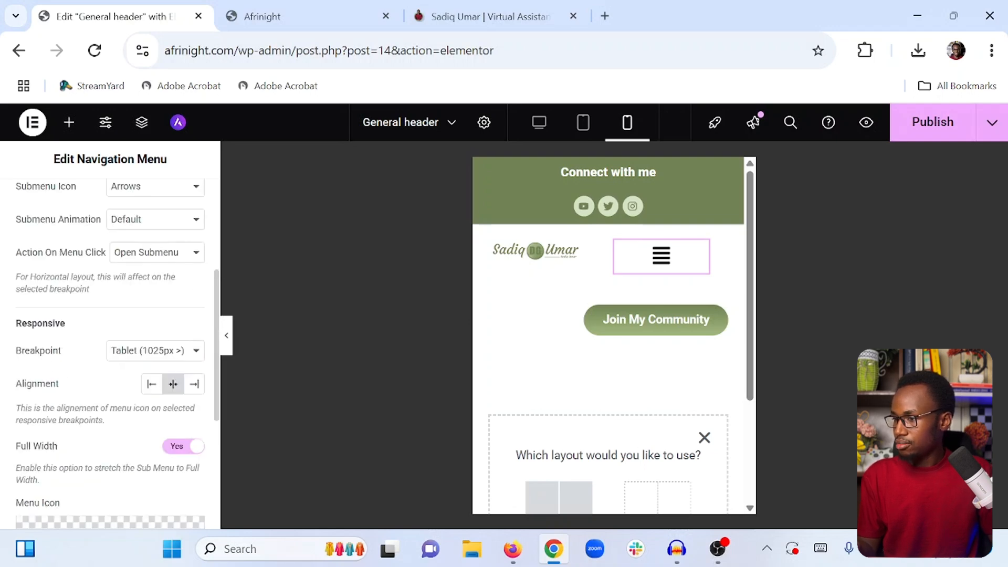
pyautogui.click(194, 384)
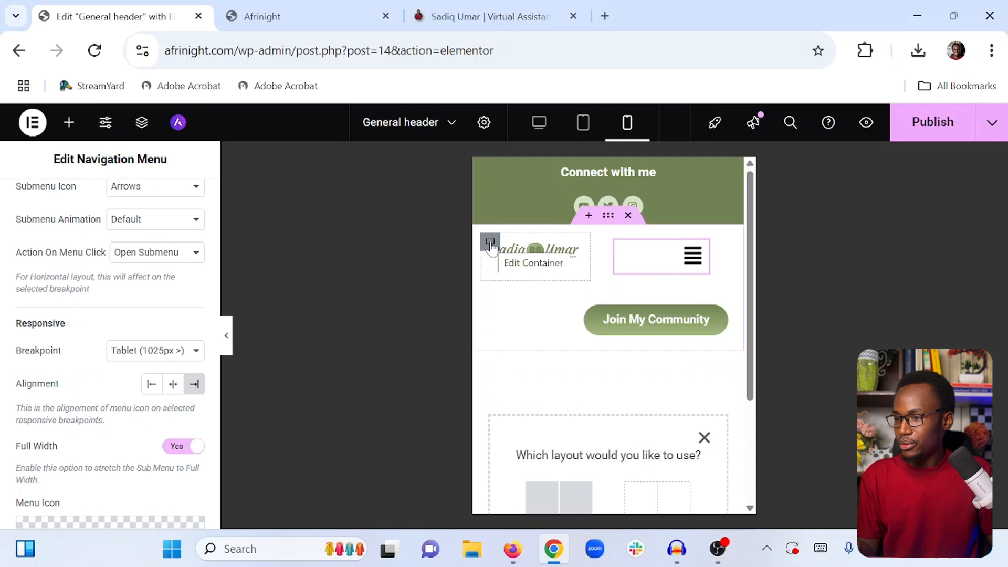
# Set the logo container's width to 160 px
pyautogui.click(491, 243)
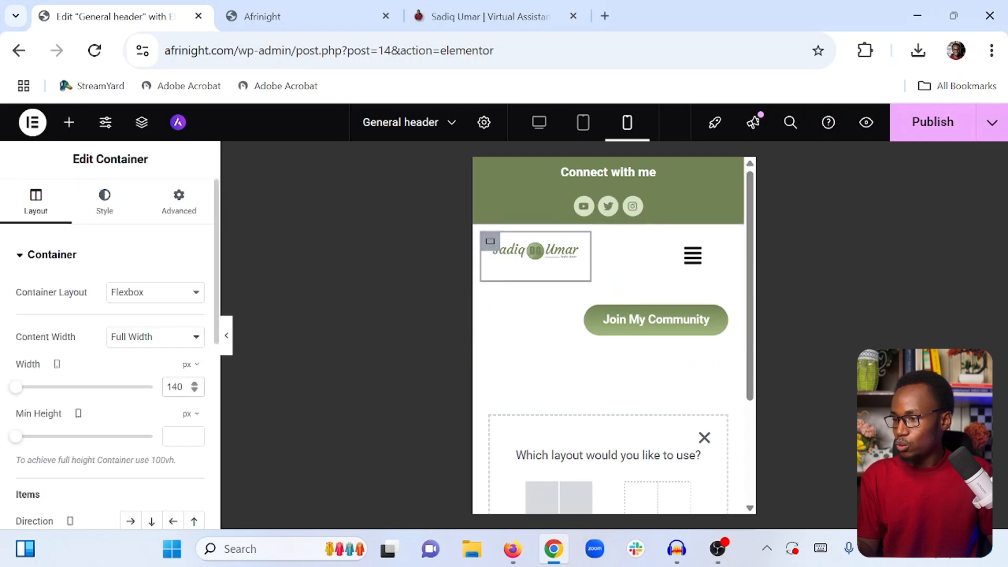
pyautogui.press('BackSpace')
pyautogui.press('BackSpace')
pyautogui.write('60')
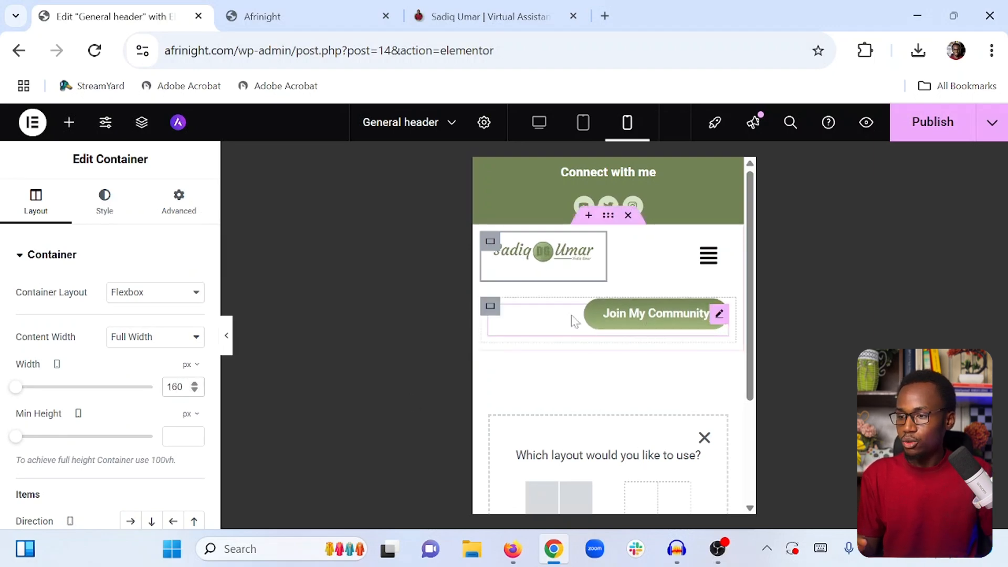
# Hide the Join My Community button container on mobile portrait
pyautogui.click(491, 308)
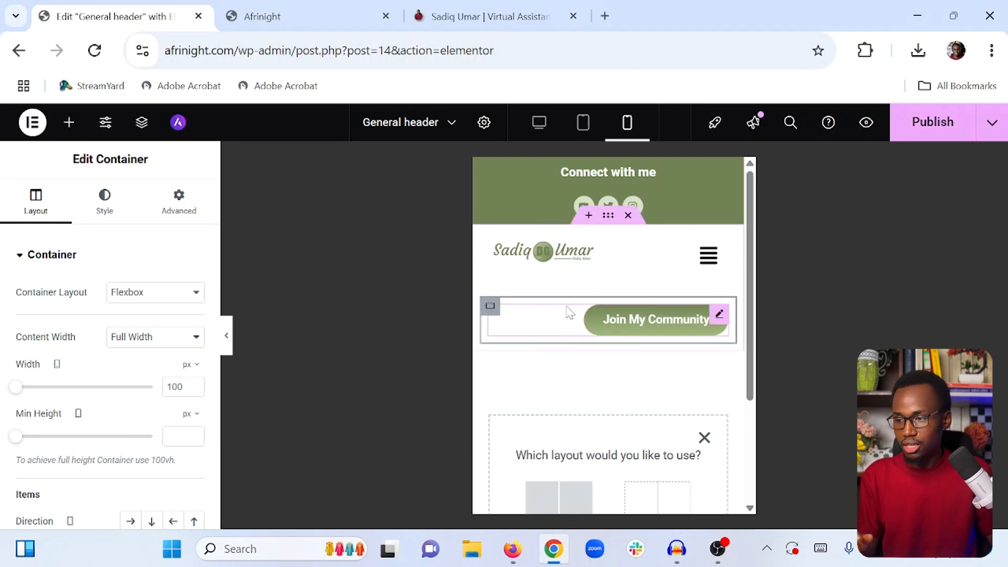
pyautogui.click(177, 203)
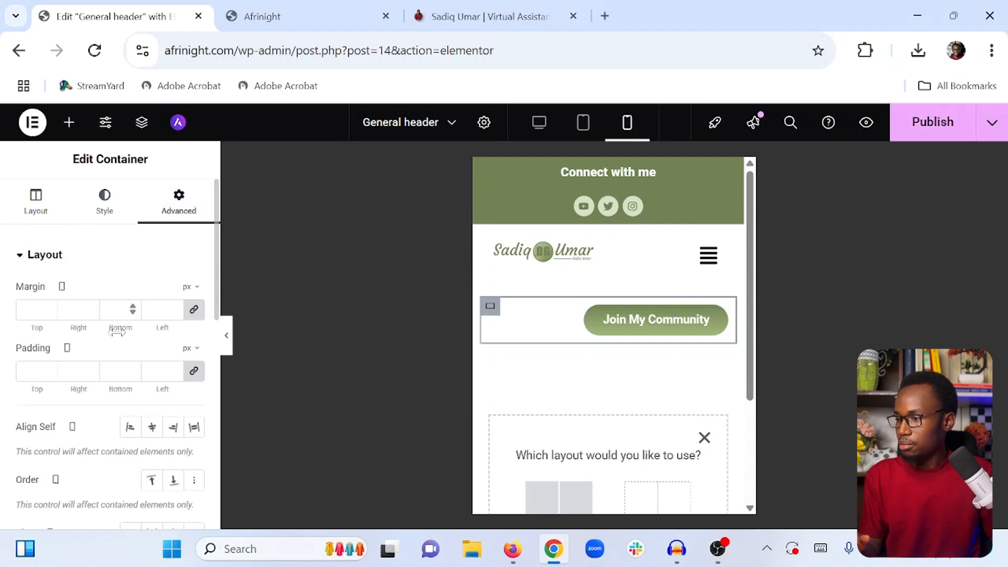
pyautogui.scroll(-10, 109, 345)
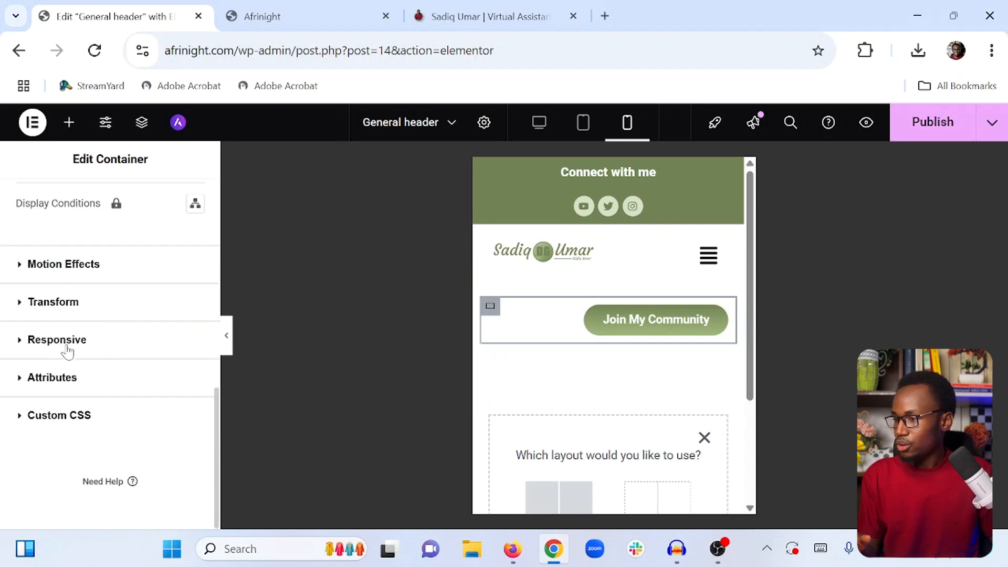
pyautogui.click(67, 342)
pyautogui.scroll(-2, 74, 346)
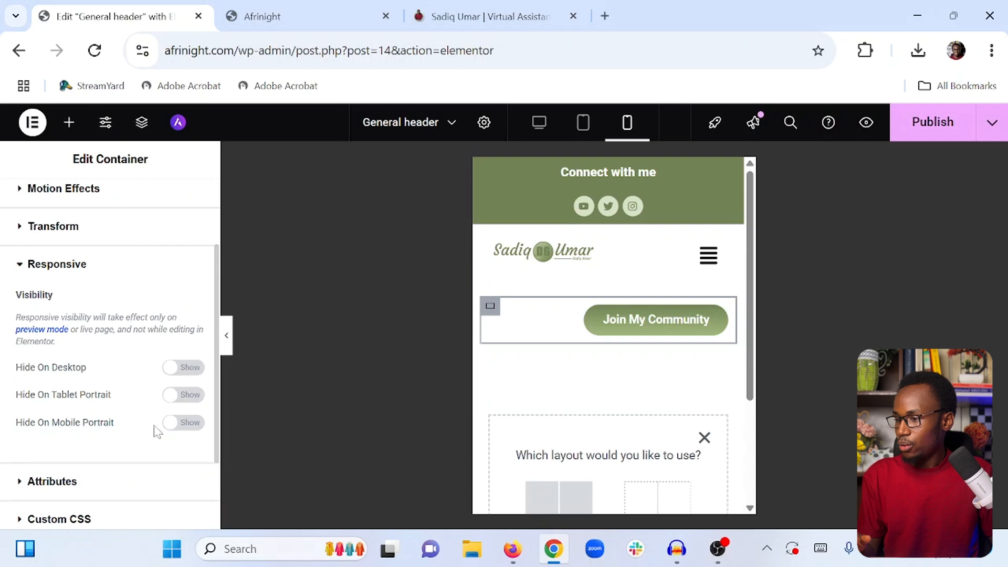
pyautogui.click(192, 426)
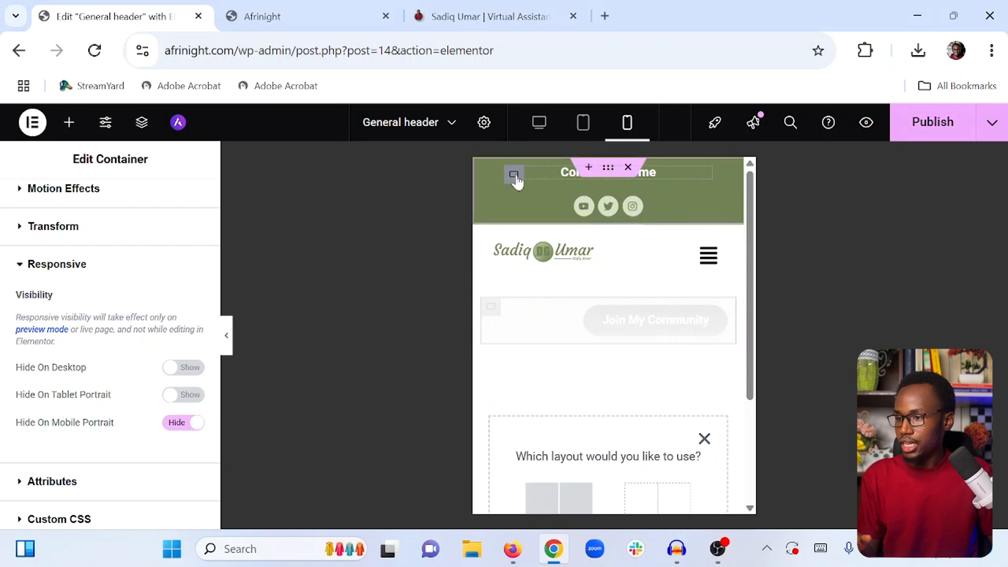
# Hide the Connect with me text container in the top bar on mobile portrait
pyautogui.click(514, 176)
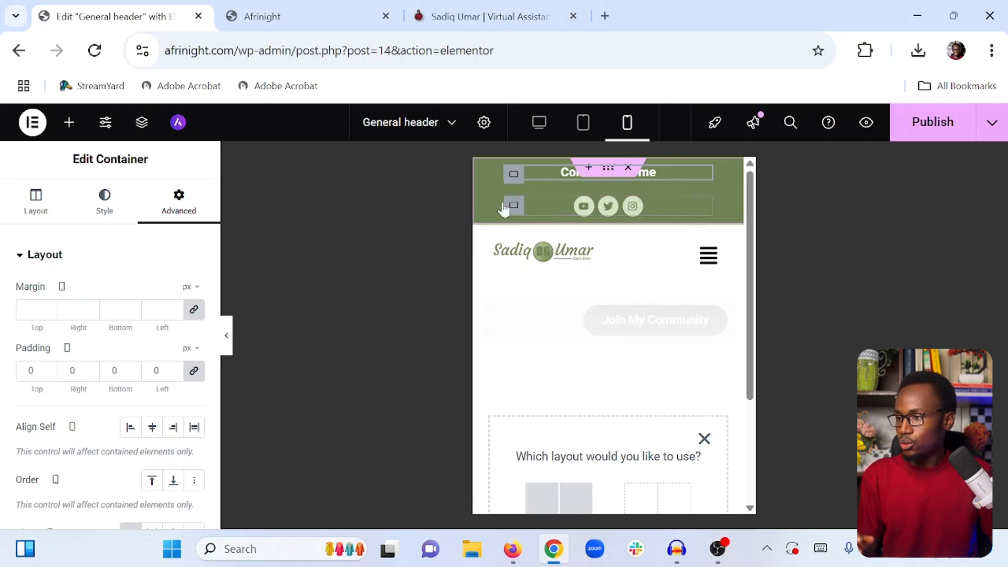
pyautogui.scroll(-10, 165, 275)
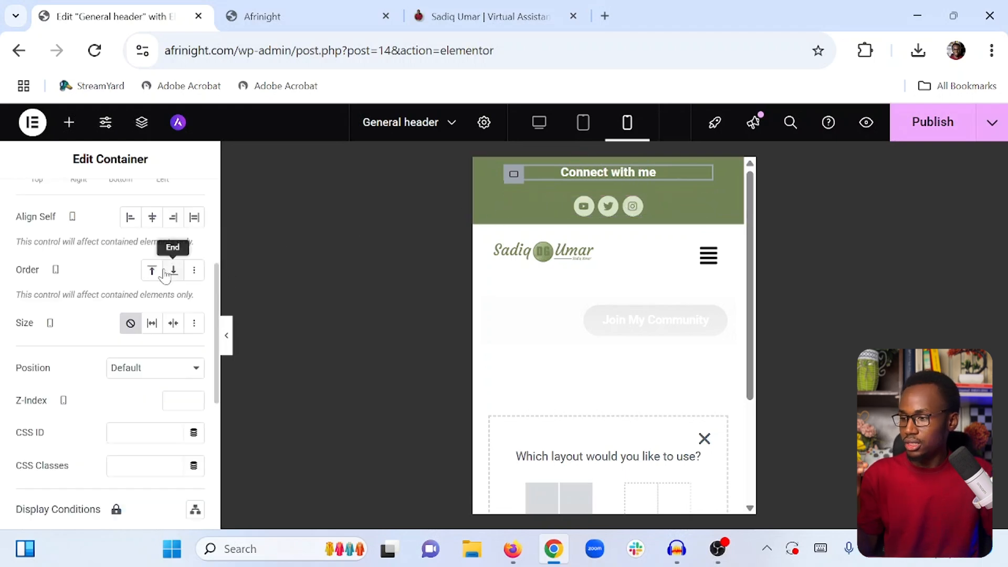
pyautogui.click(55, 340)
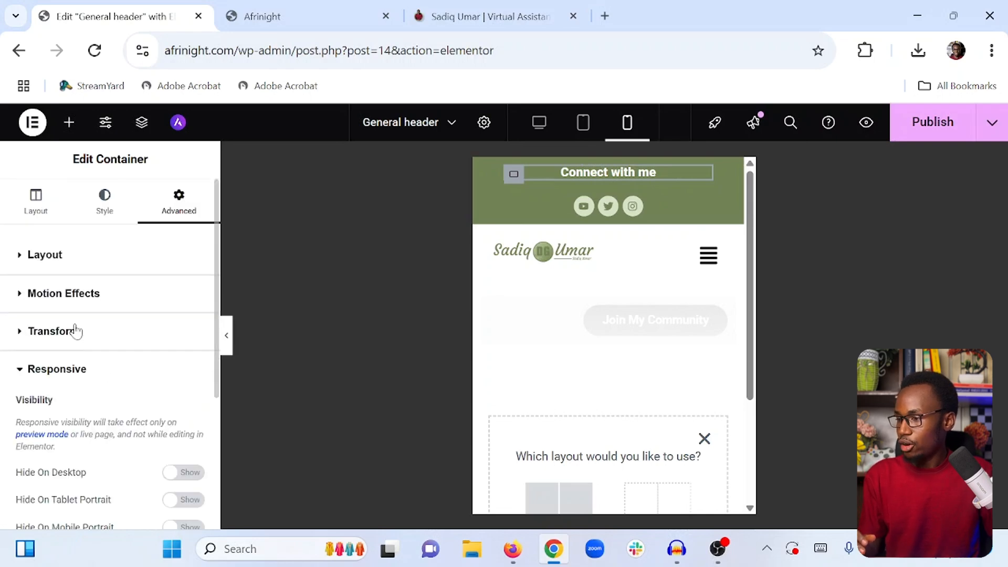
pyautogui.click(185, 424)
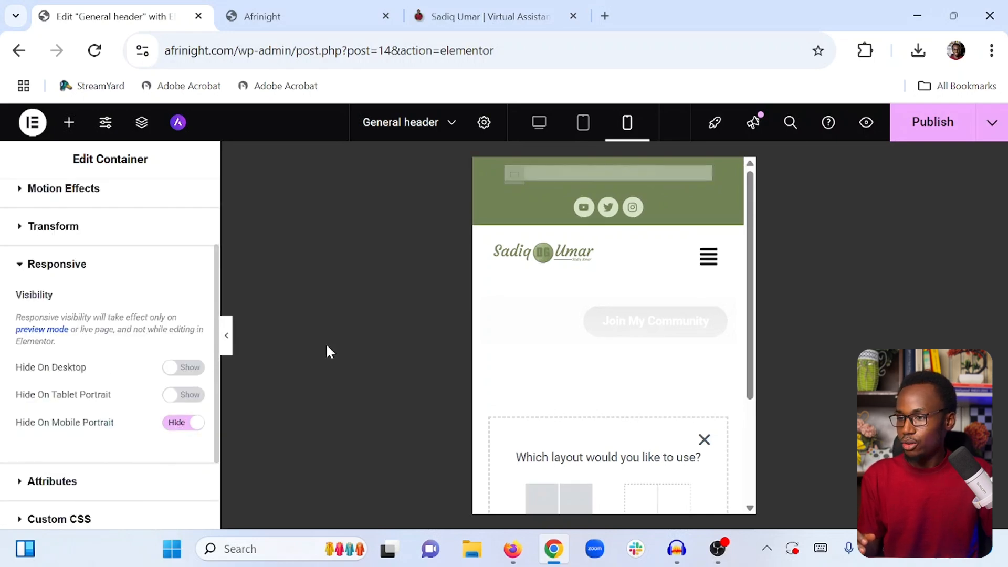
# Publish the header template changes and exit the editor to the WordPress template page
pyautogui.click(907, 138)
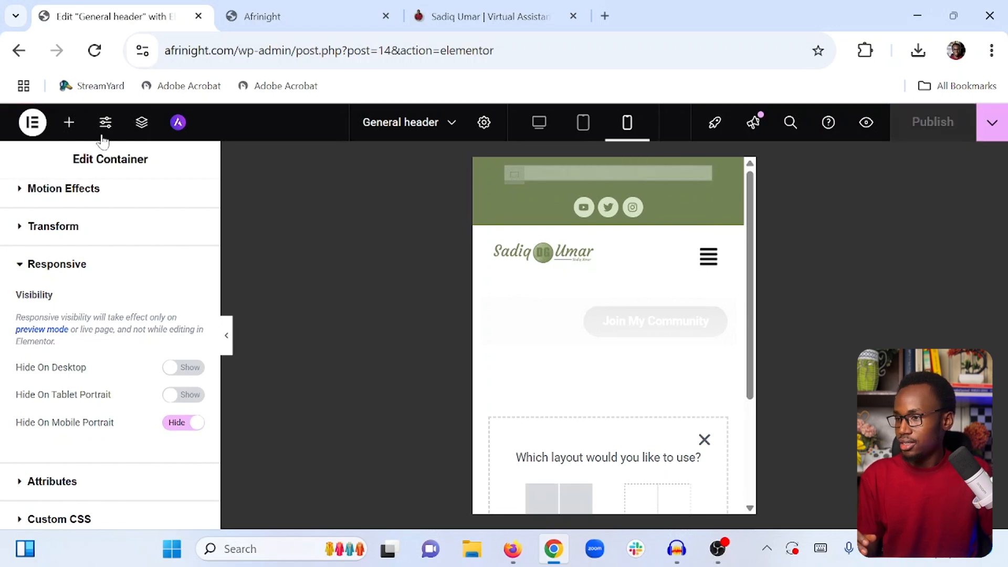
pyautogui.click(540, 124)
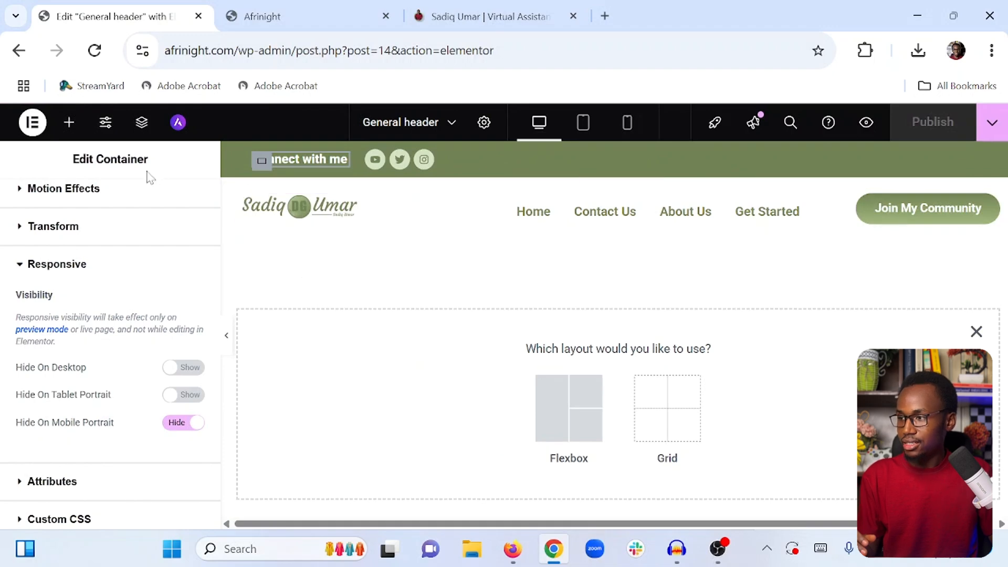
pyautogui.click(29, 123)
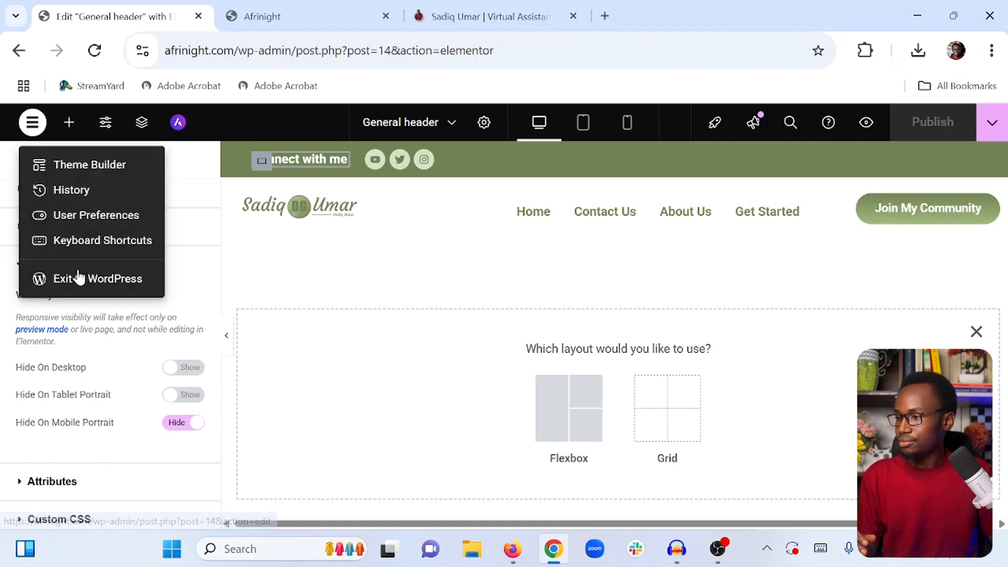
pyautogui.click(81, 275)
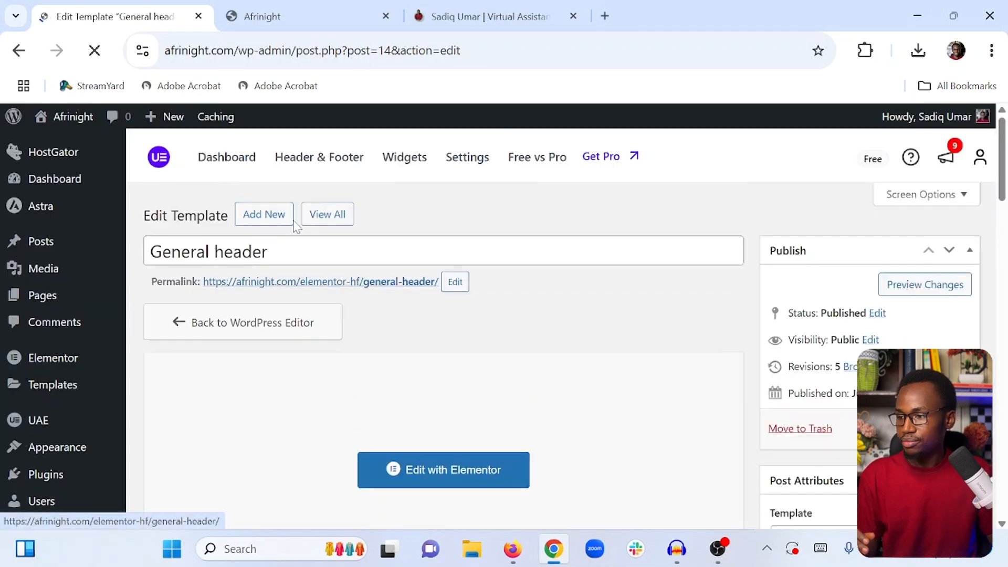
# Set the header template's Display On rule to Entire Website and update the template
pyautogui.scroll(-7, 291, 210)
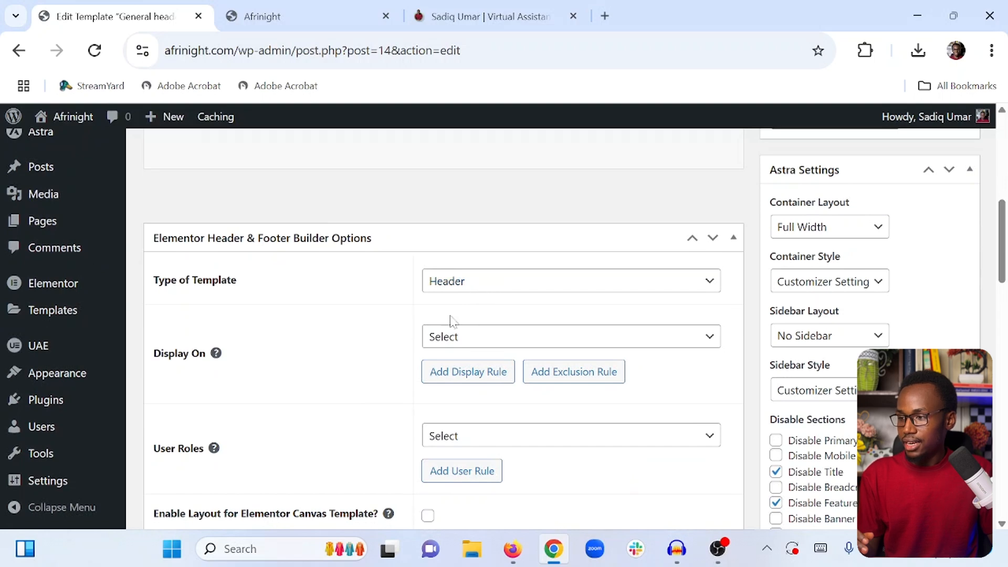
pyautogui.click(475, 339)
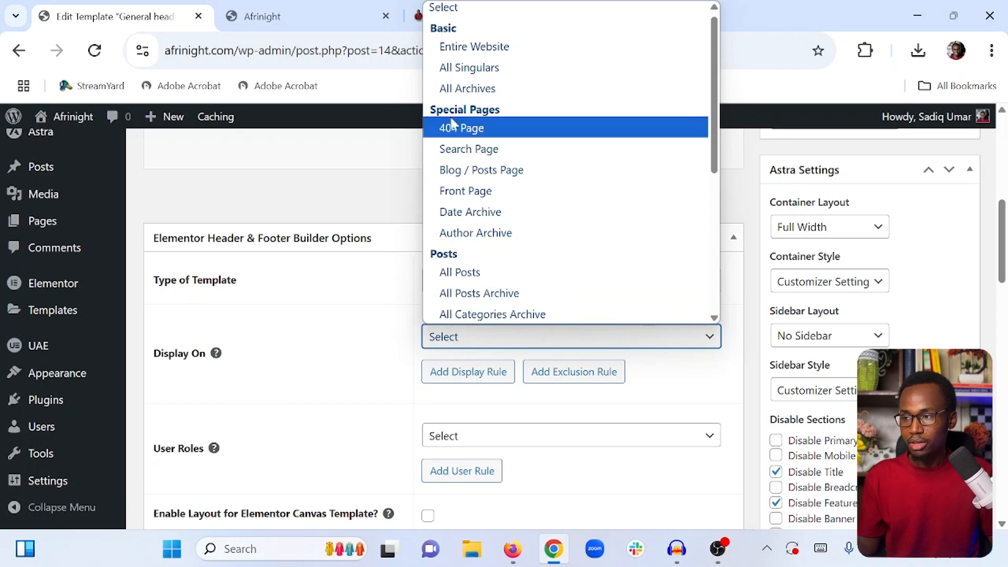
pyautogui.click(476, 48)
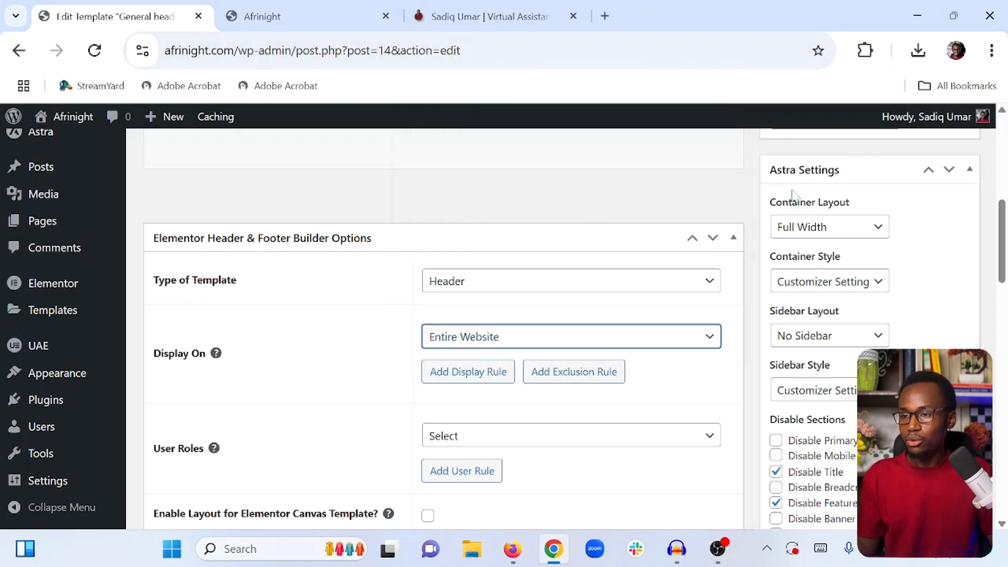
pyautogui.scroll(4, 794, 197)
pyautogui.click(944, 218)
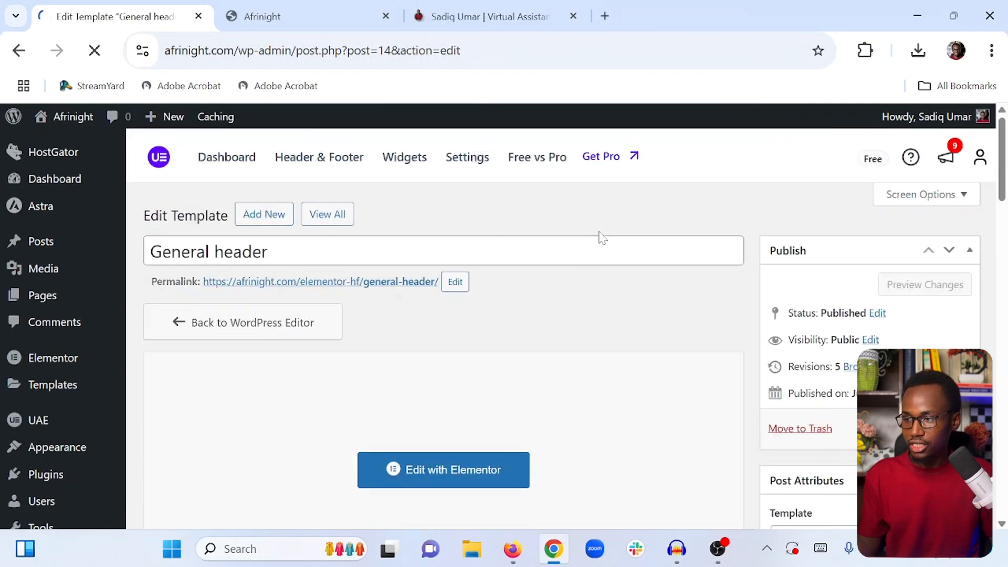
# Reload the live Afrinight site to preview the header
pyautogui.click(287, 16)
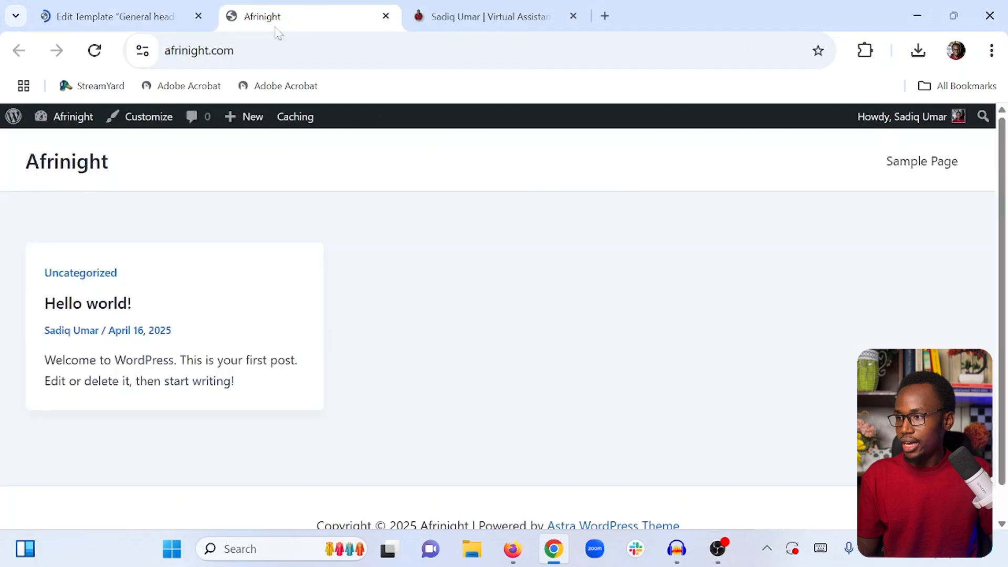
pyautogui.click(94, 51)
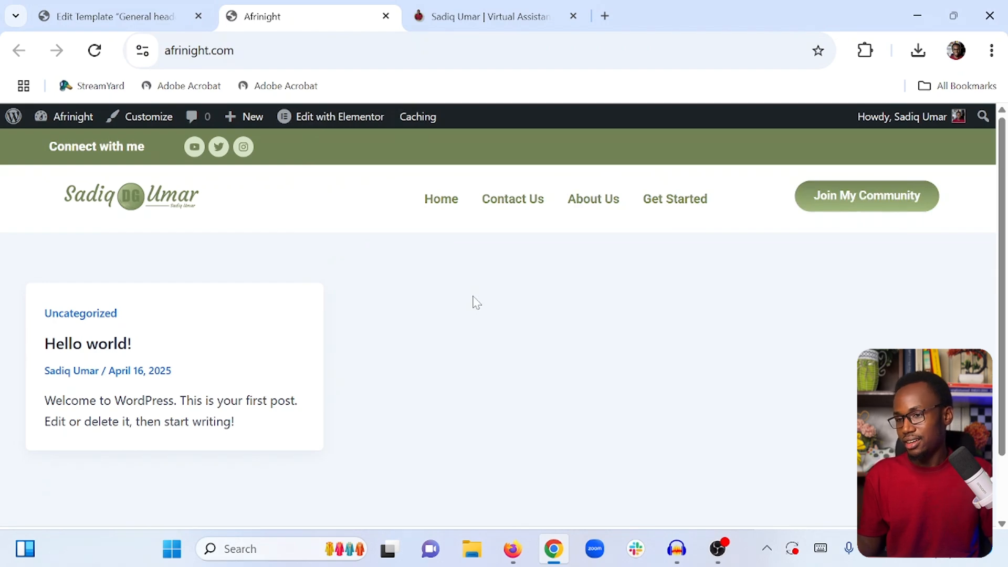
pyautogui.scroll(-2, 455, 295)
pyautogui.scroll(2, 446, 262)
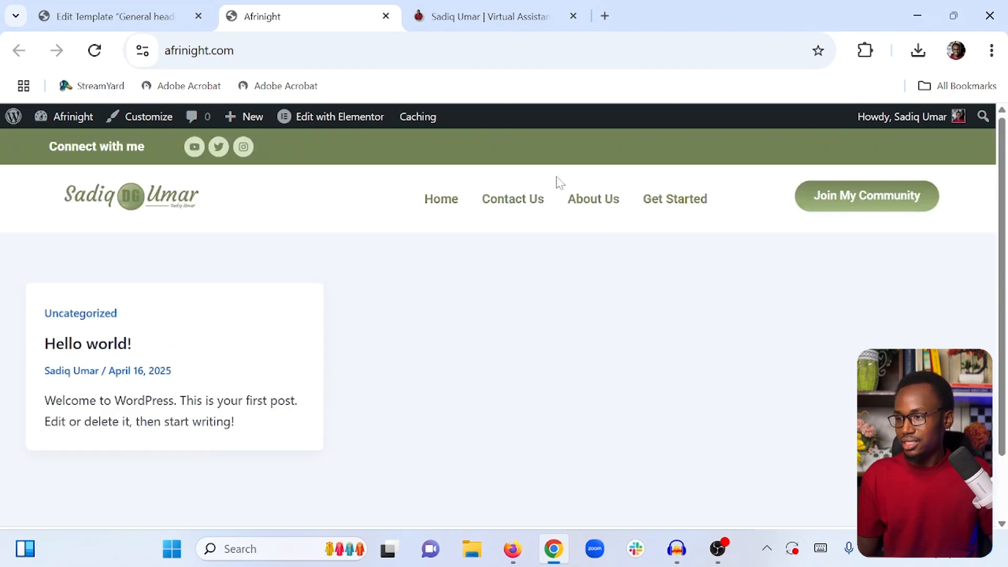
pyautogui.scroll(-3, 561, 182)
# Create a new Header & Footer template named General Footer
pyautogui.click(116, 16)
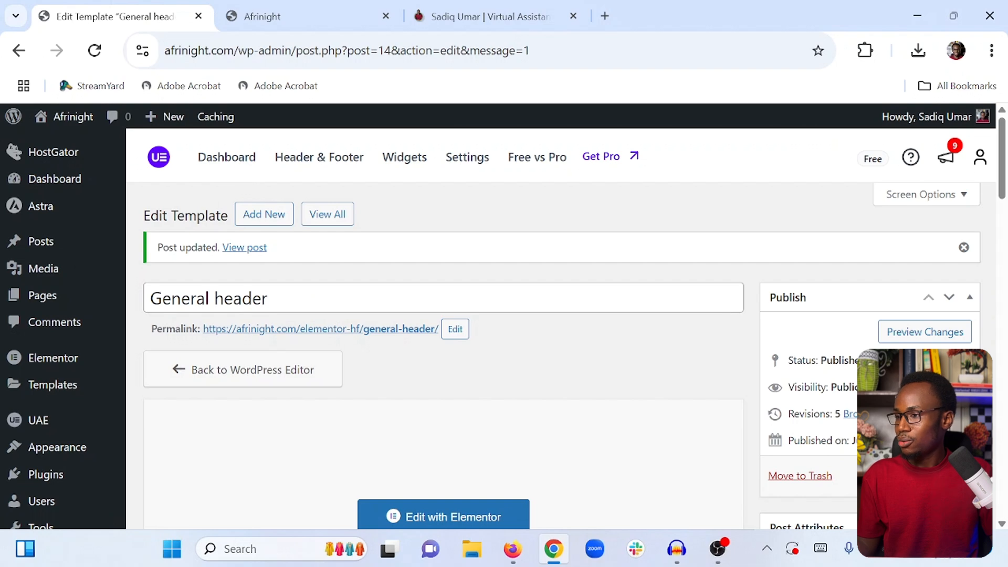
pyautogui.scroll(-5, 94, 331)
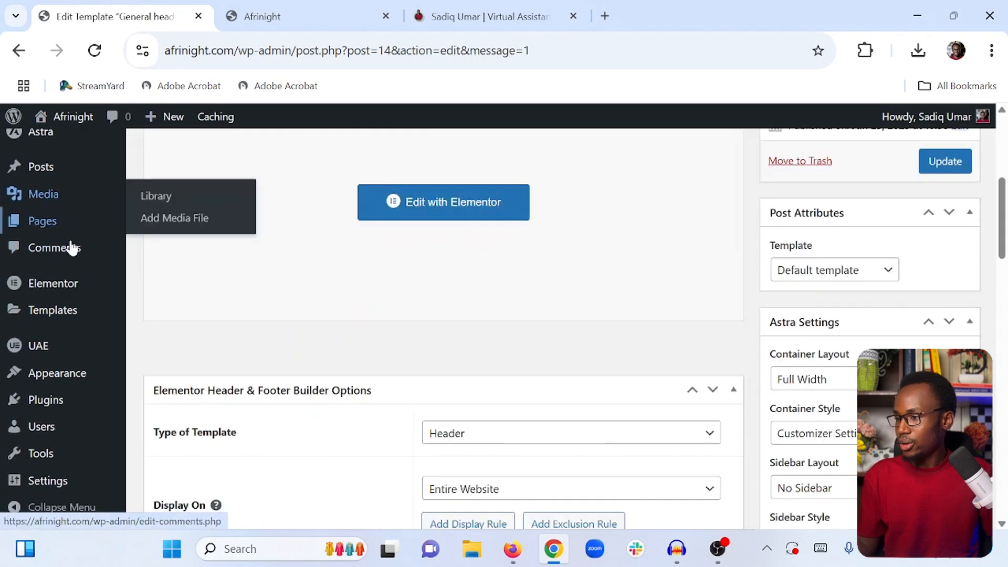
pyautogui.moveTo(59, 338)
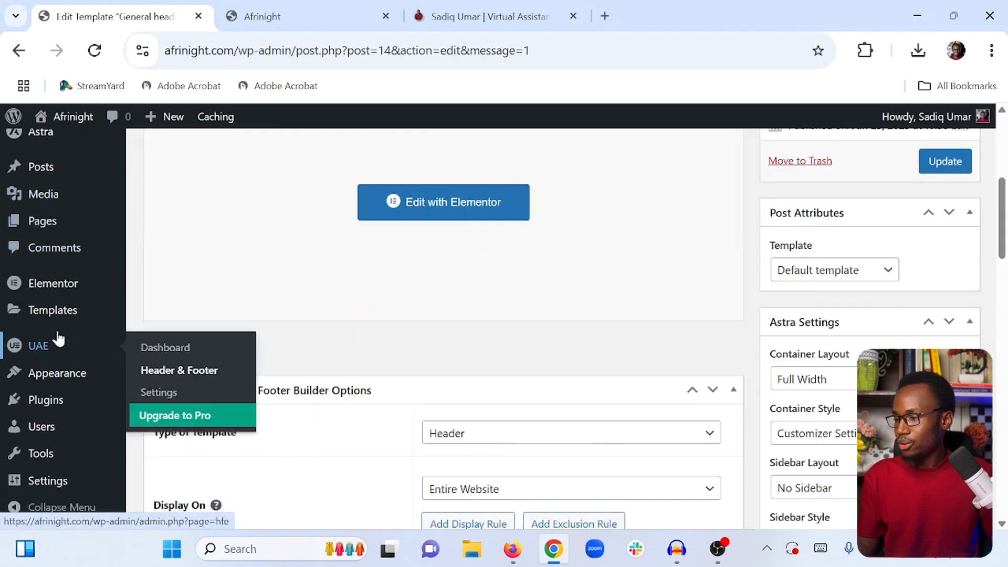
pyautogui.click(164, 370)
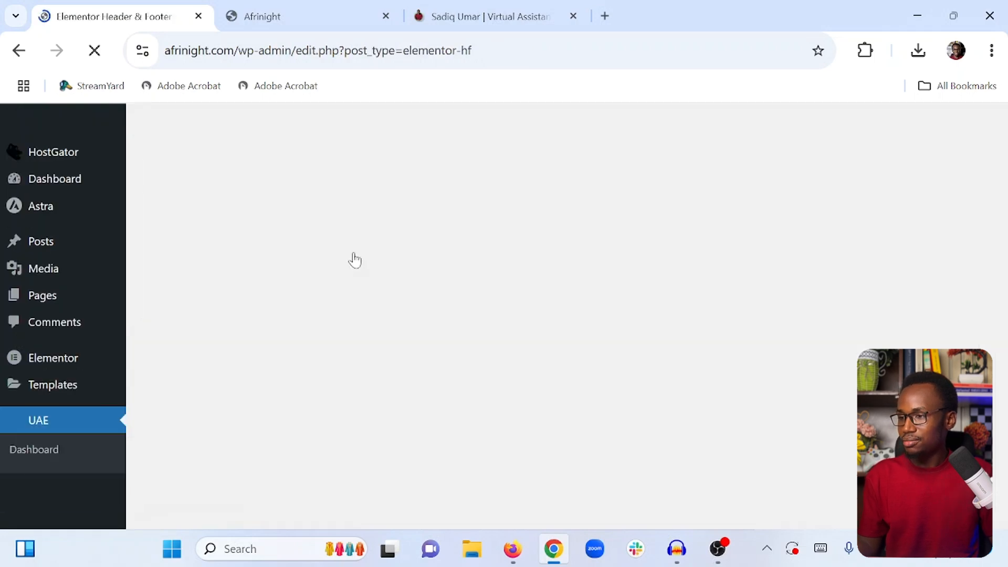
pyautogui.click(400, 216)
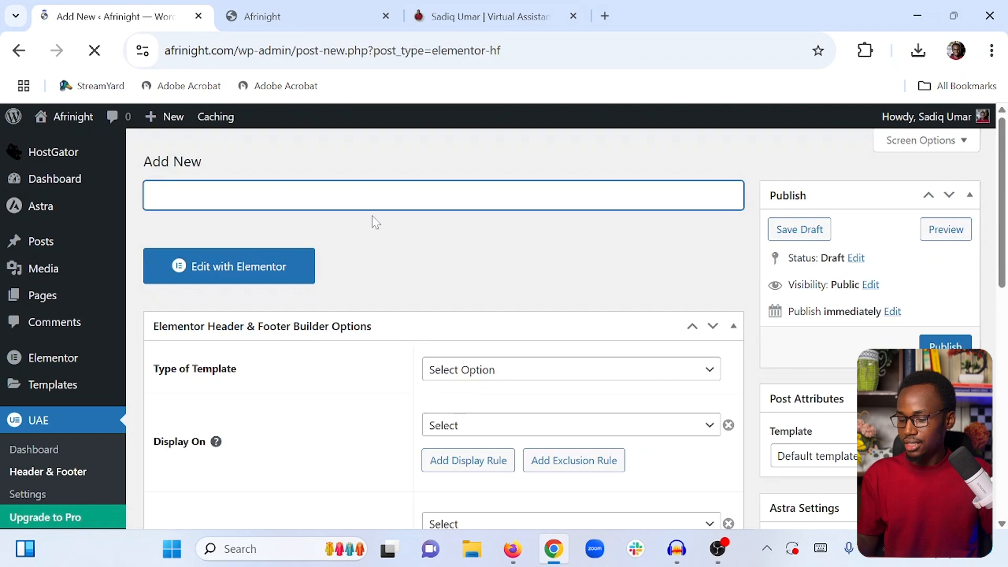
pyautogui.write('Gener')
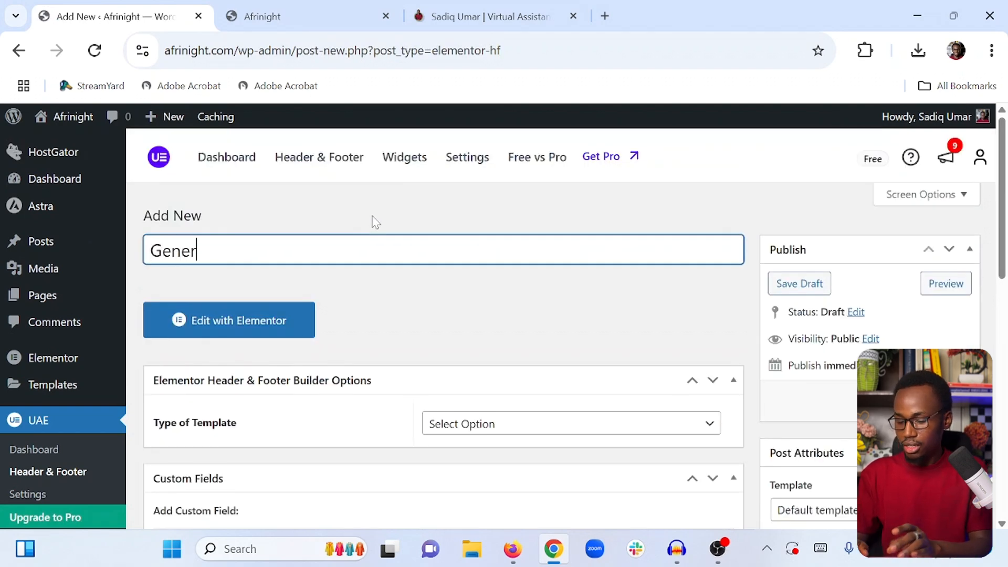
pyautogui.write('al Footer')
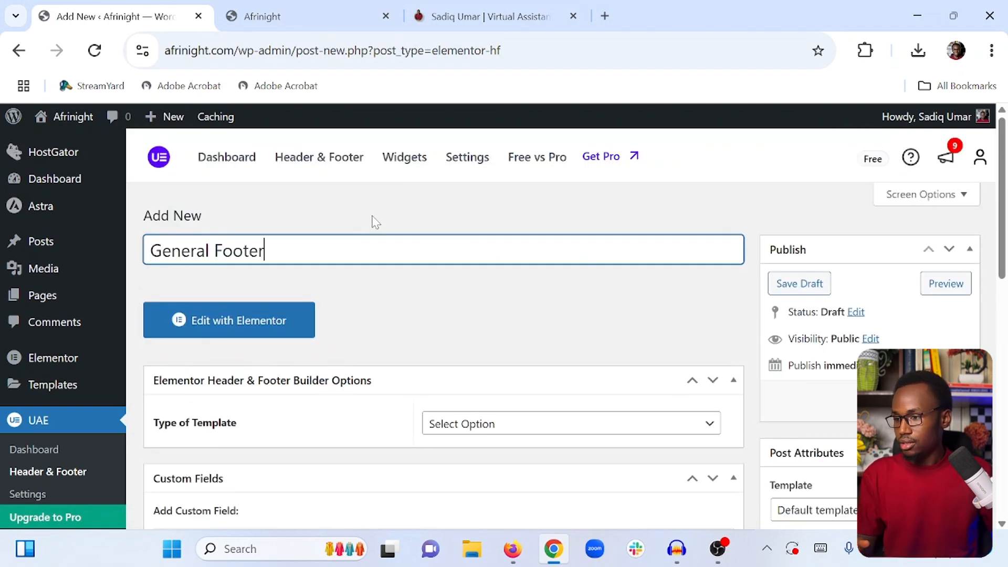
# Set the new template's type to Footer and publish it
pyautogui.click(529, 425)
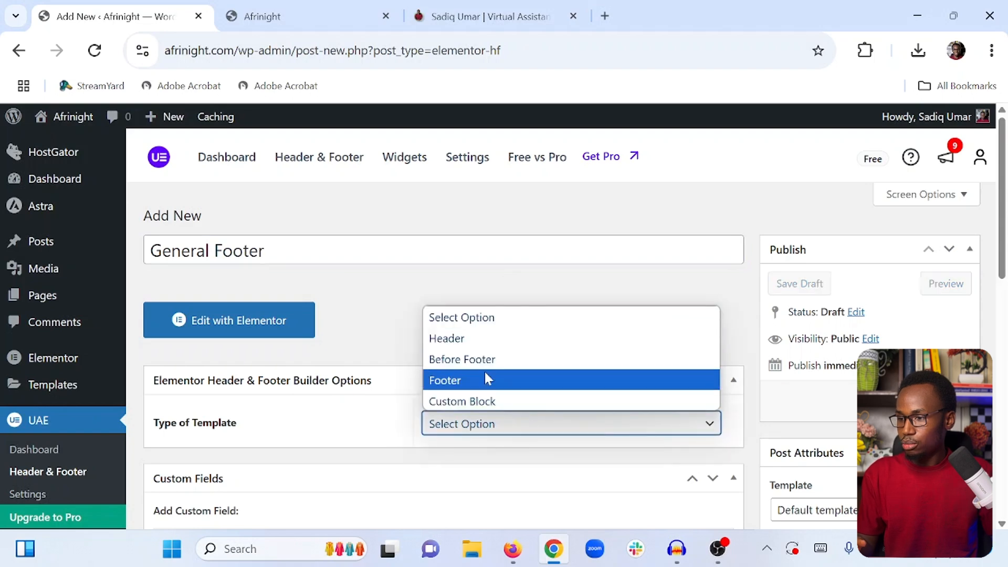
pyautogui.click(477, 379)
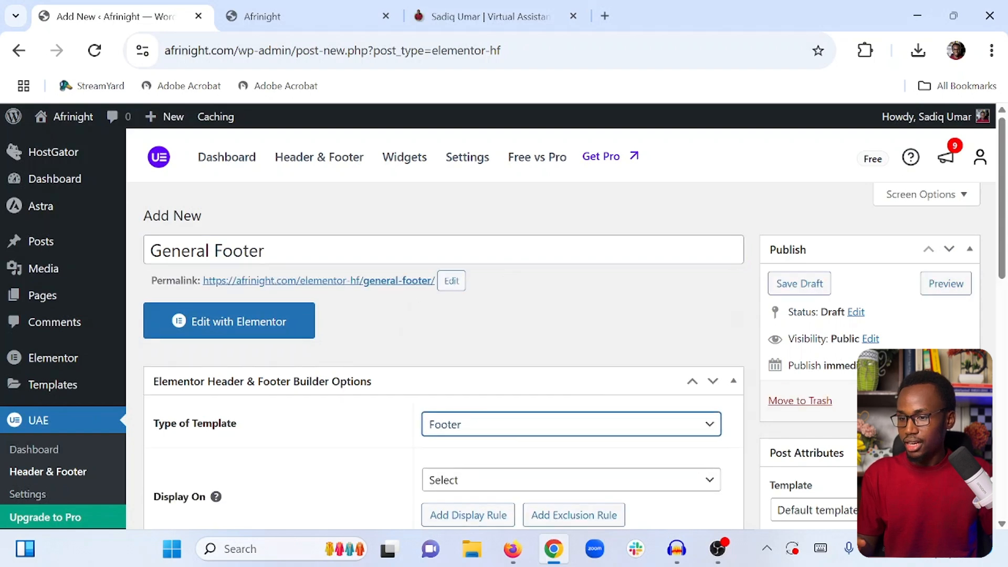
pyautogui.click(949, 400)
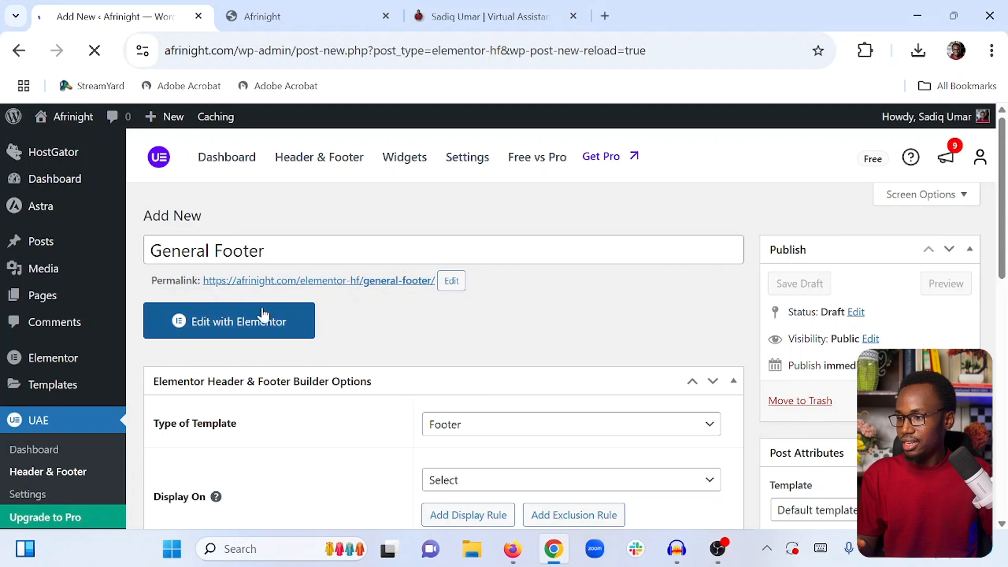